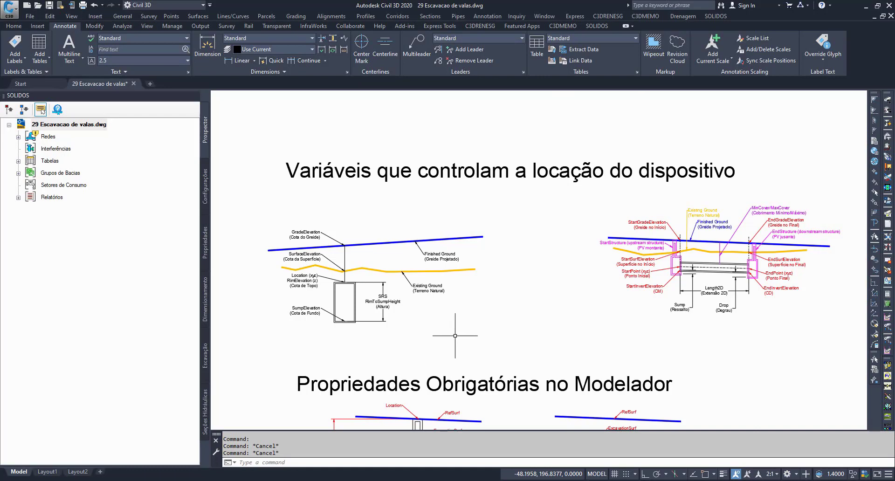
# Step: Examine the RimToSumpHeight, SumpElevation, Location/RimElevation and SurfaceElevation annotations in the structure diagram by highlighting each one, and clear the selection
pyautogui.scroll(5, 330, 298)
pyautogui.moveTo(378, 313)
pyautogui.mouseDown(button='middle')
pyautogui.moveTo(470, 335)
pyautogui.moveTo(458, 334)
pyautogui.mouseUp(button='middle')
pyautogui.click(581, 335)
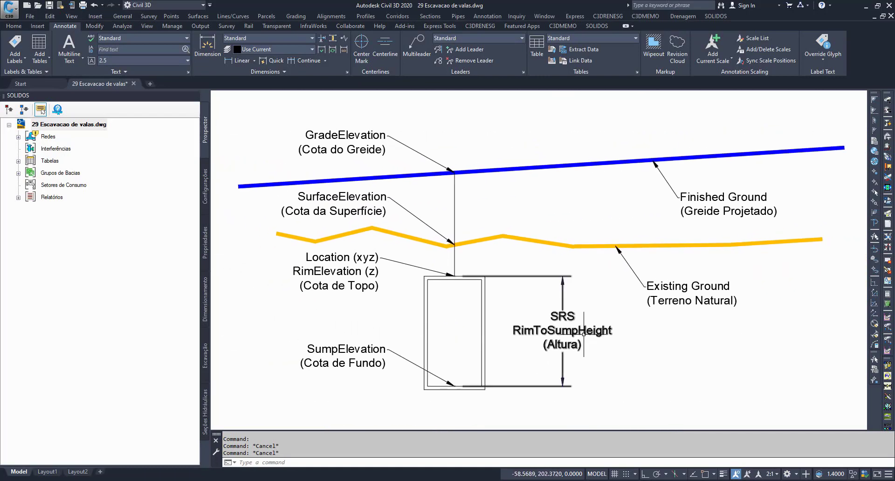
pyautogui.click(346, 354)
pyautogui.click(338, 254)
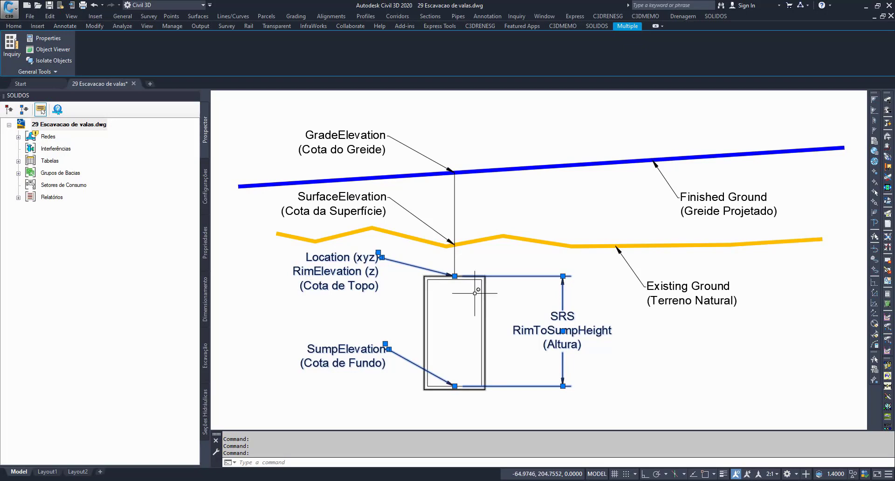
pyautogui.click(338, 198)
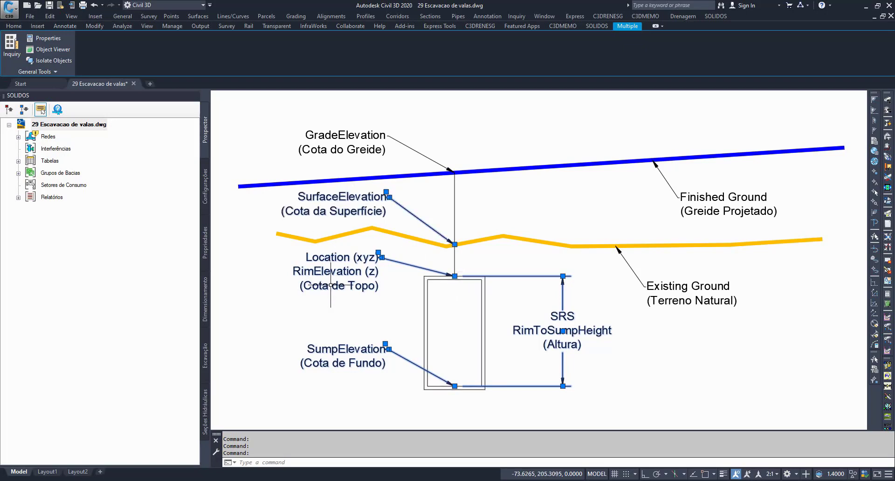
pyautogui.press('Escape')
pyautogui.press('Escape')
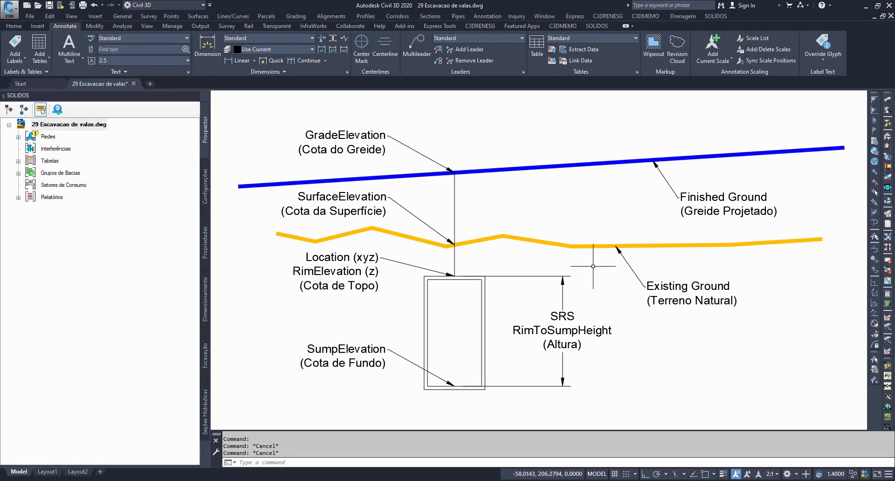
# Step: Highlight one at a time the existing ground line, the vertical line above the structure and the finished ground line in the structure diagram
pyautogui.click(591, 239)
pyautogui.click(571, 286)
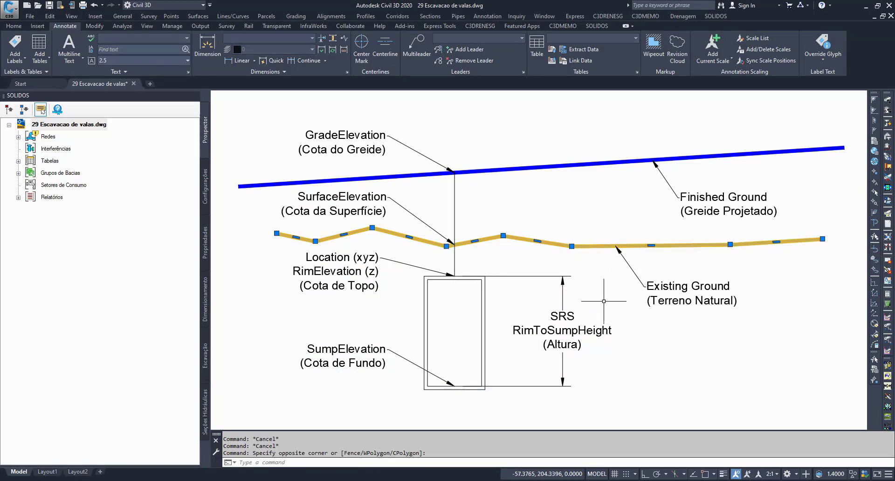
pyautogui.press('Escape')
pyautogui.click(454, 258)
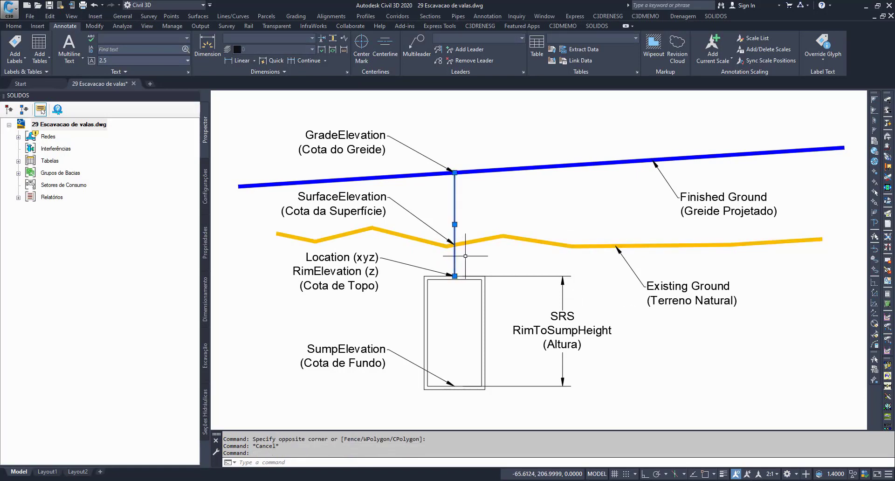
pyautogui.press('Escape')
pyautogui.click(487, 169)
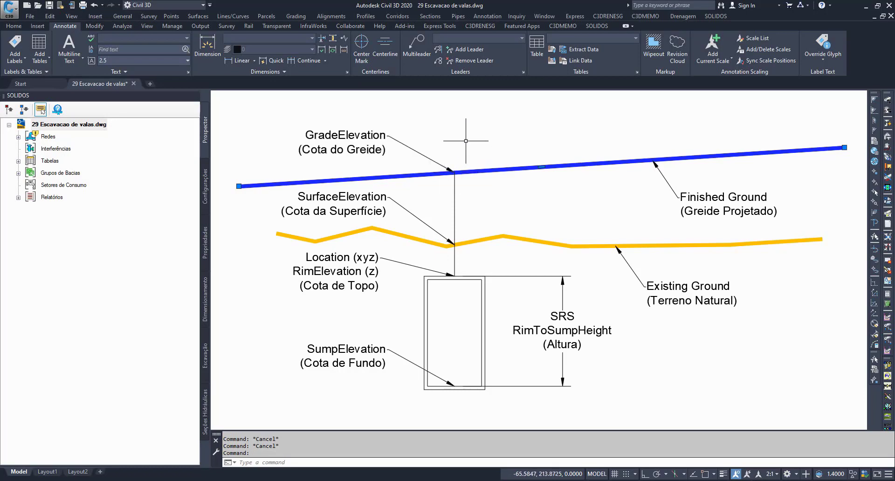
# Step: Examine the pipe diagram, highlighting the StartInvertElevation label and the pipe's centre line between the two structures
pyautogui.scroll(-4, 410, 190)
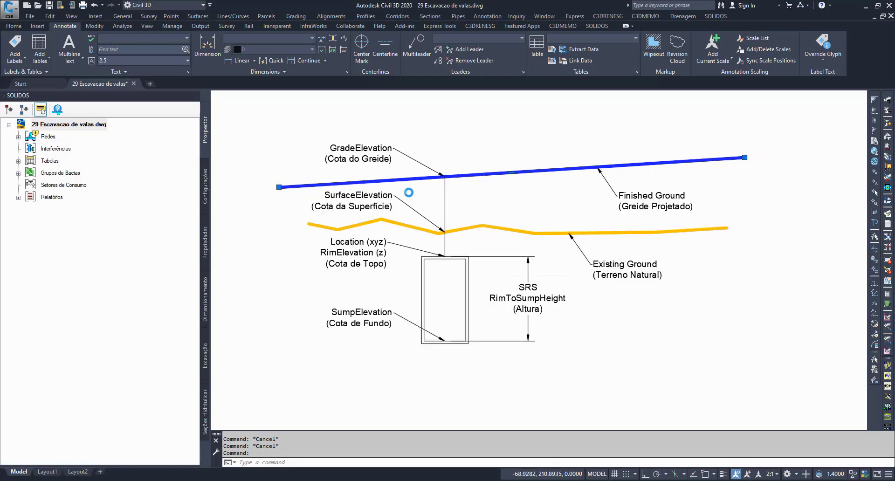
pyautogui.scroll(5, 665, 205)
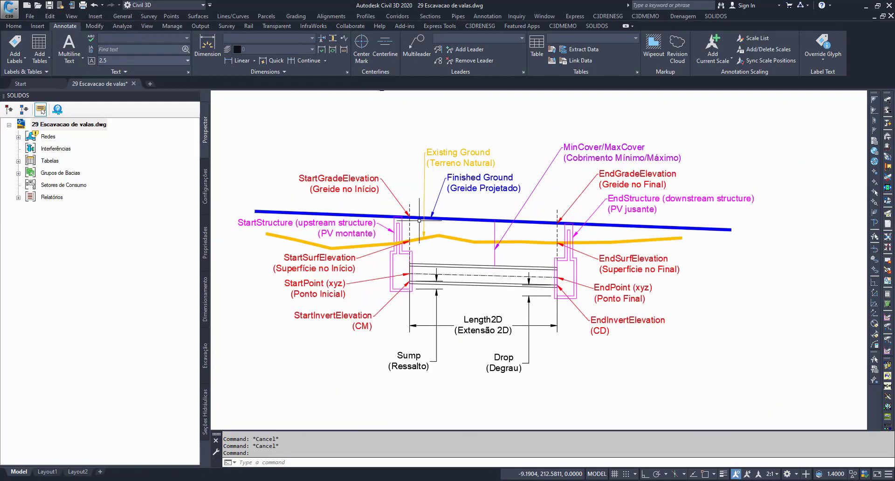
pyautogui.scroll(2, 455, 293)
pyautogui.moveTo(524, 287); pyautogui.dragTo(533, 264, button='middle')
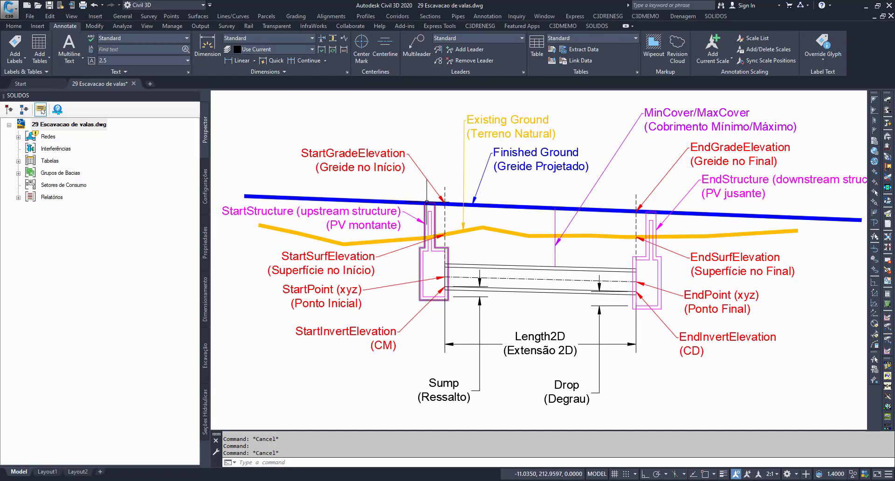
pyautogui.click(373, 332)
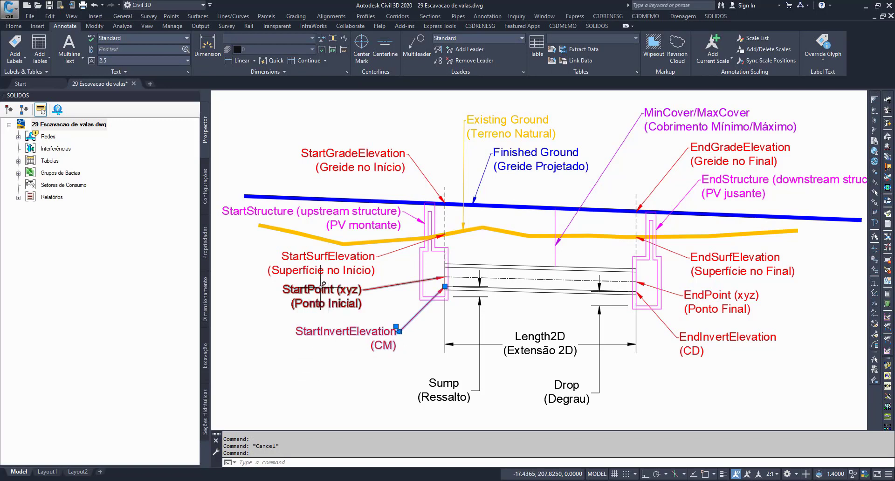
pyautogui.press('Escape')
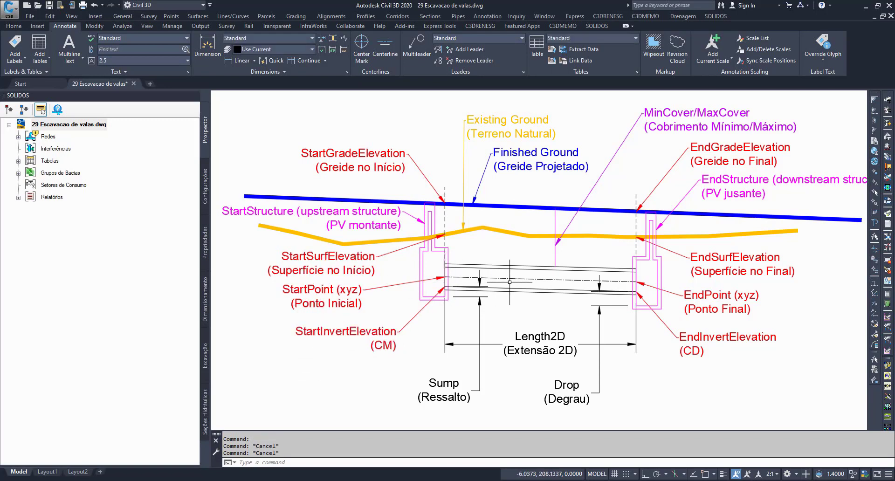
pyautogui.click(517, 277)
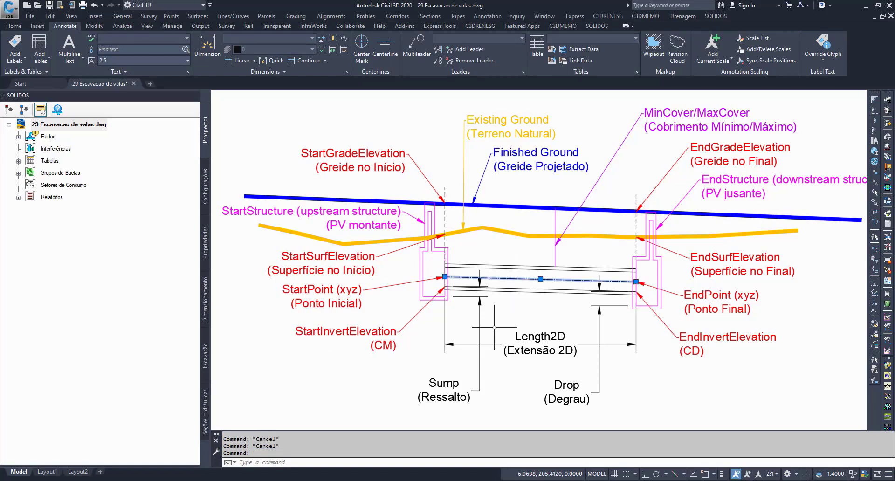
pyautogui.click(367, 332)
pyautogui.press('Escape')
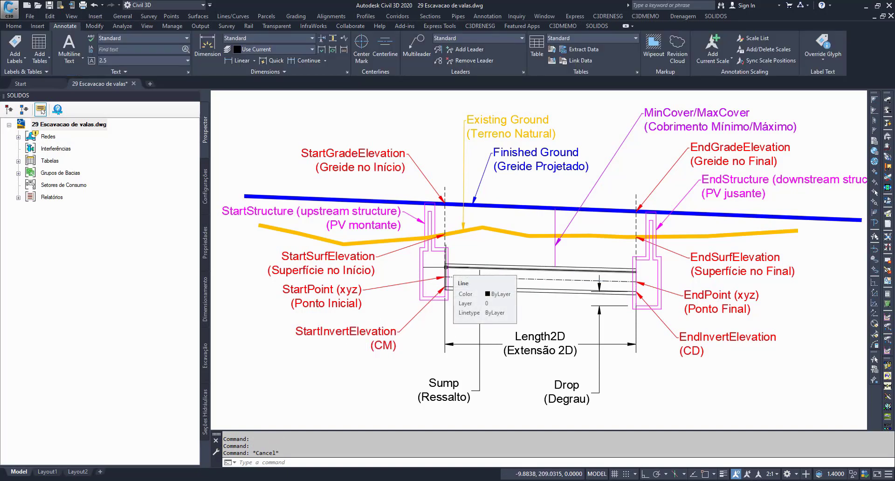
# Step: Inspect the Sump (Ressalto) and Drop (Degrau) dimensions at the upstream and downstream ends of the pipe
pyautogui.click(433, 395)
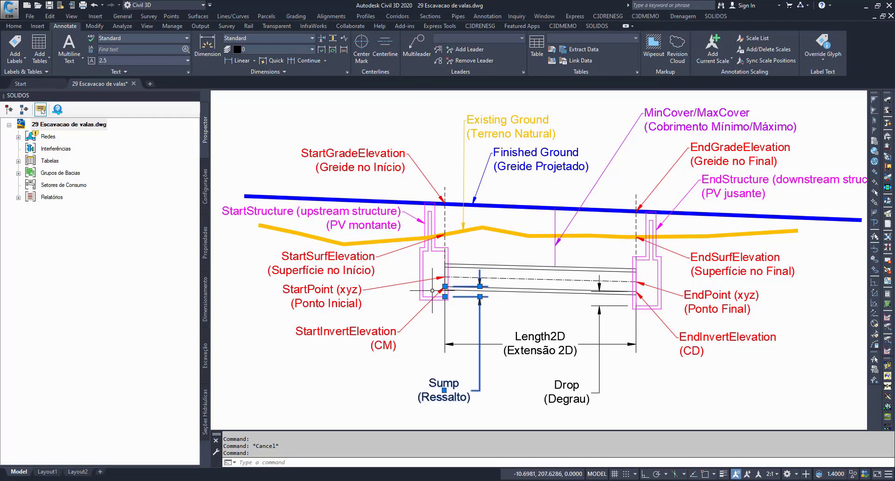
pyautogui.scroll(6, 434, 285)
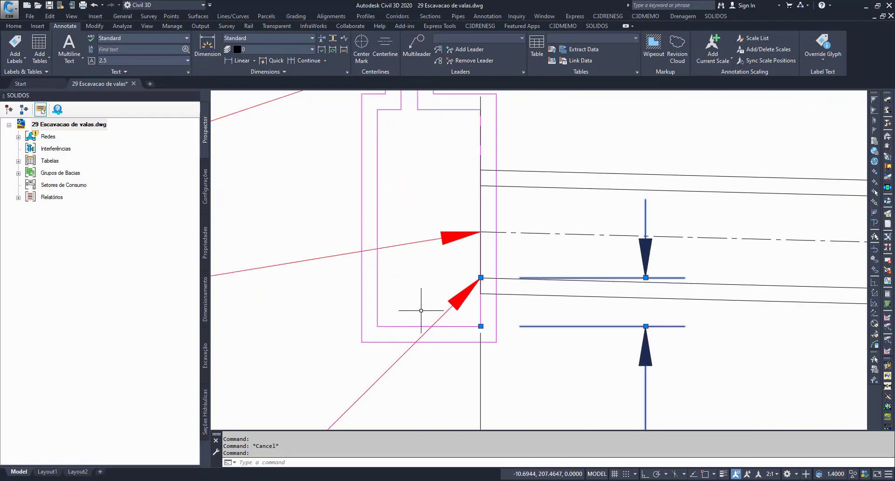
pyautogui.scroll(-4, 590, 259)
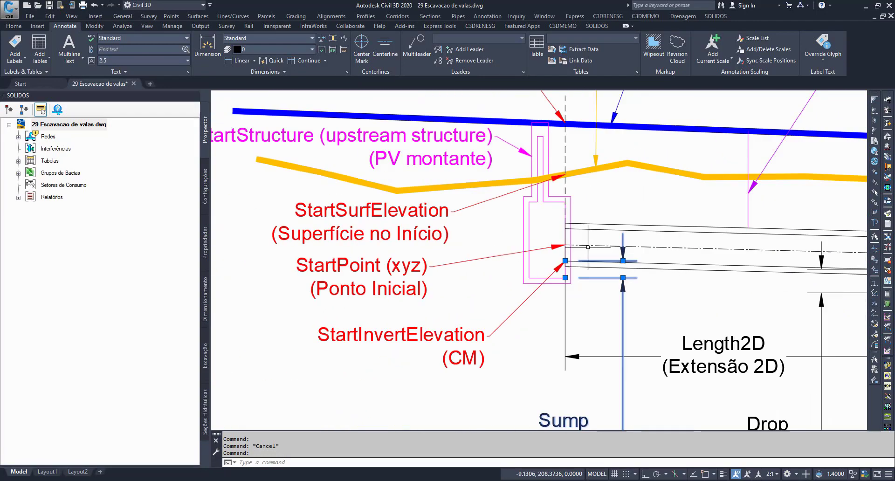
pyautogui.moveTo(588, 247); pyautogui.dragTo(297, 233, button='middle')
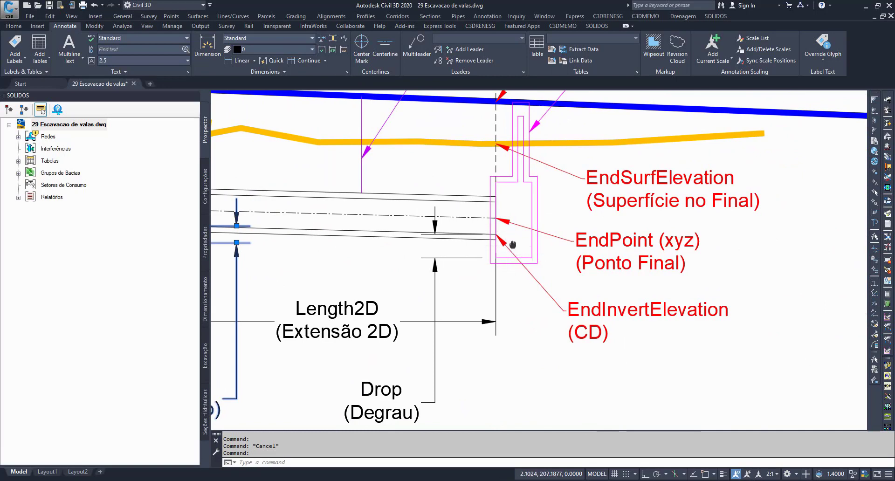
pyautogui.moveTo(512, 245); pyautogui.dragTo(619, 207, button='middle')
pyautogui.click(487, 359)
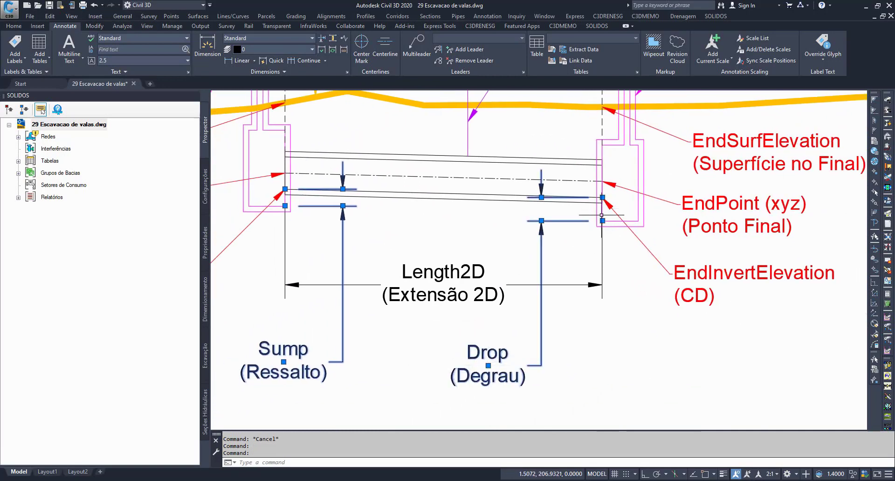
pyautogui.moveTo(622, 205); pyautogui.dragTo(644, 226, button='middle')
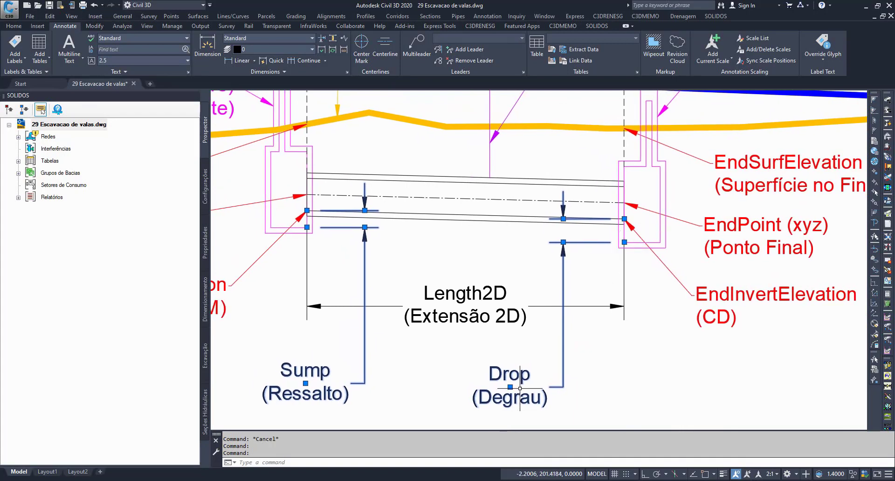
# Step: Compare the Sump and Drop dimensions individually against the whole pipe diagram, and clear the selection
pyautogui.press('Escape')
pyautogui.click(315, 369)
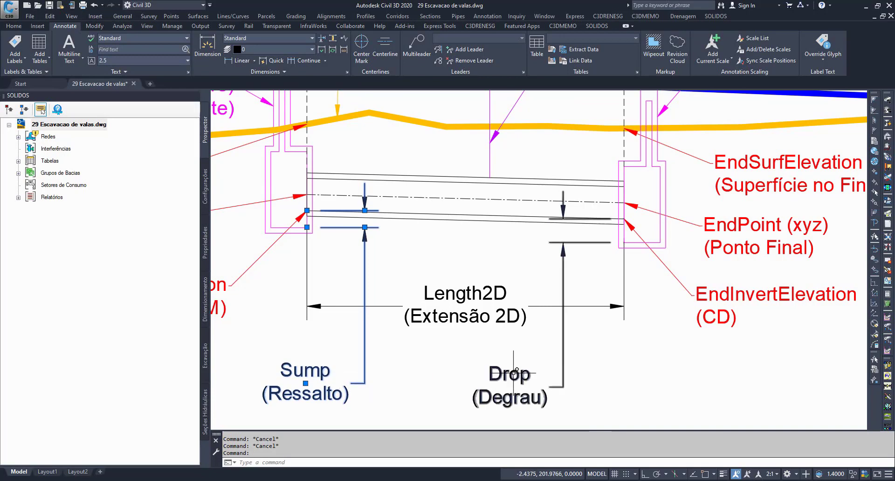
pyautogui.press('Escape')
pyautogui.click(488, 376)
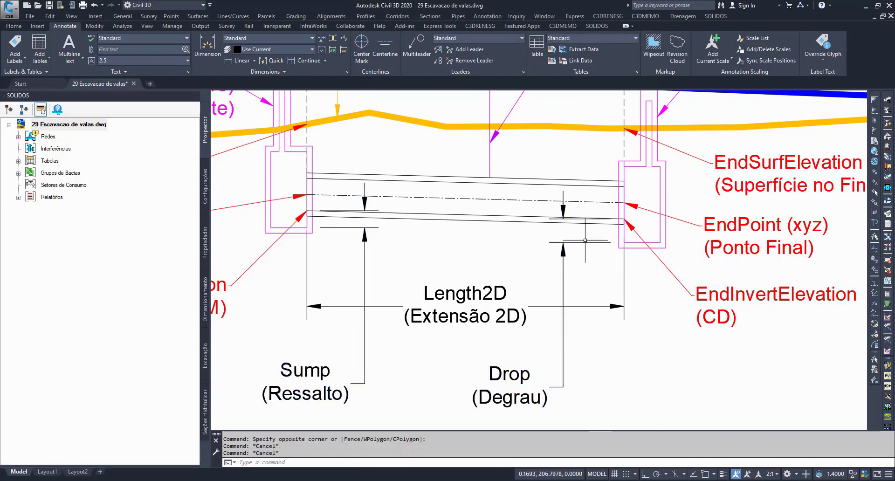
pyautogui.press('Escape')
pyautogui.press('Escape')
pyautogui.scroll(-3, 500, 267)
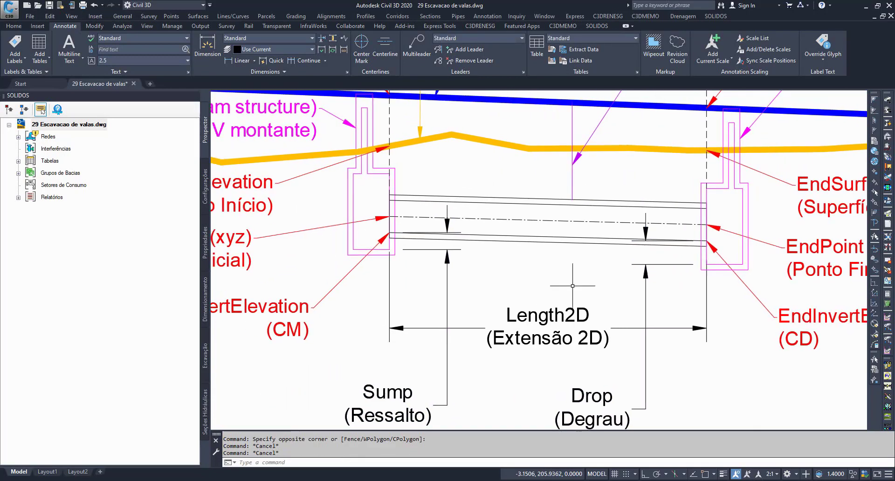
pyautogui.scroll(-2, 535, 306)
pyautogui.moveTo(535, 306); pyautogui.dragTo(494, 331, button='middle')
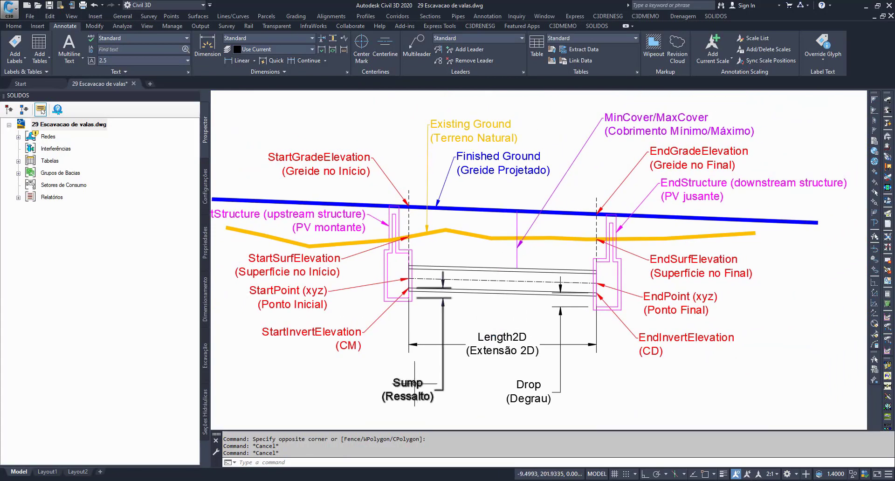
pyautogui.click(428, 388)
pyautogui.press('Escape')
pyautogui.press('Escape')
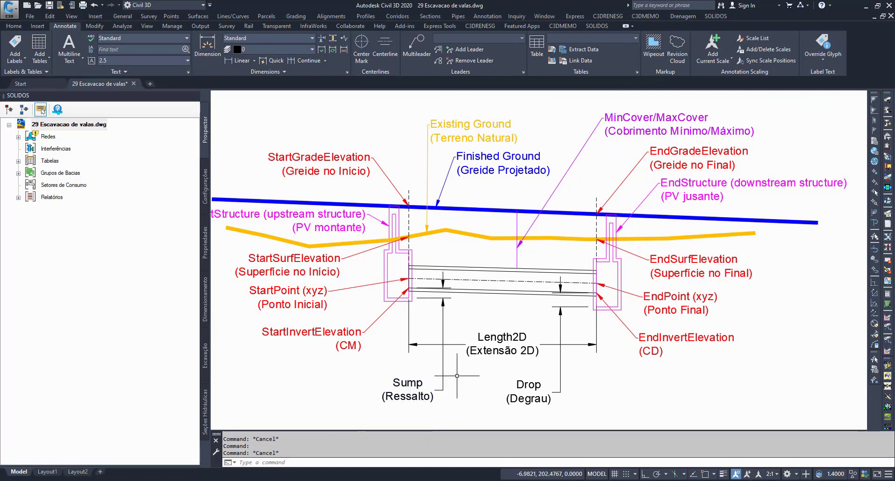
pyautogui.moveTo(402, 327)
pyautogui.mouseDown(button='middle')
pyautogui.moveTo(424, 321)
pyautogui.moveTo(421, 330)
pyautogui.mouseUp(button='middle')
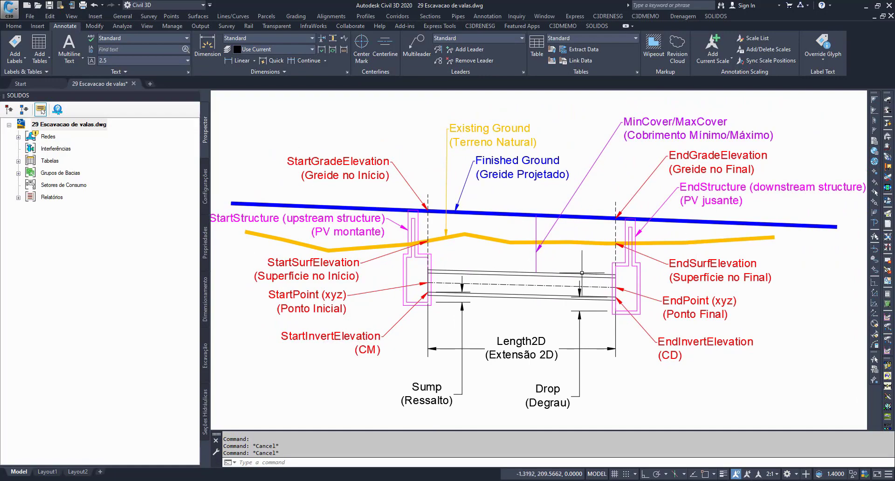
# Step: Examine the trench outlines of the structure and pipe diagrams under Propriedades Obrigatórias no Modelador, and clear the selection
pyautogui.scroll(-5, 513, 233)
pyautogui.moveTo(485, 289); pyautogui.dragTo(698, 145, button='middle')
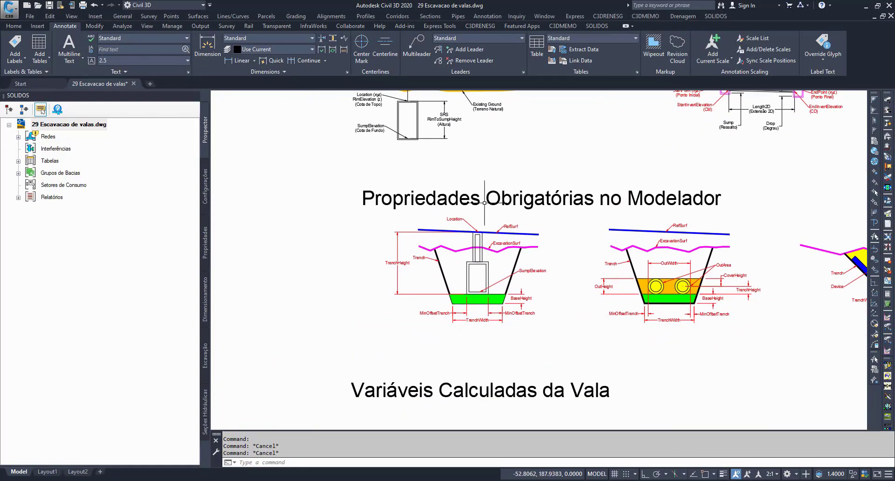
pyautogui.scroll(2, 483, 207)
pyautogui.moveTo(527, 256)
pyautogui.mouseDown(button='middle')
pyautogui.moveTo(483, 228)
pyautogui.moveTo(490, 234)
pyautogui.mouseUp(button='middle')
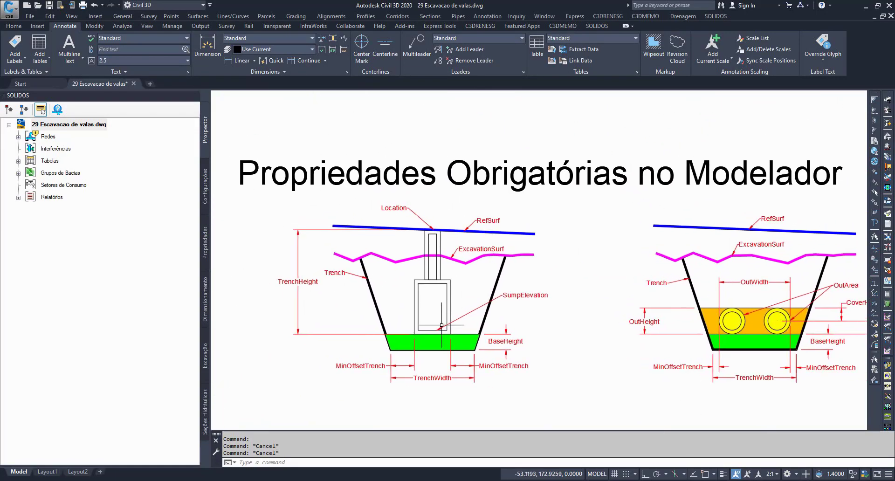
pyautogui.click(504, 267)
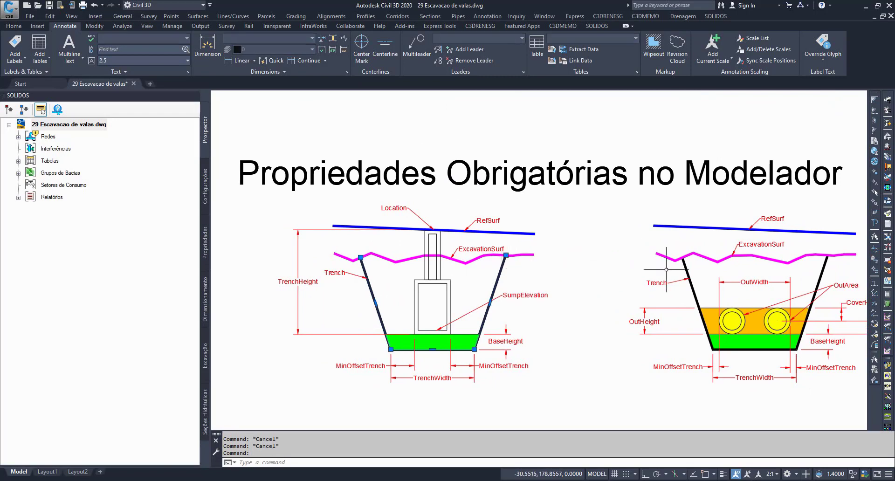
pyautogui.click(687, 265)
pyautogui.scroll(2, 620, 310)
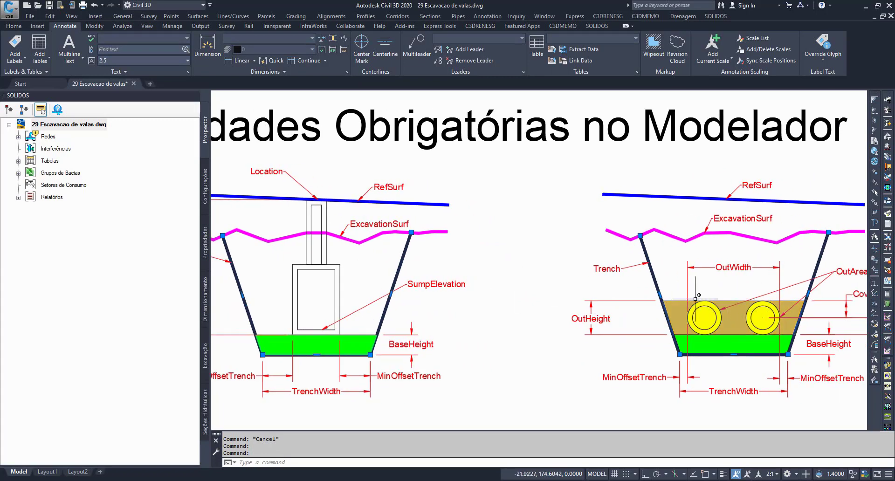
pyautogui.scroll(-1, 527, 292)
pyautogui.moveTo(526, 292); pyautogui.dragTo(565, 296, button='middle')
pyautogui.press('Escape')
pyautogui.press('Escape')
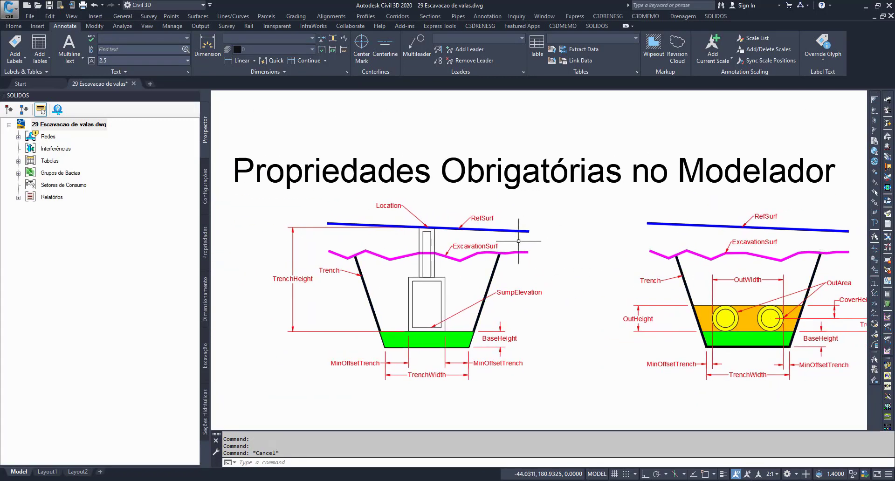
# Step: Highlight the RefSurf and ExcavationSurf labels and the structure's neck in the structure trench diagram, clearing each selection
pyautogui.click(486, 218)
pyautogui.click(480, 246)
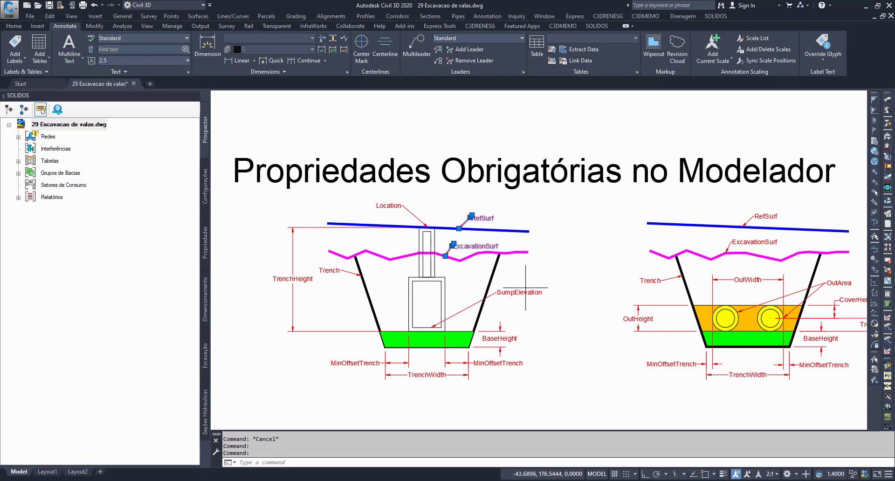
pyautogui.press('Escape')
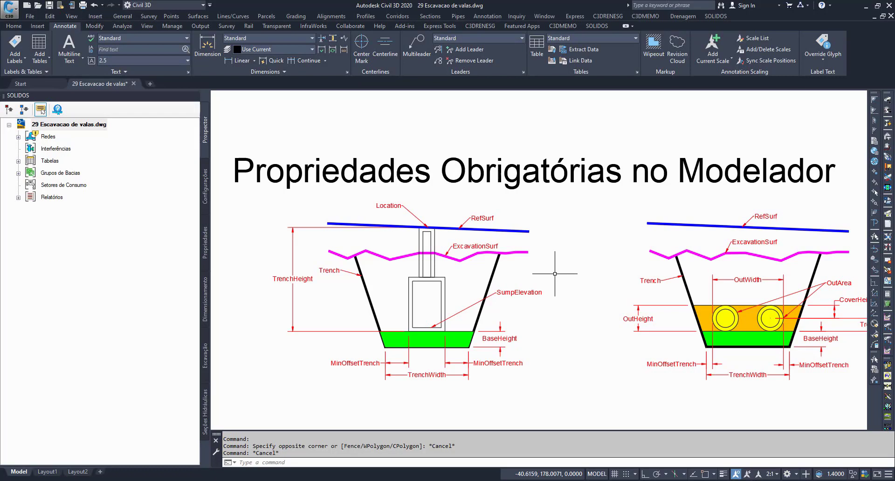
pyautogui.click(431, 278)
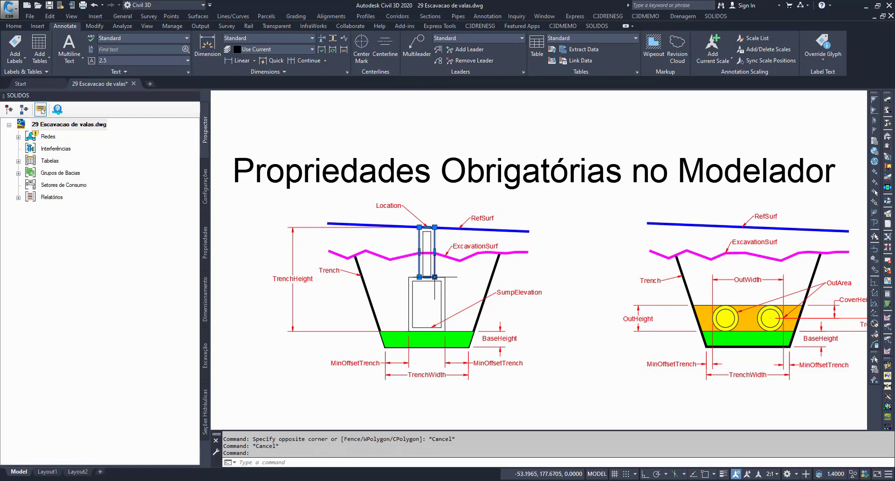
pyautogui.press('Escape')
pyautogui.press('Escape')
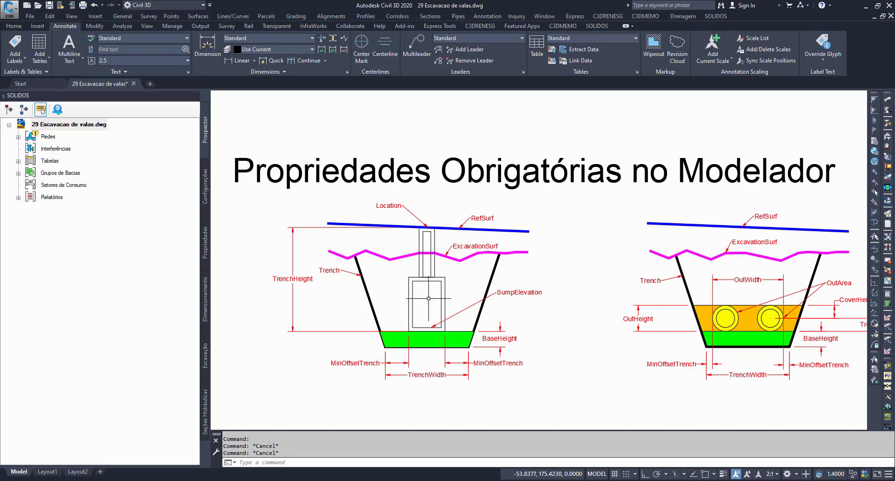
# Step: Highlight the Location label at the top of the structure in the structure trench diagram and clear the selection
pyautogui.click(390, 204)
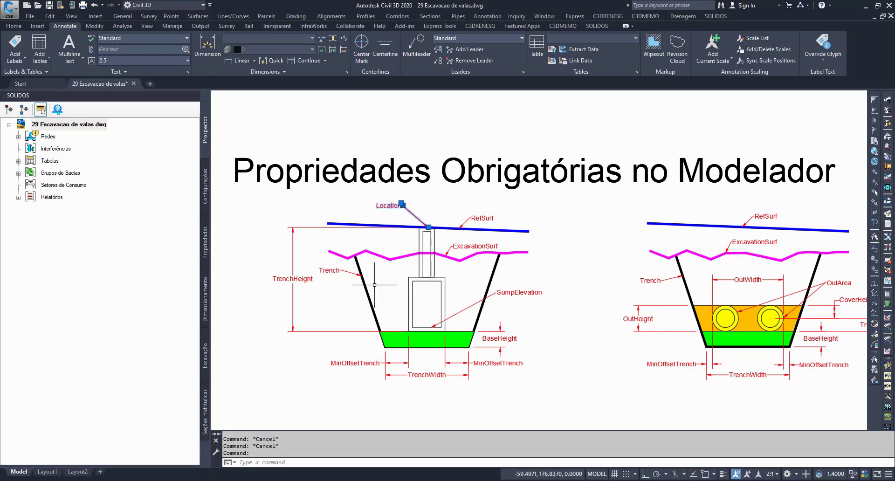
pyautogui.scroll(-1, 563, 339)
pyautogui.scroll(1, 591, 340)
pyautogui.press('Escape')
pyautogui.scroll(-3, 592, 340)
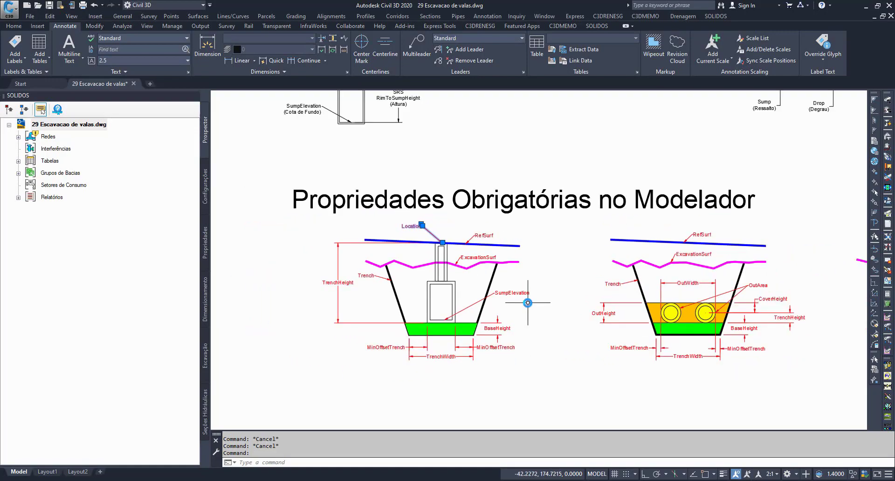
pyautogui.scroll(5, 602, 306)
pyautogui.scroll(-1, 473, 288)
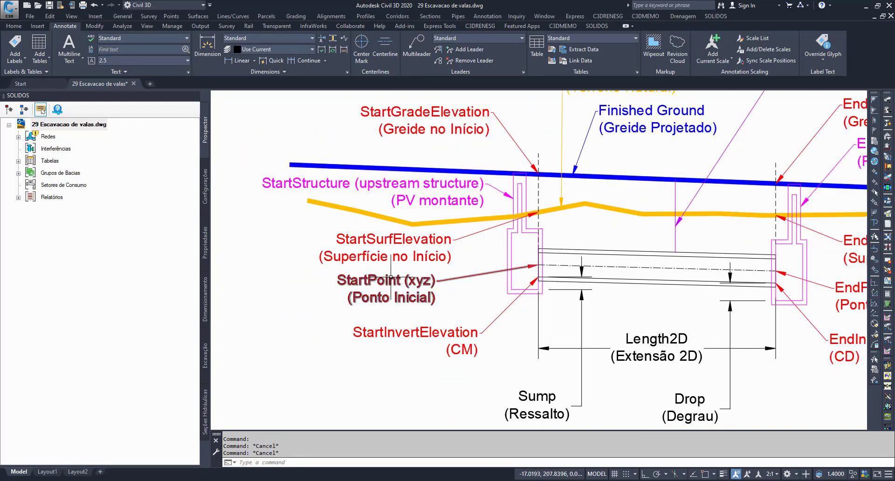
# Step: Locate the StartPoint (Ponto Inicial) and EndPoint (Ponto Final) labels at the two ends of the pipe diagram, and clear the selection
pyautogui.click(385, 278)
pyautogui.moveTo(706, 310); pyautogui.dragTo(409, 273, button='middle')
pyautogui.click(573, 253)
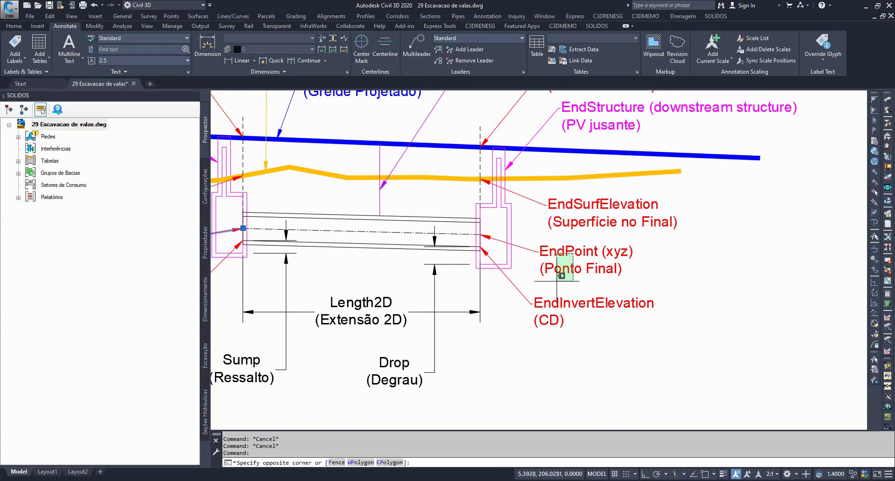
pyautogui.scroll(-4, 577, 261)
pyautogui.scroll(2, 671, 188)
pyautogui.press('Escape')
pyautogui.press('Escape')
pyautogui.scroll(4, 536, 280)
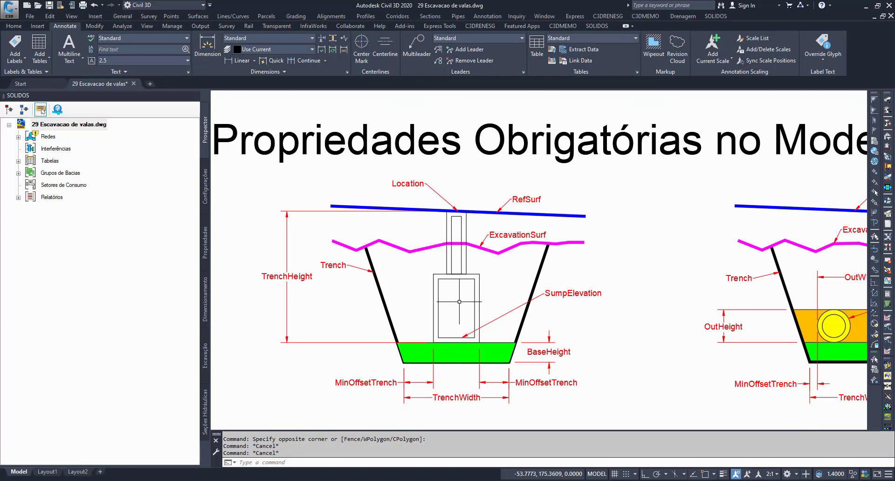
# Step: Highlight TrenchWidth, MinOffsetTrench, BaseHeight, SumpElevation and ExcavationSurf in the structure trench diagram, check the remaining labels, and clear the selection
pyautogui.click(454, 398)
pyautogui.click(562, 383)
pyautogui.click(567, 351)
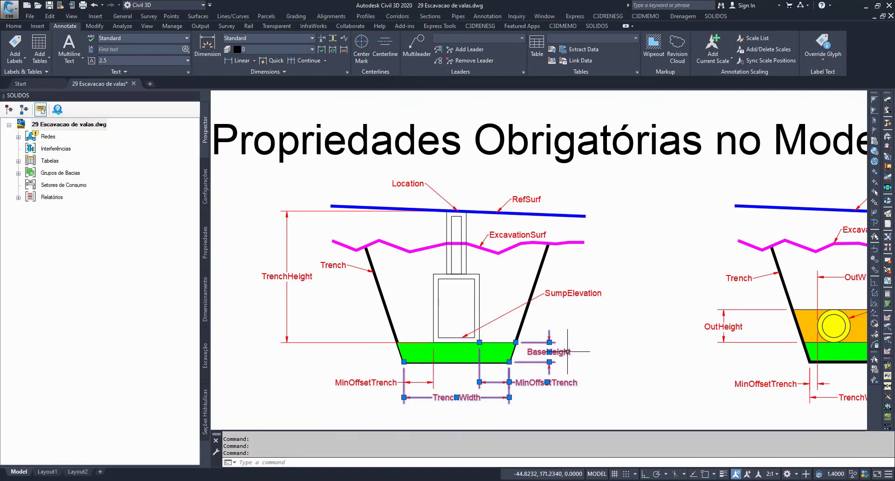
pyautogui.click(578, 291)
pyautogui.click(534, 238)
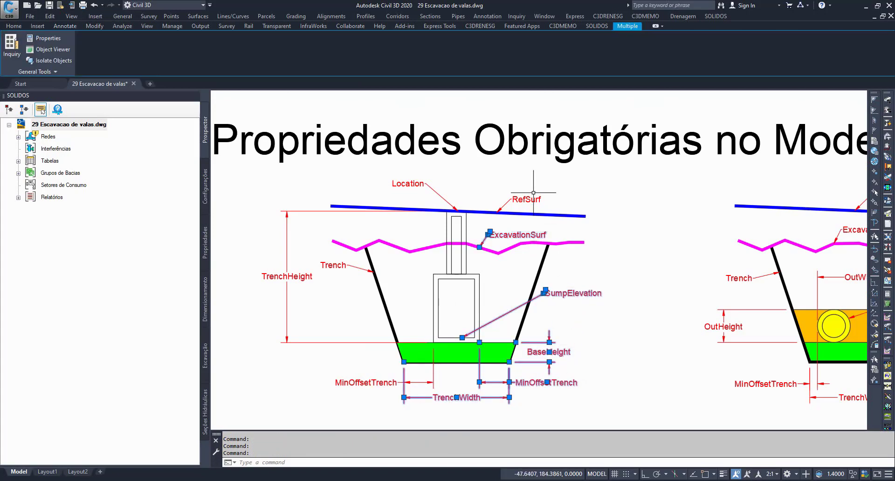
pyautogui.click(533, 192)
pyautogui.click(504, 175)
pyautogui.click(406, 184)
pyautogui.moveTo(727, 292); pyautogui.dragTo(412, 287, button='middle')
pyautogui.press('Escape')
pyautogui.press('Escape')
# Step: Inspect the OutWidth, OutHeight, MinOffsetTrench and TrenchWidth dimensions in the pipe trench diagram and clear the selection
pyautogui.scroll(2, 701, 277)
pyautogui.moveTo(716, 273); pyautogui.dragTo(715, 280, button='middle')
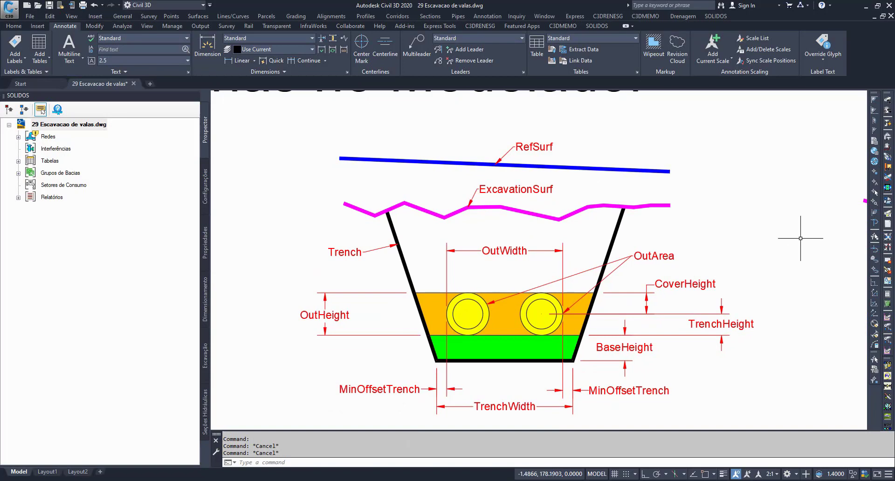
pyautogui.click(512, 253)
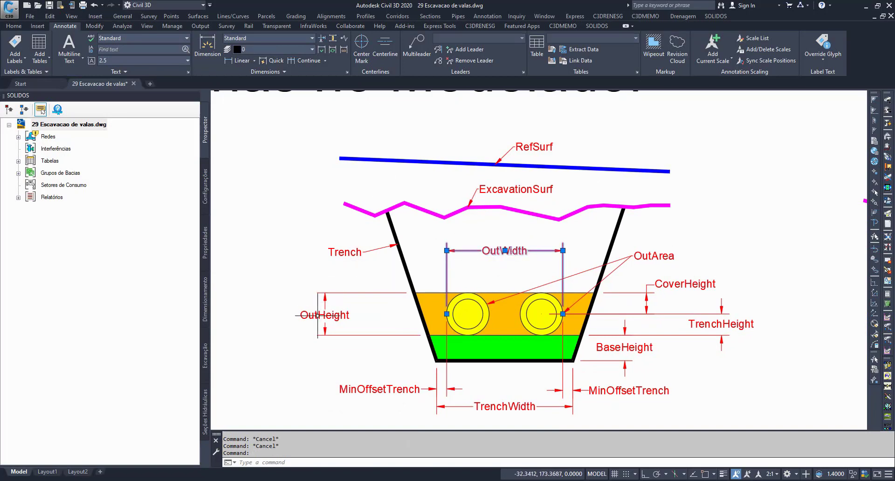
pyautogui.click(311, 316)
pyautogui.click(361, 393)
pyautogui.click(504, 409)
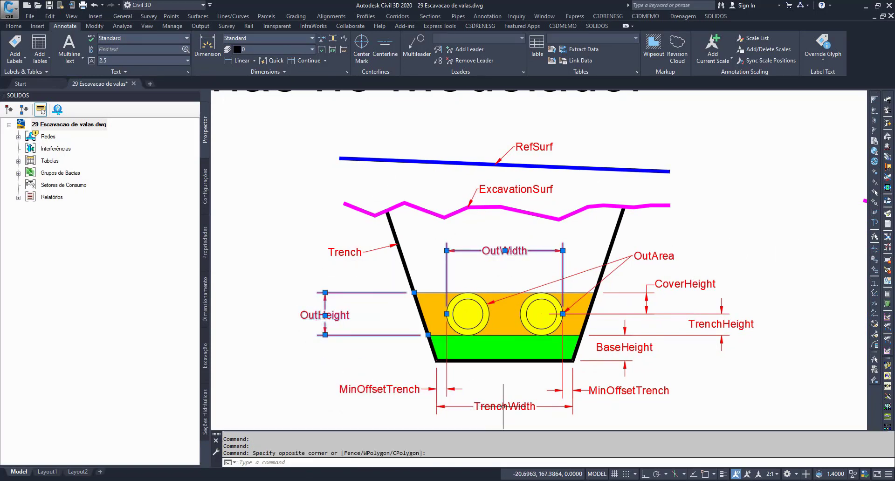
pyautogui.click(506, 407)
pyautogui.click(612, 395)
pyautogui.press('Escape')
pyautogui.press('Escape')
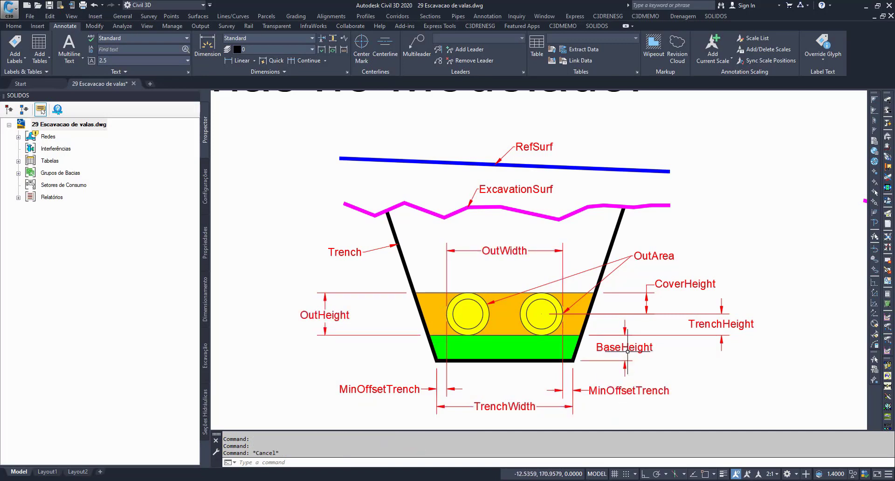
# Step: Create a new custom section for Dispositivos Lineares de Gravidade under Seções Customizadas and maximize the Solids Builder window
pyautogui.click(205, 186)
pyautogui.click(18, 174)
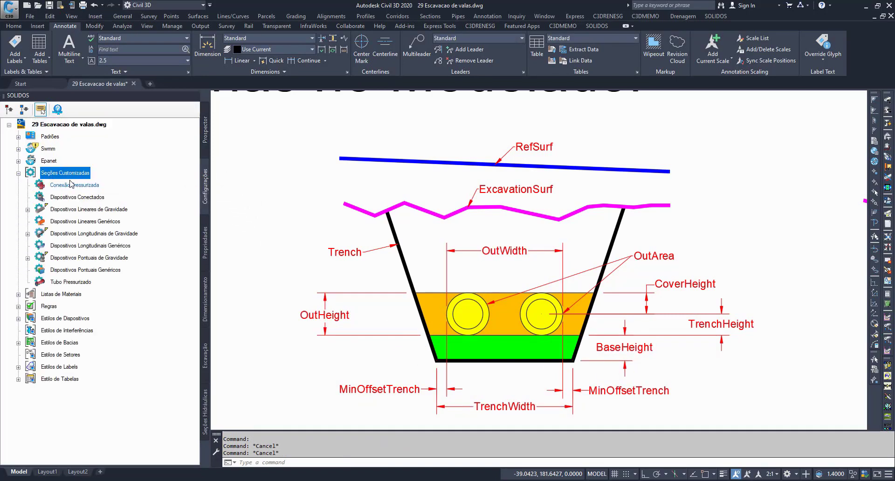
pyautogui.rightClick(107, 210)
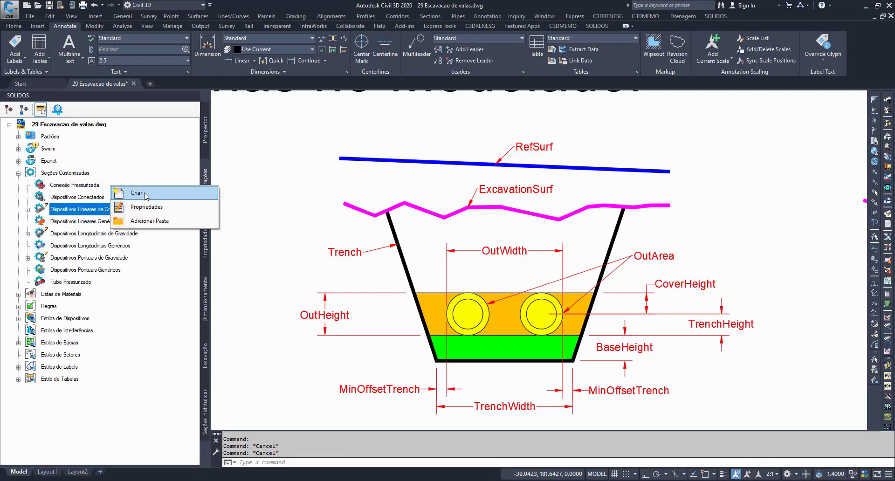
pyautogui.click(145, 193)
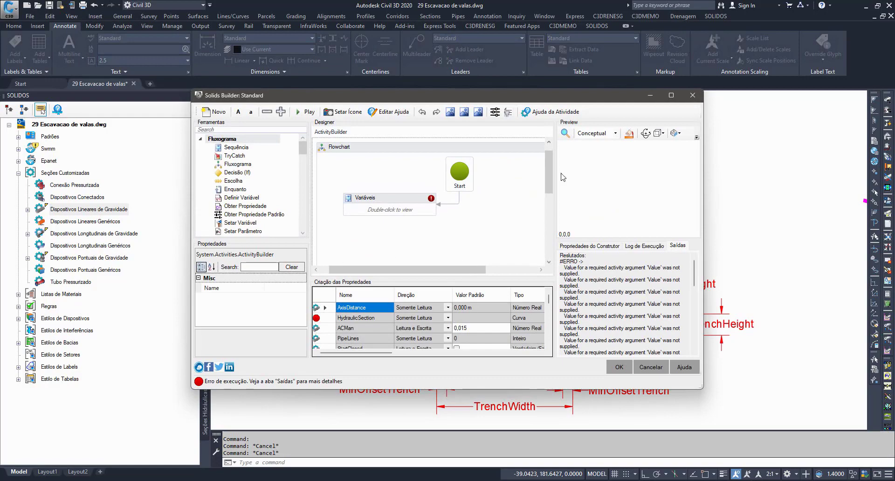
pyautogui.click(670, 95)
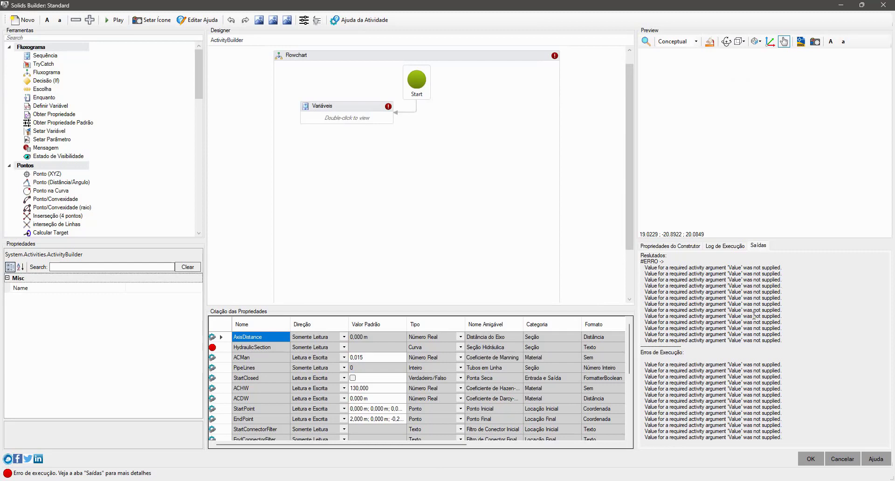
# Step: Open the Variáveis sequence in the flowchart and examine its output parameters down to OutArea
pyautogui.doubleClick(356, 120)
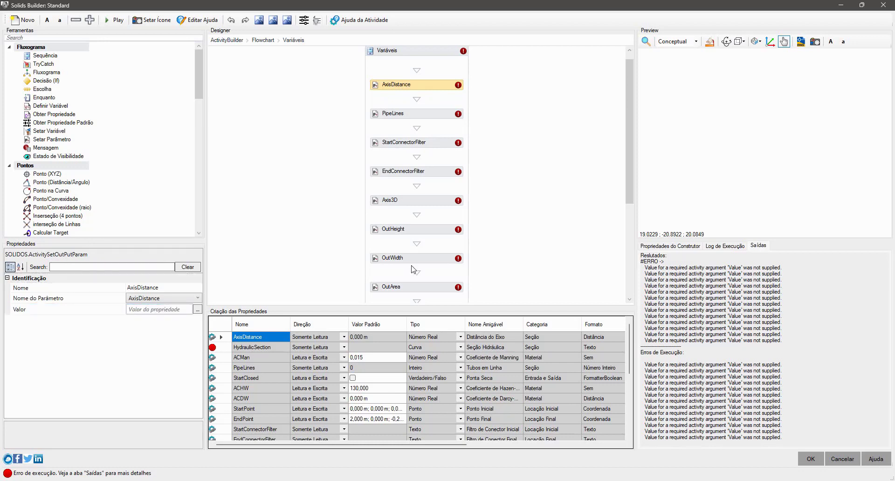
pyautogui.scroll(-5, 412, 269)
pyautogui.click(430, 178)
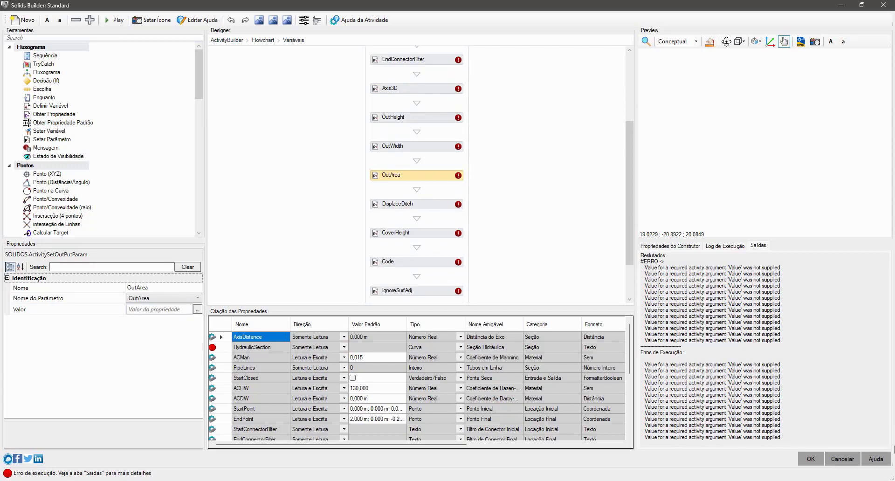
# Step: Open the Propriedades Obrigatórias help topic under Modelador, Criação das Propriedades, and find the Dispositivos Lineares/Longitudinais section
pyautogui.click(875, 461)
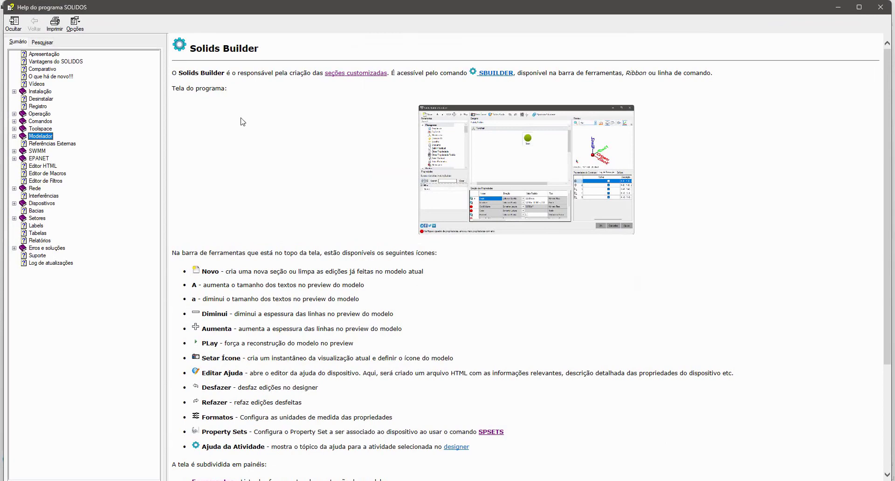
pyautogui.click(14, 136)
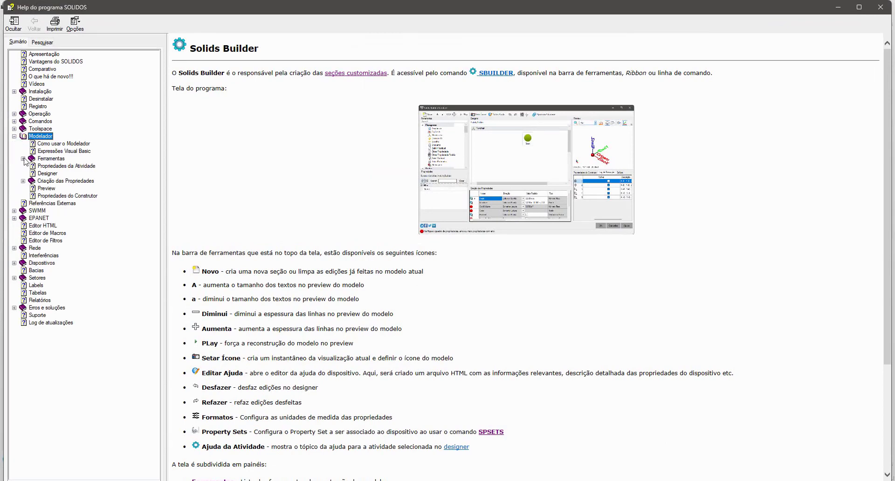
pyautogui.click(22, 180)
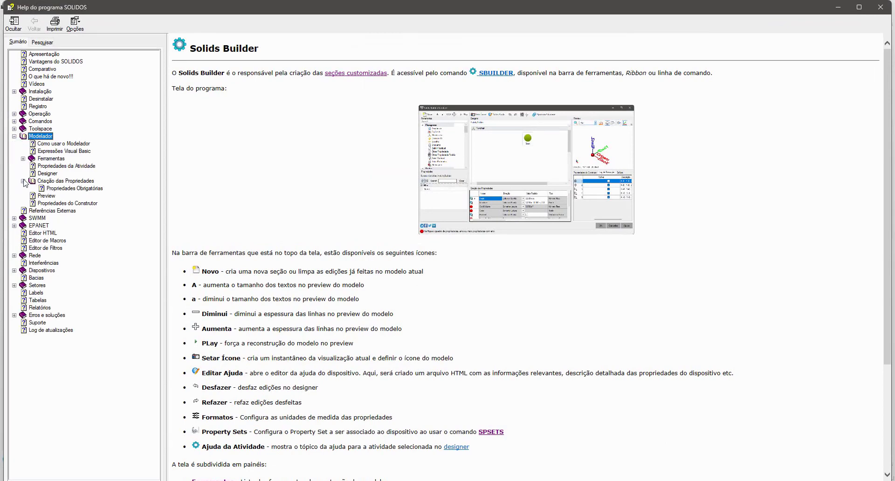
pyautogui.click(61, 188)
pyautogui.scroll(-10, 391, 216)
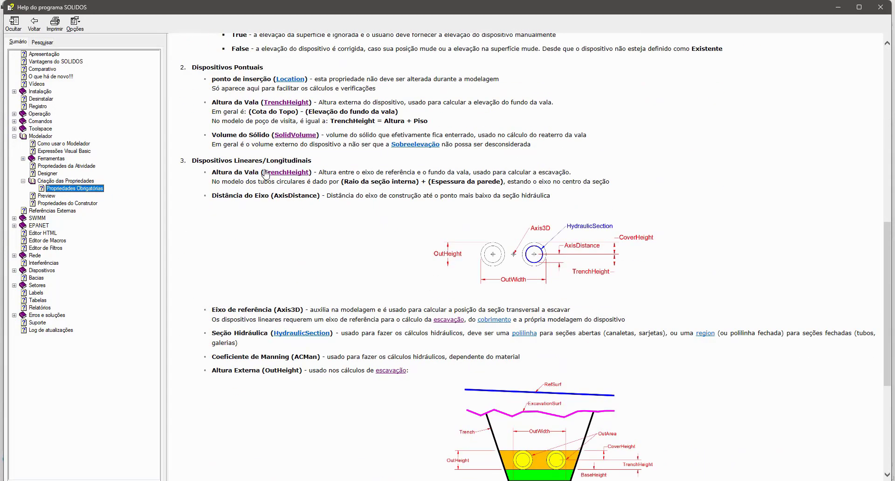
# Step: Read the TrenchHeight and AxisDistance definitions, view the pipe section and trench diagrams enlarged, and read the remaining linear device properties
pyautogui.moveTo(259, 172); pyautogui.dragTo(338, 172)
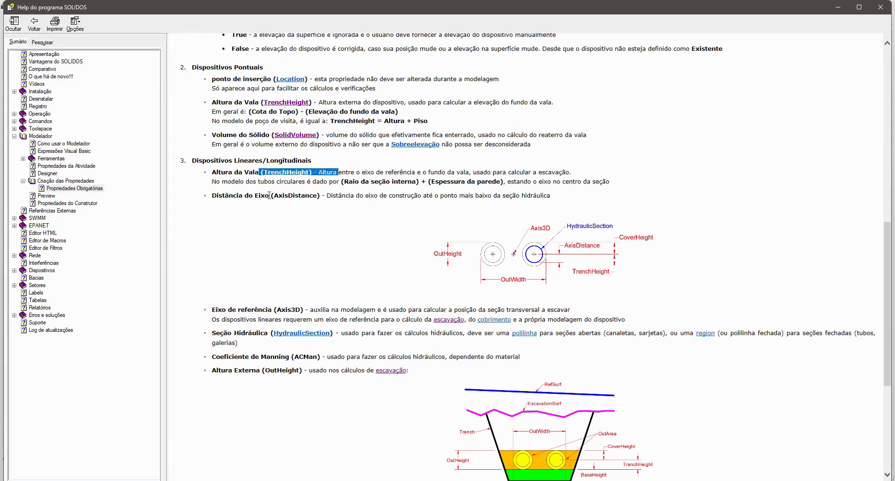
pyautogui.moveTo(269, 195); pyautogui.dragTo(326, 200)
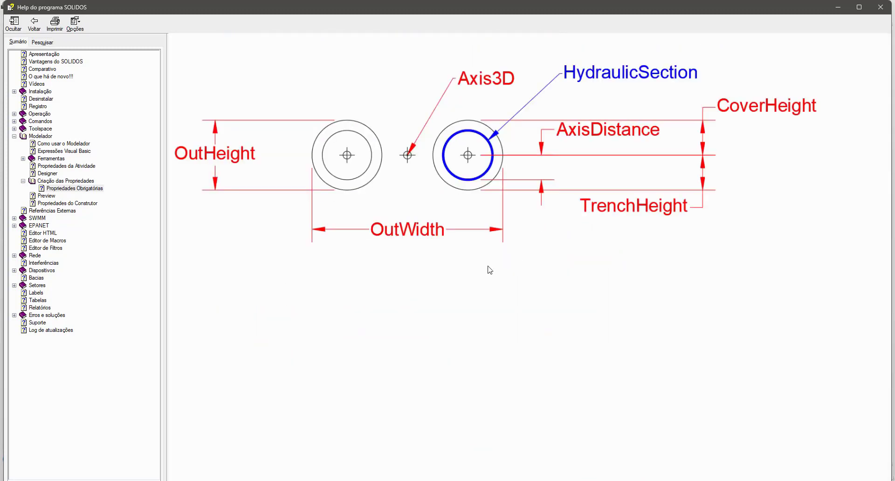
pyautogui.click(29, 25)
pyautogui.scroll(-4, 419, 264)
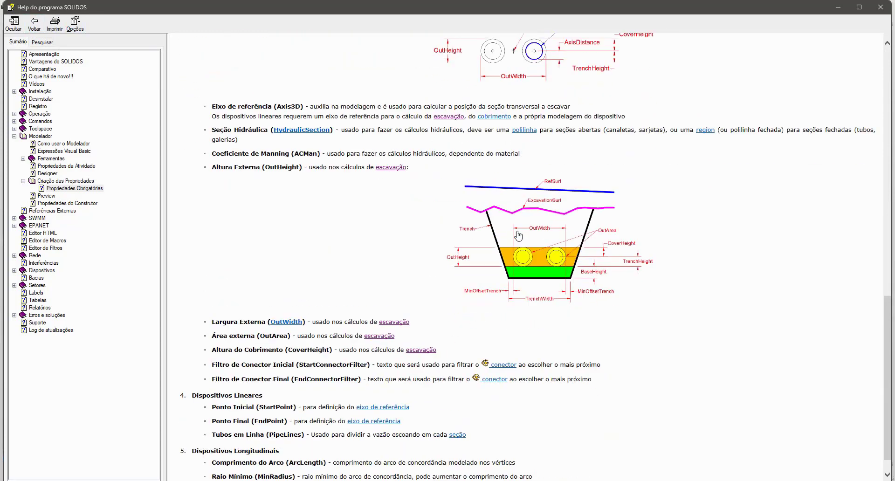
pyautogui.click(518, 236)
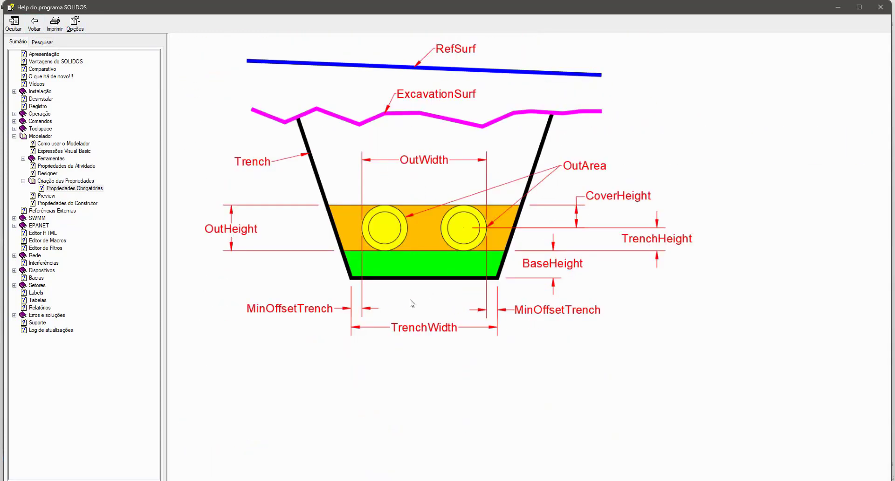
pyautogui.click(34, 23)
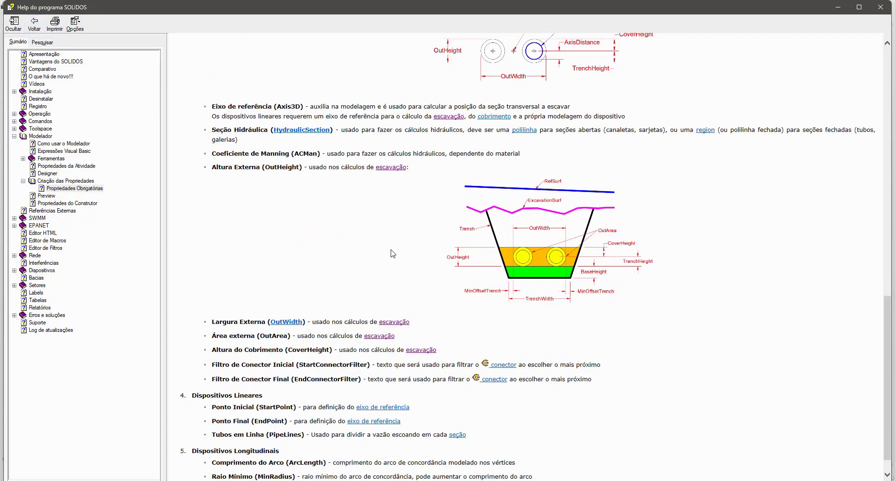
pyautogui.scroll(-1, 391, 254)
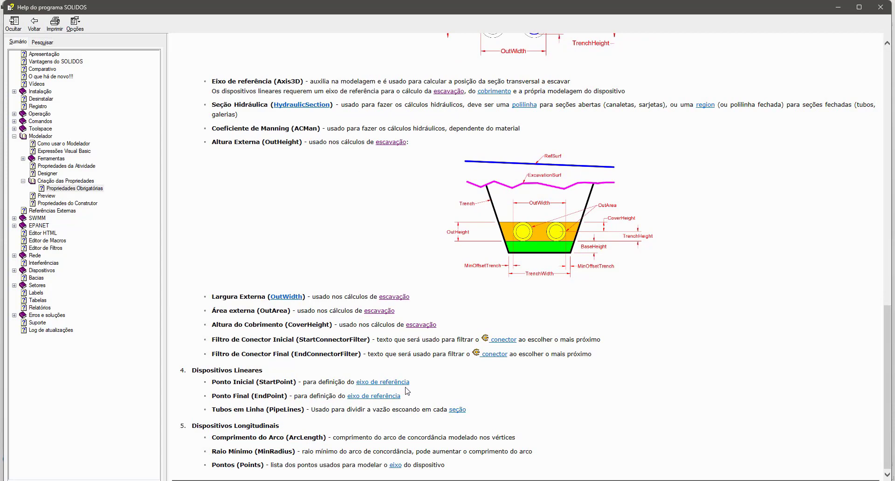
# Step: Read the Escavação topic under Dispositivos, Categorização de Propriedades, including its trench diagrams, and close the help
pyautogui.click(20, 270)
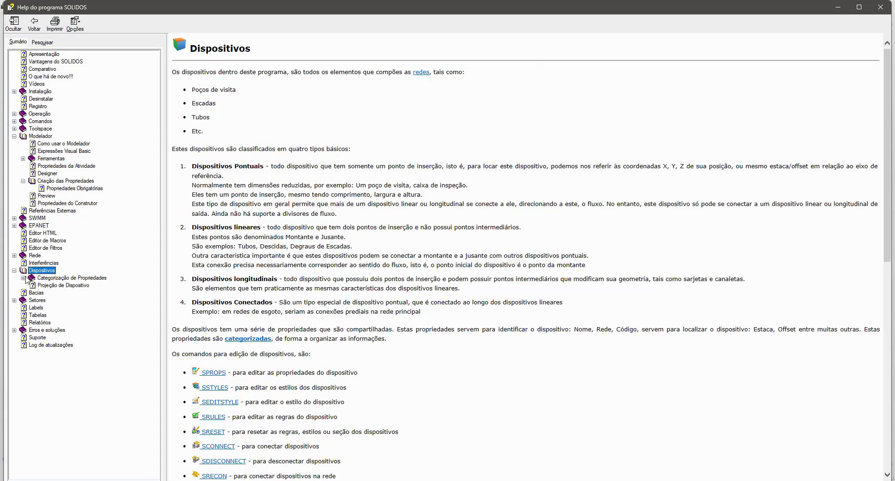
pyautogui.click(24, 278)
pyautogui.click(58, 360)
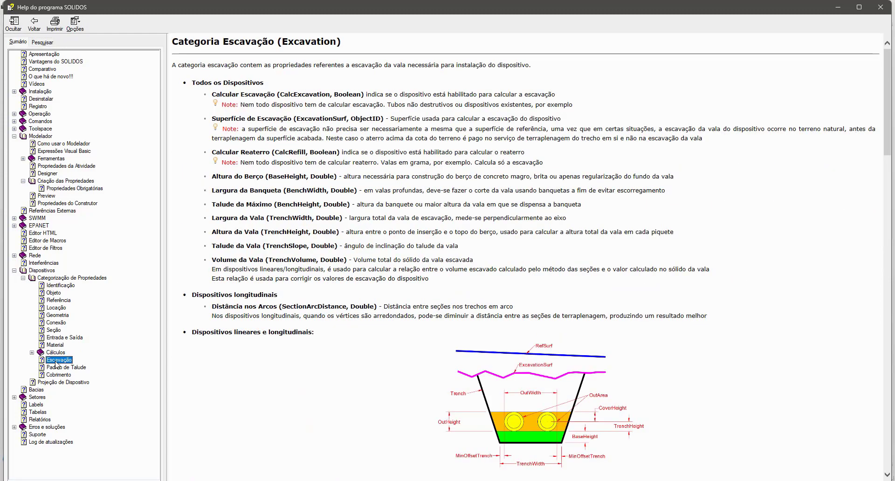
pyautogui.scroll(-10, 305, 413)
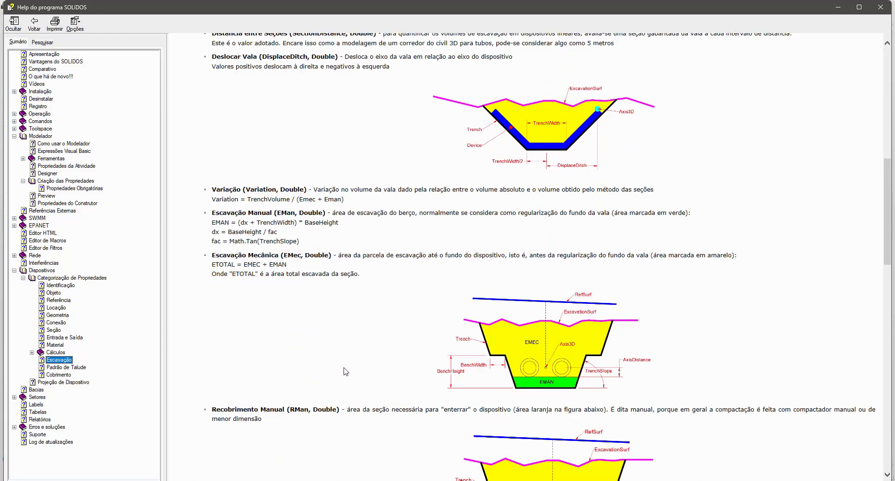
pyautogui.scroll(6, 373, 354)
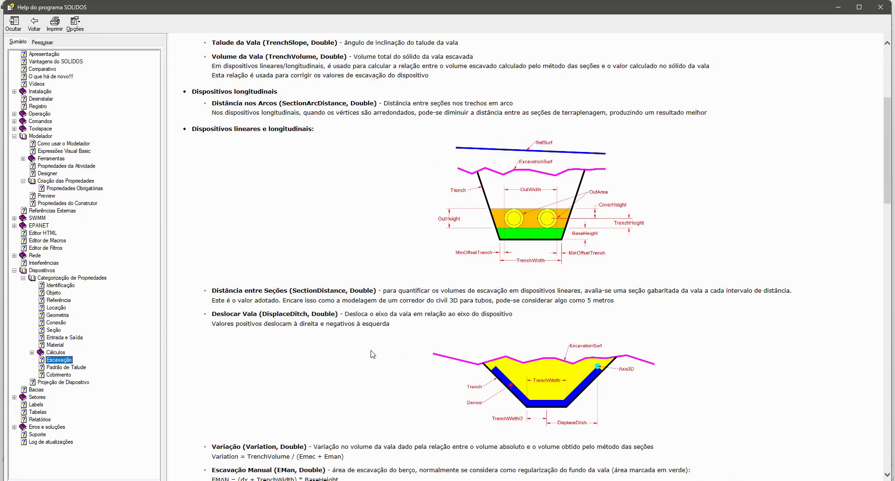
pyautogui.click(880, 7)
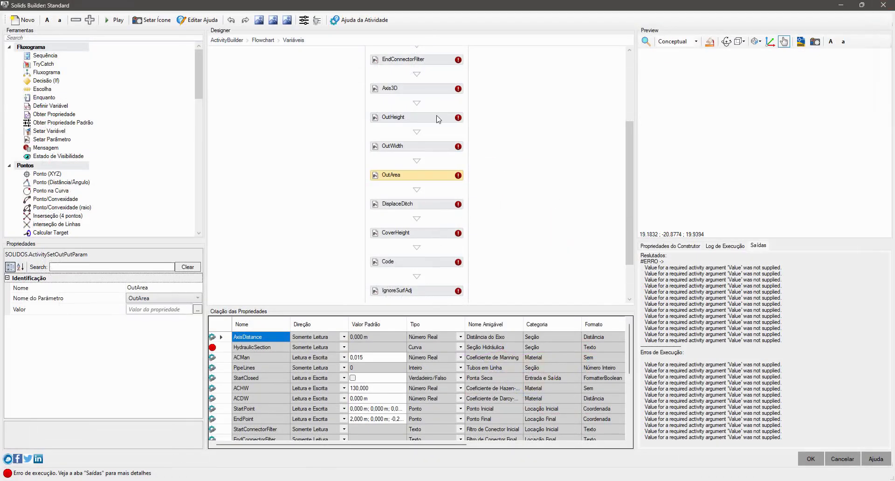
# Step: Inspect the Code activity and review the properties under Criação das Propriedades, from HydraulicSection through EndPoint down to TrenchHeight
pyautogui.click(431, 266)
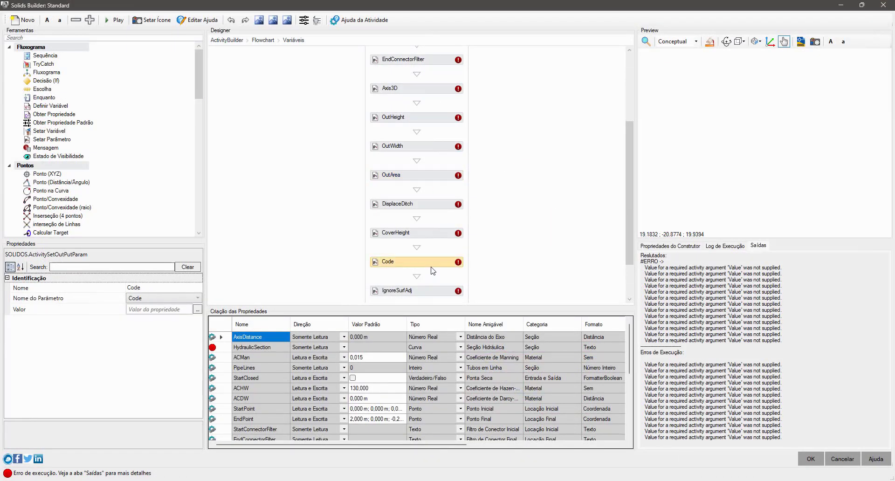
pyautogui.moveTo(271, 349); pyautogui.dragTo(261, 436)
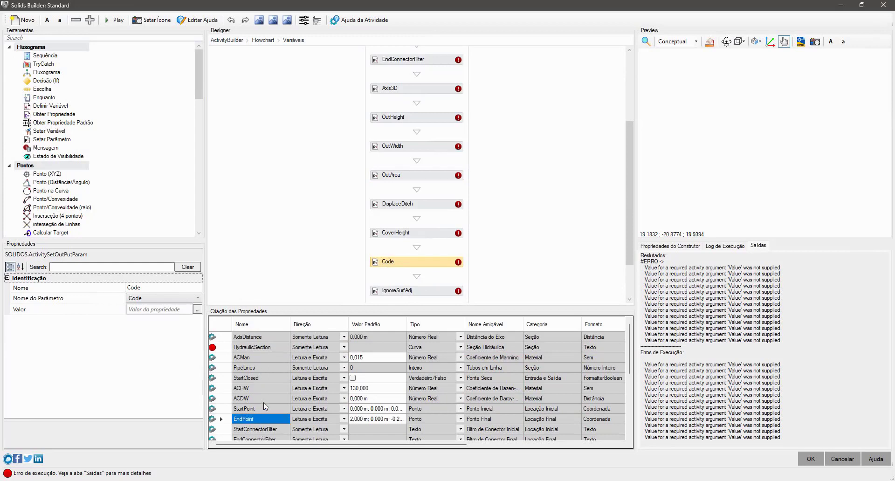
pyautogui.click(264, 388)
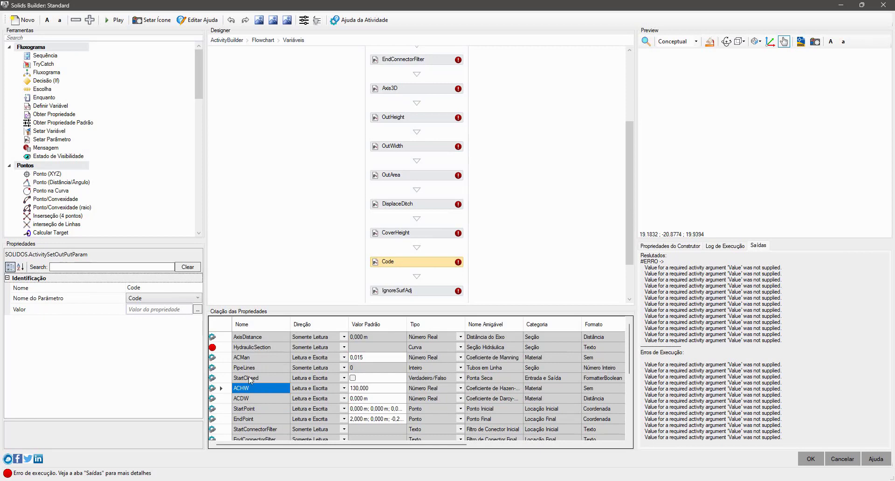
pyautogui.scroll(-5, 262, 409)
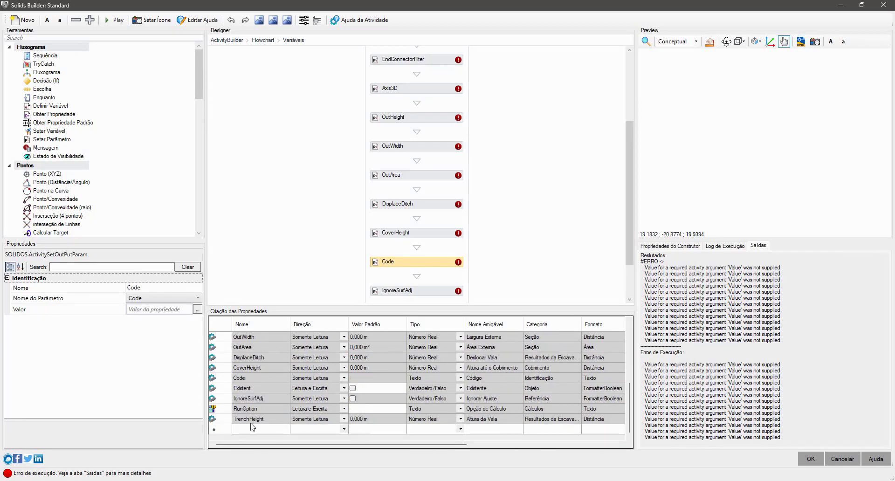
# Step: Try adding a property row in Criação das Propriedades and renaming it dfgdfghdfgh, and discard the new section
pyautogui.click(261, 428)
pyautogui.write('dfgdfgdfg')
pyautogui.click(265, 400)
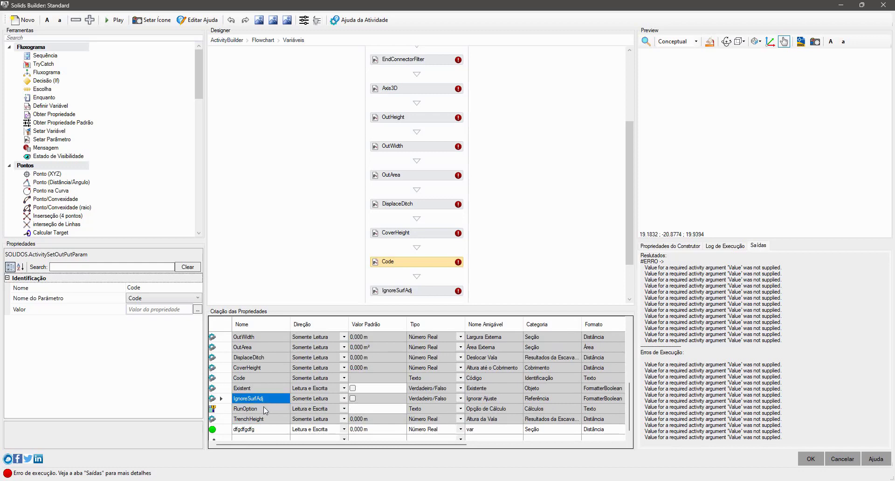
pyautogui.click(254, 429)
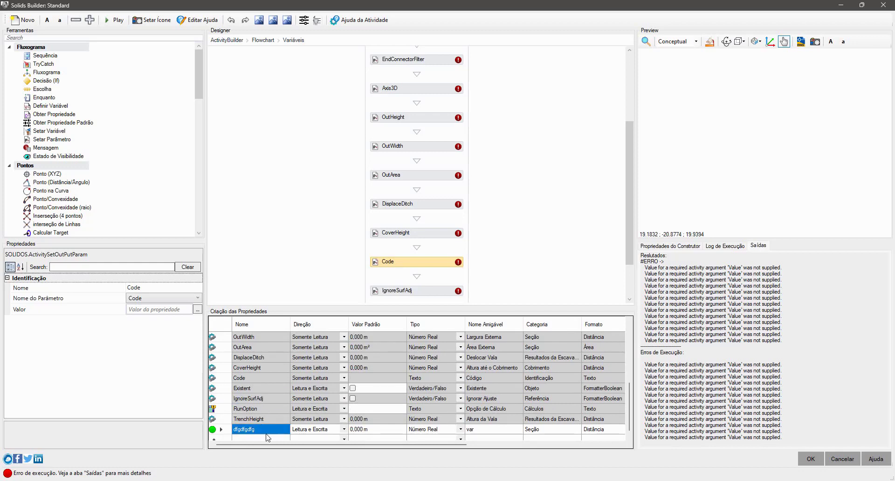
pyautogui.write('dfgdfghdfgh')
pyautogui.click(270, 418)
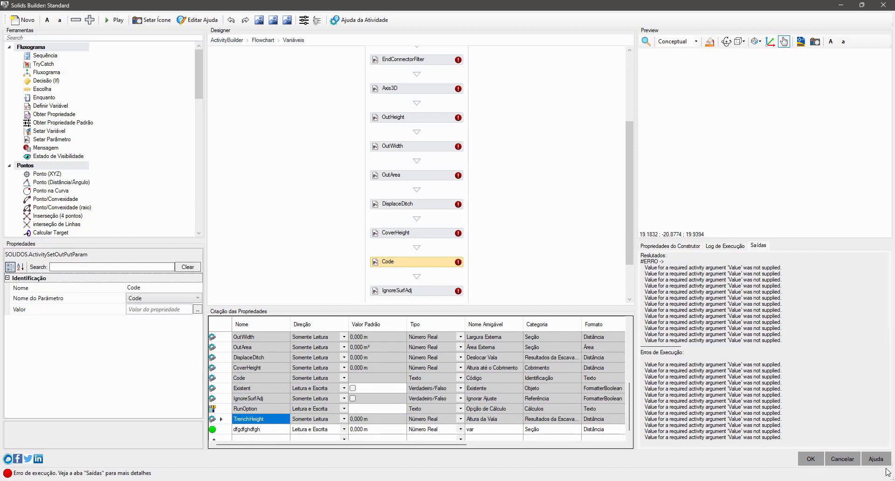
pyautogui.click(842, 458)
pyautogui.click(451, 276)
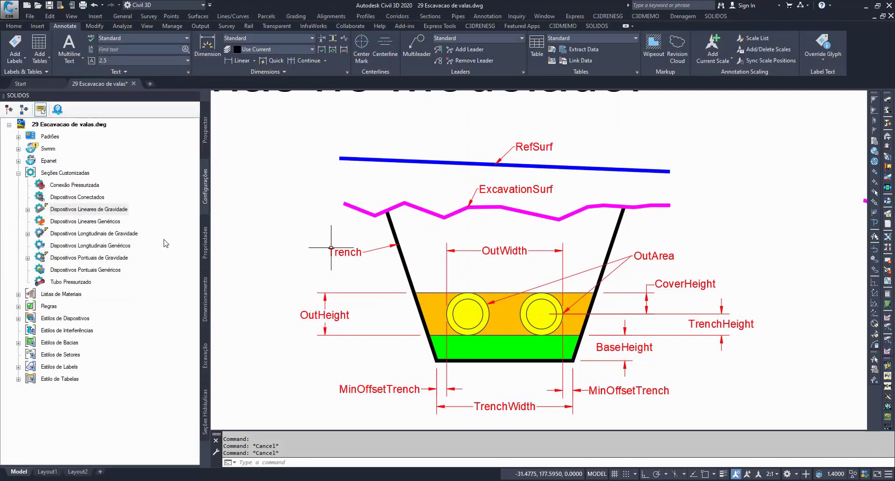
# Step: Open the Tubo Circular (DER-SP) section under Dispositivos Lineares de Gravidade for editing and enter its Variaveis sequence
pyautogui.click(28, 210)
pyautogui.click(82, 222)
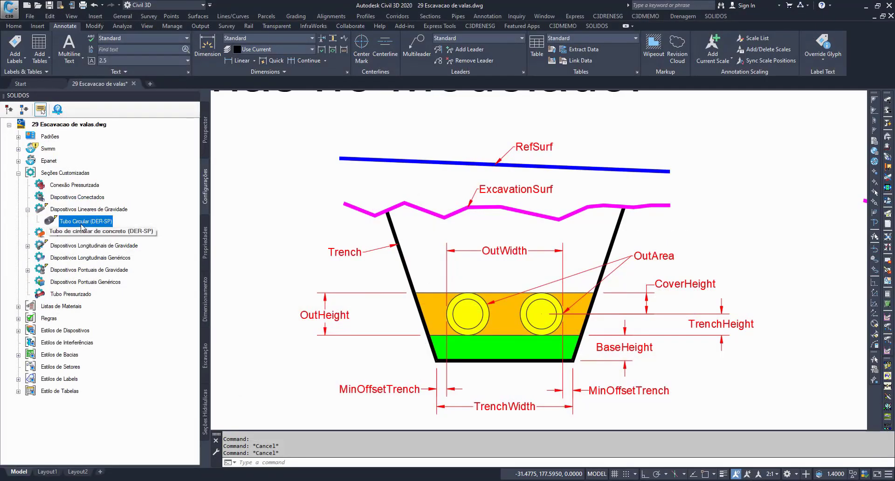
pyautogui.rightClick(81, 224)
pyautogui.click(111, 230)
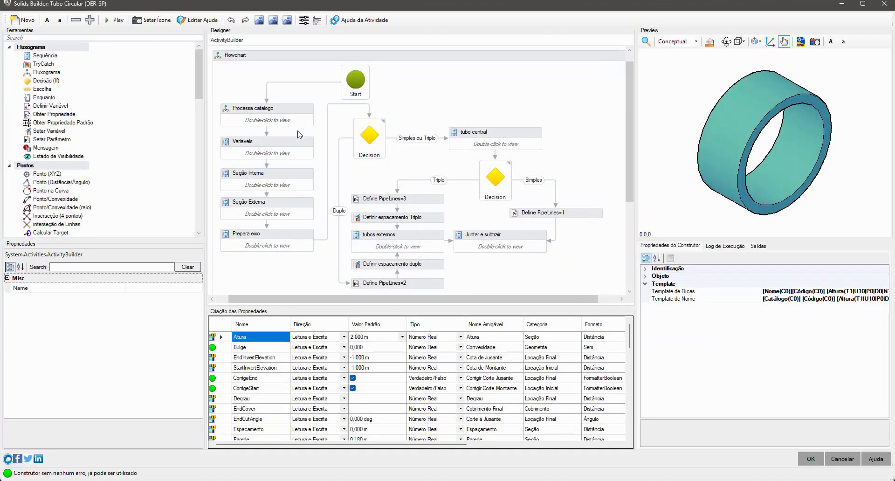
pyautogui.doubleClick(295, 145)
# Step: Read the value expressions of the TrenchHeight, OutHeight and CoverHeight activities in the Variaveis sequence
pyautogui.click(449, 173)
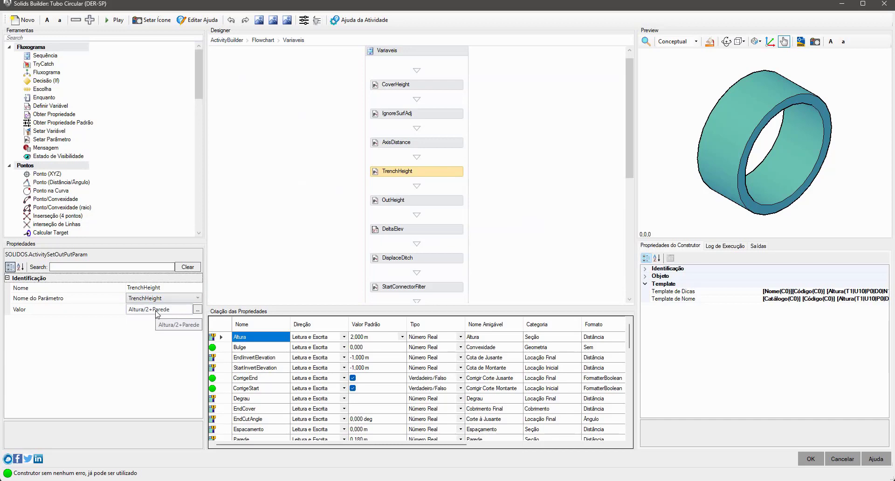
pyautogui.click(427, 200)
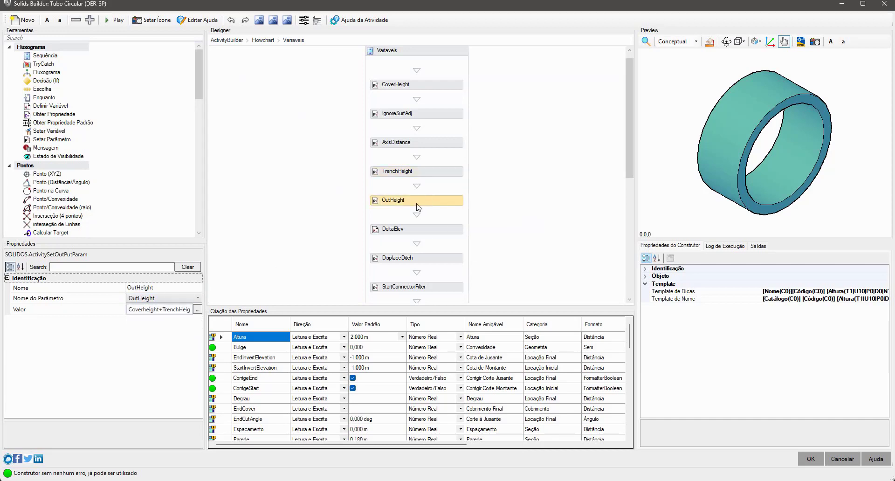
pyautogui.moveTo(122, 310); pyautogui.dragTo(77, 313)
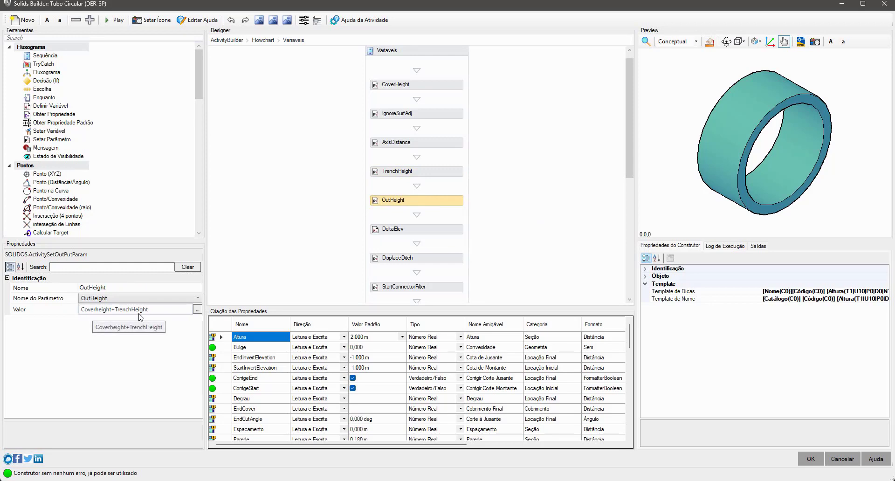
pyautogui.click(451, 85)
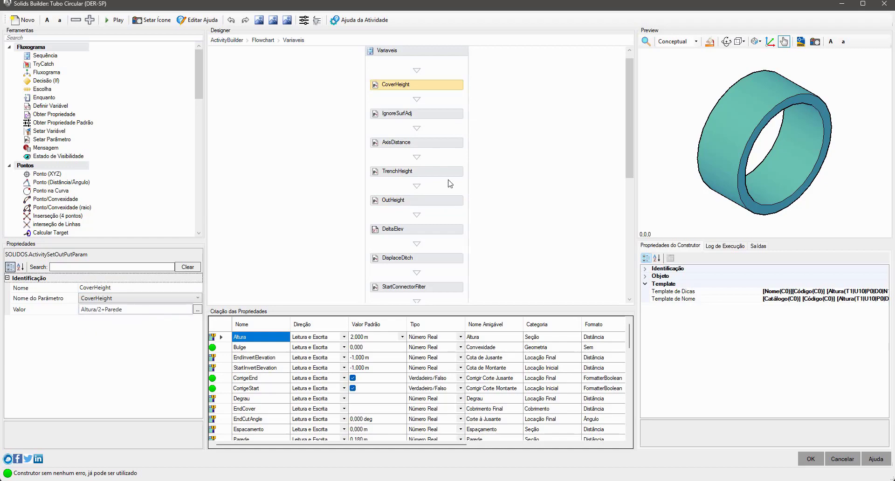
pyautogui.scroll(-8, 420, 205)
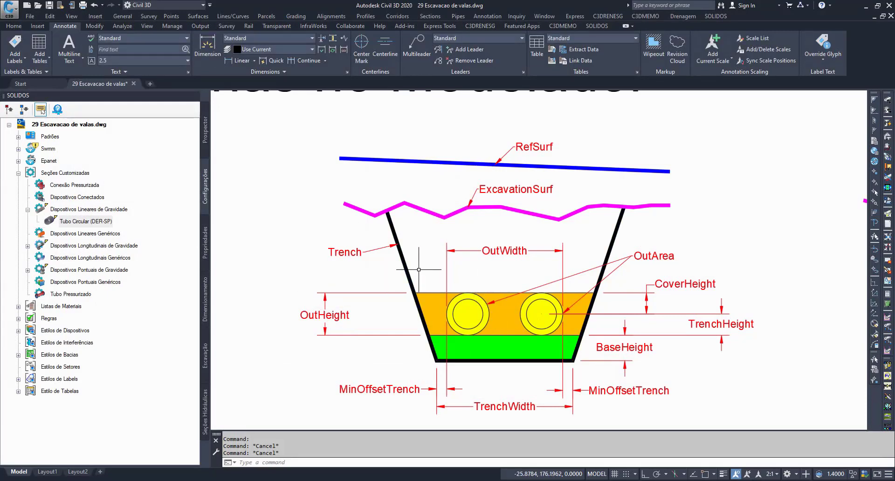
# Step: Examine the channel trench diagram under Propriedades Obrigatórias no Modelador, highlighting its DisplaceDitch dimension
pyautogui.scroll(-6, 418, 270)
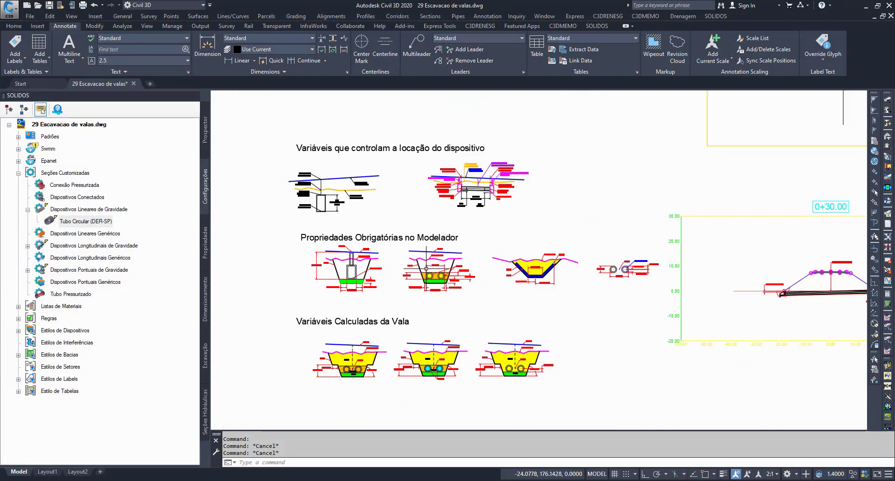
pyautogui.moveTo(445, 293); pyautogui.dragTo(390, 298, button='middle')
pyautogui.scroll(8, 449, 270)
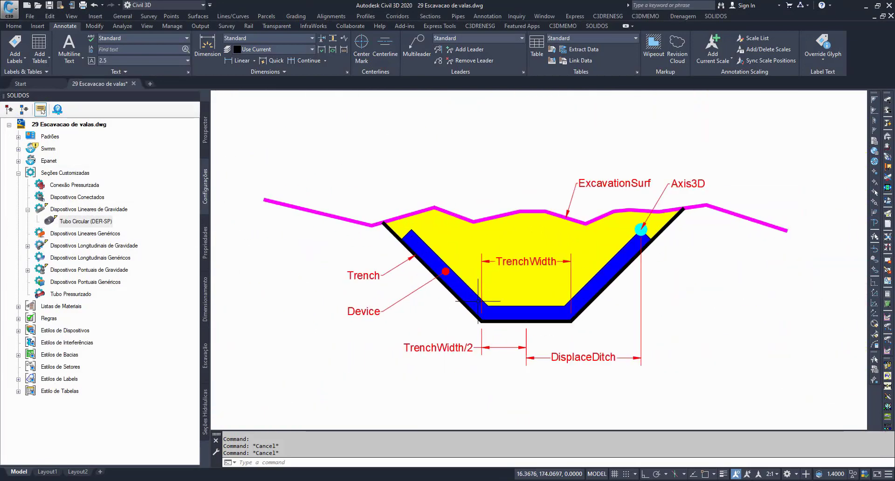
pyautogui.moveTo(509, 303); pyautogui.dragTo(433, 306, button='middle')
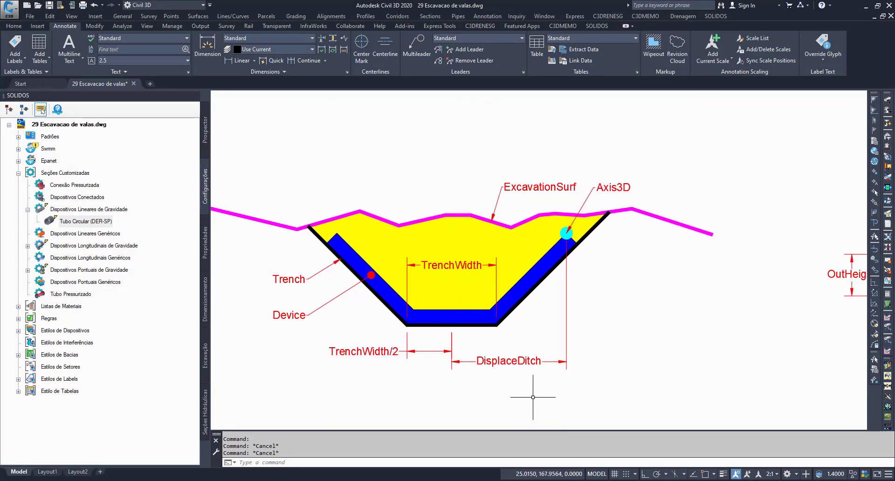
pyautogui.moveTo(599, 323); pyautogui.dragTo(632, 318, button='middle')
pyautogui.click(567, 361)
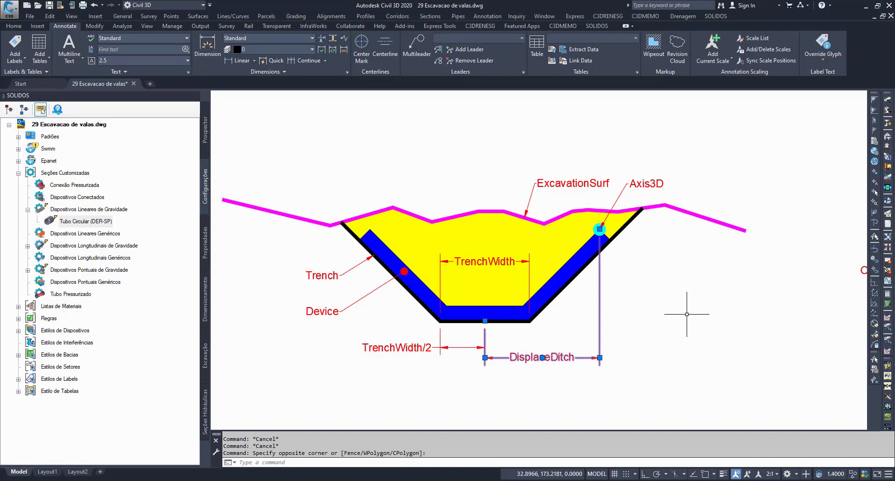
pyautogui.press('Escape')
# Step: Highlight the yellow trench fill and the device edge with the Axis3D marker, and clear the selection
pyautogui.click(553, 289)
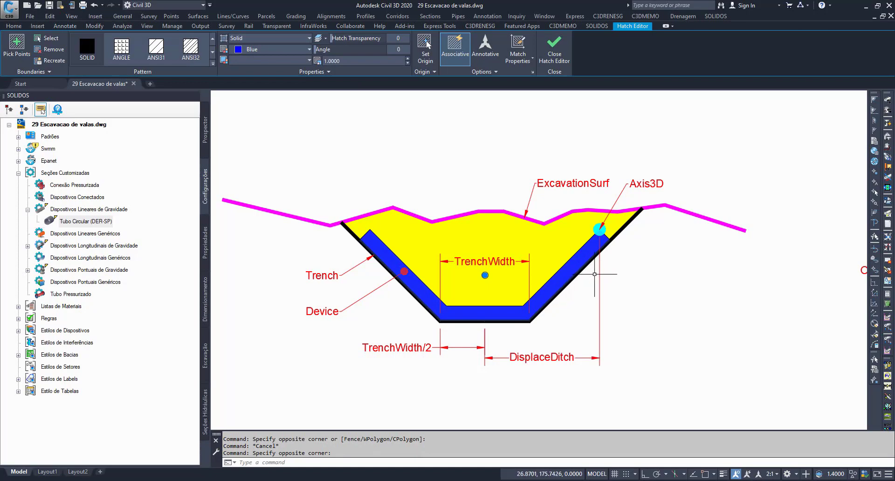
pyautogui.click(604, 225)
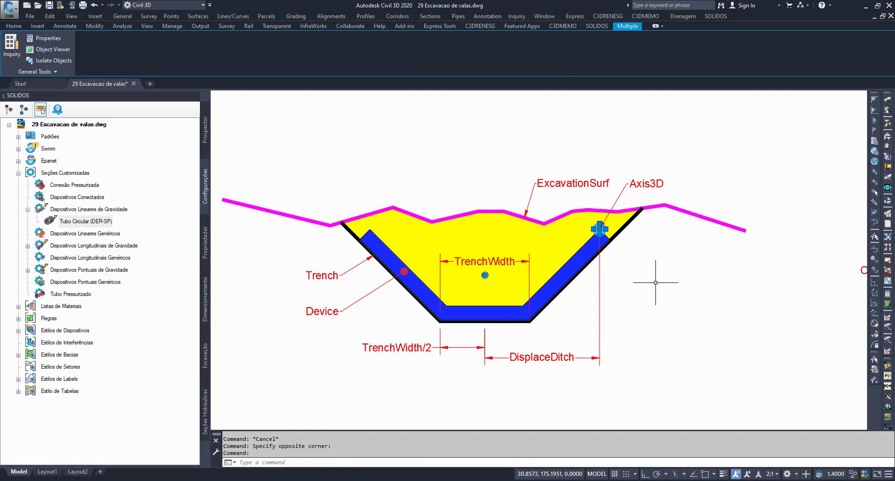
pyautogui.press('Escape')
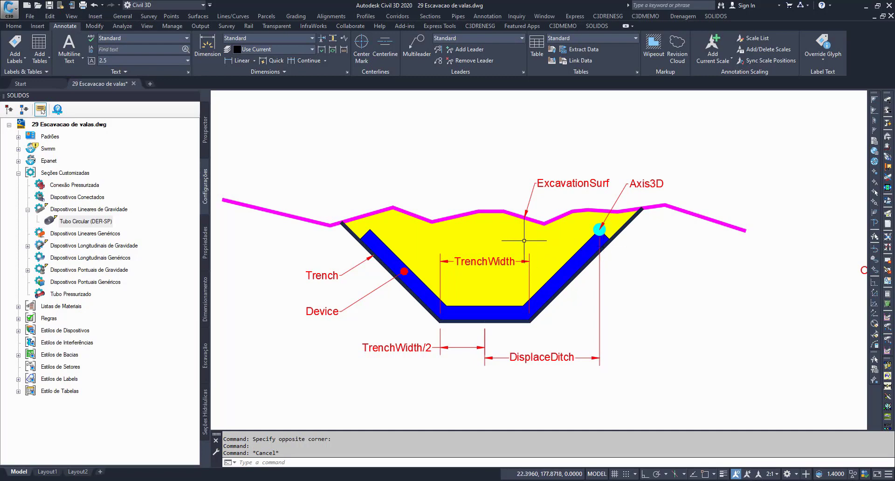
# Step: Draw a small circle inside the yellow trench fill, above the TrenchWidth label, with the Circle command
pyautogui.write('c')
pyautogui.press('Return')
pyautogui.click(480, 232)
pyautogui.click(487, 232)
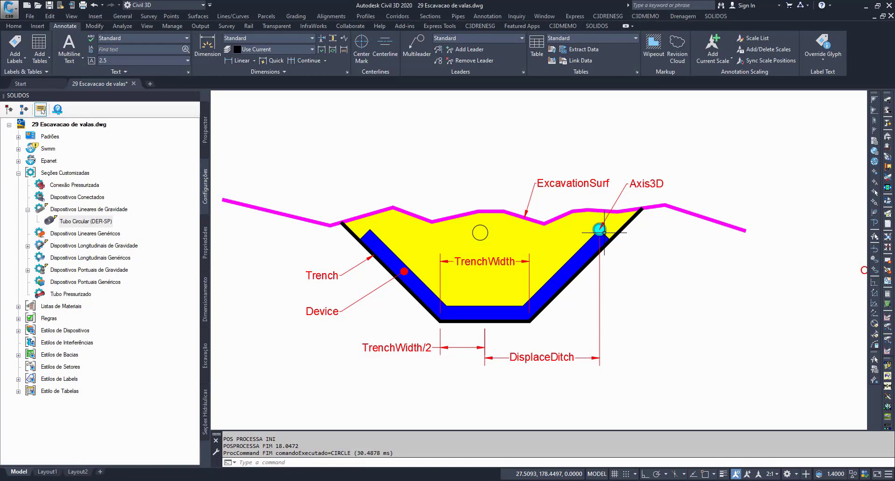
# Step: Highlight the blue device outline from its Axis3D corner and clear the selection
pyautogui.click(605, 235)
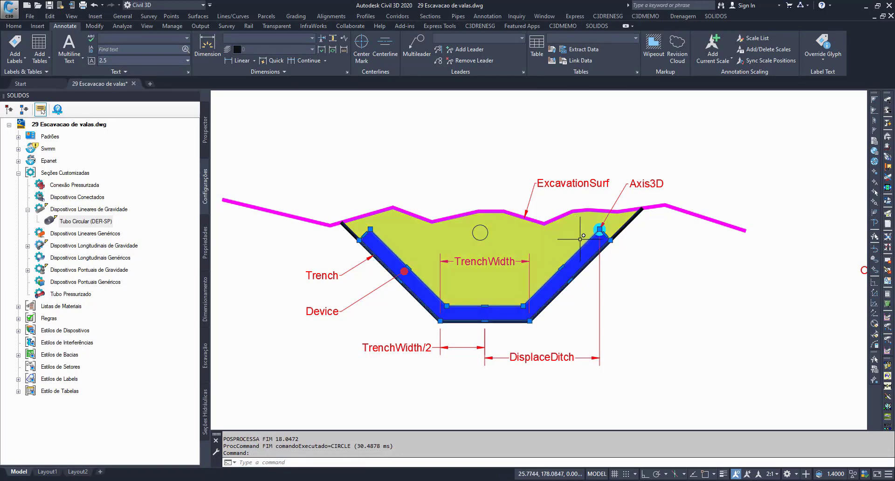
pyautogui.press('Escape')
pyautogui.press('Escape')
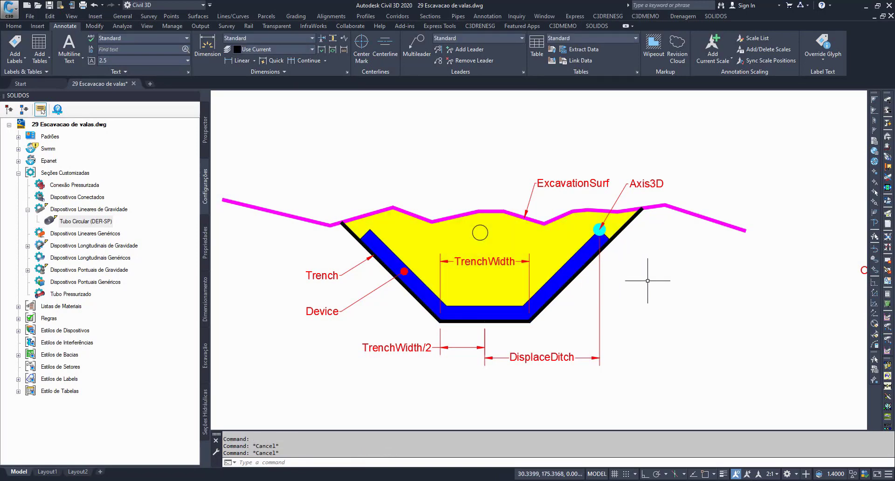
# Step: Draw an open three-segment trapezoidal polyline, offset to the Axis3D side of the trench and overlapping it
pyautogui.write('pl')
pyautogui.press('Return')
pyautogui.click(756, 204)
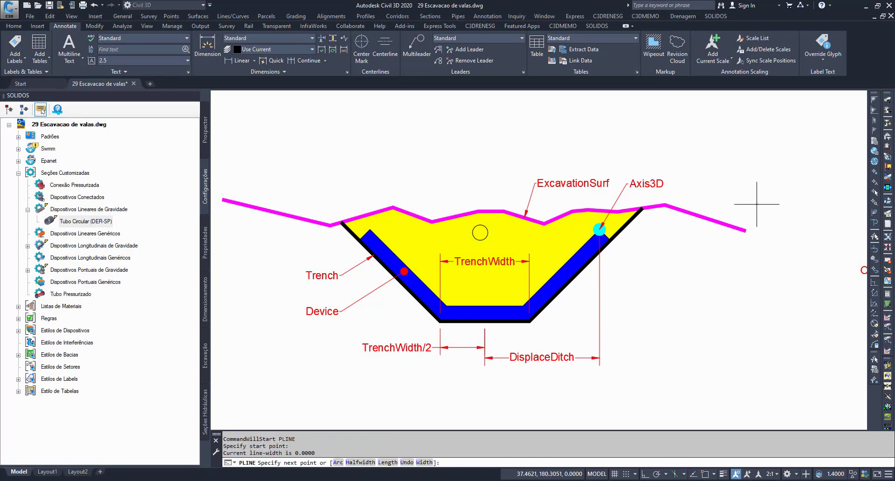
pyautogui.click(667, 336)
pyautogui.click(540, 335)
pyautogui.click(451, 198)
pyautogui.press('Return')
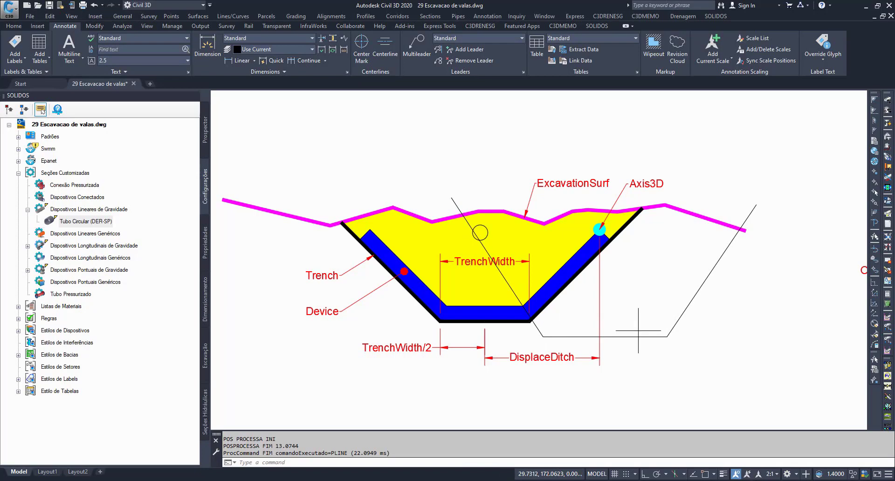
# Step: Try to move the trapezoidal polyline sideways over the trench with the Move command
pyautogui.click(617, 336)
pyautogui.write('m')
pyautogui.press('Return')
pyautogui.click(697, 339)
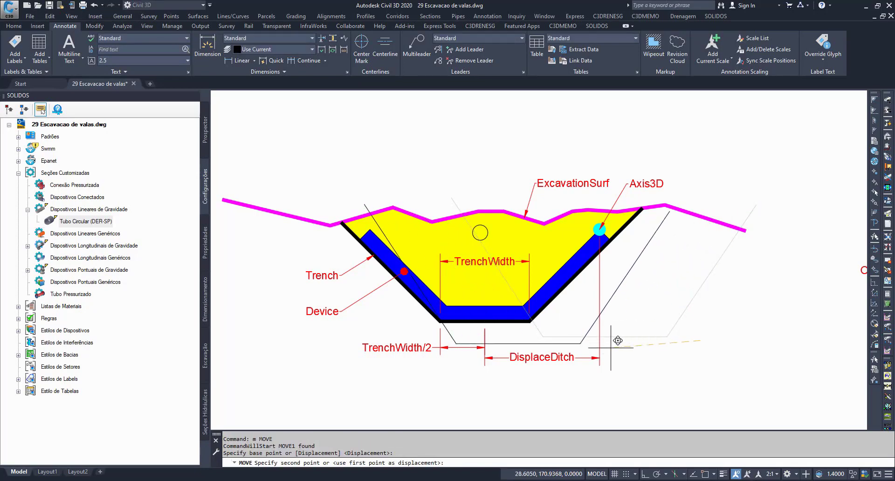
pyautogui.press('Escape')
pyautogui.press('Escape')
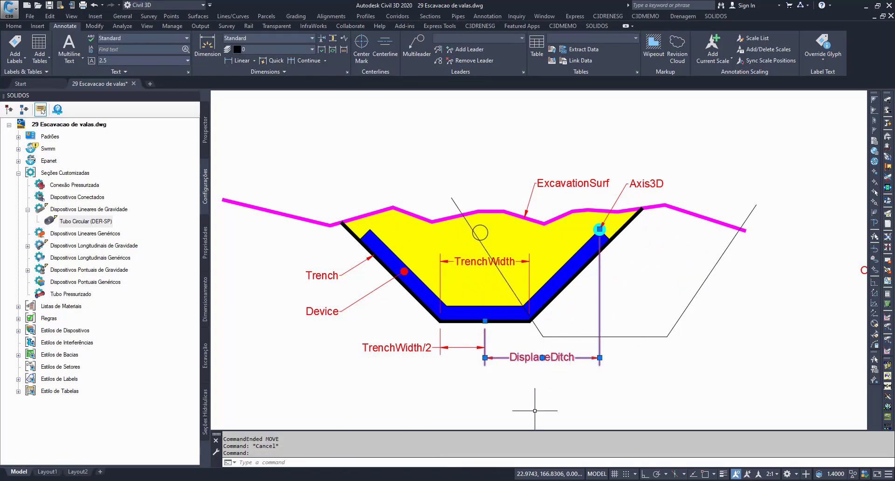
# Step: Erase the trapezoidal polyline from the trench diagram
pyautogui.click(567, 336)
pyautogui.click(519, 300)
pyautogui.press('Delete')
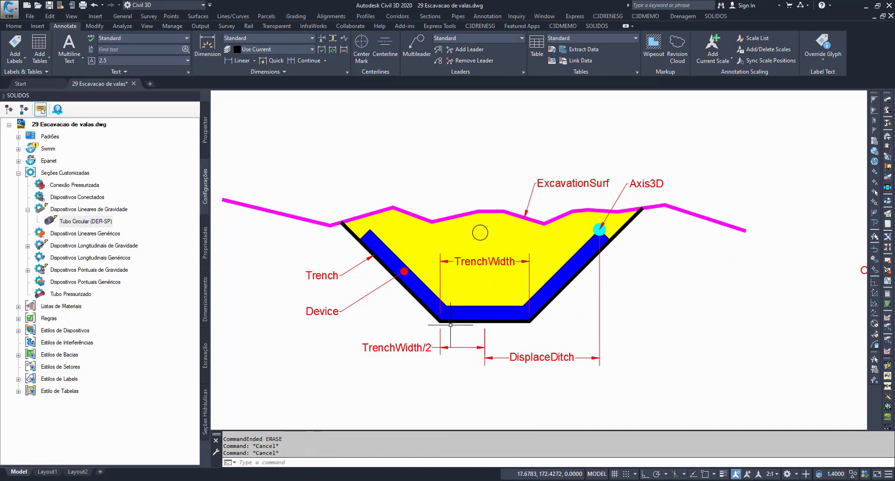
# Step: Examine the twin-pipe section diagram, highlighting the CoverHeight, TrenchHeight and OutHeight dimensions
pyautogui.scroll(-3, 403, 303)
pyautogui.moveTo(639, 334); pyautogui.dragTo(498, 331, button='middle')
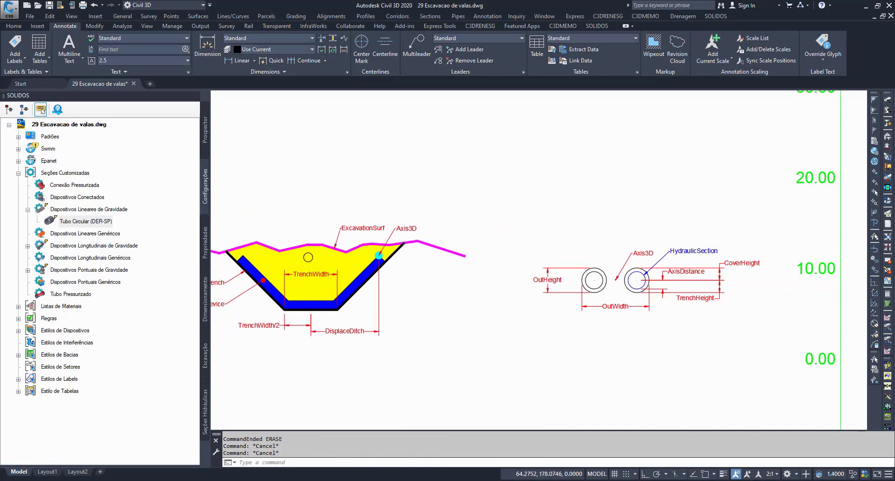
pyautogui.scroll(3, 711, 260)
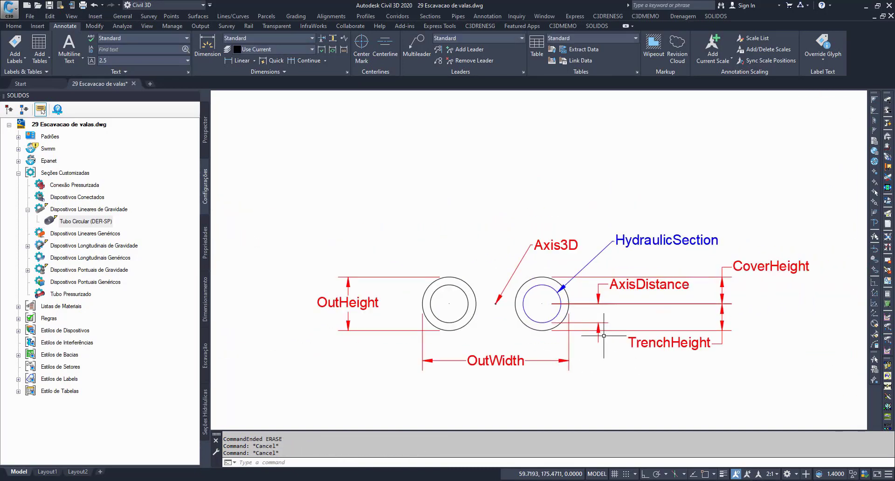
pyautogui.click(768, 269)
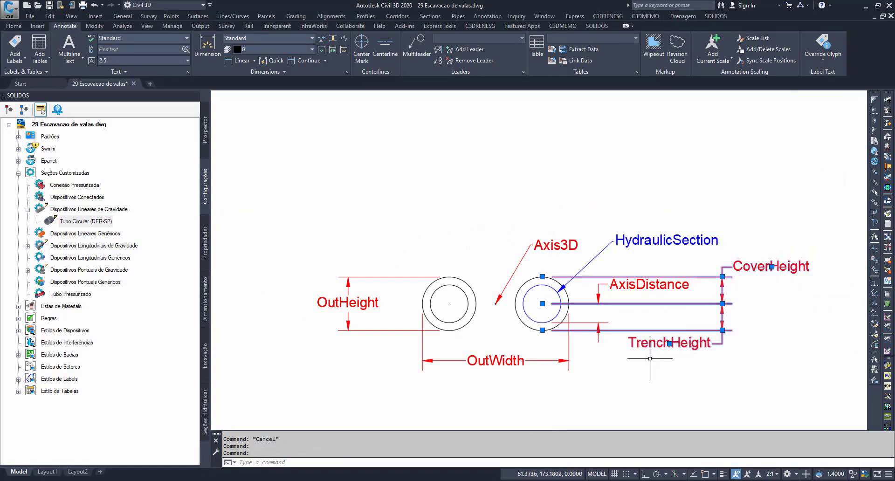
pyautogui.press('Escape')
pyautogui.click(348, 322)
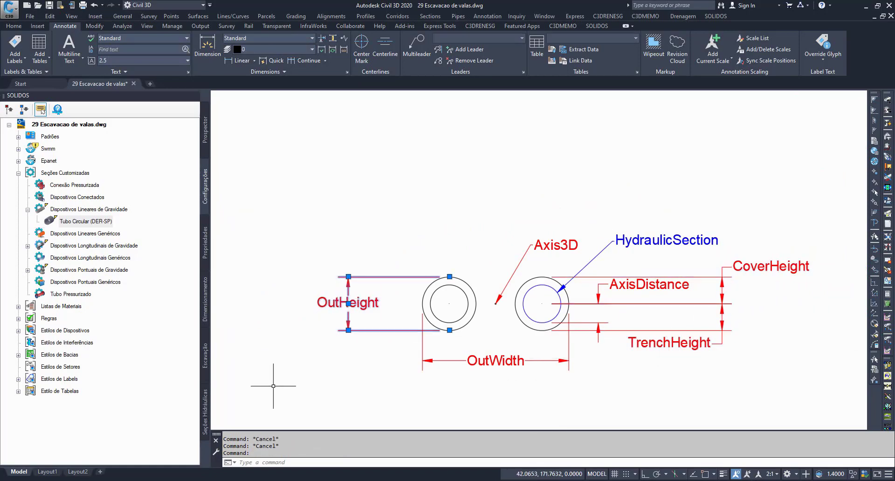
pyautogui.moveTo(668, 364); pyautogui.dragTo(677, 327, button='middle')
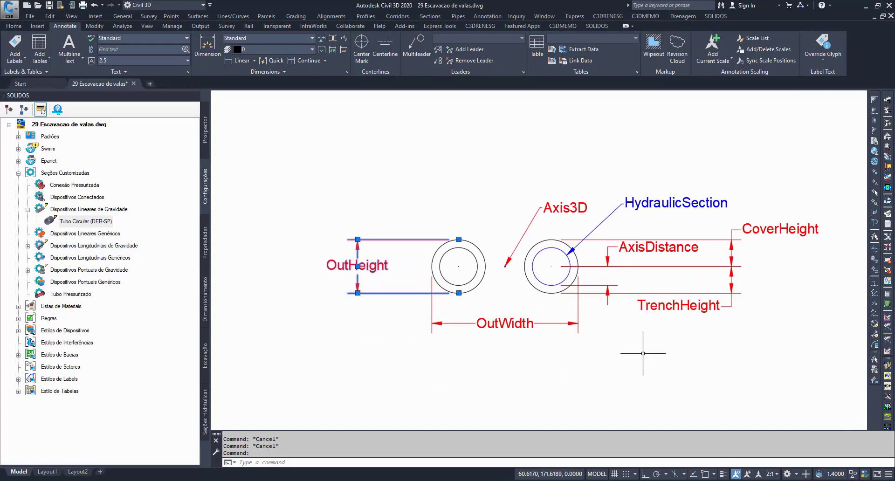
pyautogui.press('Escape')
pyautogui.press('Escape')
# Step: Highlight the CoverHeight dimension, the Axis3D point with its leader, and the circles of both pipes
pyautogui.click(772, 226)
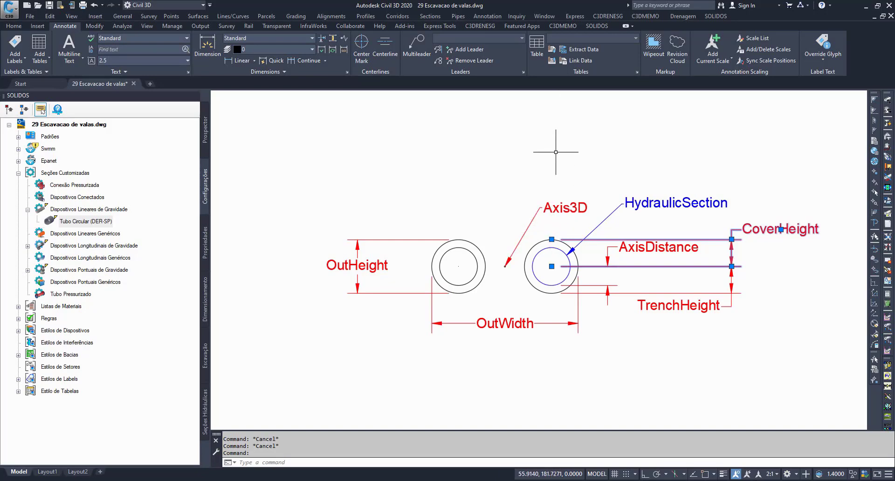
pyautogui.press('Escape')
pyautogui.click(510, 261)
pyautogui.click(510, 328)
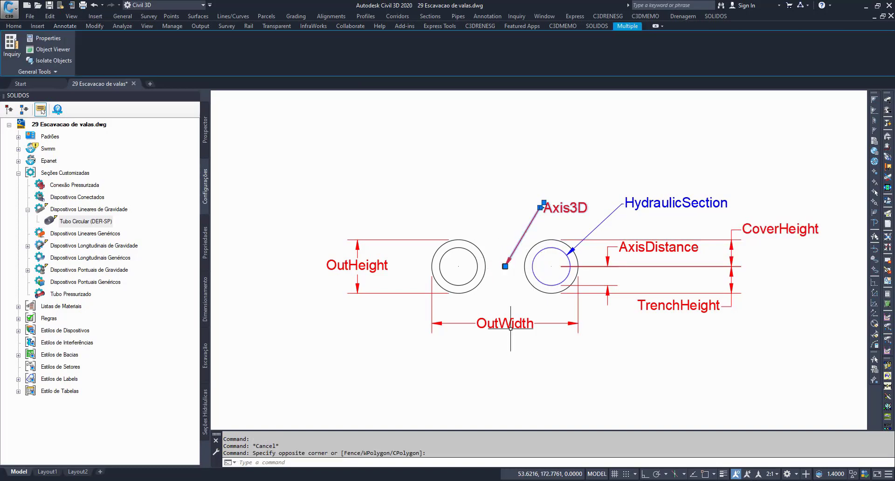
pyautogui.press('Escape')
pyautogui.press('Escape')
pyautogui.click(545, 276)
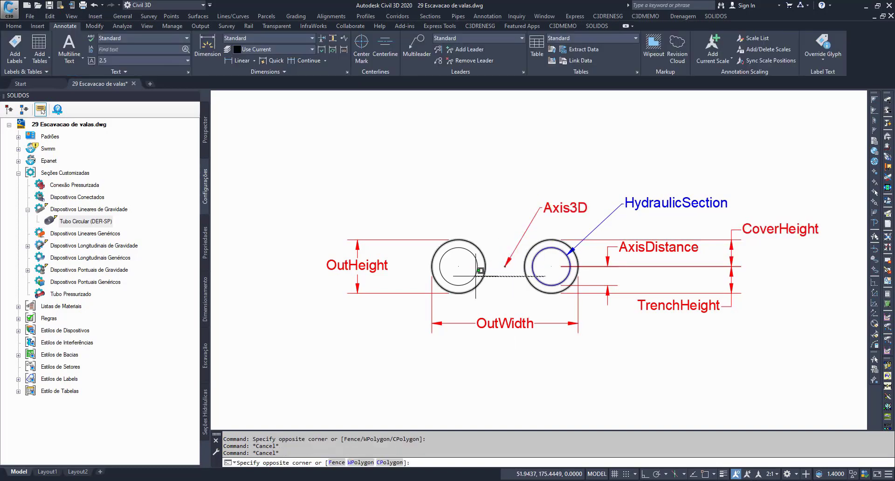
pyautogui.click(480, 270)
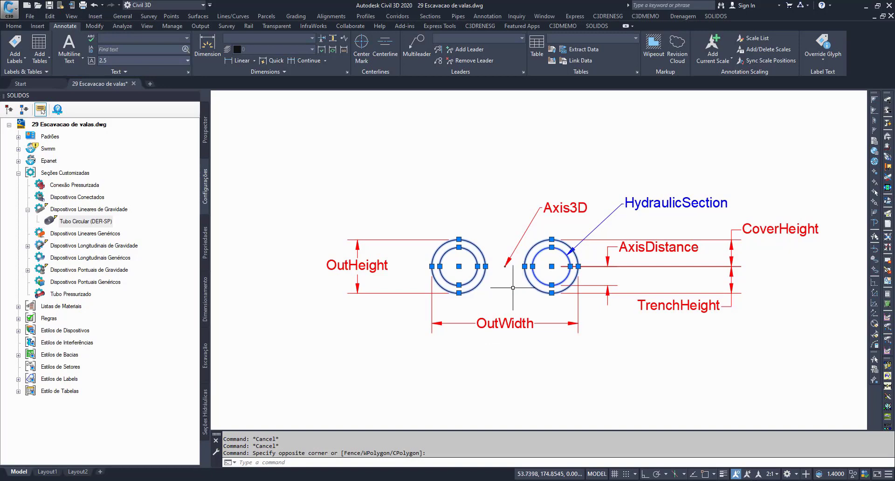
# Step: Highlight the Axis3D point with its leader, and the OutWidth dimension below the twin pipes
pyautogui.press('Escape')
pyautogui.click(511, 273)
pyautogui.click(500, 260)
pyautogui.scroll(1, 508, 341)
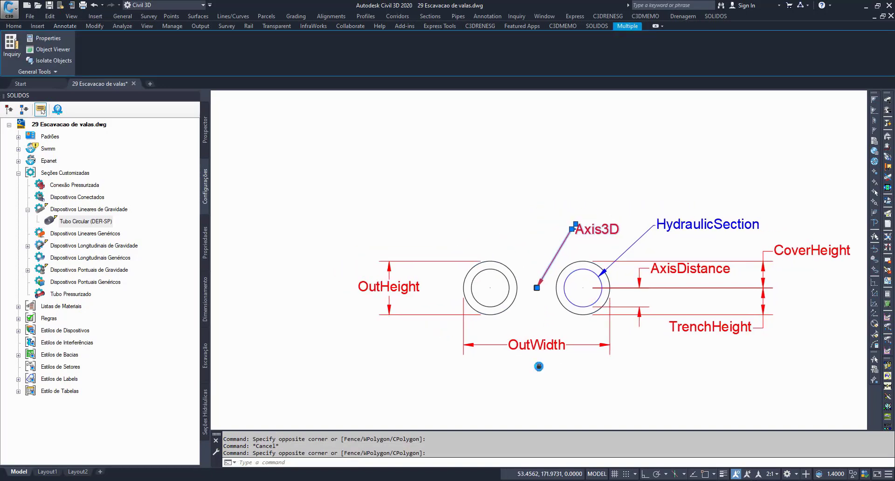
pyautogui.scroll(1, 537, 300)
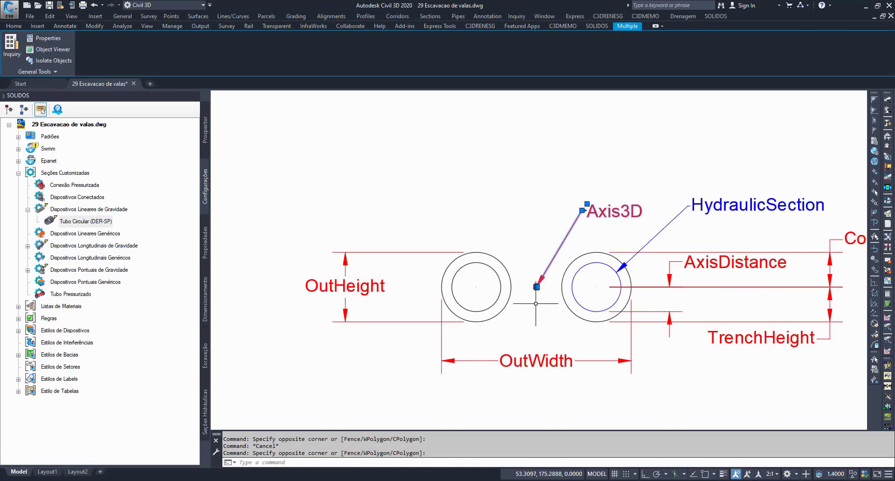
pyautogui.press('Escape')
pyautogui.press('Escape')
pyautogui.click(551, 334)
pyautogui.click(519, 371)
pyautogui.moveTo(532, 397)
pyautogui.mouseDown(button='middle')
pyautogui.moveTo(489, 352)
pyautogui.moveTo(498, 360)
pyautogui.mouseUp(button='middle')
pyautogui.press('Escape')
pyautogui.press('Escape')
# Step: Draw an open trapezoidal trench polyline around both pipes, with its base along the OutWidth dimension line
pyautogui.write('pl')
pyautogui.press('Return')
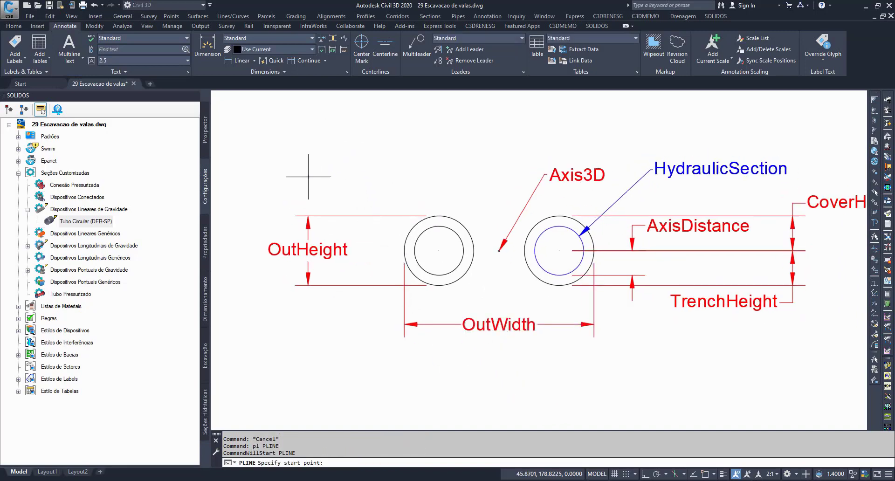
pyautogui.click(308, 177)
pyautogui.click(393, 321)
pyautogui.click(605, 322)
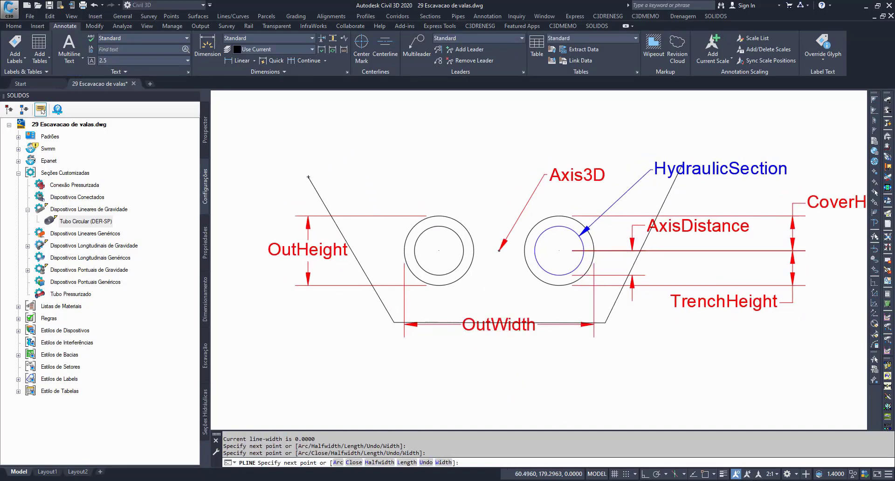
pyautogui.click(681, 166)
pyautogui.press('Return')
# Step: Erase the trapezoidal trench polyline from around the twin pipes
pyautogui.click(674, 189)
pyautogui.click(659, 190)
pyautogui.write('e')
pyautogui.press('Return')
# Step: Highlight the OutWidth dimension, and the HydraulicSection label together with the inner circle it points to
pyautogui.click(521, 317)
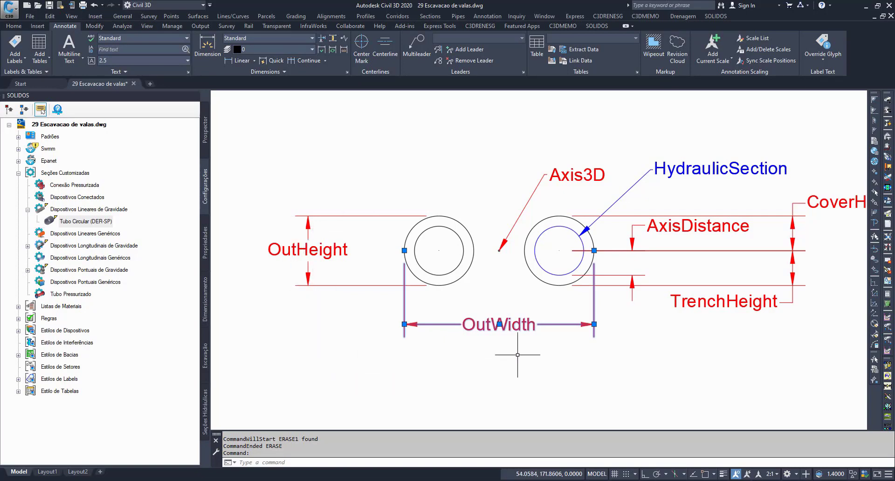
pyautogui.press('Escape')
pyautogui.press('Escape')
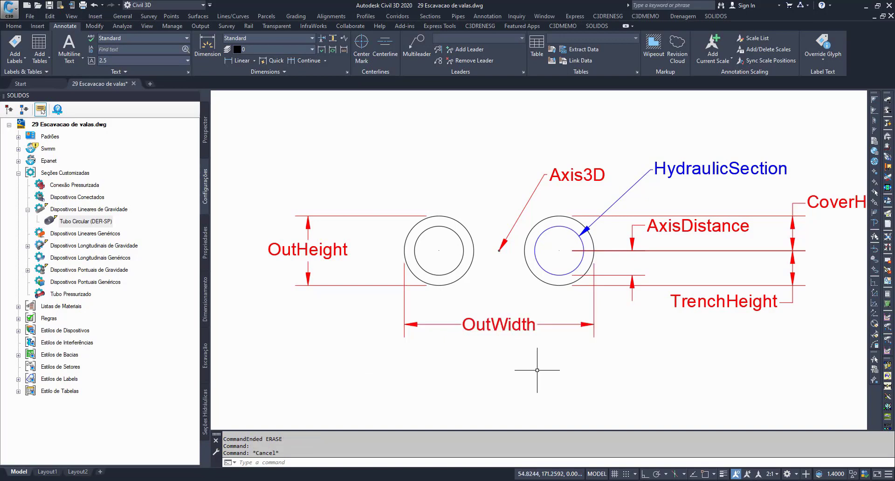
pyautogui.click(540, 268)
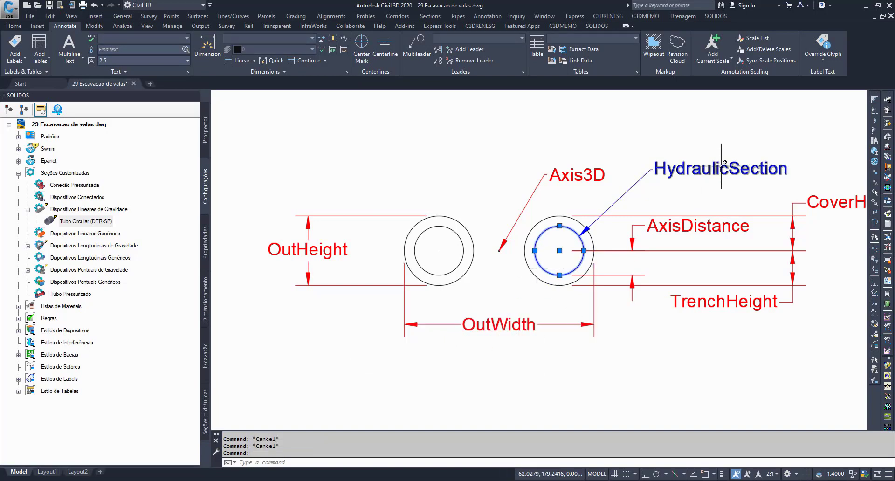
pyautogui.click(709, 168)
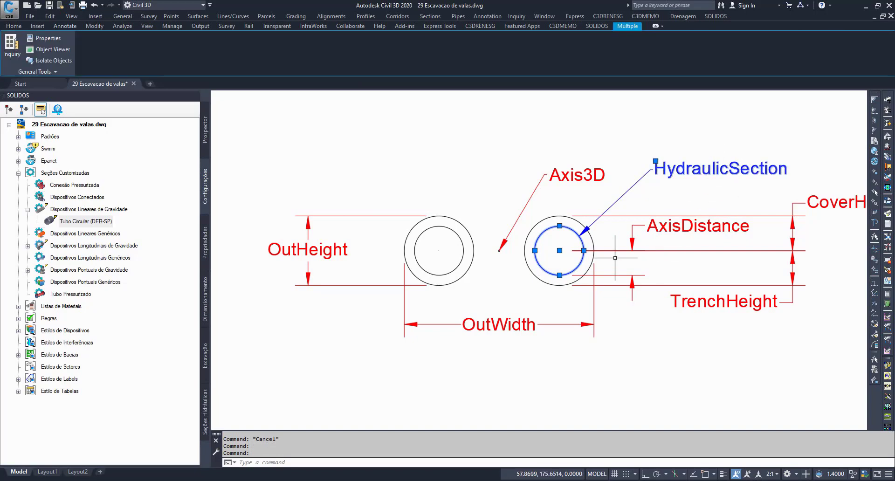
# Step: Open the Tubo Circular (DER-SP) section in the builder and examine the output parameters in its Variaveis sequence
pyautogui.click(96, 222)
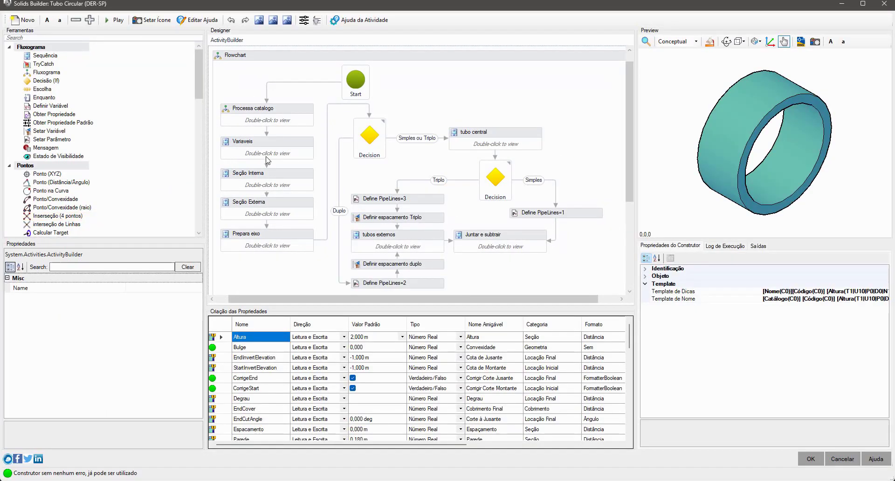
pyautogui.click(291, 147)
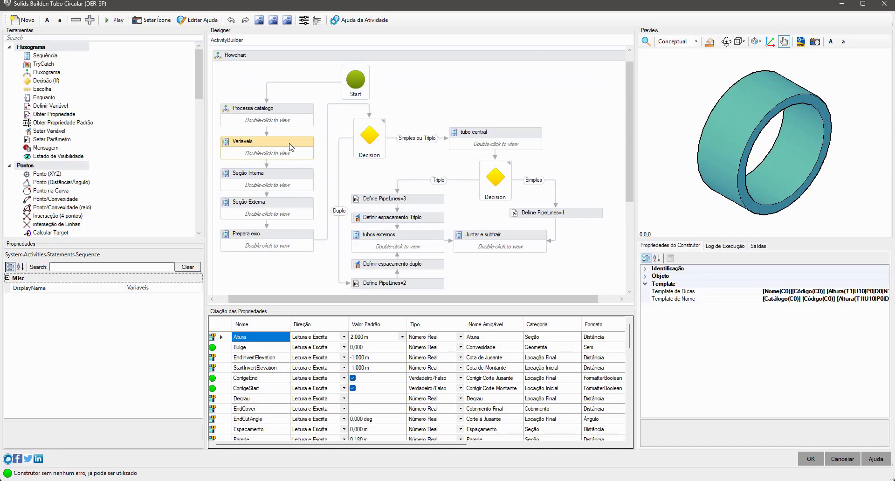
pyautogui.doubleClick(291, 147)
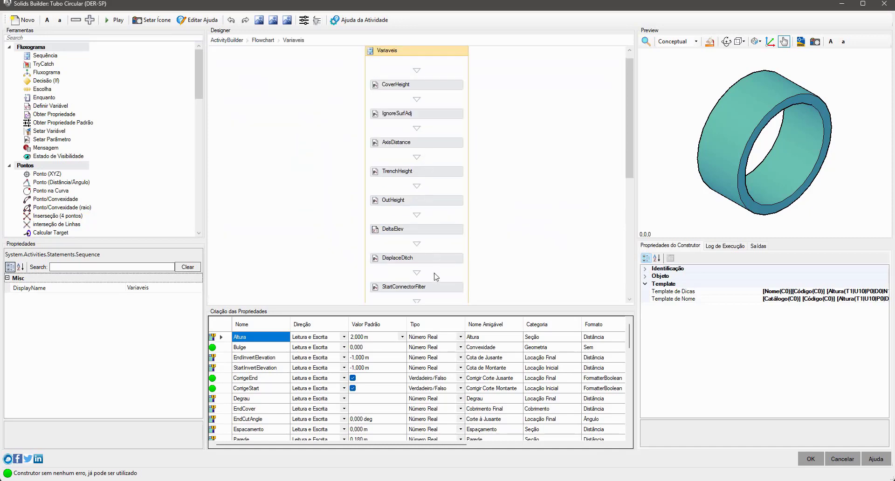
pyautogui.scroll(-5, 454, 257)
pyautogui.scroll(2, 454, 256)
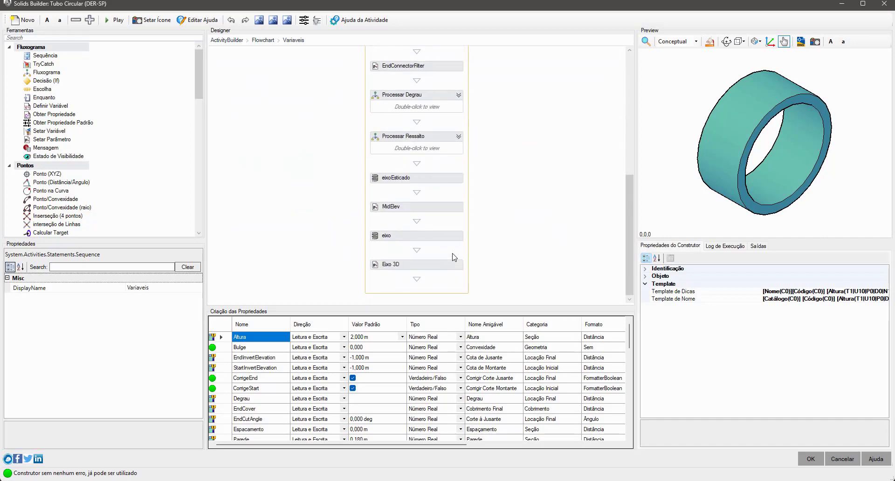
pyautogui.click(442, 150)
pyautogui.click(441, 180)
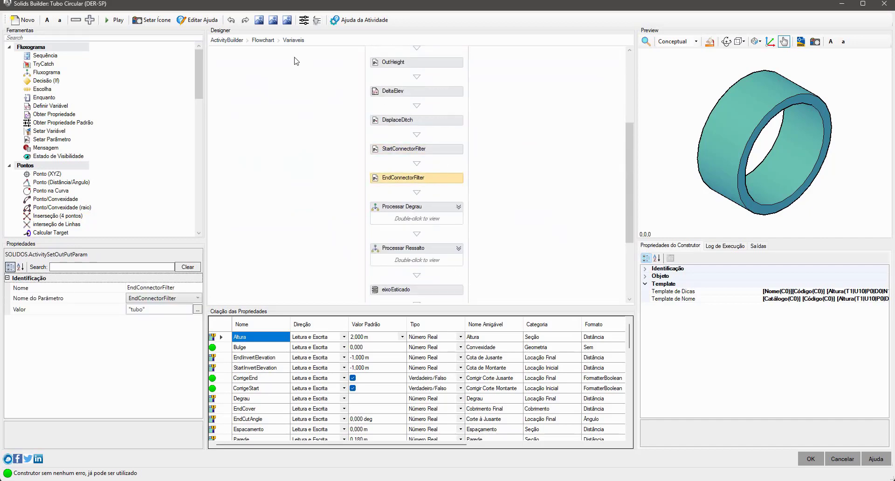
# Step: Open the Seção Interna sequence and inspect the properties of Definir Seção Hidraulica and the secInterna polyline
pyautogui.click(262, 41)
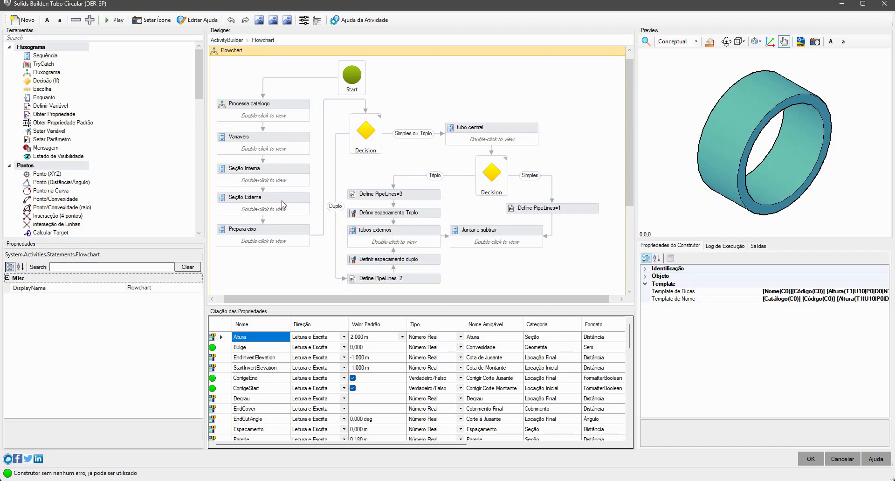
pyautogui.doubleClick(281, 177)
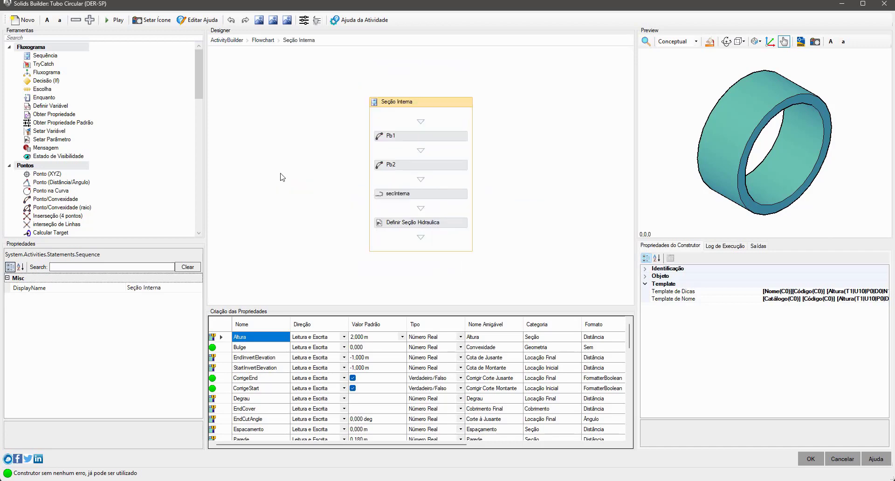
pyautogui.click(443, 227)
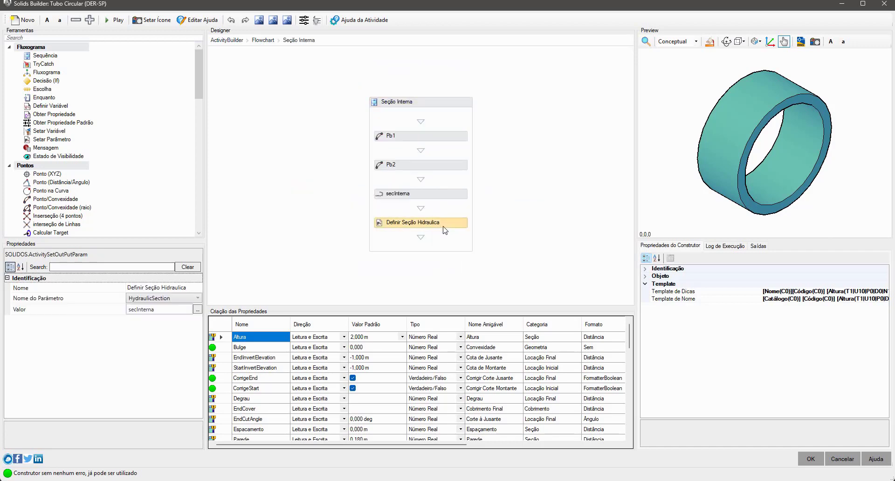
pyautogui.click(451, 196)
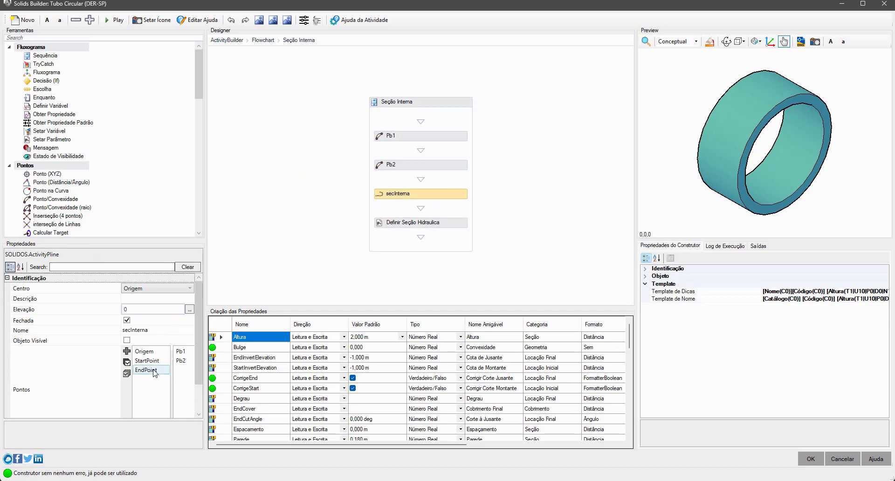
pyautogui.moveTo(121, 391); pyautogui.dragTo(54, 389)
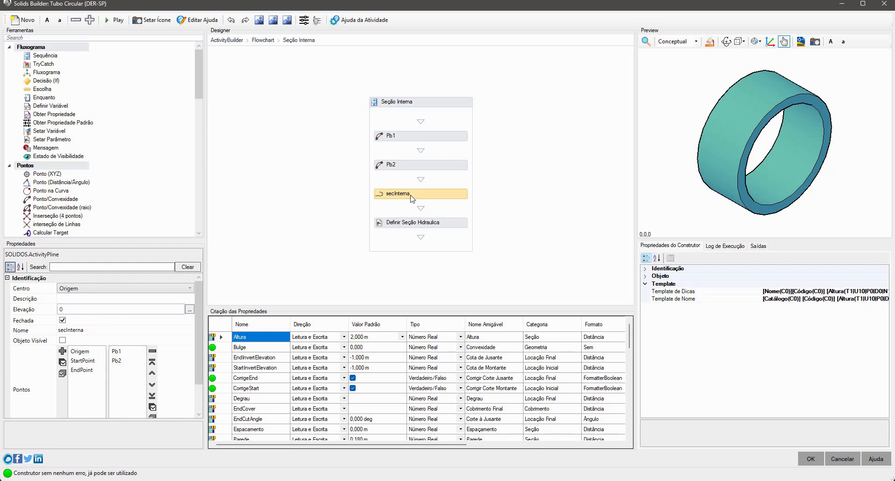
# Step: Make points Pb2 and Pb1 visible objects and fit them in the preview seen from above
pyautogui.click(422, 166)
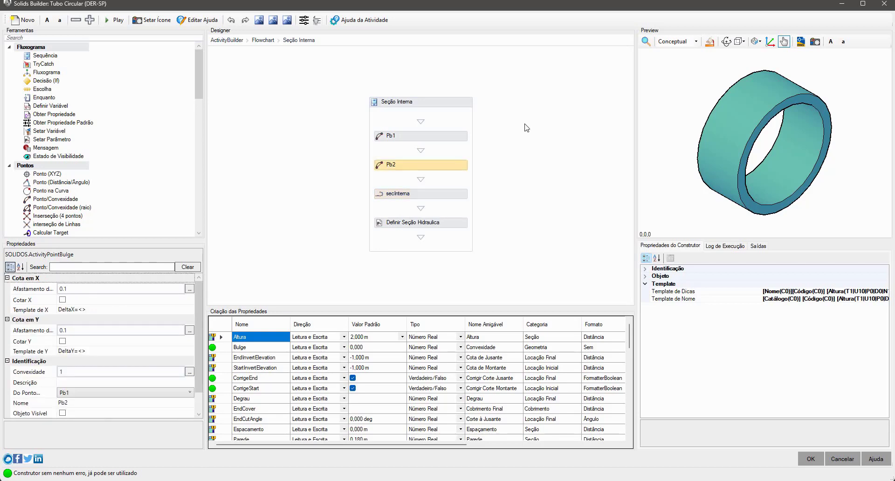
pyautogui.click(755, 41)
pyautogui.click(768, 53)
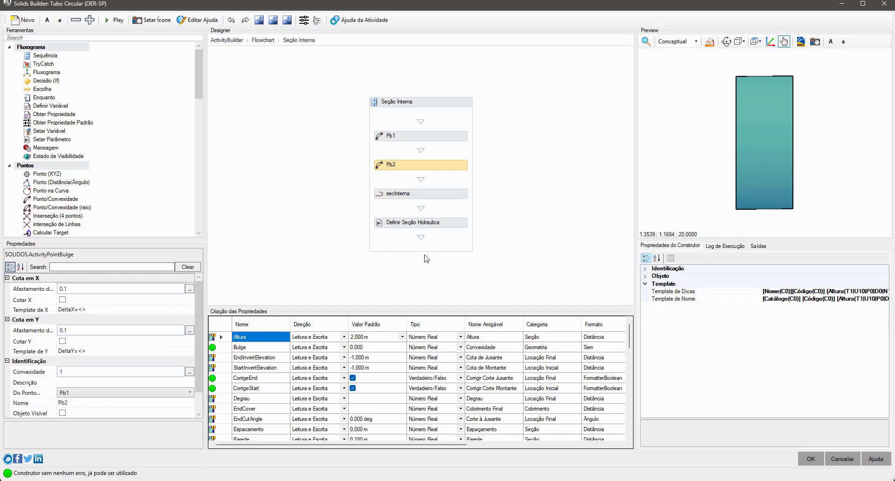
pyautogui.scroll(-1, 45, 379)
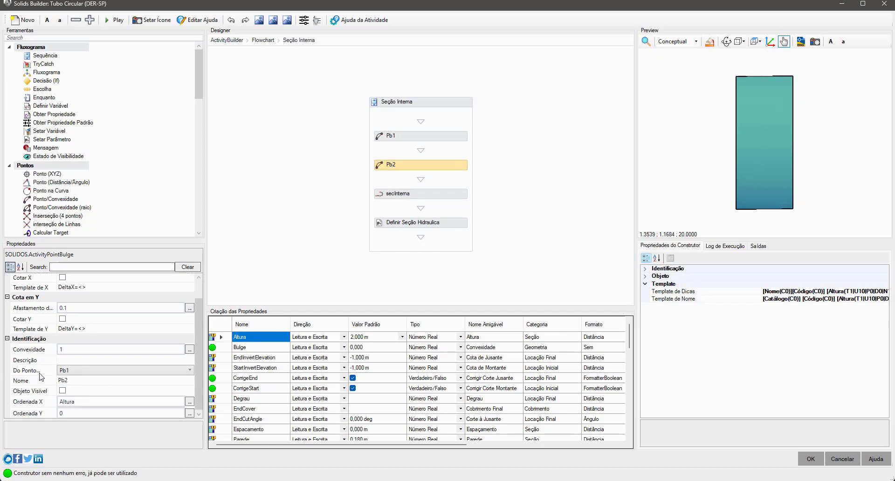
pyautogui.click(63, 390)
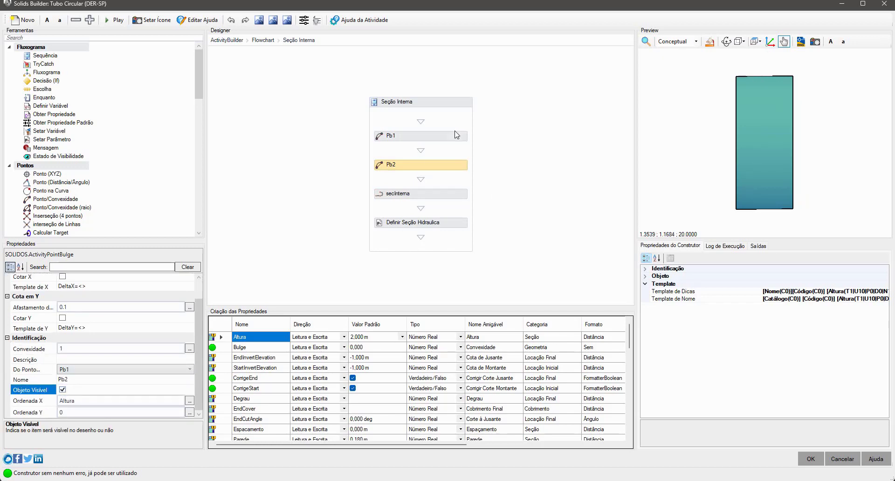
pyautogui.click(455, 134)
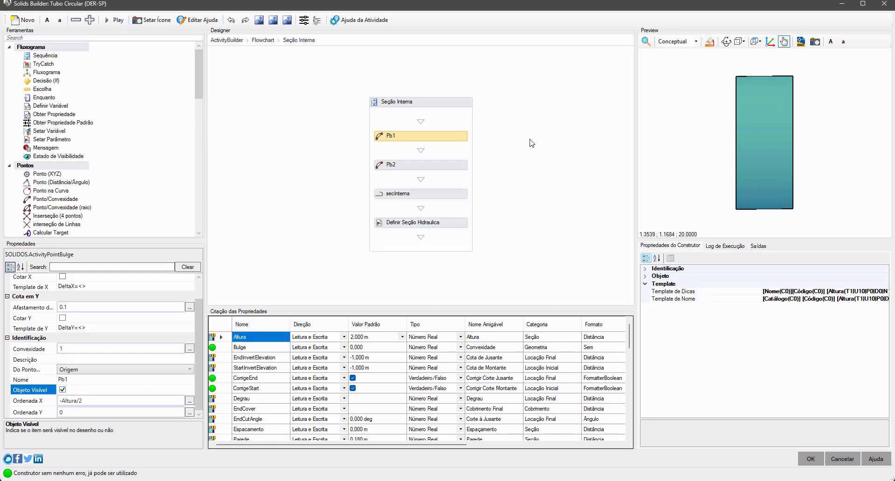
pyautogui.click(645, 43)
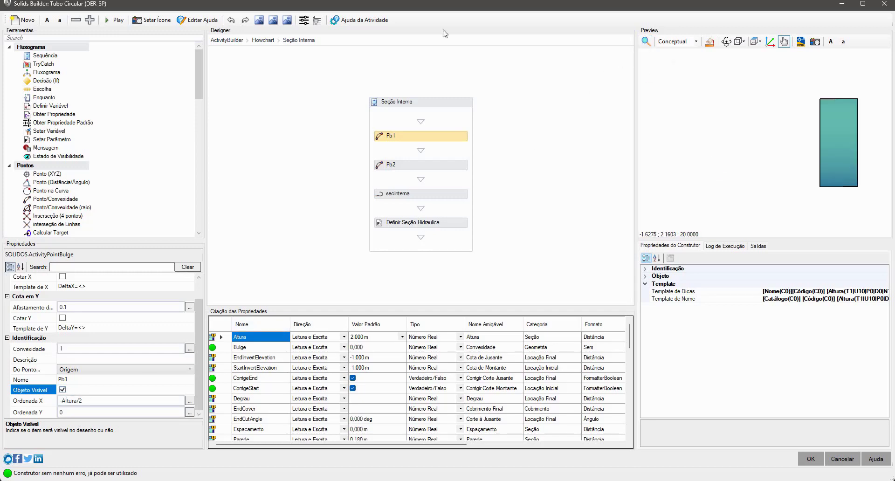
# Step: Adjust the size of the preview's point markers and enlarge its text so Pb1 and Pb2 are legible
pyautogui.click(90, 20)
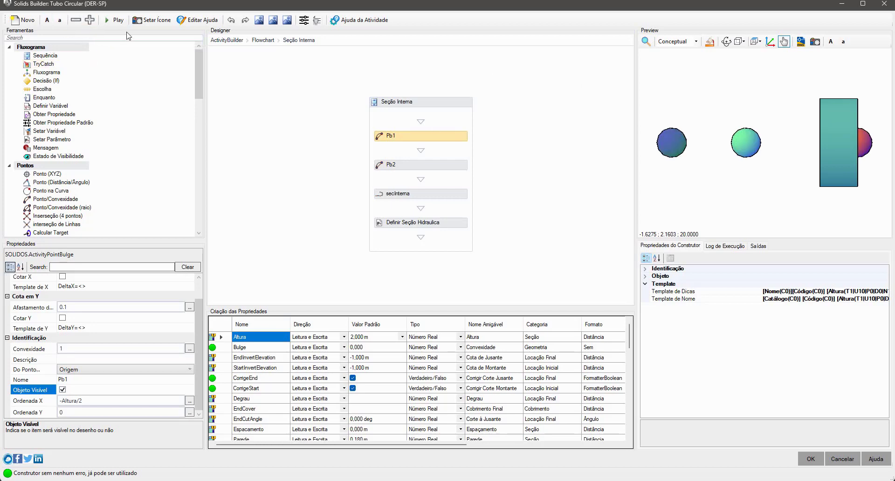
pyautogui.click(75, 21)
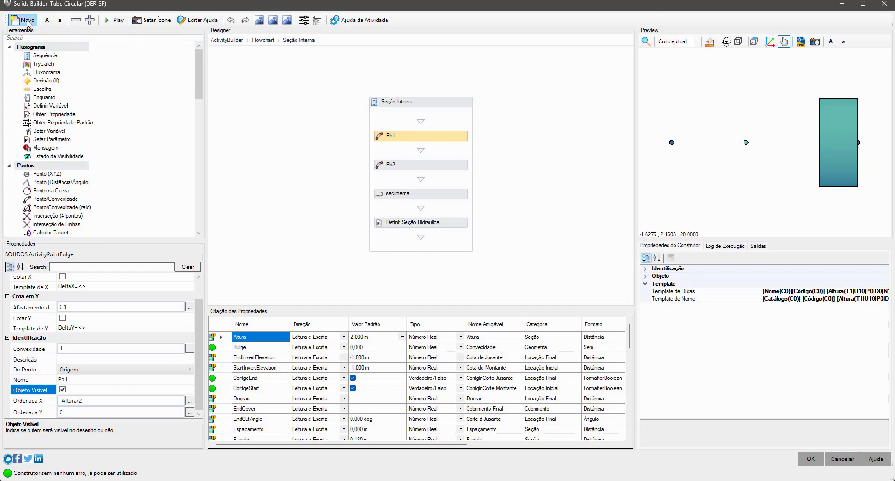
pyautogui.click(46, 21)
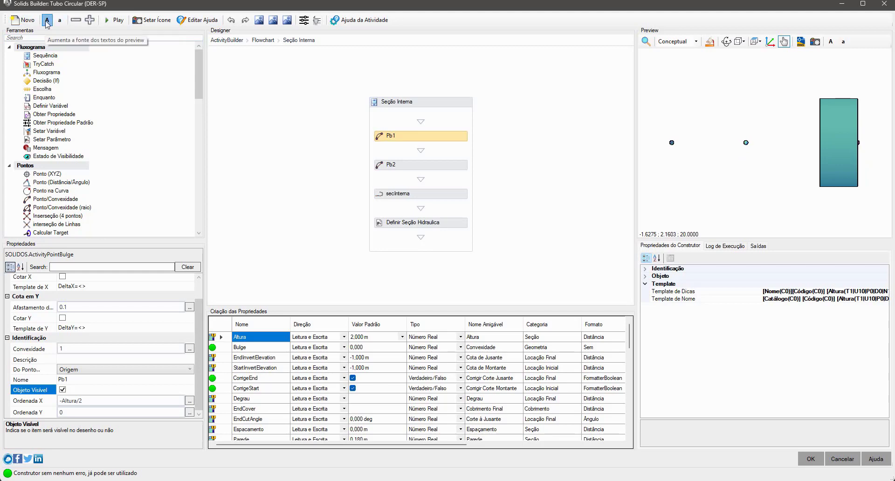
pyautogui.click(47, 20)
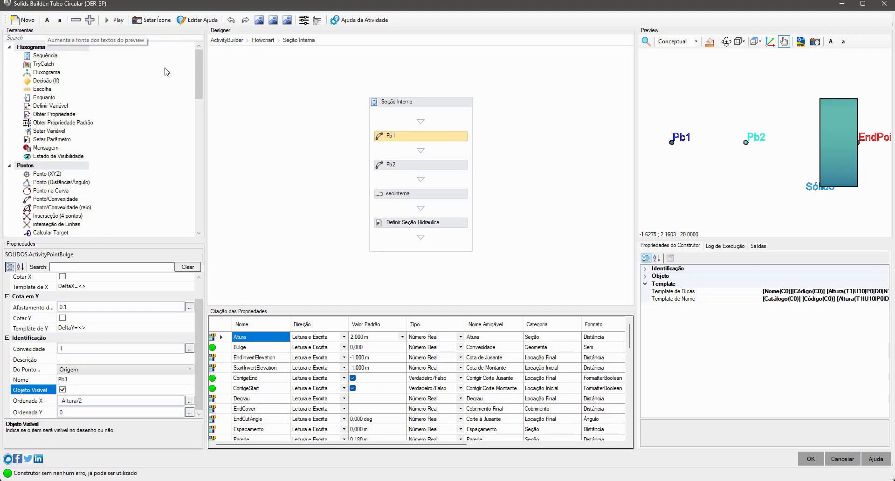
pyautogui.scroll(3, 713, 172)
pyautogui.moveTo(730, 154); pyautogui.dragTo(726, 155, button='middle')
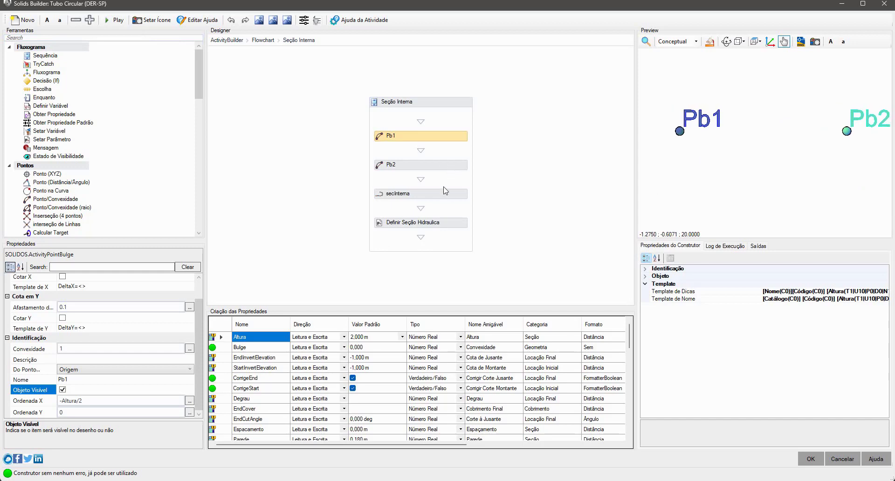
# Step: Make the secInterna polyline a visible object and compare it with the pipe solid in the preview
pyautogui.click(444, 193)
pyautogui.click(62, 318)
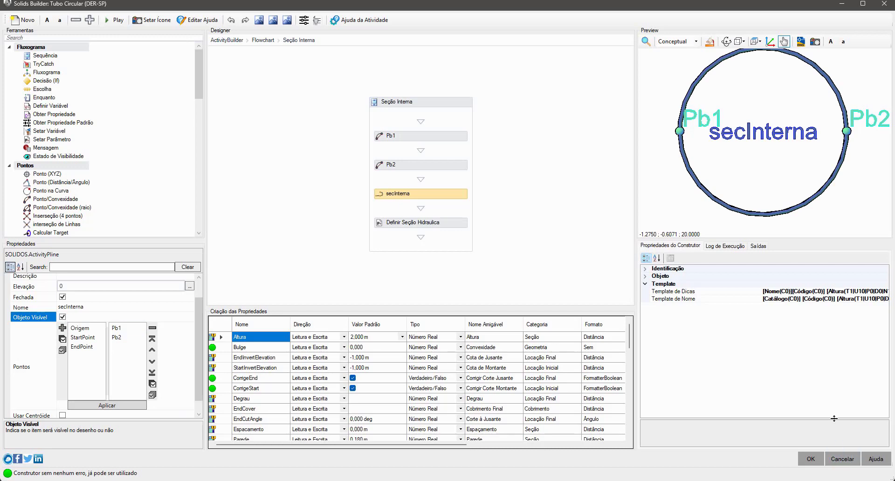
pyautogui.scroll(-3, 703, 188)
pyautogui.moveTo(802, 185); pyautogui.dragTo(715, 151, button='middle')
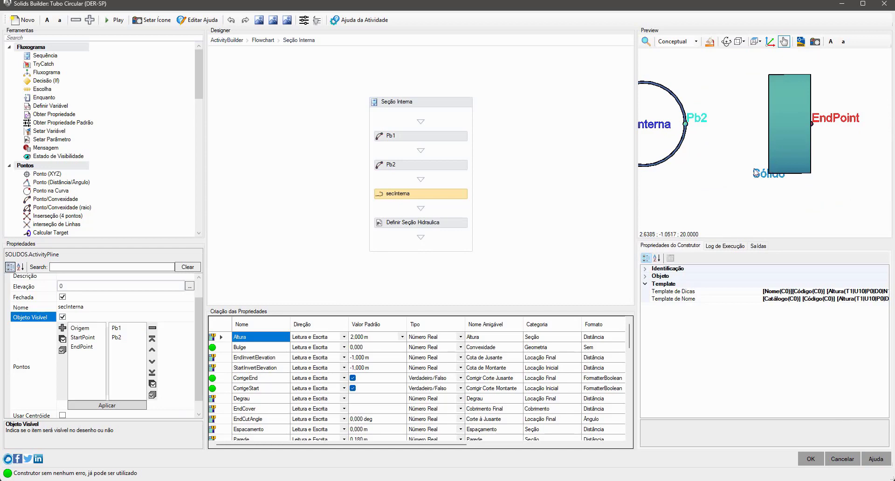
# Step: Examine the Prepara eixo sequence with the preview in a 3D view, and return to the main flowchart
pyautogui.click(262, 40)
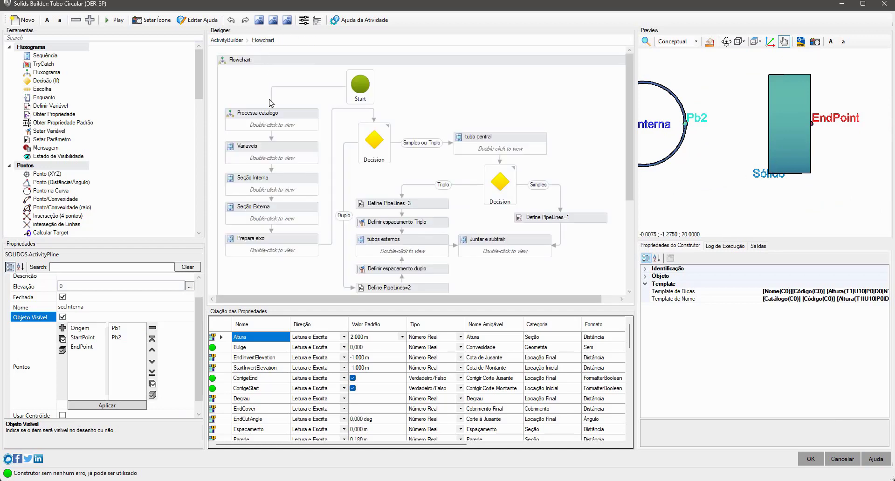
pyautogui.doubleClick(298, 255)
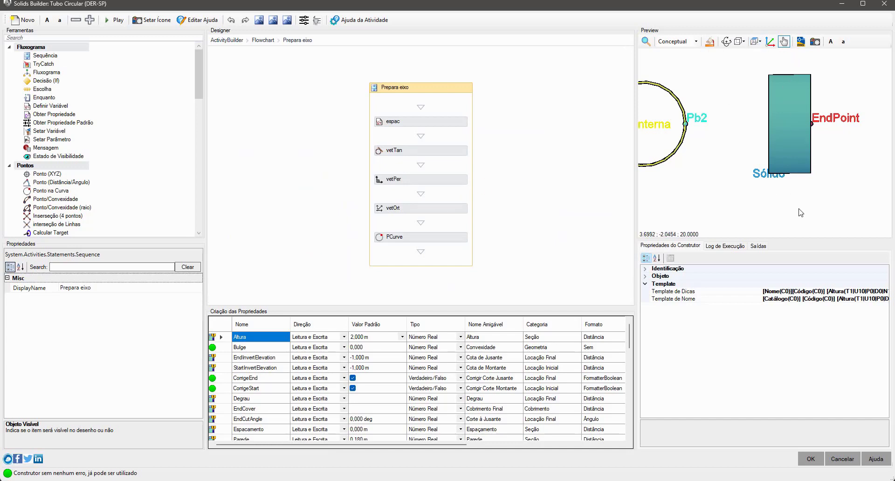
pyautogui.click(726, 42)
pyautogui.moveTo(831, 200); pyautogui.dragTo(787, 164)
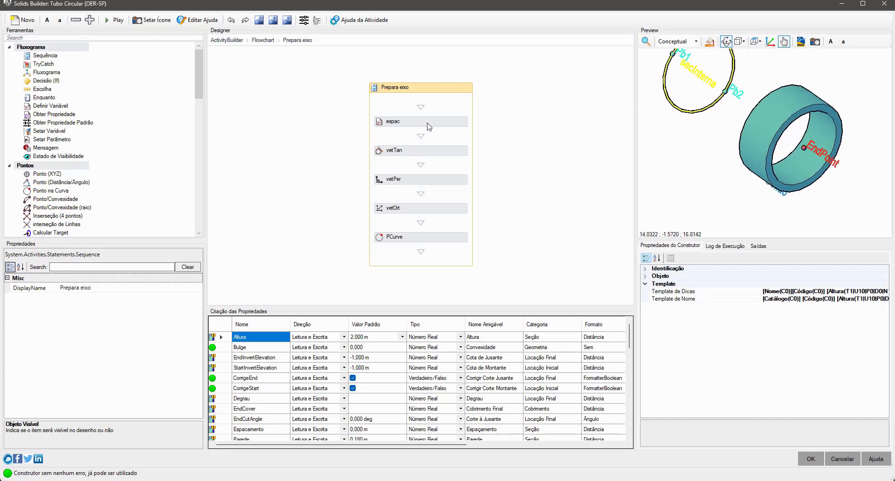
pyautogui.click(227, 40)
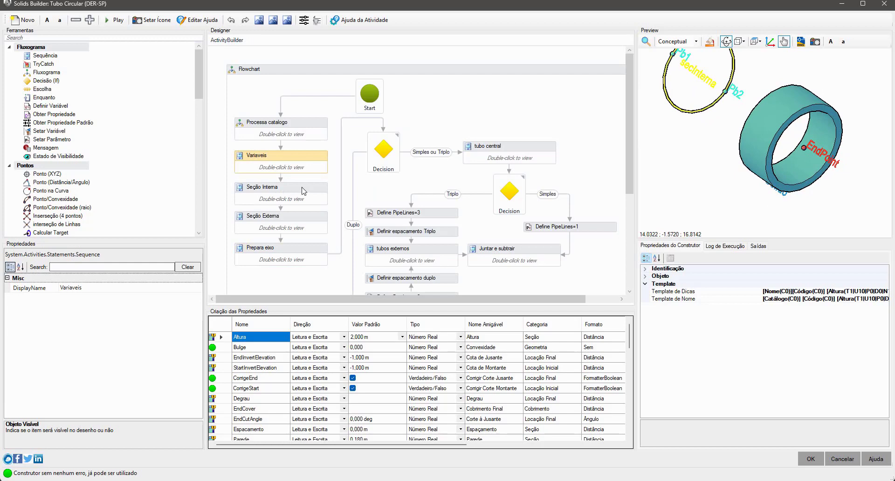
# Step: Make the eixo object in the Variaveis sequence visible in the preview, and close the builder without saving
pyautogui.doubleClick(309, 164)
pyautogui.scroll(-10, 461, 251)
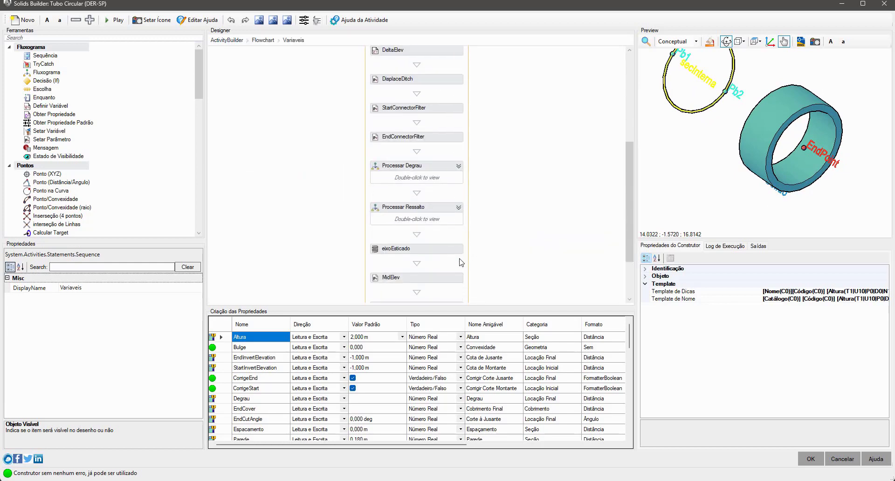
pyautogui.click(433, 236)
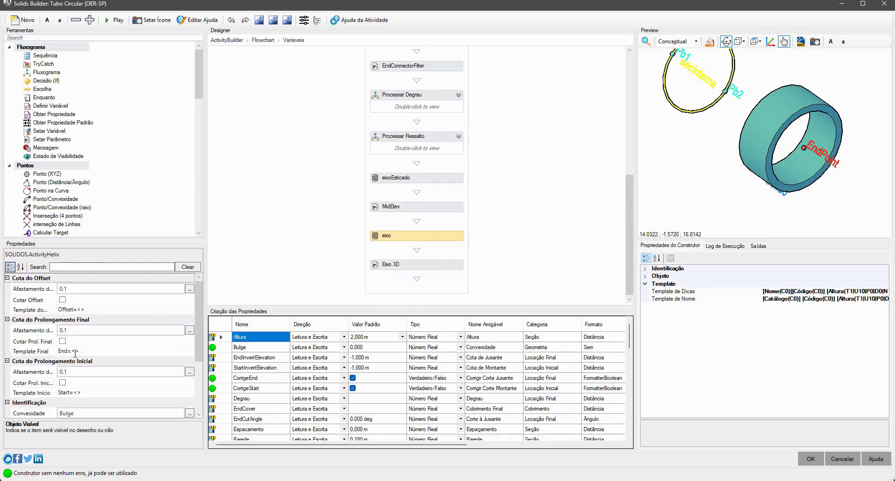
pyautogui.scroll(-3, 42, 370)
pyautogui.click(63, 380)
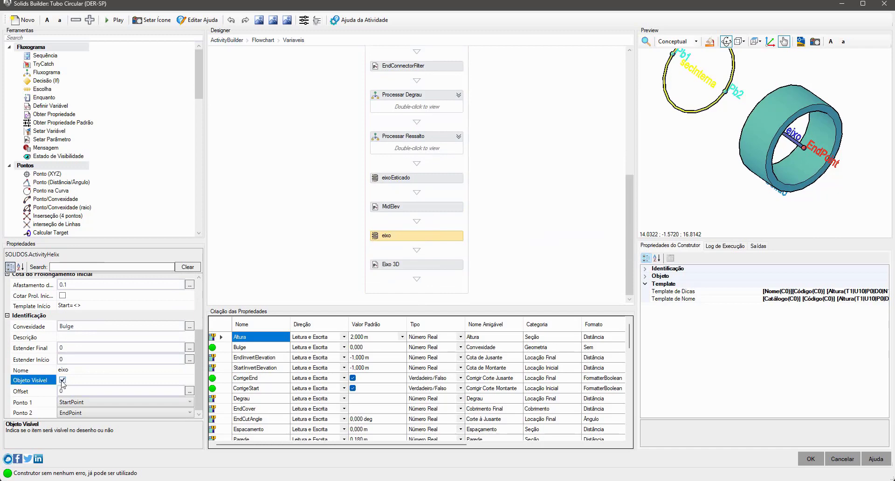
pyautogui.click(62, 381)
pyautogui.click(842, 458)
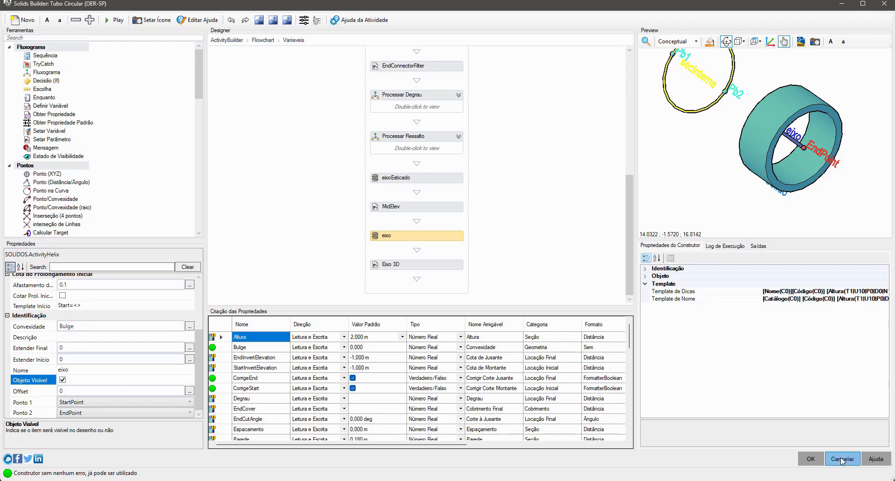
pyautogui.click(449, 276)
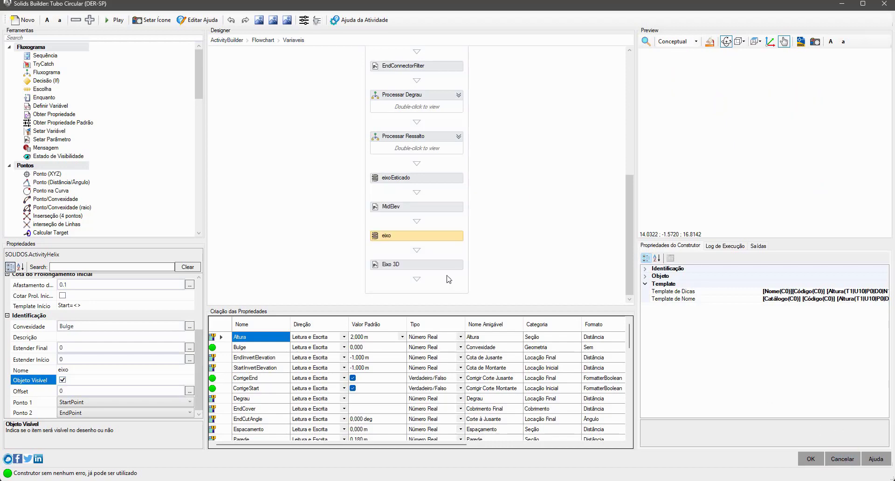
# Step: Examine the Variáveis Calculadas da Vala reference diagrams in the drawing
pyautogui.scroll(-4, 499, 259)
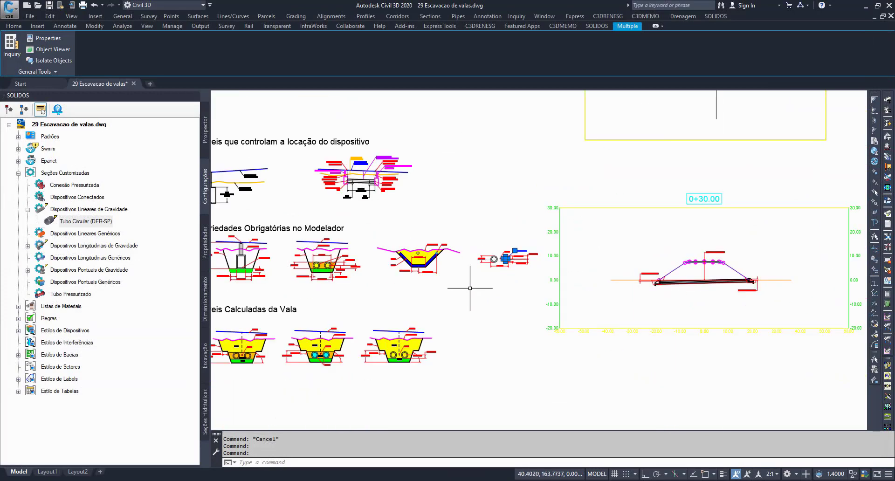
pyautogui.moveTo(471, 289); pyautogui.dragTo(630, 289, button='middle')
pyautogui.press('Escape')
pyautogui.press('Escape')
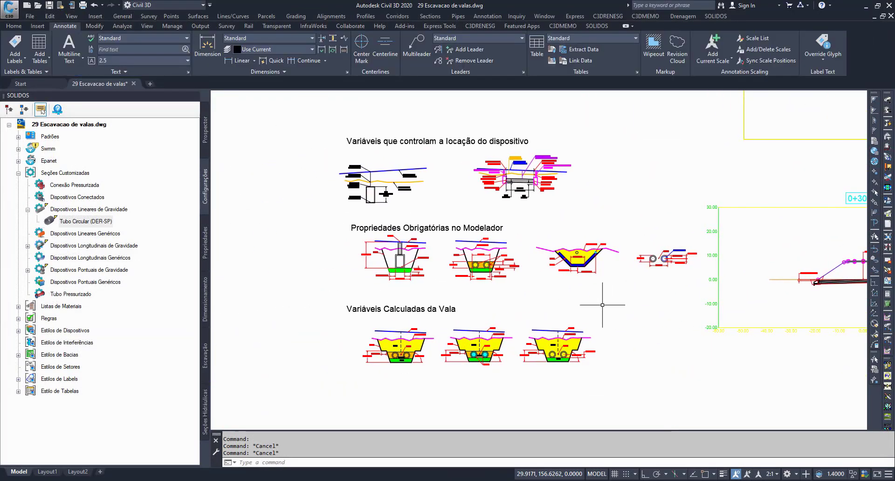
pyautogui.scroll(2, 578, 308)
pyautogui.moveTo(373, 380); pyautogui.dragTo(493, 312, button='middle')
pyautogui.scroll(2, 418, 311)
pyautogui.moveTo(488, 359)
pyautogui.mouseDown(button='middle')
pyautogui.moveTo(435, 340)
pyautogui.moveTo(445, 341)
pyautogui.mouseUp(button='middle')
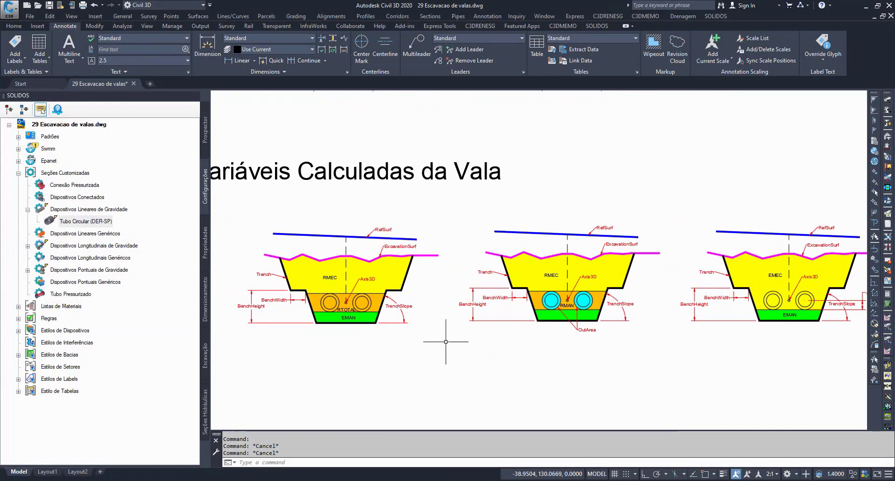
pyautogui.scroll(-1, 418, 343)
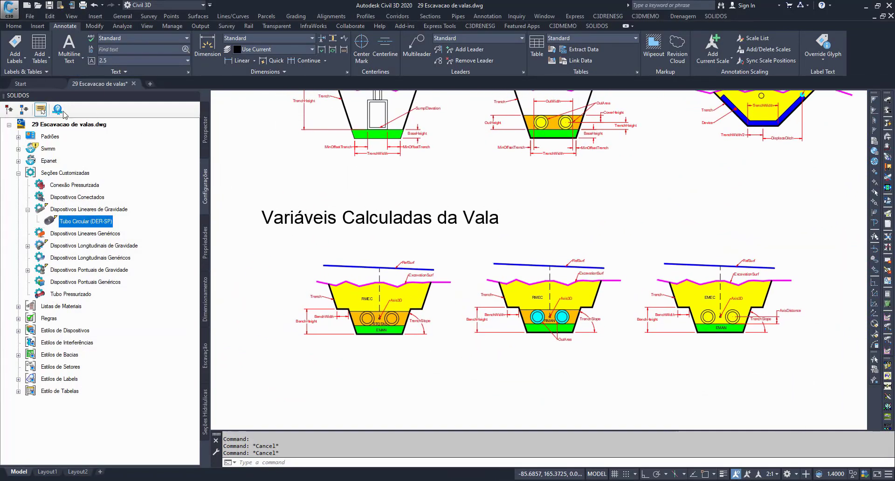
# Step: Open the SOLIDOS help topic on Escavação under Dispositivos and examine the enlarged trench diagram for linear and longitudinal devices
pyautogui.click(57, 109)
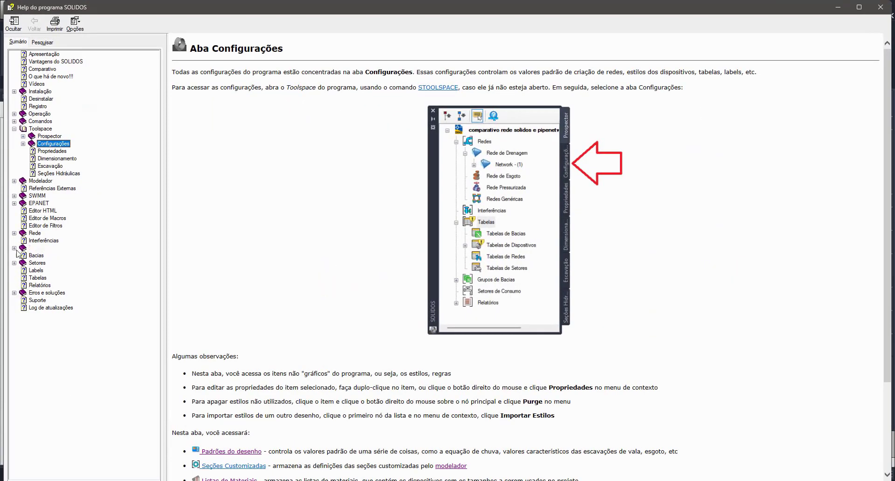
pyautogui.click(14, 248)
pyautogui.click(22, 255)
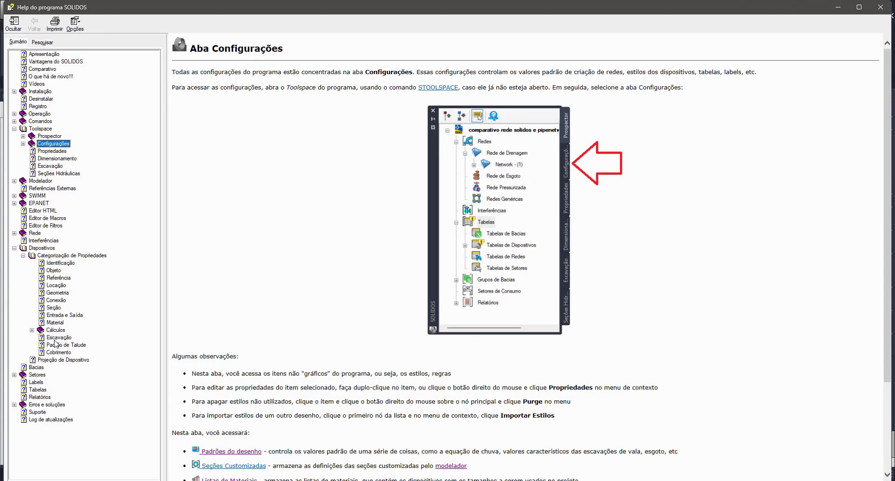
pyautogui.click(55, 339)
pyautogui.scroll(-4, 406, 373)
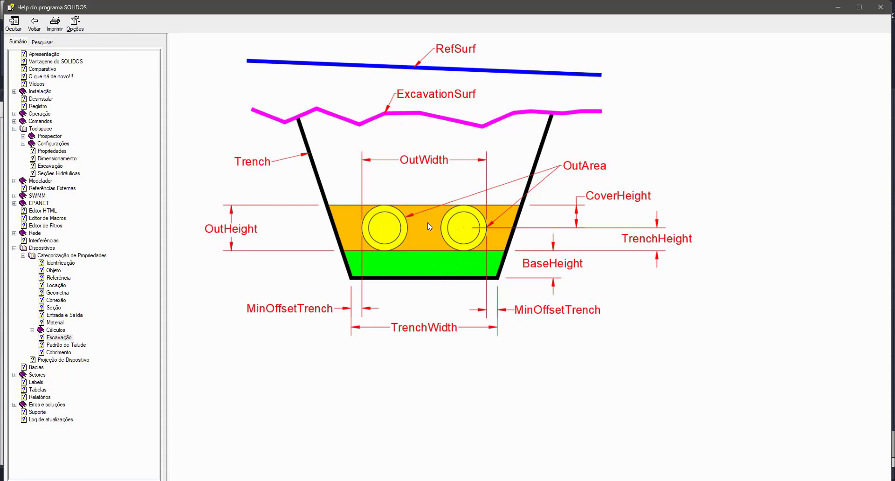
pyautogui.click(34, 23)
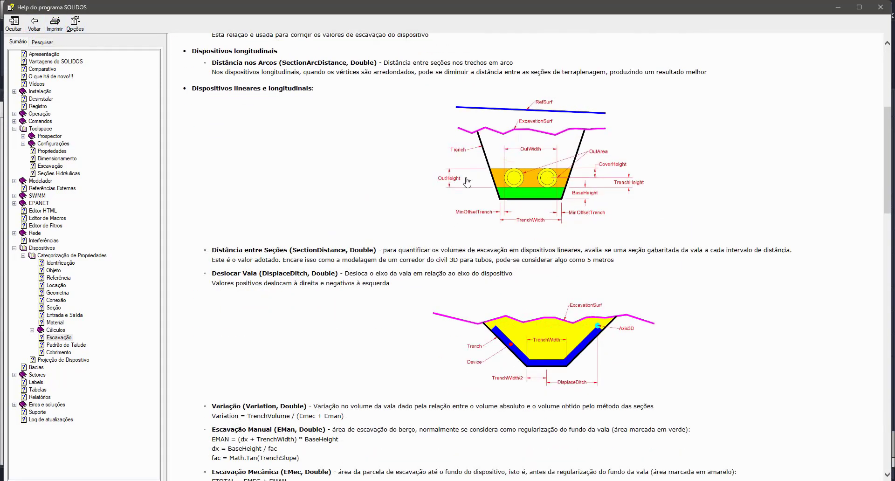
# Step: Examine the enlarged help diagrams of the EMEC and EMAN excavation areas and the RMEC and RMAN backfill areas
pyautogui.scroll(-5, 496, 196)
pyautogui.click(536, 213)
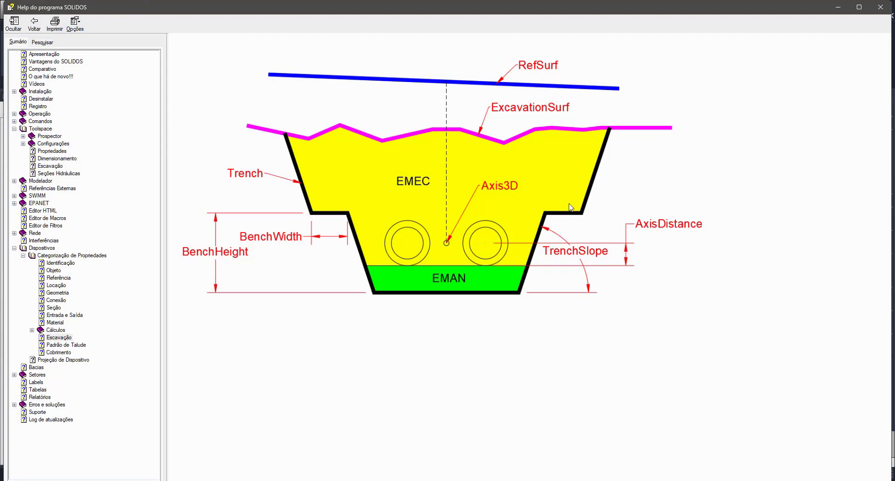
pyautogui.click(34, 28)
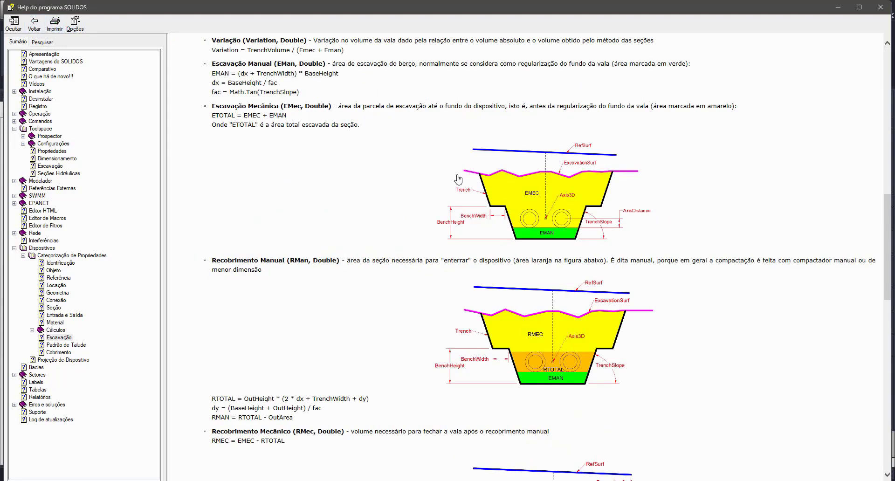
pyautogui.scroll(-4, 466, 186)
pyautogui.click(542, 357)
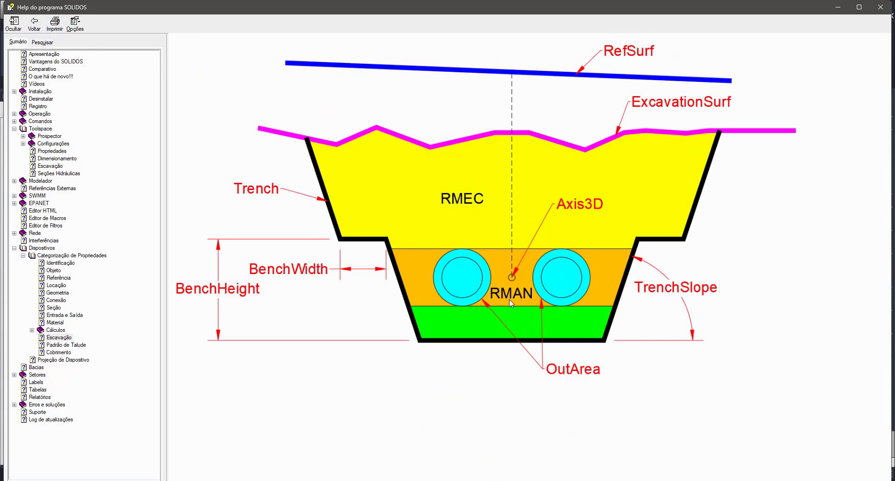
pyautogui.click(34, 23)
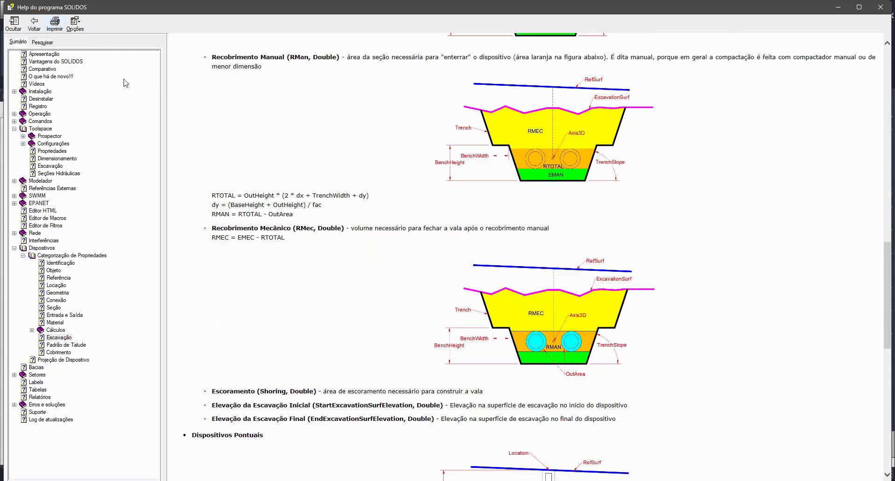
# Step: Read the help definitions of RMec, RMan and Shoring, continuing to the Dispositivos Pontuais section
pyautogui.doubleClick(306, 229)
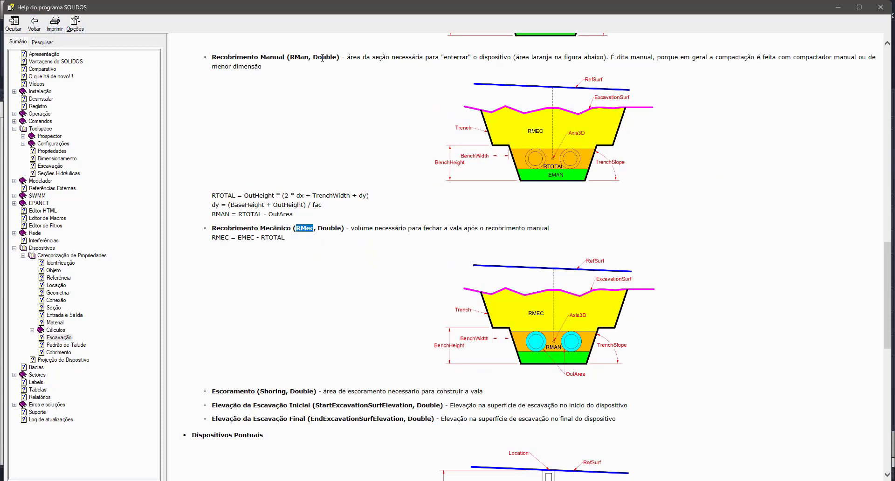
pyautogui.doubleClick(298, 57)
pyautogui.doubleClick(273, 391)
pyautogui.scroll(-3, 364, 328)
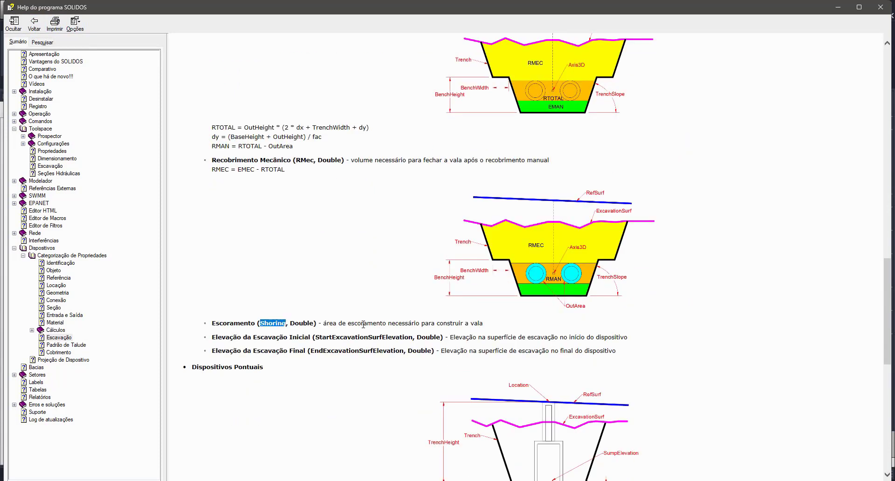
pyautogui.scroll(-3, 364, 324)
pyautogui.scroll(6, 415, 315)
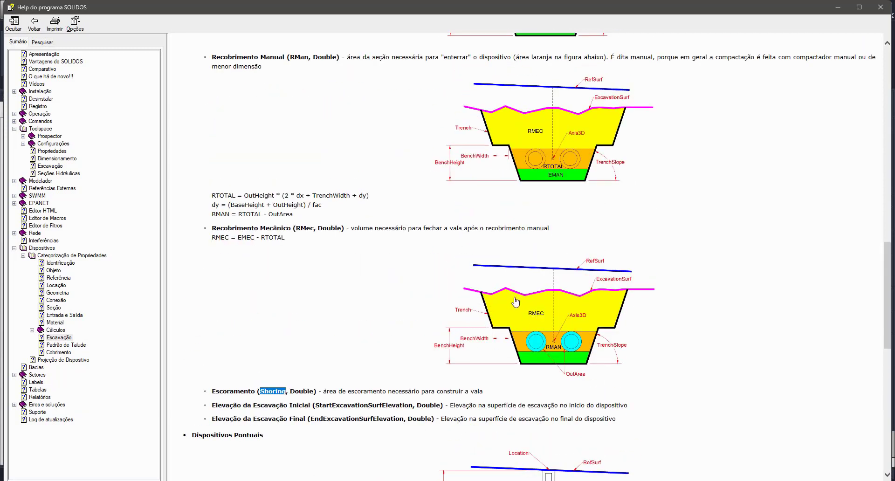
pyautogui.scroll(-3, 580, 313)
pyautogui.scroll(-2, 641, 290)
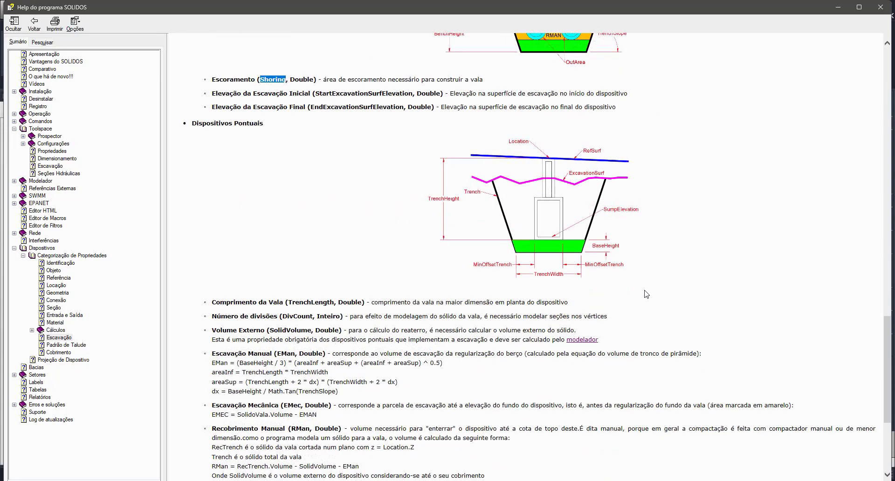
# Step: Examine the enlarged Dispositivos Pontuais trench diagram and the remaining excavation formulas, and close the help
pyautogui.scroll(2, 643, 290)
pyautogui.click(562, 329)
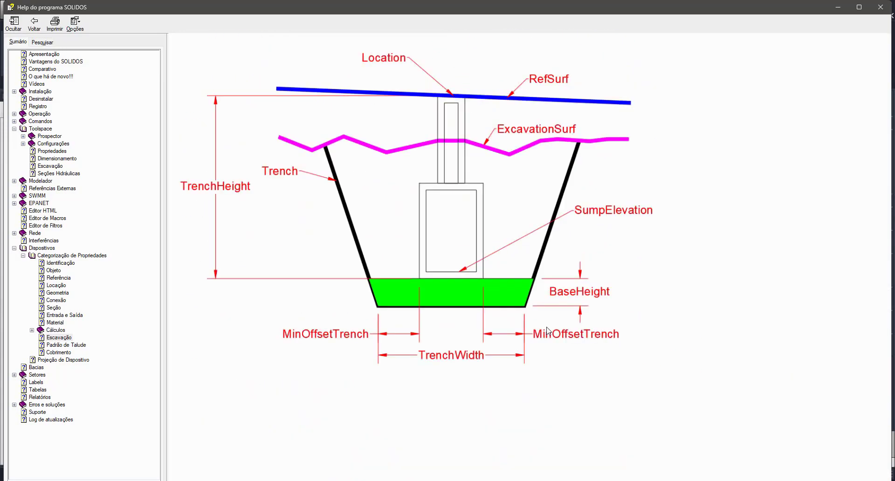
pyautogui.click(34, 23)
pyautogui.scroll(2, 365, 229)
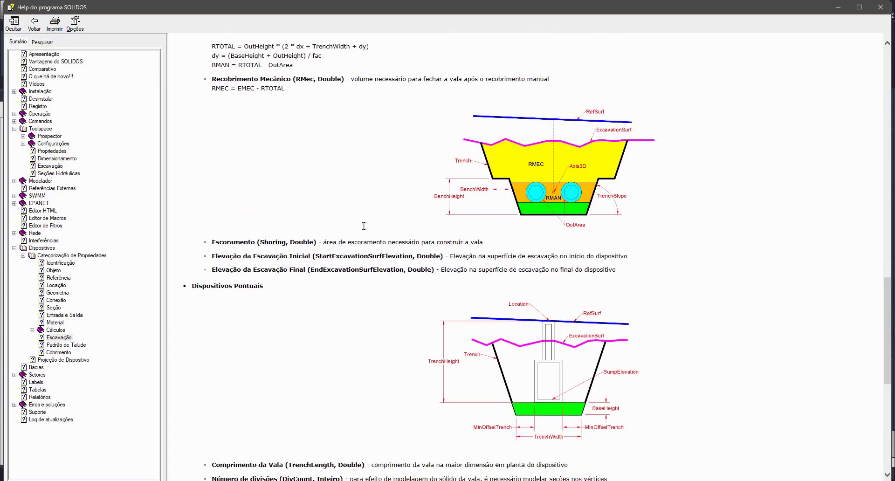
pyautogui.scroll(-7, 365, 229)
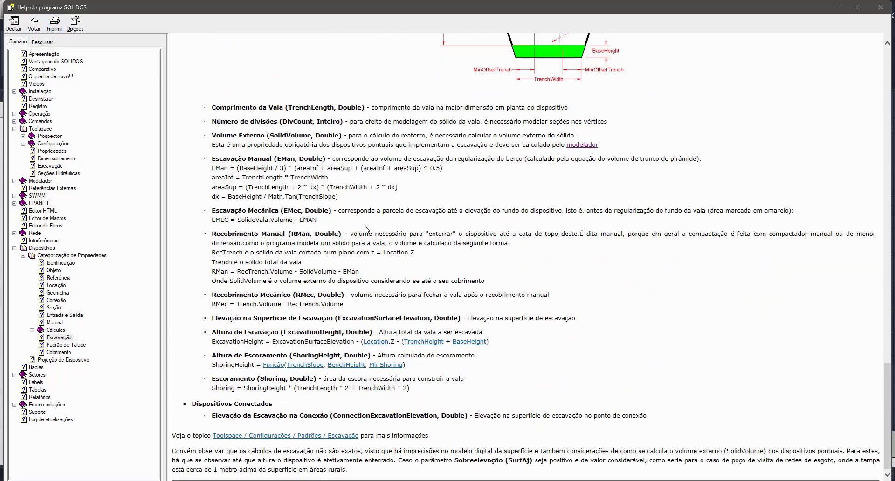
pyautogui.click(881, 6)
# Step: Open the properties of Padrões and make the dialog taller to show more of the Escavação settings
pyautogui.moveTo(231, 203); pyautogui.dragTo(285, 230, button='middle')
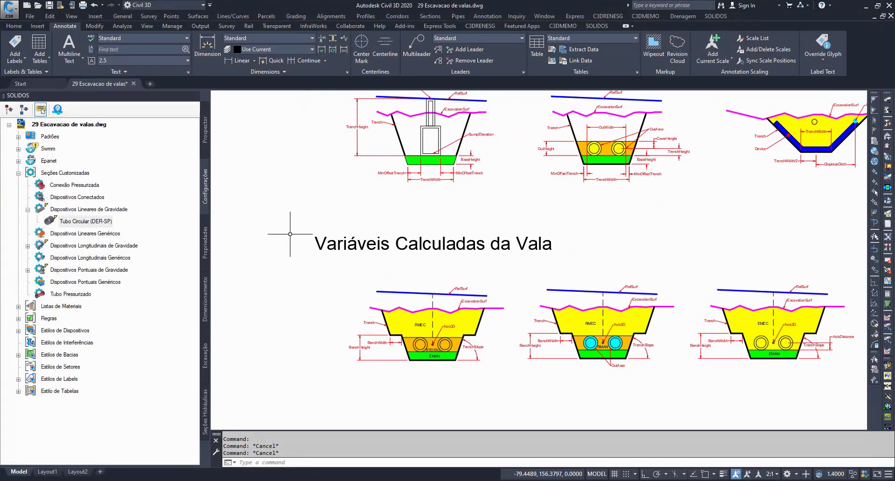
pyautogui.click(50, 137)
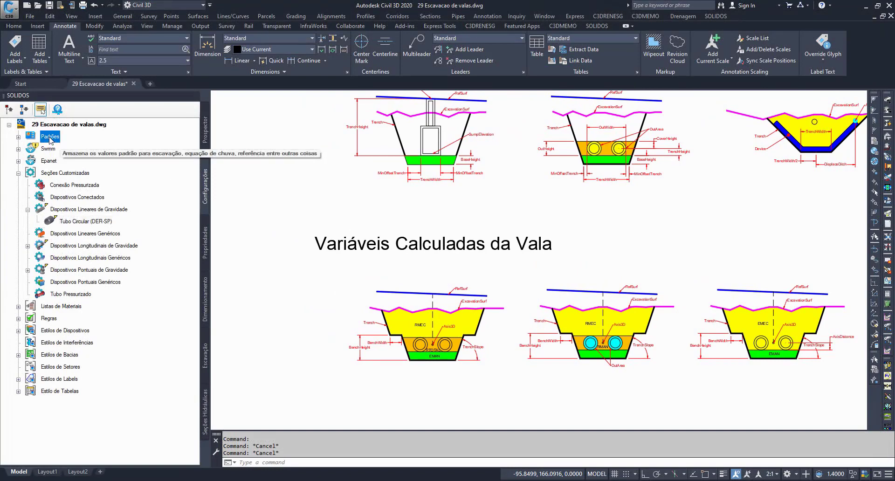
pyautogui.doubleClick(49, 137)
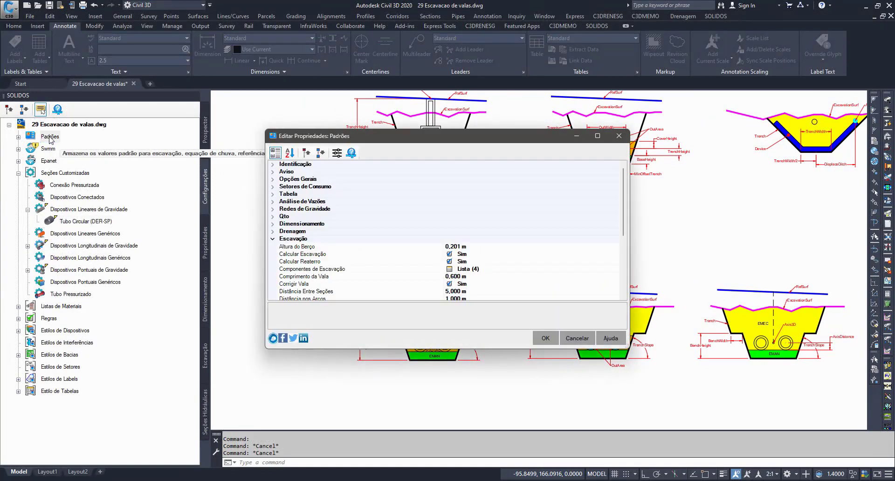
pyautogui.moveTo(365, 349); pyautogui.dragTo(358, 426)
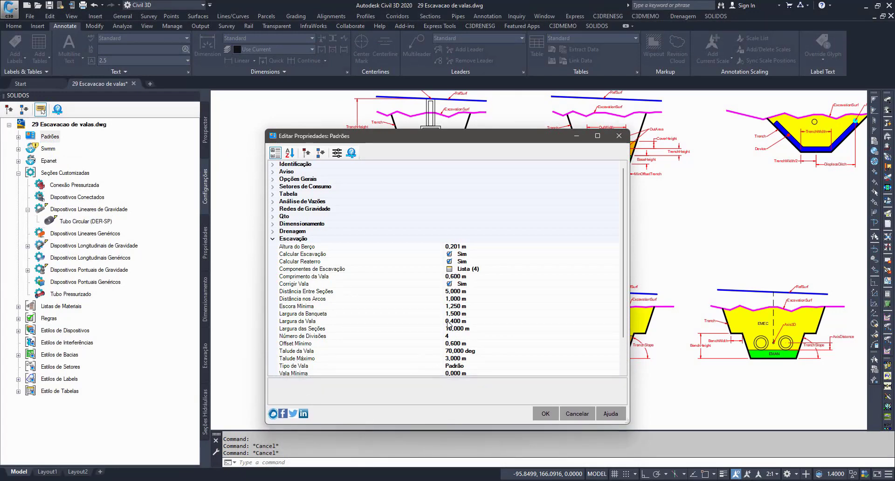
# Step: Review the default Escora Mínima, Largura da Vala, Distância Entre Seções, Largura da Banqueta, Largura das Seções and Talude da Vala, and cancel the dialog
pyautogui.click(356, 306)
pyautogui.click(350, 321)
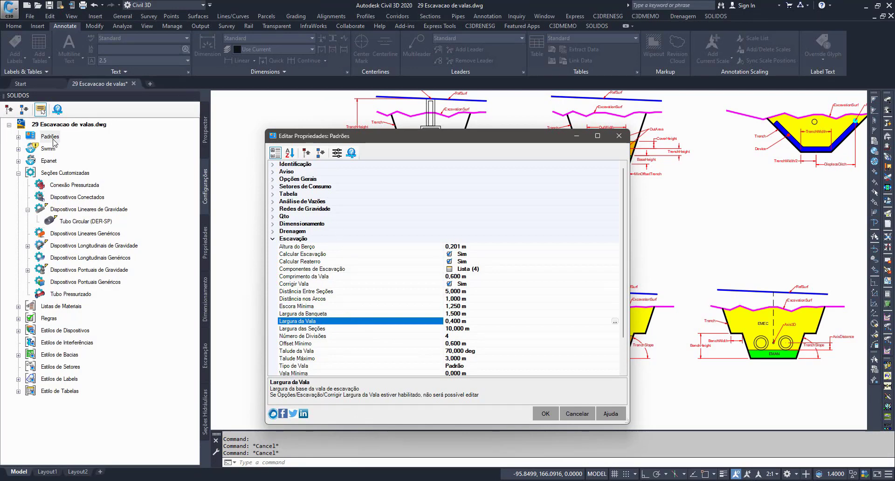
pyautogui.click(301, 291)
pyautogui.click(307, 314)
pyautogui.click(312, 329)
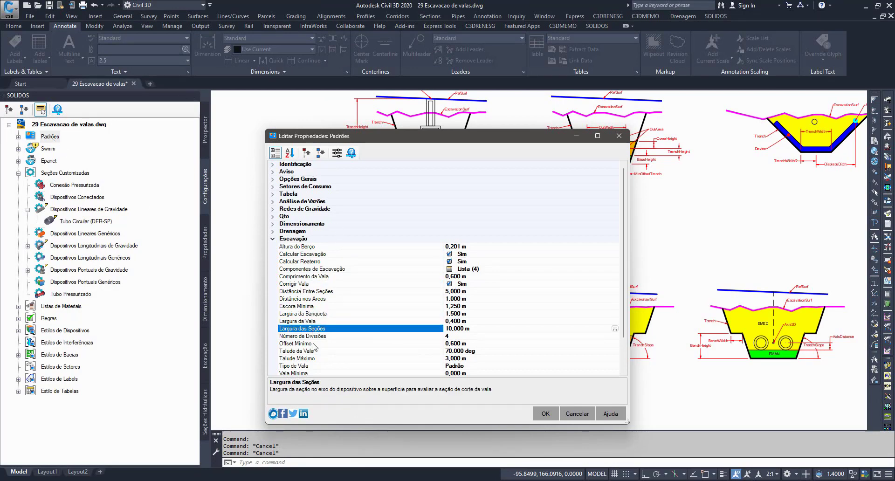
pyautogui.click(313, 350)
pyautogui.click(577, 414)
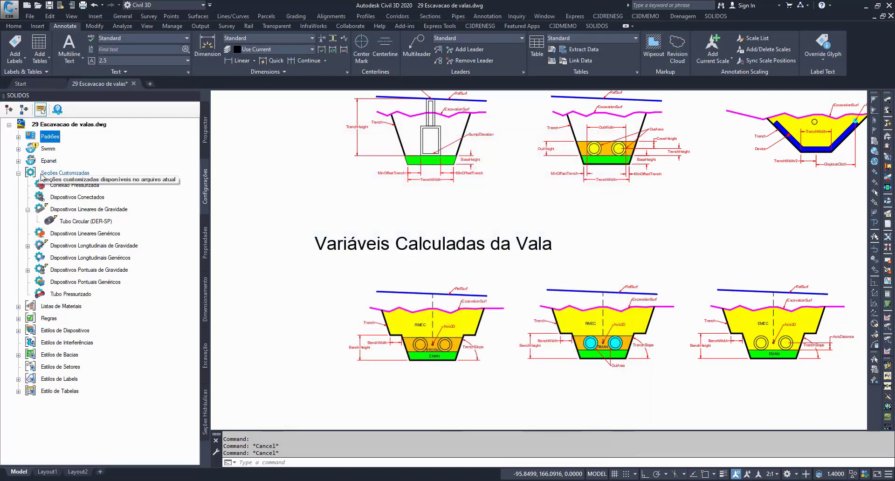
# Step: Open the Standard material list and edit the properties of the DER-SP BDTC 100 cm pipe under Tubo Circular Concreto
pyautogui.click(19, 173)
pyautogui.click(18, 185)
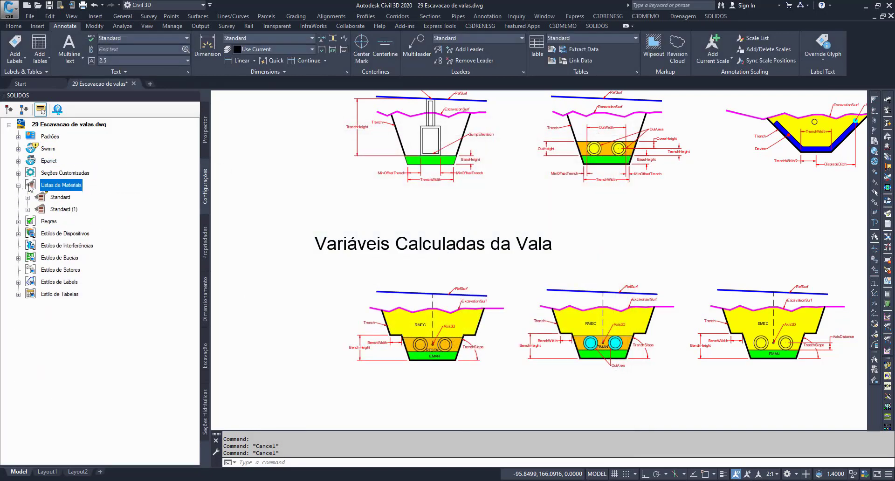
pyautogui.doubleClick(59, 198)
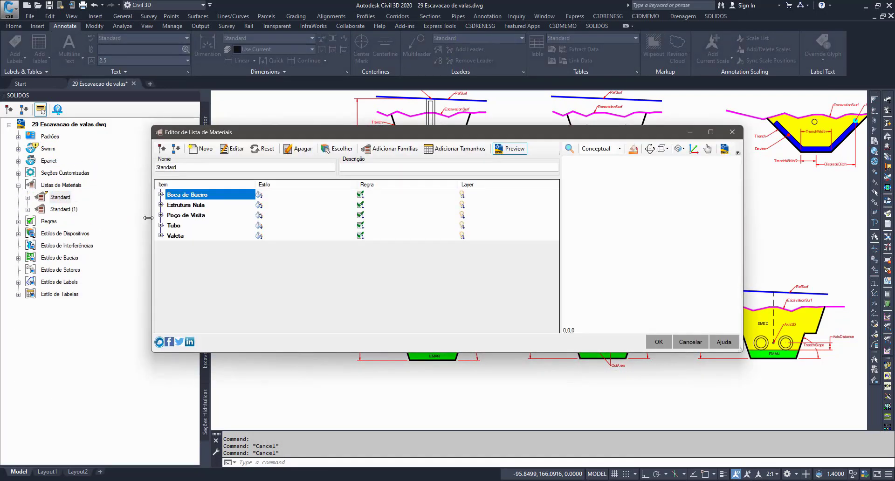
pyautogui.click(161, 226)
pyautogui.click(170, 236)
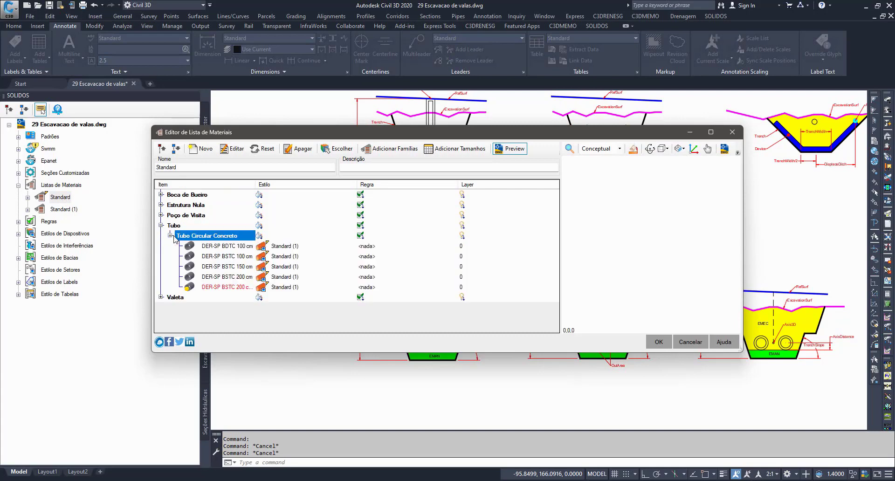
pyautogui.click(217, 246)
pyautogui.click(232, 149)
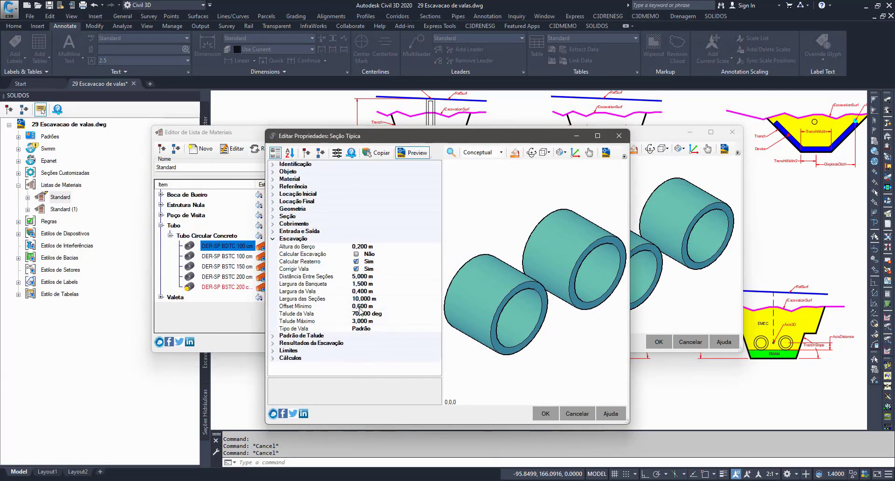
# Step: Review the descriptions of Altura do Berço, Corrigir Vala, Offset Mínimo, Talude Máximo and Talude da Vala, and widen the properties dialog
pyautogui.click(309, 247)
pyautogui.click(311, 270)
pyautogui.click(312, 307)
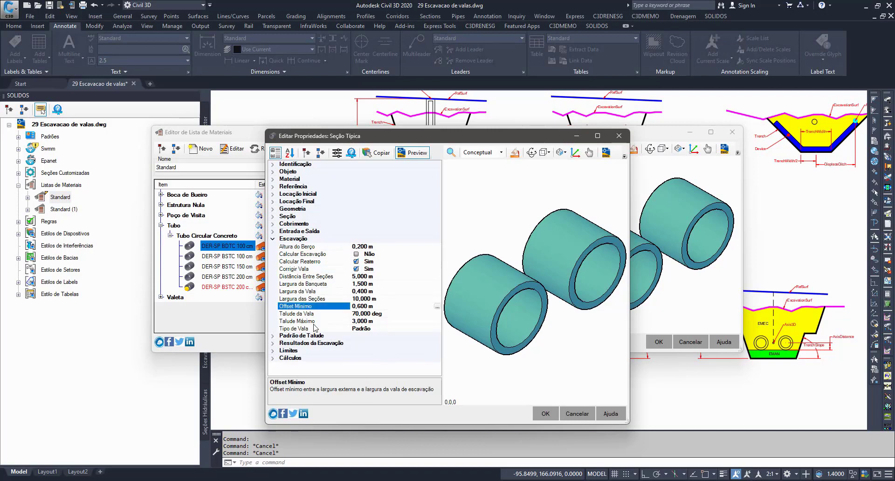
pyautogui.click(314, 323)
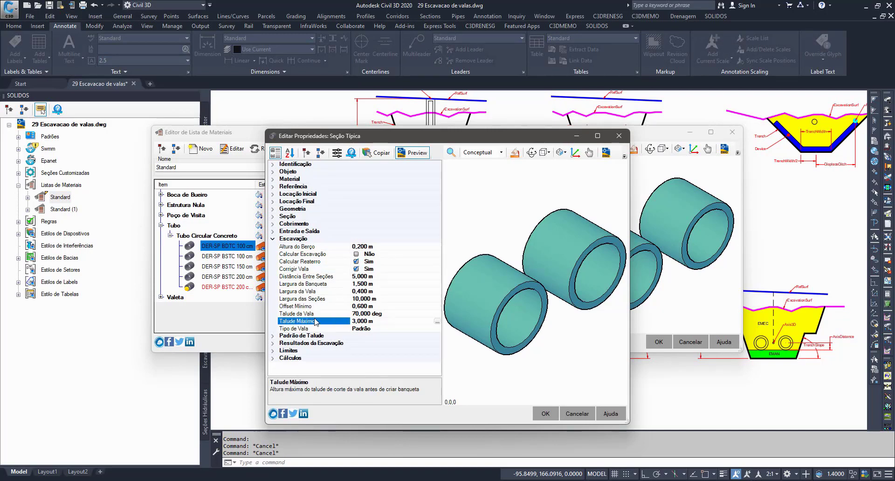
pyautogui.click(319, 314)
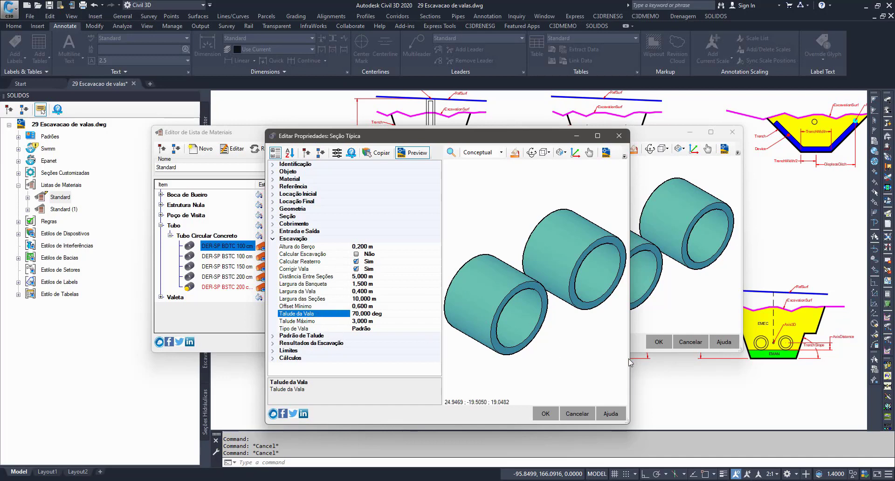
pyautogui.moveTo(631, 356); pyautogui.dragTo(763, 356)
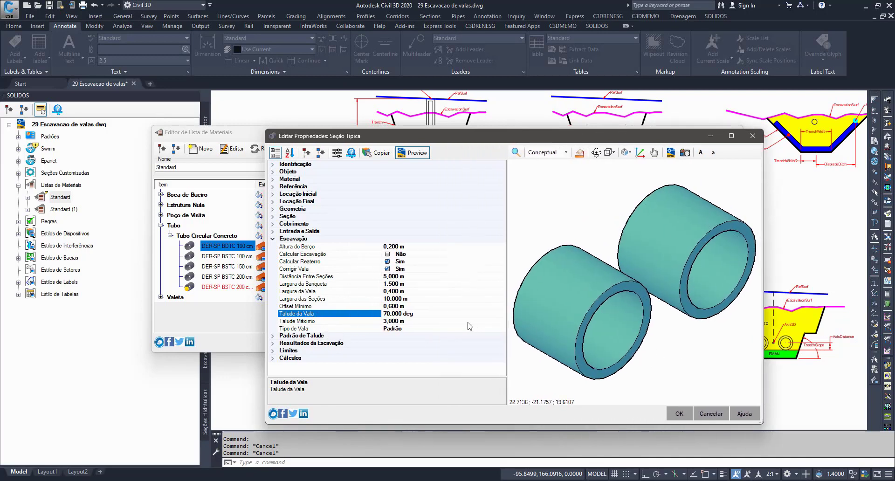
# Step: In the units of measure of the pipe's properties, sort by Categoria, set the Talude da Vala unit to y:x and accept
pyautogui.click(337, 152)
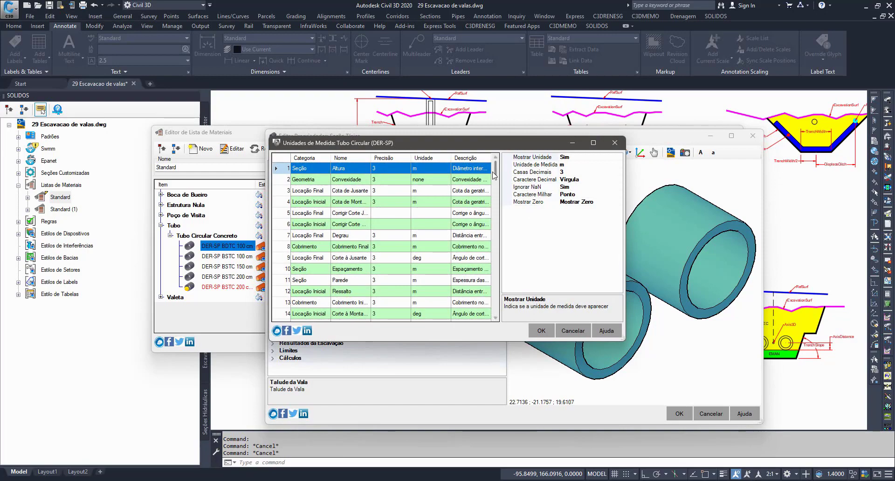
pyautogui.moveTo(494, 175); pyautogui.dragTo(496, 279)
pyautogui.click(305, 158)
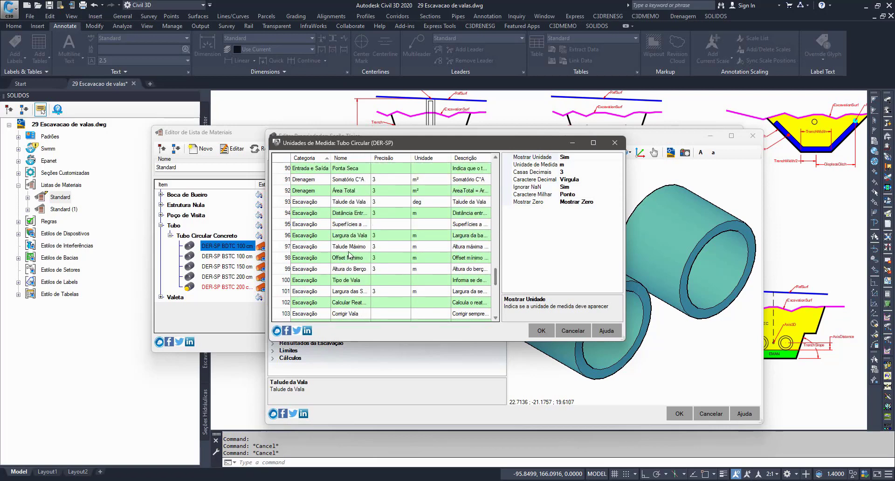
pyautogui.click(319, 247)
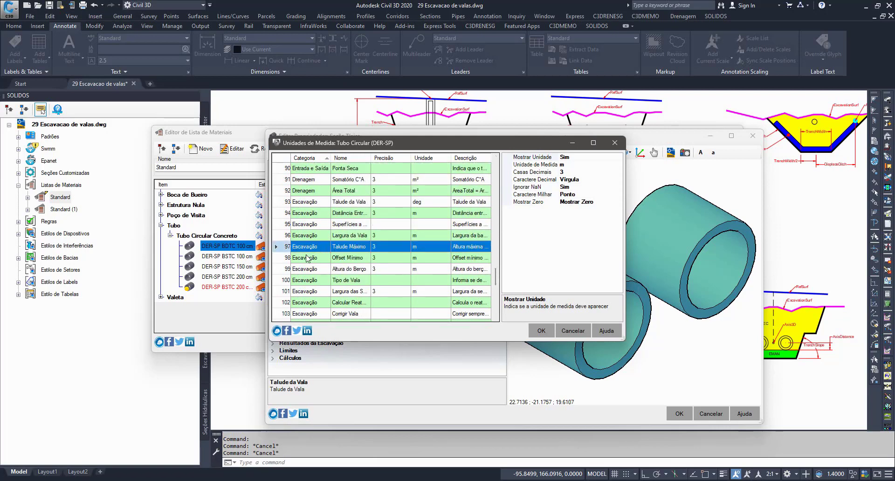
pyautogui.click(307, 281)
pyautogui.click(314, 202)
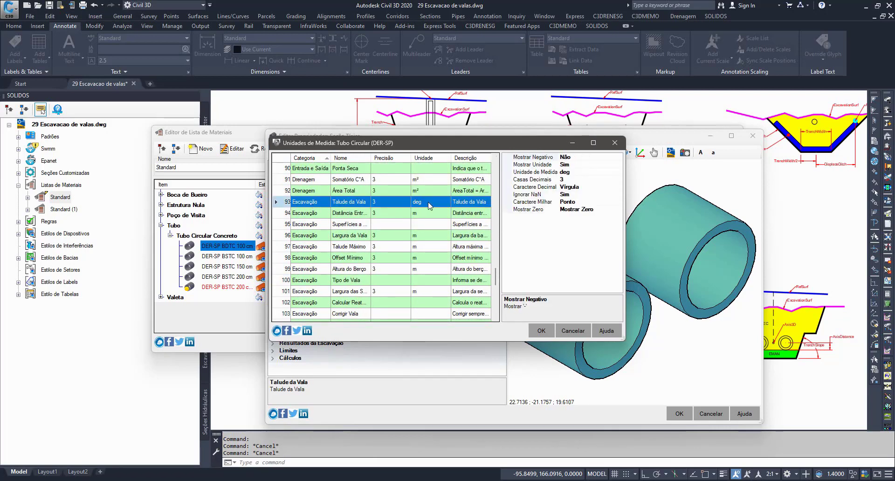
pyautogui.doubleClick(429, 205)
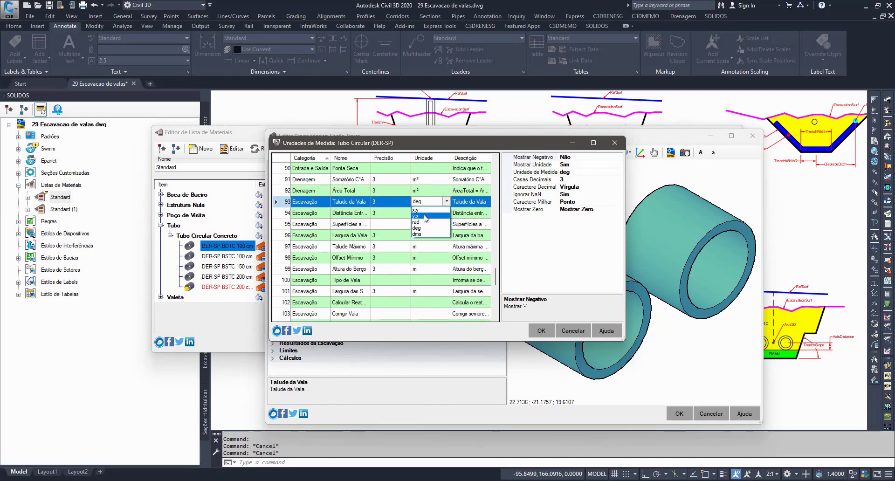
pyautogui.click(425, 215)
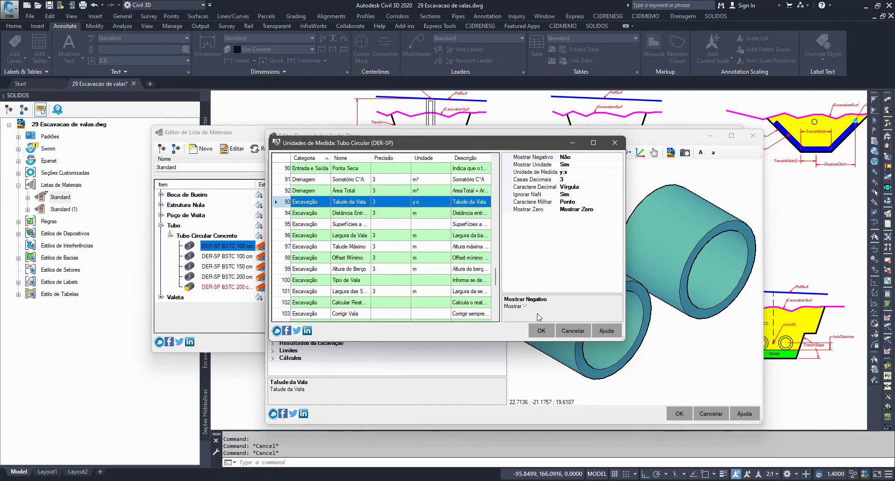
pyautogui.click(540, 331)
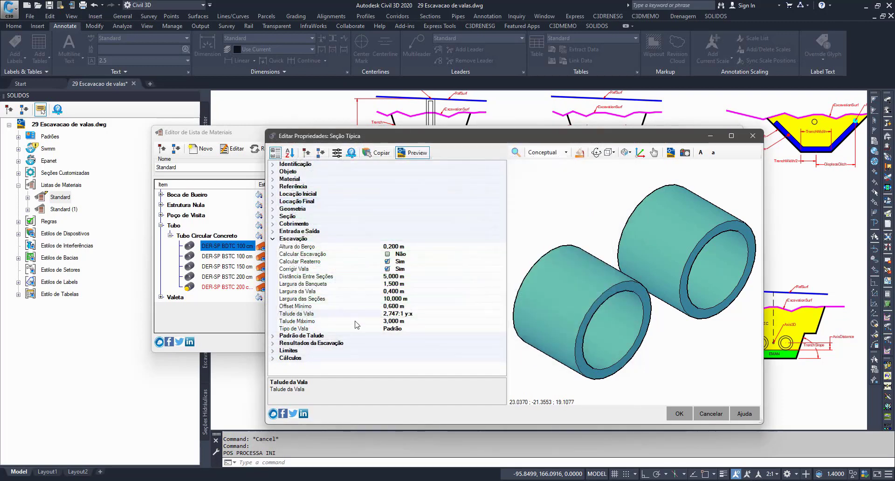
# Step: Set the pipe's Talude da Vala ratio to 3, and accept both the pipe properties and the Standard material list
pyautogui.click(347, 315)
pyautogui.click(423, 313)
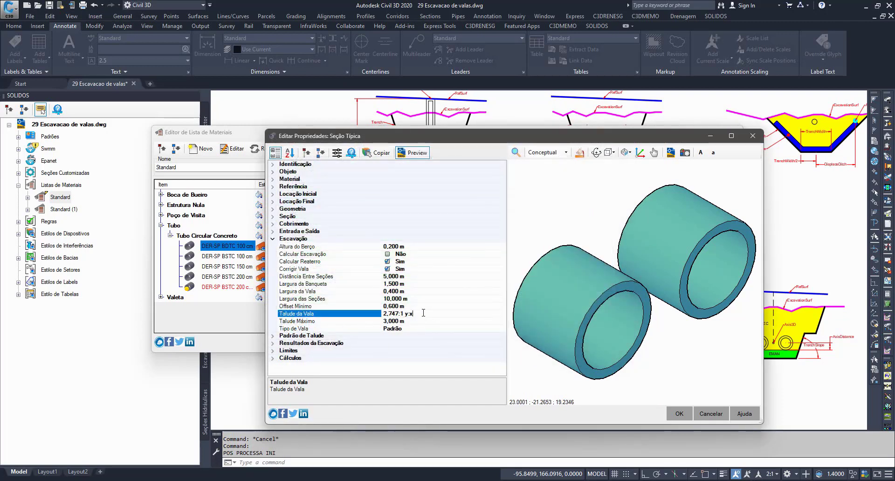
pyautogui.click(397, 313)
pyautogui.write('3')
pyautogui.click(678, 413)
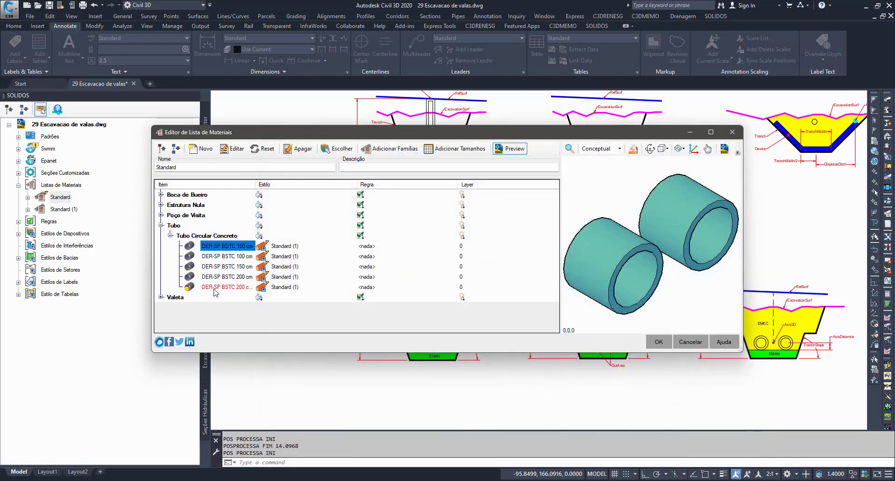
pyautogui.moveTo(216, 292)
pyautogui.click(658, 341)
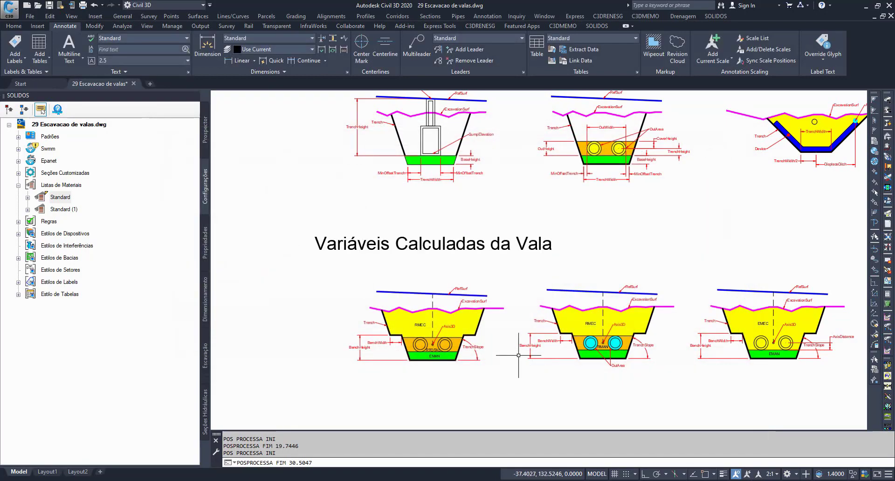
# Step: Select the culvert pipe in the plan view and inspect the Superfície reference in its properties
pyautogui.scroll(-5, 471, 335)
pyautogui.scroll(10, 535, 169)
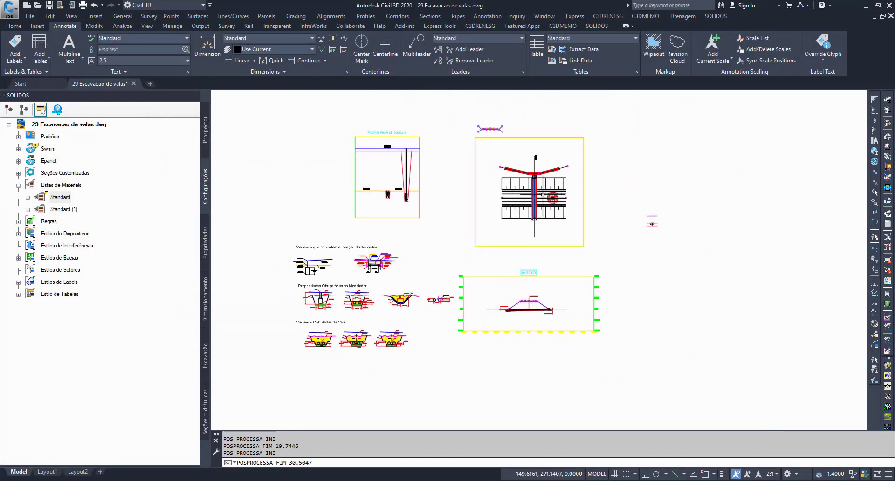
pyautogui.scroll(2, 531, 232)
pyautogui.moveTo(531, 232); pyautogui.dragTo(533, 265, button='middle')
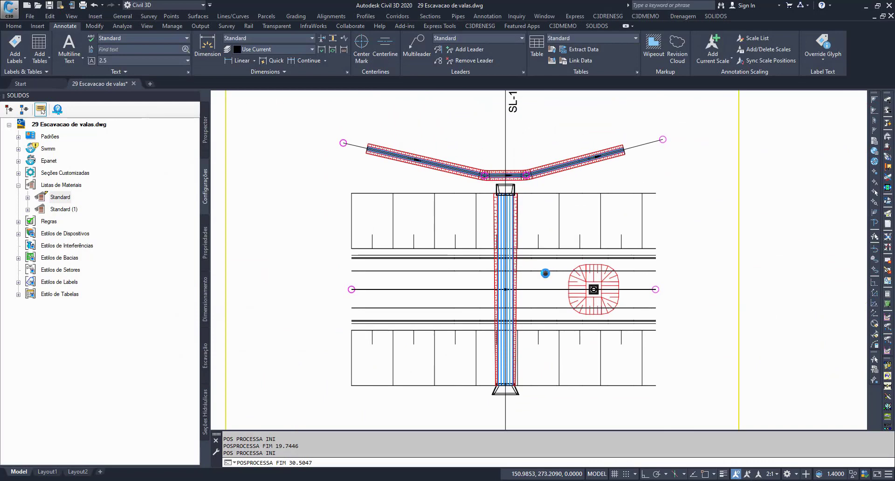
pyautogui.click(518, 279)
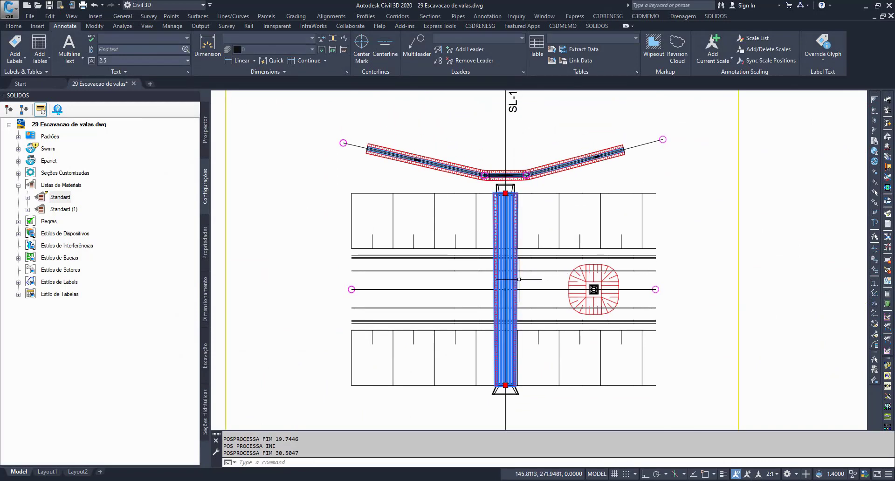
pyautogui.click(206, 239)
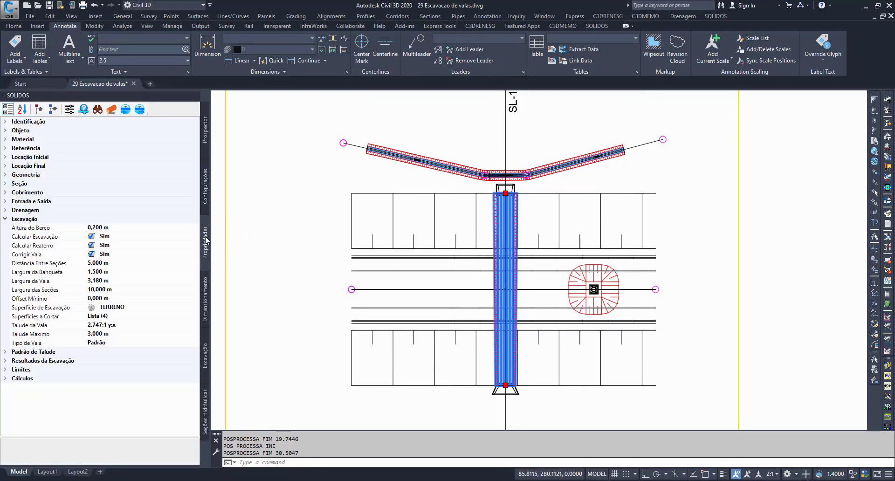
pyautogui.click(5, 148)
pyautogui.click(30, 185)
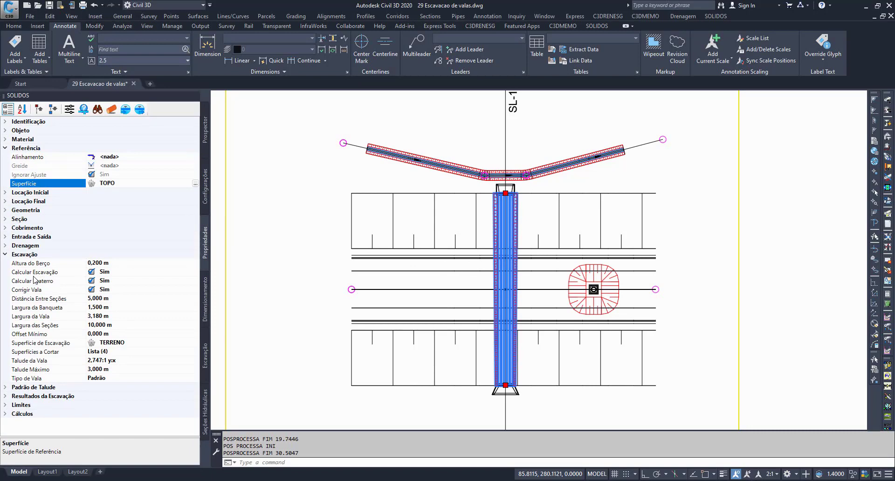
# Step: Select the structures at both ends of the culvert, check their reference and excavation surfaces, and clear the selection
pyautogui.press('Escape')
pyautogui.click(506, 187)
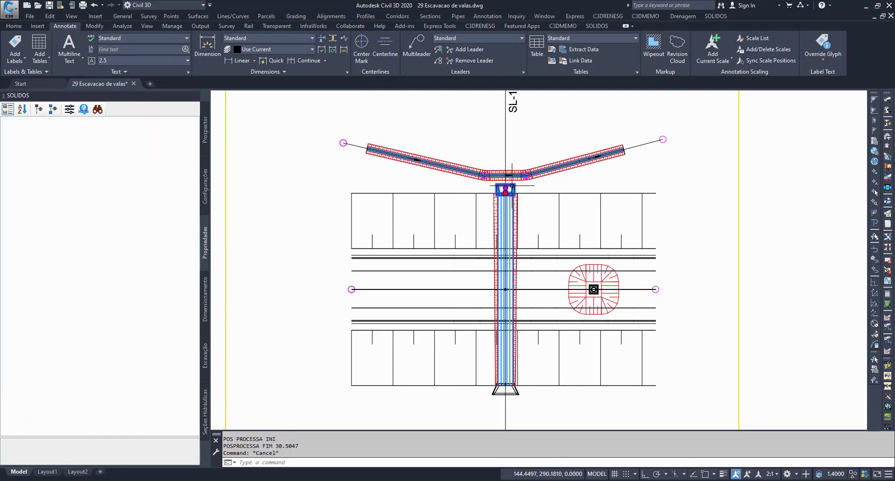
pyautogui.click(498, 389)
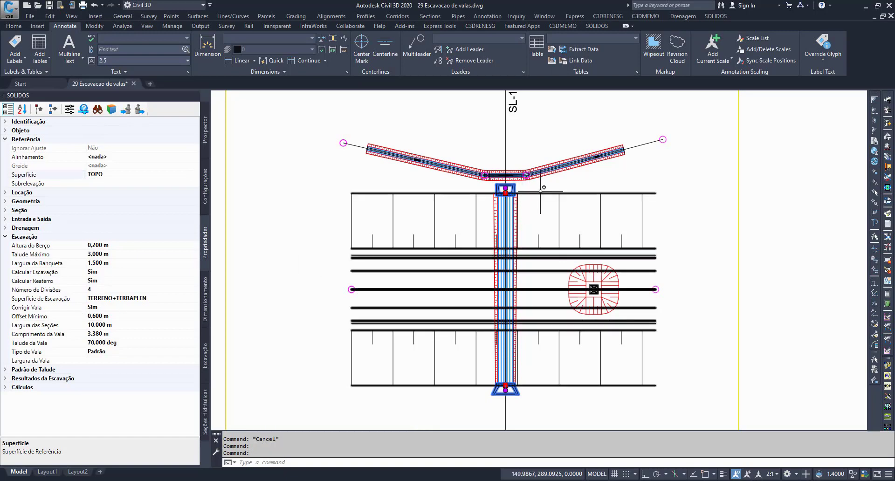
pyautogui.press('Escape')
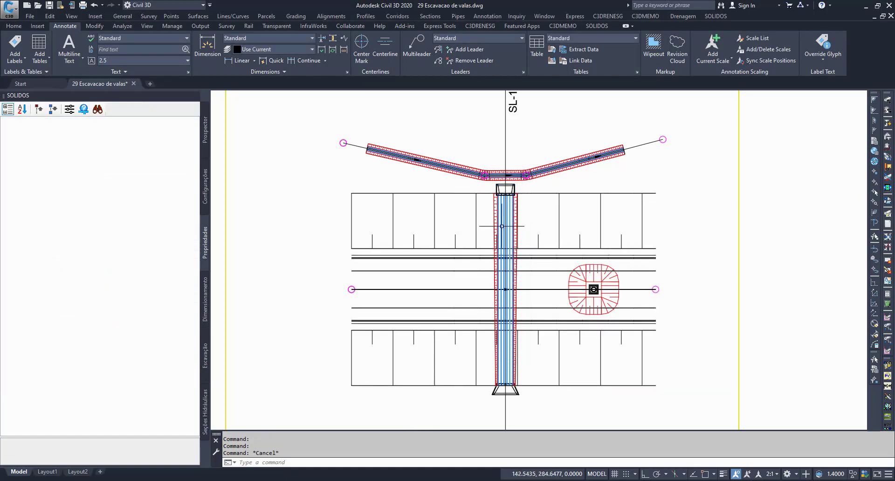
# Step: Reselect only the culvert pipe in plan and check its reference surface against its excavation settings
pyautogui.scroll(-3, 501, 226)
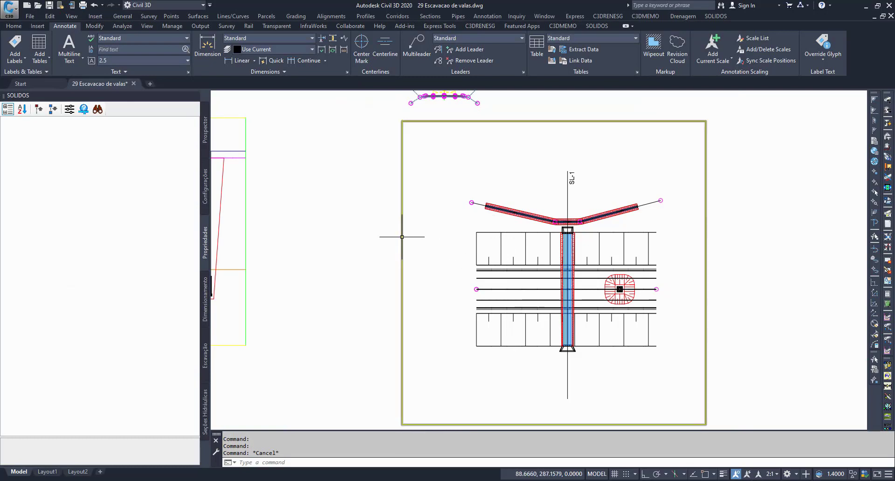
pyautogui.scroll(3, 560, 226)
pyautogui.moveTo(561, 226); pyautogui.dragTo(466, 131, button='middle')
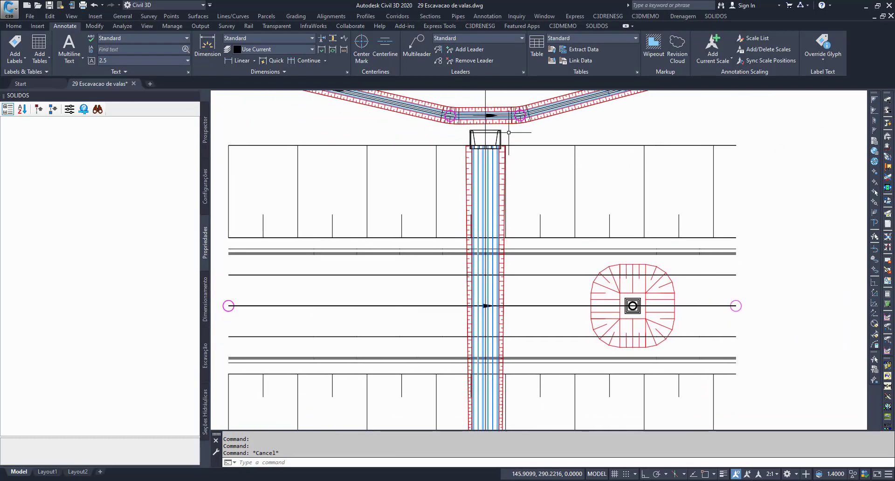
pyautogui.click(498, 142)
pyautogui.press('Escape')
pyautogui.click(499, 172)
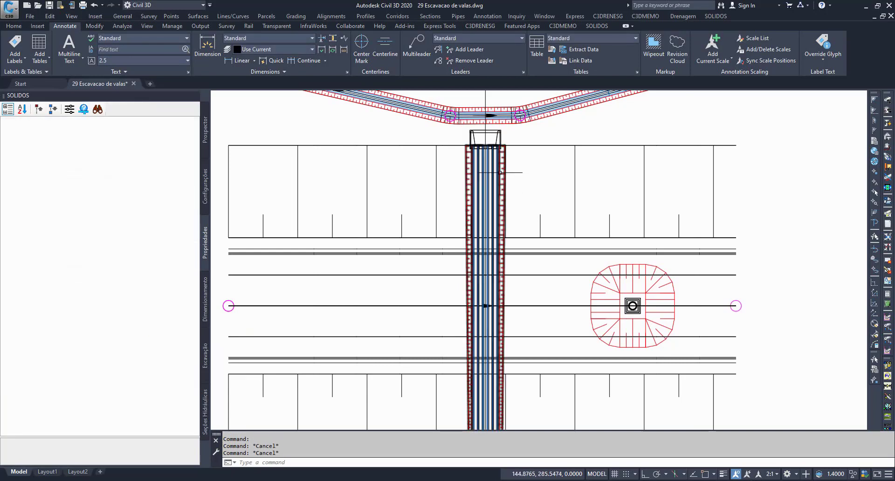
pyautogui.click(46, 185)
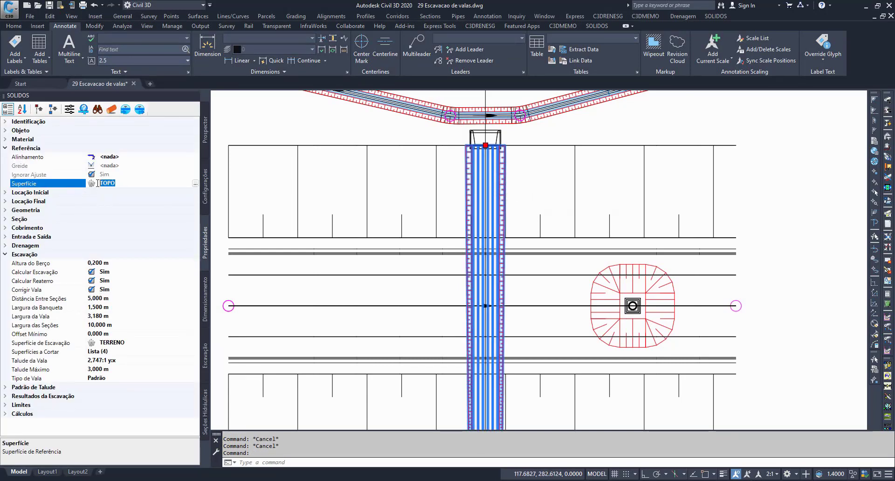
# Step: Examine the 0+30.00 section view, highlighting the Cobrimento Máximo dimension and the culvert pipe beneath the embankment
pyautogui.scroll(-6, 471, 231)
pyautogui.moveTo(474, 311); pyautogui.dragTo(533, 110, button='middle')
pyautogui.press('Escape')
pyautogui.press('Escape')
pyautogui.scroll(3, 531, 191)
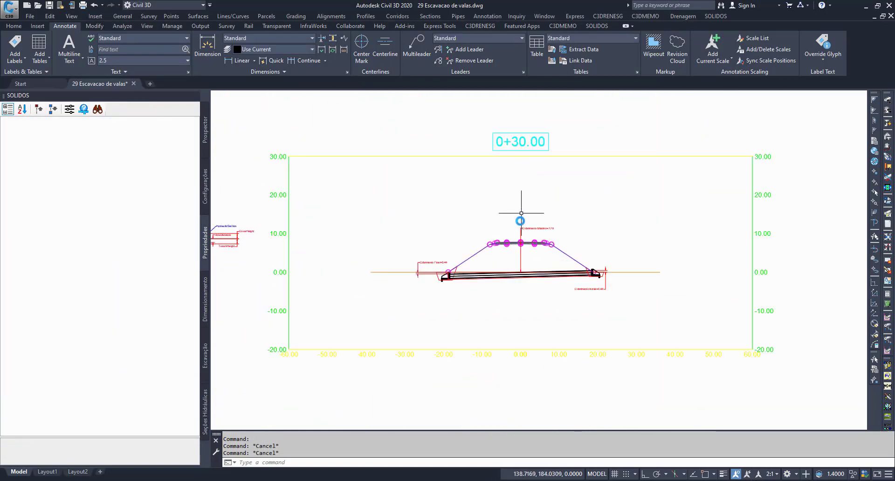
pyautogui.scroll(4, 522, 236)
pyautogui.click(537, 297)
pyautogui.click(504, 300)
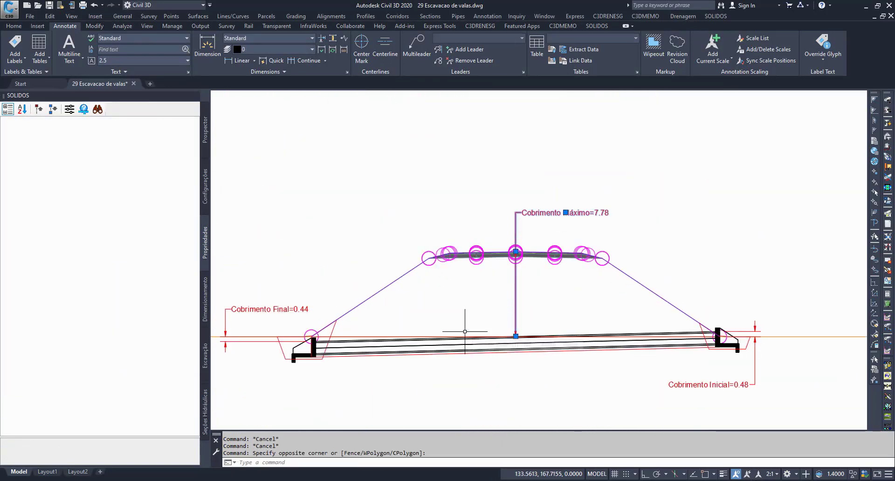
pyautogui.moveTo(450, 306); pyautogui.dragTo(488, 306, button='middle')
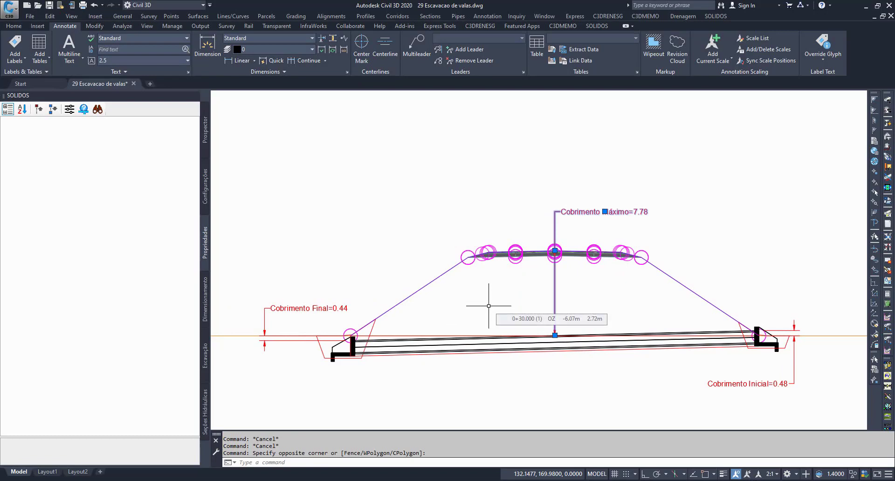
pyautogui.press('Escape')
pyautogui.press('Escape')
pyautogui.click(489, 344)
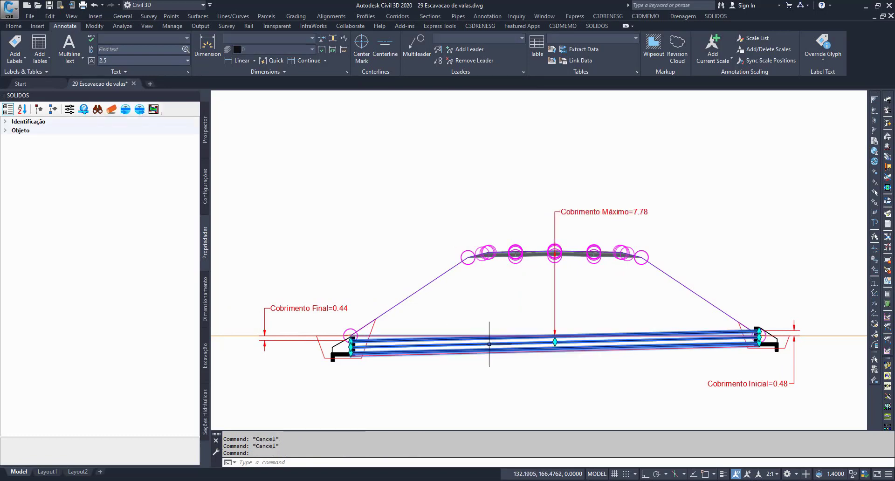
# Step: Return to the plan view, examine the trench edges along the culvert, and select the pipe to show its excavation properties
pyautogui.scroll(-6, 494, 345)
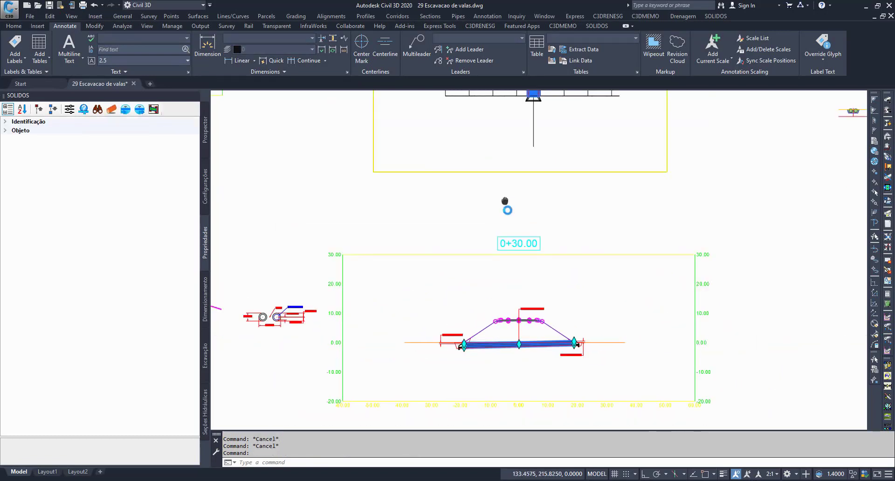
pyautogui.moveTo(506, 202); pyautogui.dragTo(568, 383, button='middle')
pyautogui.press('Escape')
pyautogui.press('Escape')
pyautogui.scroll(7, 612, 208)
pyautogui.scroll(-2, 575, 236)
pyautogui.moveTo(574, 235); pyautogui.dragTo(554, 253, button='middle')
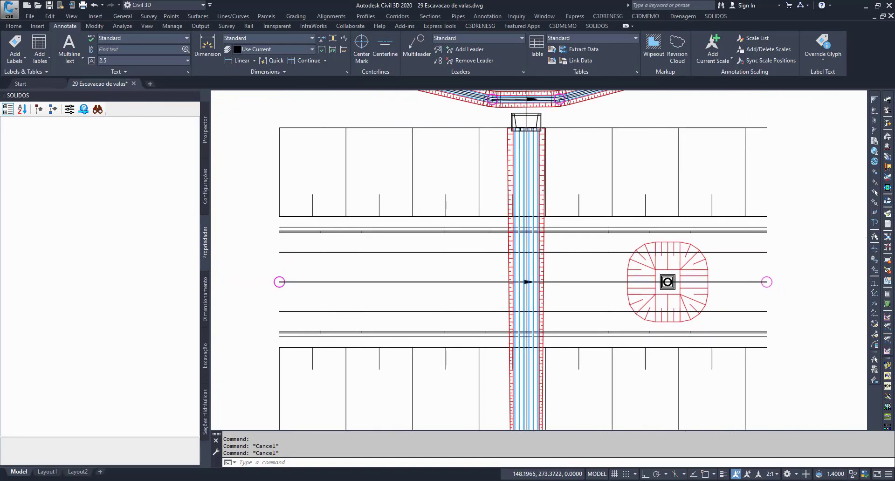
pyautogui.scroll(7, 549, 264)
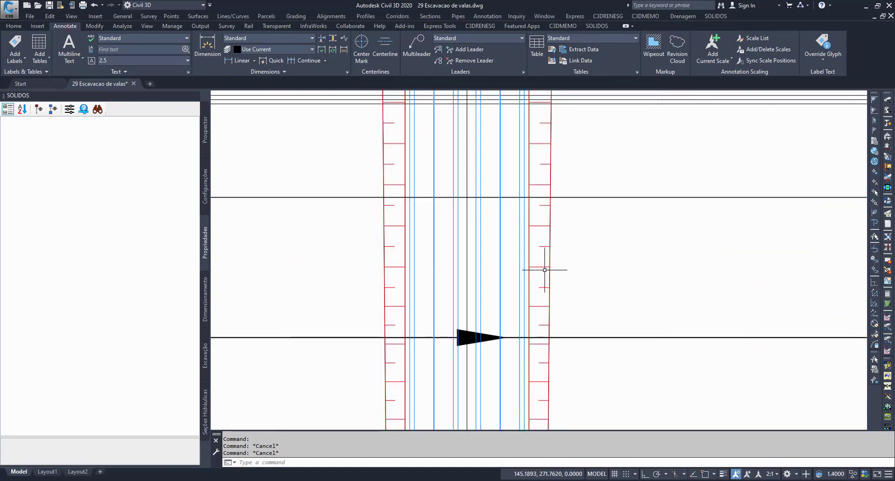
pyautogui.click(544, 270)
pyautogui.scroll(-8, 487, 206)
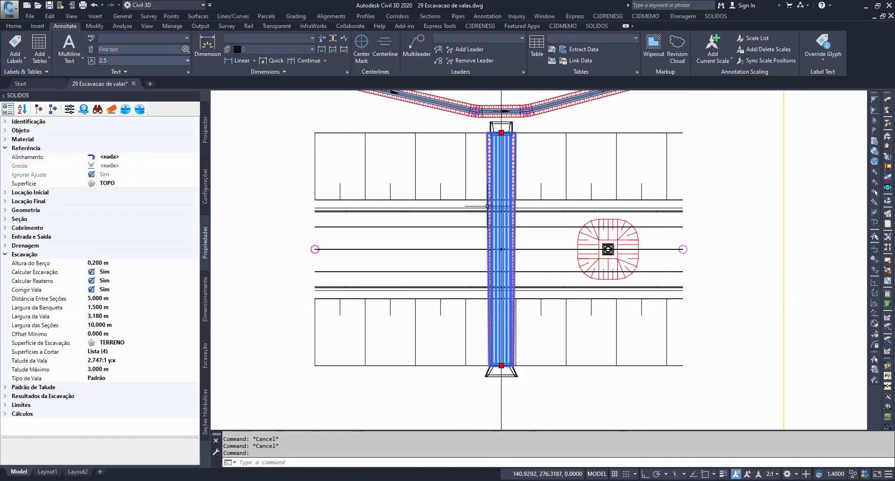
pyautogui.scroll(-3, 441, 254)
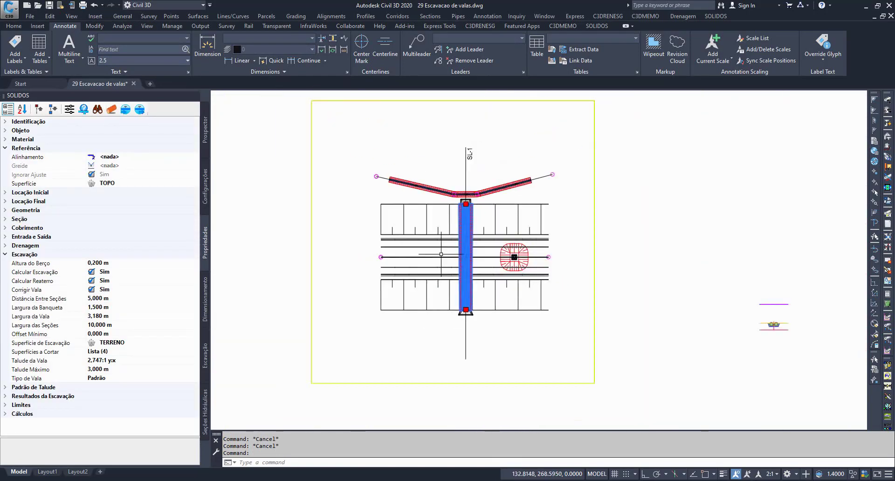
# Step: Examine the culvert projection and its trench outline in the Profile View of rodovia, and clear the pipe selection
pyautogui.scroll(-1, 440, 254)
pyautogui.moveTo(444, 305)
pyautogui.mouseDown(button='middle')
pyautogui.moveTo(495, 128)
pyautogui.moveTo(649, 268)
pyautogui.moveTo(732, 300)
pyautogui.mouseUp(button='middle')
pyautogui.scroll(6, 445, 241)
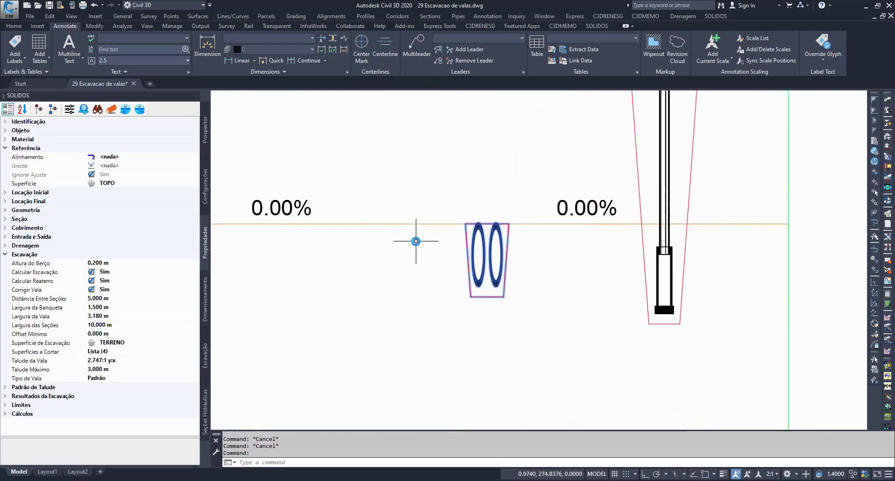
pyautogui.scroll(3, 452, 258)
pyautogui.moveTo(507, 282)
pyautogui.mouseDown(button='middle')
pyautogui.moveTo(434, 259)
pyautogui.moveTo(436, 270)
pyautogui.mouseUp(button='middle')
pyautogui.scroll(-2, 437, 268)
pyautogui.press('Escape')
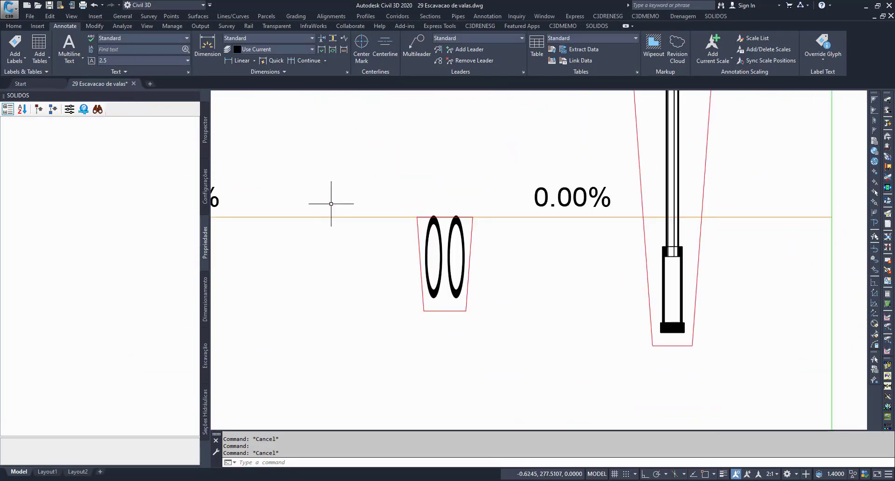
# Step: Pick the two upper profile lines in the Profile View of rodovia one after the other, clearing each selection
pyautogui.click(331, 204)
pyautogui.click(302, 263)
pyautogui.scroll(-4, 318, 274)
pyautogui.moveTo(322, 279); pyautogui.dragTo(487, 354, button='middle')
pyautogui.press('Escape')
pyautogui.press('Escape')
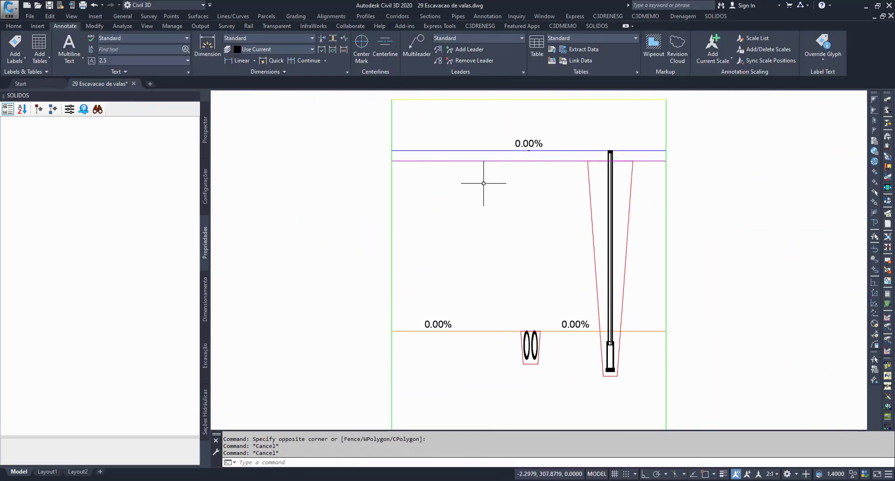
pyautogui.click(485, 160)
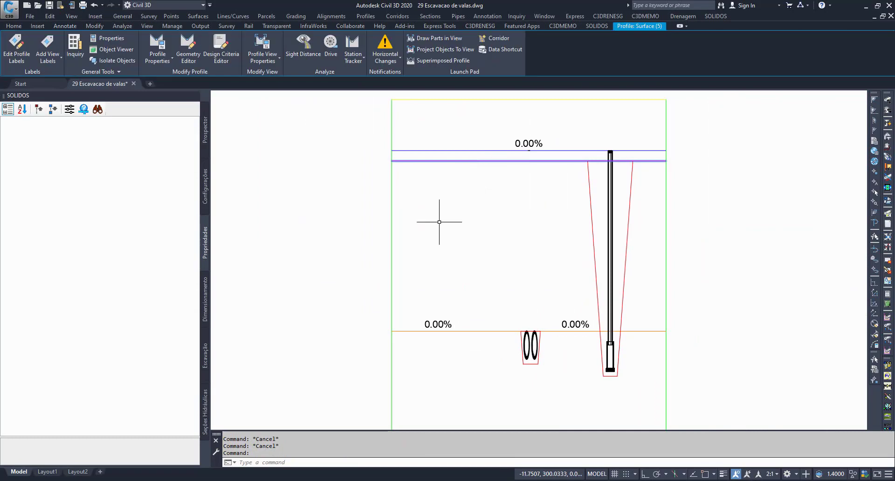
pyautogui.press('Escape')
pyautogui.click(458, 150)
pyautogui.press('Escape')
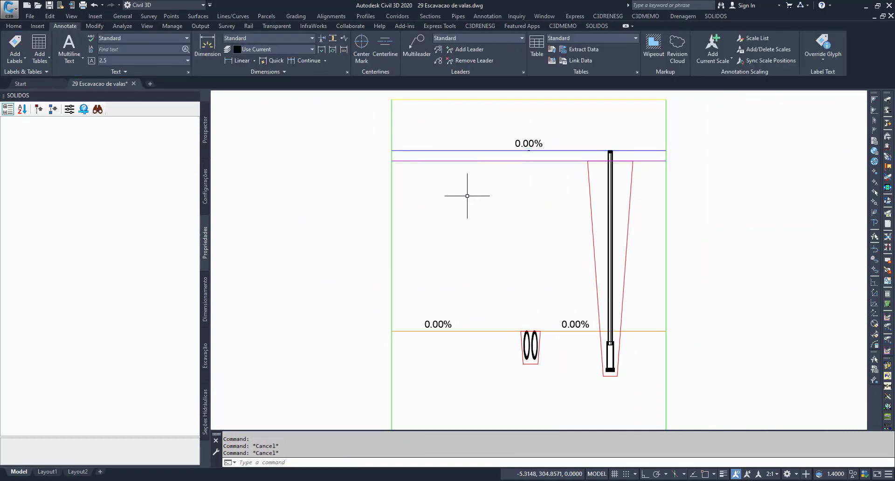
# Step: Sketch a V-shaped polyline from just below the upper profile lines down to the culvert and back up
pyautogui.scroll(-2, 361, 276)
pyautogui.scroll(5, 458, 281)
pyautogui.moveTo(459, 281); pyautogui.dragTo(532, 285, button='middle')
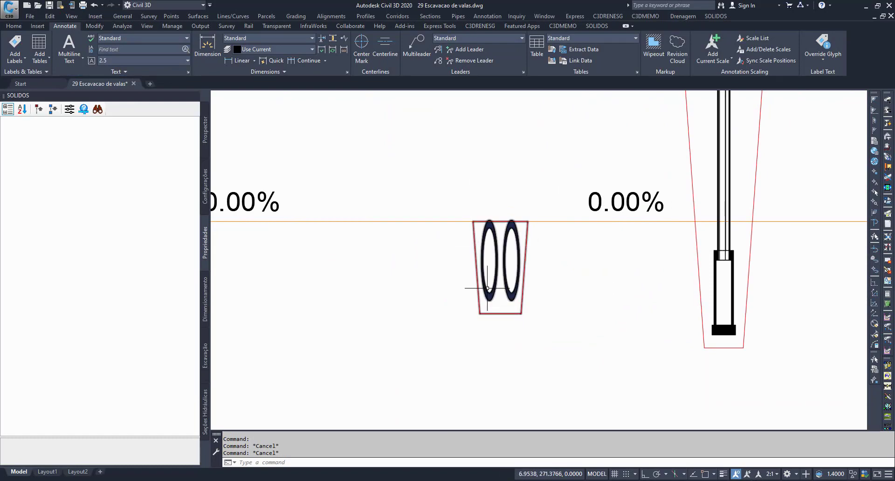
pyautogui.scroll(-2, 495, 259)
pyautogui.moveTo(465, 182); pyautogui.dragTo(513, 244, button='middle')
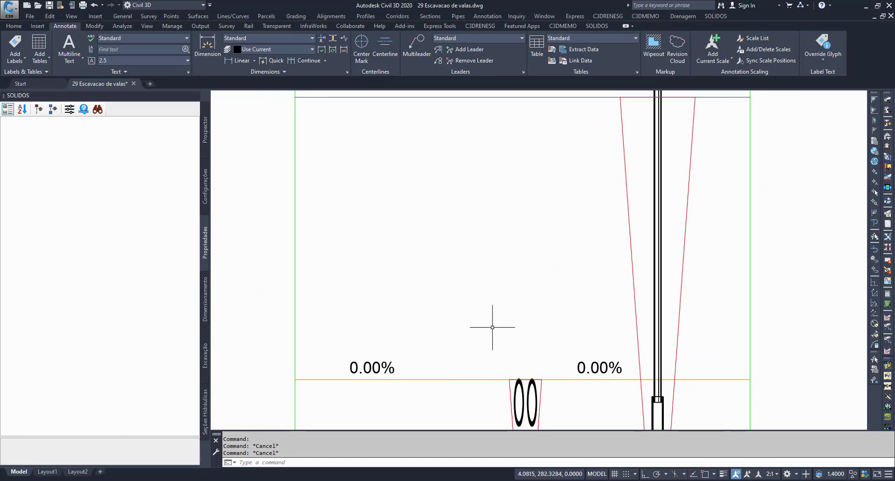
pyautogui.write('pl')
pyautogui.press('Return')
pyautogui.click(378, 106)
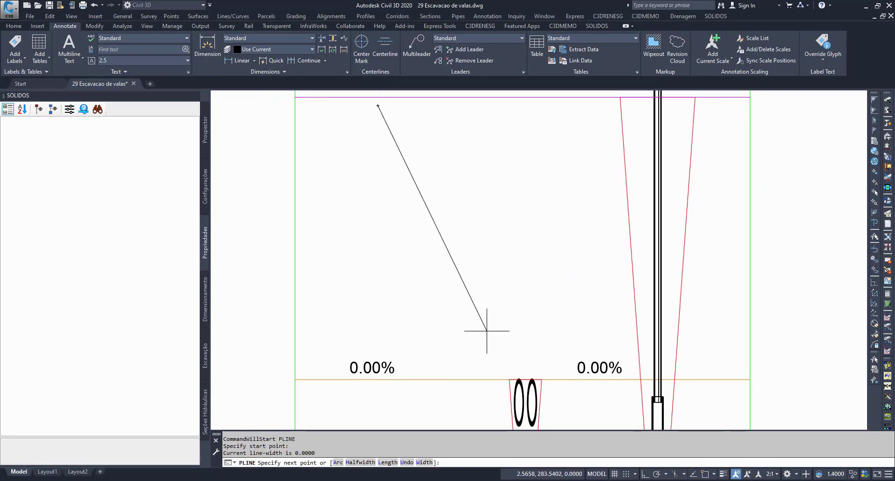
pyautogui.click(512, 420)
pyautogui.click(610, 118)
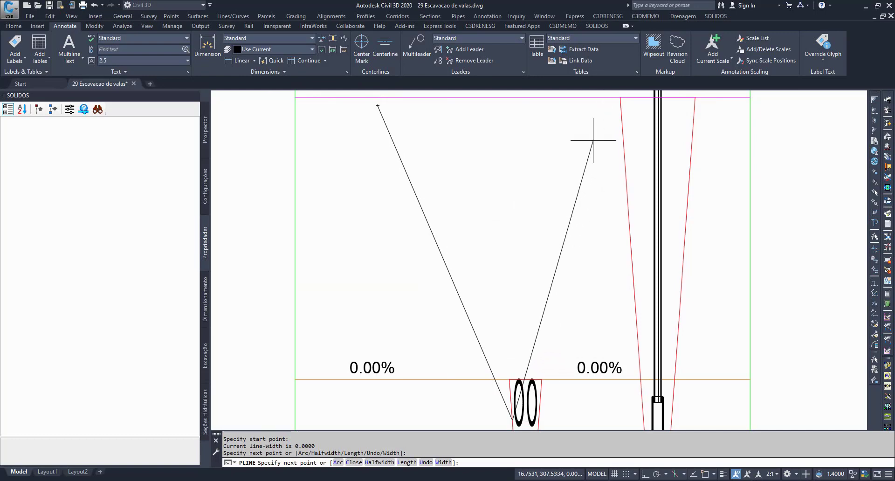
pyautogui.press('Escape')
pyautogui.press('Escape')
pyautogui.press('Escape')
# Step: Erase the V-shaped polyline sketched over the culvert in the profile view
pyautogui.click(572, 318)
pyautogui.click(432, 285)
pyautogui.press('Delete')
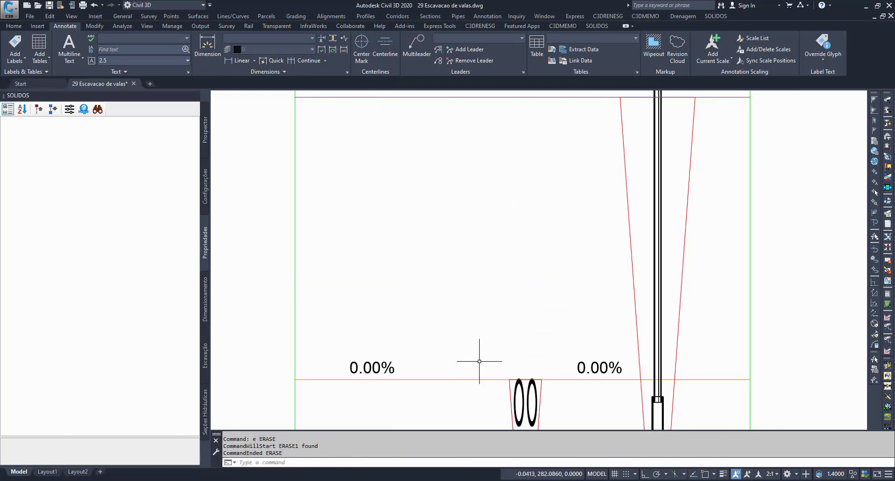
pyautogui.press('Escape')
# Step: Select the culvert projection in the profile view, examine its trench outline, and clear the selection
pyautogui.moveTo(531, 419); pyautogui.dragTo(513, 328, button='middle')
pyautogui.scroll(3, 514, 327)
pyautogui.click(518, 319)
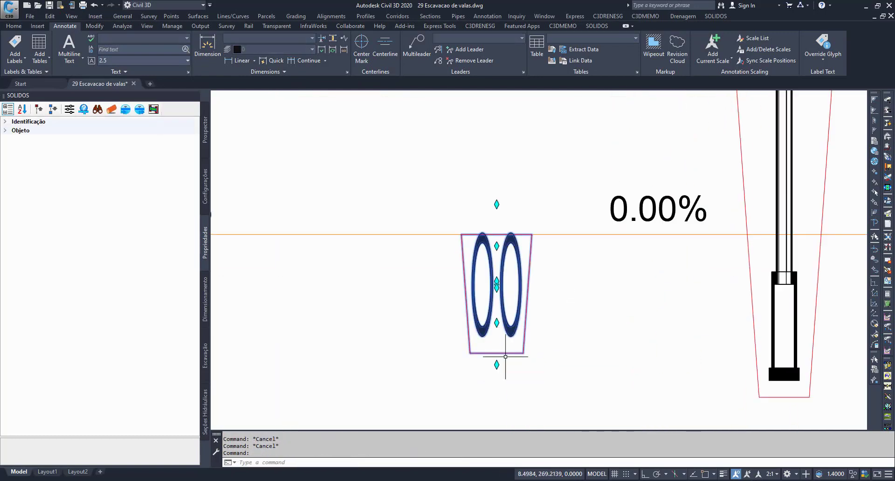
pyautogui.scroll(-5, 415, 260)
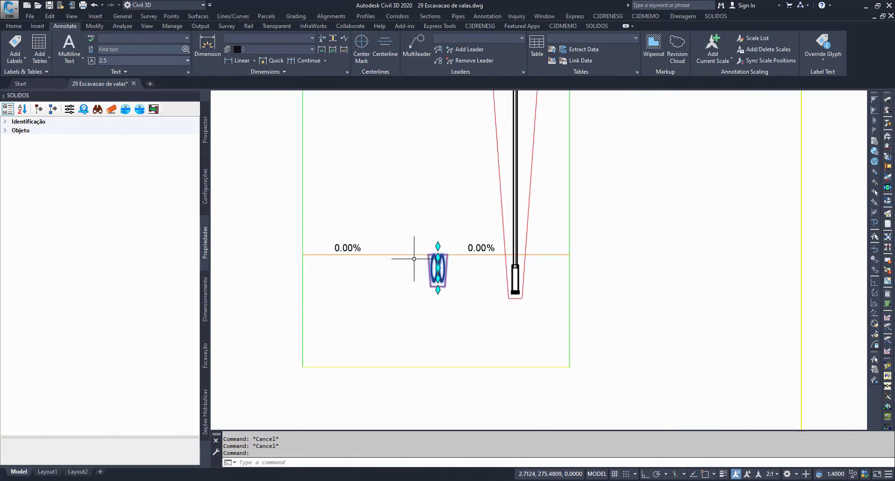
pyautogui.scroll(-5, 424, 282)
pyautogui.moveTo(493, 303); pyautogui.dragTo(477, 323, button='middle')
pyautogui.press('Escape')
pyautogui.press('Escape')
# Step: Select the culvert pipe in plan, compare it with its highlighted projection in the profile view, and clear the selection
pyautogui.scroll(3, 577, 310)
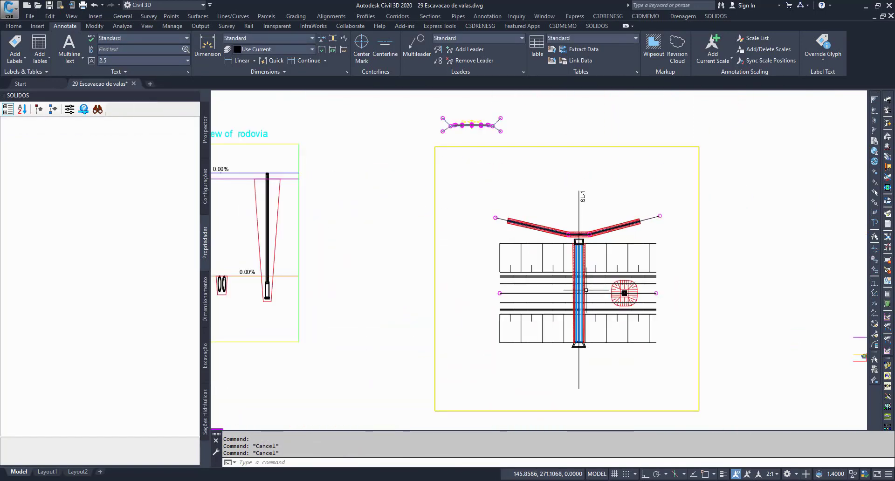
pyautogui.click(578, 316)
pyautogui.moveTo(337, 324); pyautogui.dragTo(552, 329, button='middle')
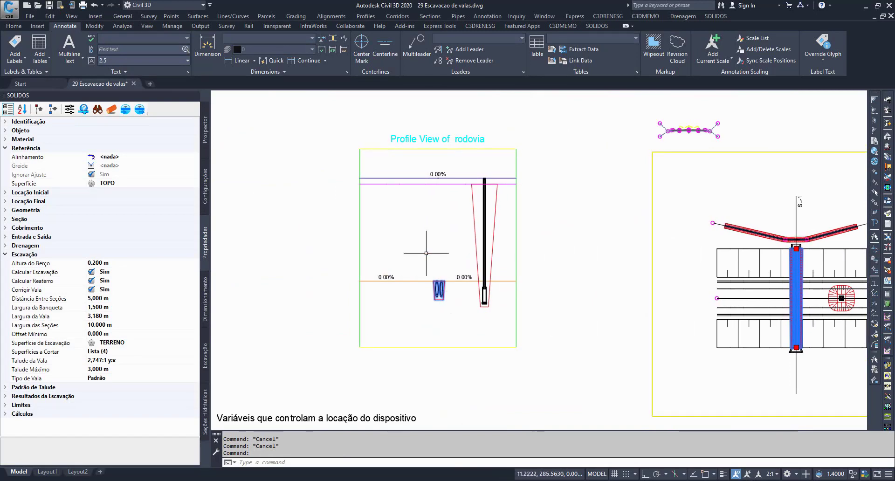
pyautogui.scroll(7, 431, 139)
pyautogui.scroll(-6, 429, 134)
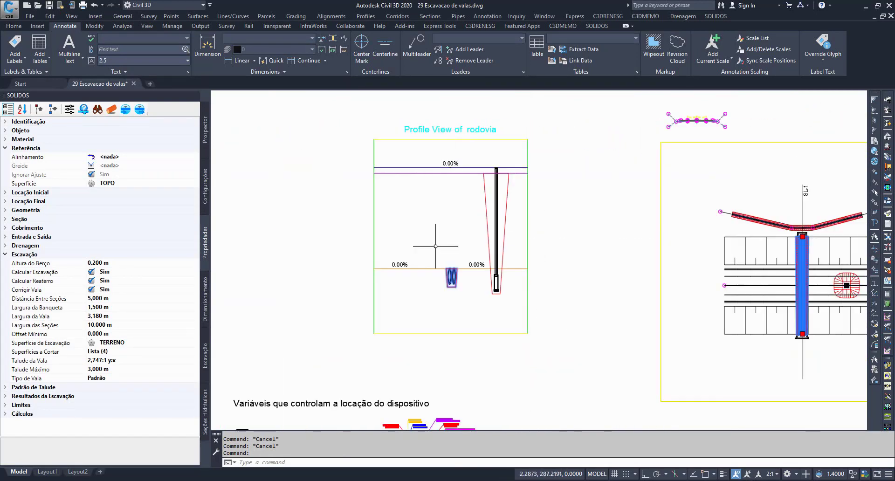
pyautogui.scroll(4, 466, 261)
pyautogui.press('Escape')
pyautogui.press('Escape')
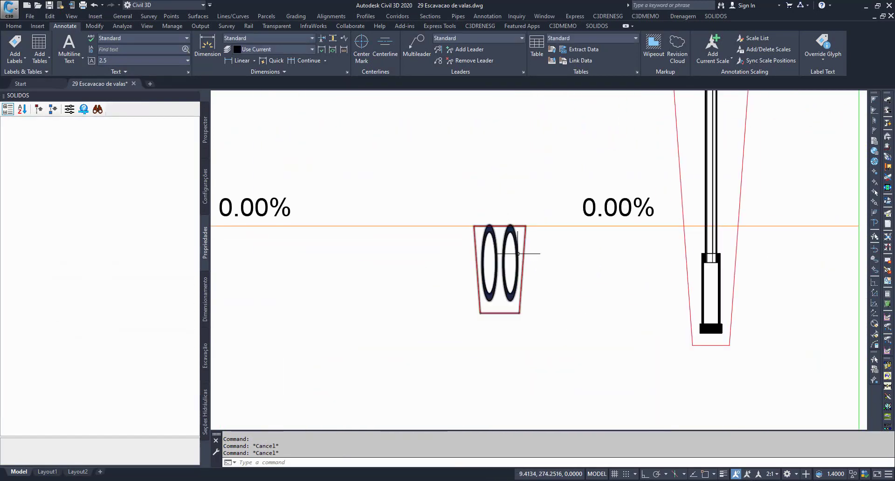
# Step: Edit the culvert projection's style, making the centre line, exterior line, interior line and solid components visible
pyautogui.click(519, 254)
pyautogui.rightClick(518, 254)
pyautogui.click(548, 184)
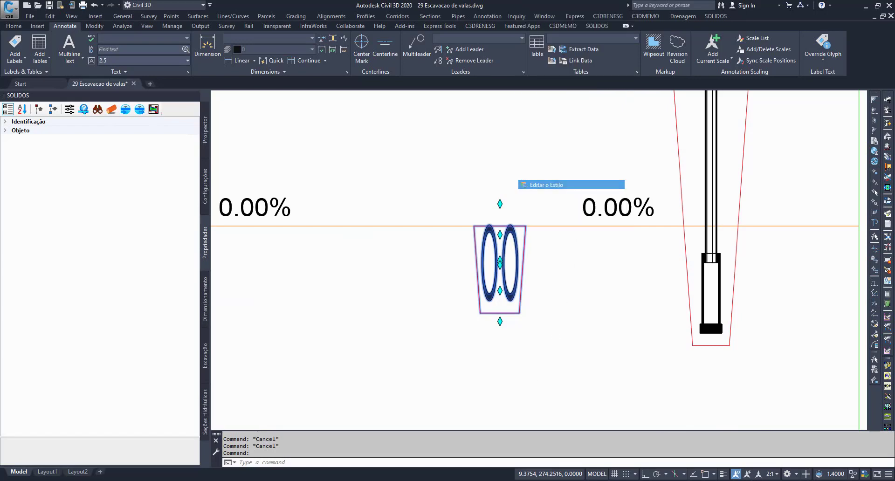
pyautogui.click(490, 231)
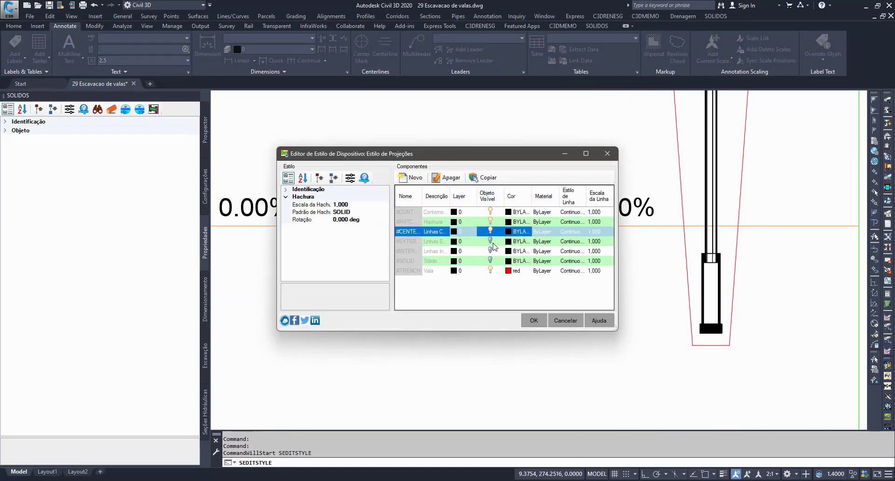
pyautogui.click(490, 241)
pyautogui.click(489, 251)
pyautogui.click(489, 261)
pyautogui.click(533, 321)
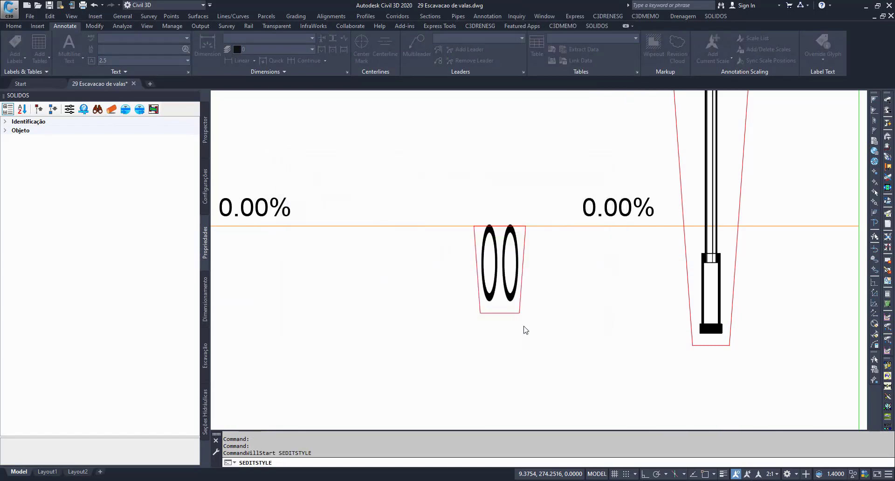
# Step: Examine the culvert projection's outlines above the ground line and within the trench in the profile view
pyautogui.scroll(8, 491, 202)
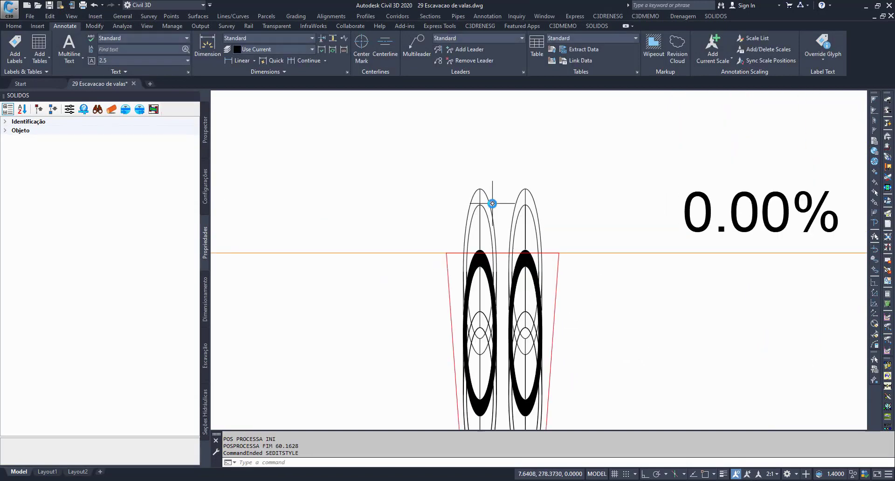
pyautogui.scroll(-4, 511, 195)
pyautogui.scroll(-5, 511, 195)
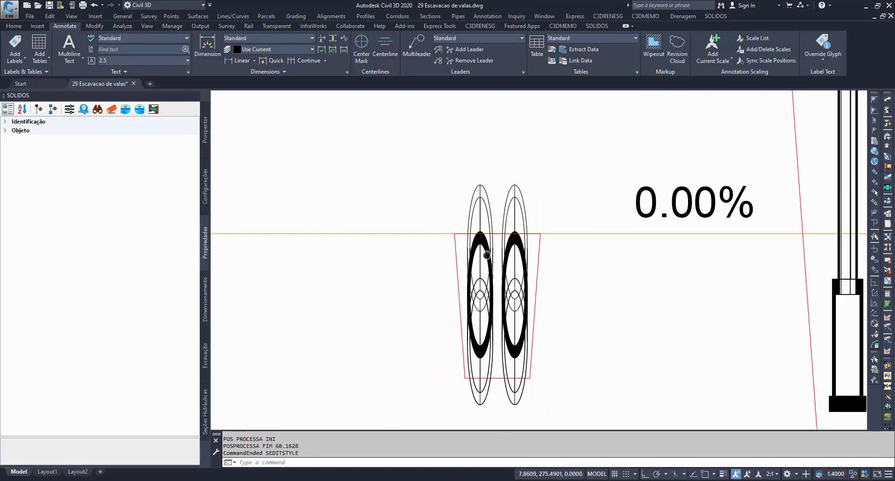
pyautogui.scroll(5, 459, 229)
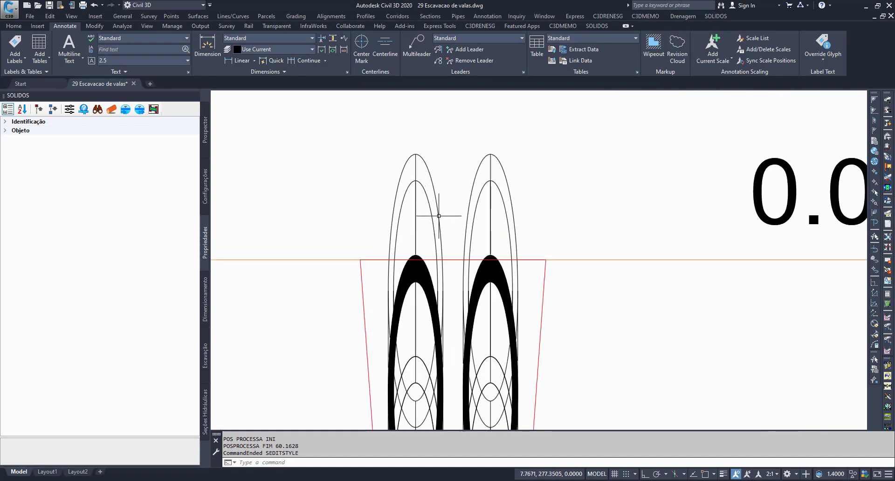
pyautogui.scroll(-5, 433, 213)
pyautogui.scroll(4, 379, 205)
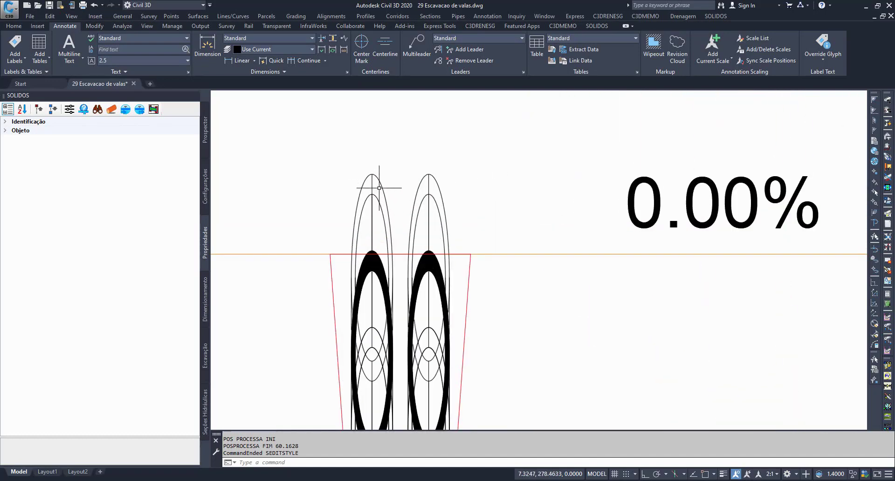
# Step: Select the rodovia alignment in plan and compare its crossing of the culvert with the projection in the profile view
pyautogui.scroll(-4, 348, 195)
pyautogui.moveTo(634, 247); pyautogui.dragTo(246, 232, button='middle')
pyautogui.scroll(-3, 335, 241)
pyautogui.scroll(6, 495, 234)
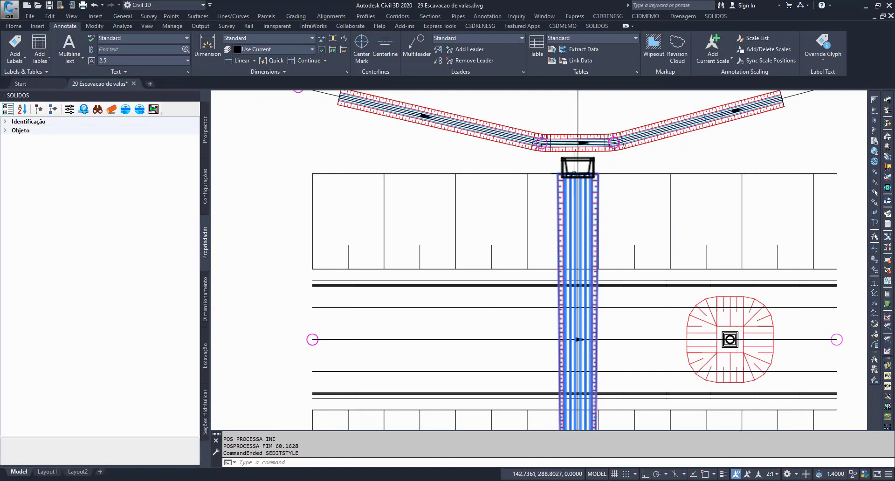
pyautogui.click(308, 336)
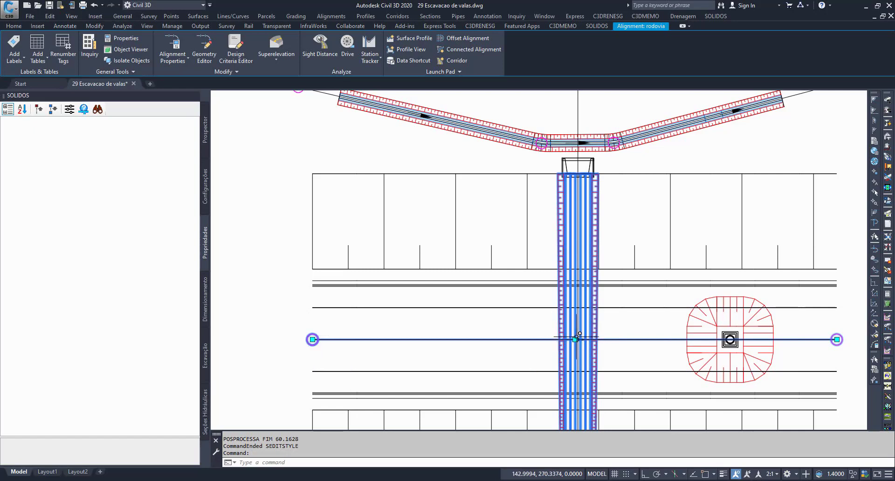
pyautogui.scroll(-3, 579, 335)
pyautogui.scroll(8, 355, 242)
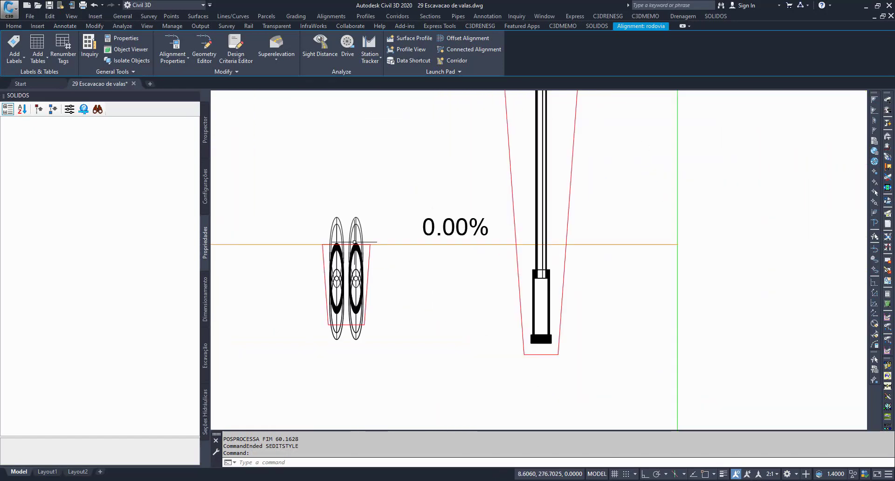
# Step: Examine the culvert's lower end structure in plan and compare it with the projected outlines in the profile view
pyautogui.moveTo(704, 348); pyautogui.dragTo(200, 190, button='middle')
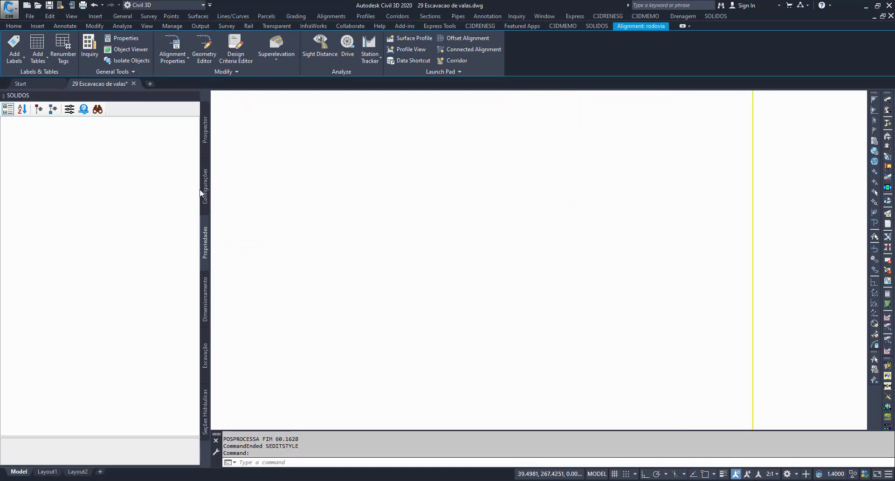
pyautogui.moveTo(663, 293); pyautogui.dragTo(246, 247, button='middle')
pyautogui.moveTo(634, 297)
pyautogui.mouseDown(button='middle')
pyautogui.moveTo(271, 446)
pyautogui.moveTo(153, 441)
pyautogui.mouseUp(button='middle')
pyautogui.moveTo(549, 409); pyautogui.dragTo(551, 150, button='middle')
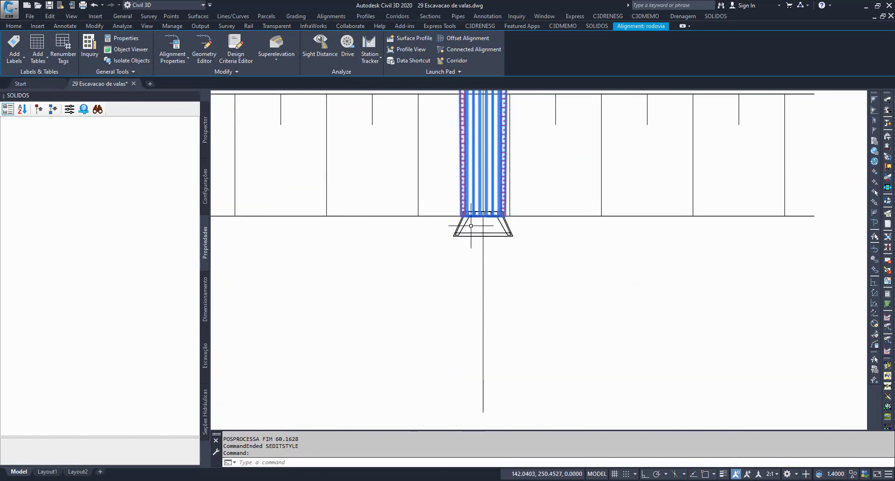
pyautogui.scroll(-7, 495, 269)
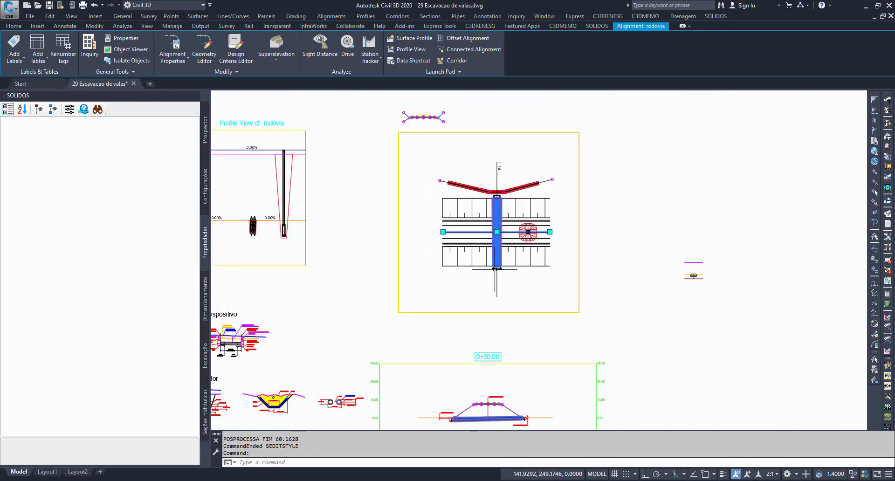
pyautogui.moveTo(495, 268)
pyautogui.mouseDown(button='middle')
pyautogui.moveTo(585, 224)
pyautogui.moveTo(722, 260)
pyautogui.mouseUp(button='middle')
pyautogui.scroll(7, 480, 214)
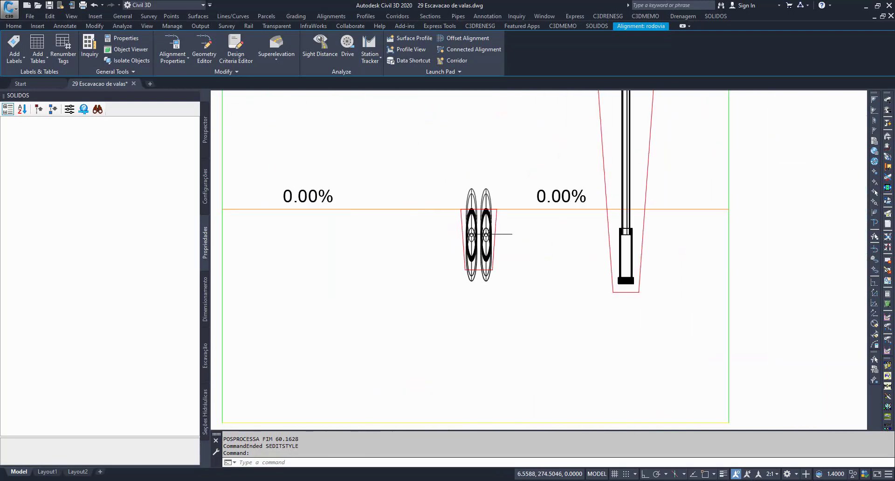
pyautogui.scroll(6, 473, 222)
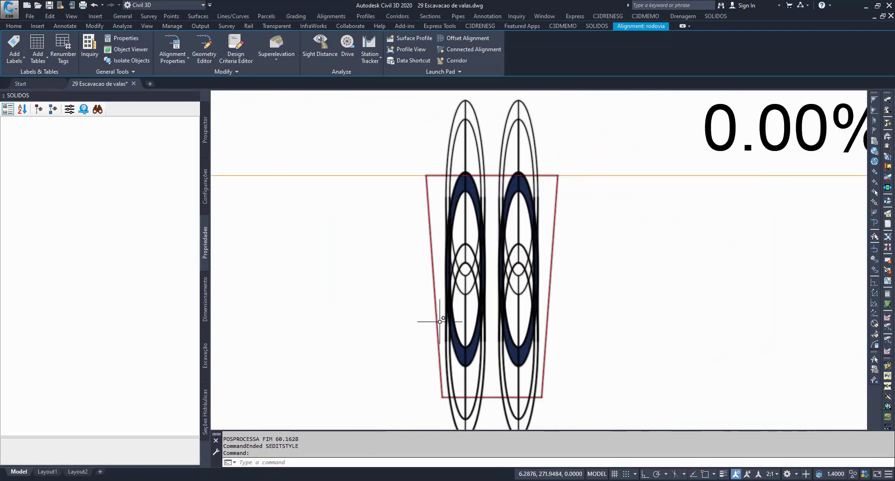
# Step: Clear the alignment selection, then check the start of the rodovia alignment and its crossing with the culvert in plan
pyautogui.scroll(-7, 391, 231)
pyautogui.moveTo(794, 221); pyautogui.dragTo(421, 260, button='middle')
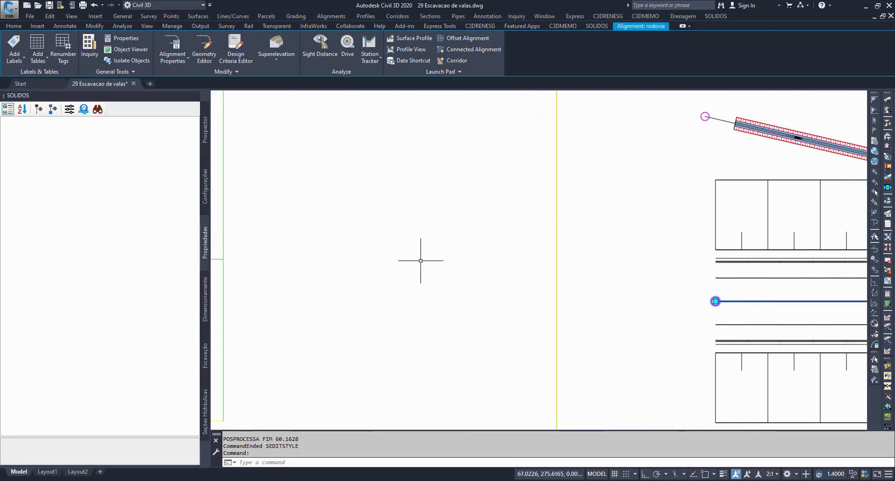
pyautogui.scroll(-4, 420, 260)
pyautogui.scroll(6, 638, 259)
pyautogui.press('Escape')
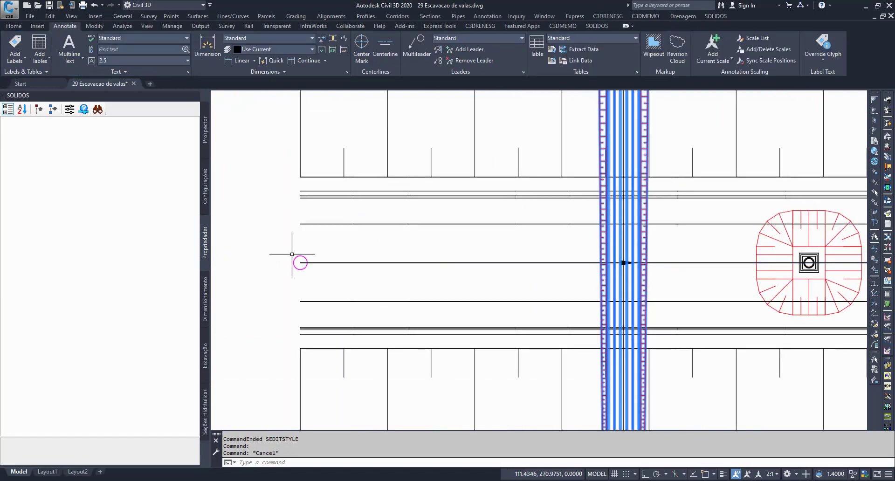
pyautogui.click(300, 261)
pyautogui.press('Escape')
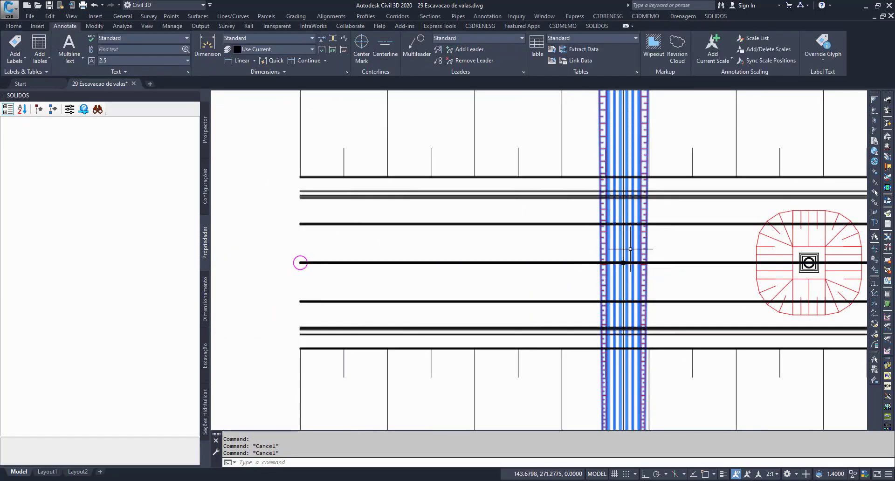
pyautogui.click(627, 254)
pyautogui.press('Escape')
pyautogui.scroll(-6, 605, 263)
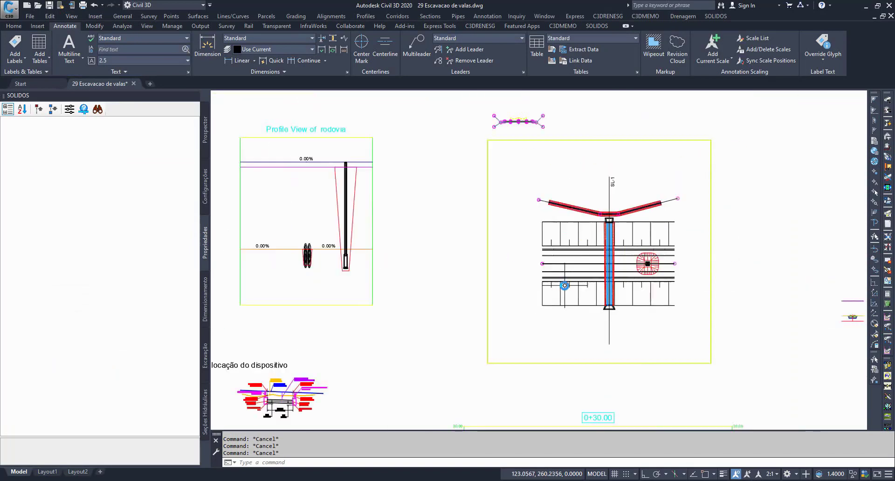
# Step: Open the style editor for the double-pipe culvert projection in the rodovia profile view
pyautogui.scroll(-2, 564, 285)
pyautogui.scroll(12, 495, 313)
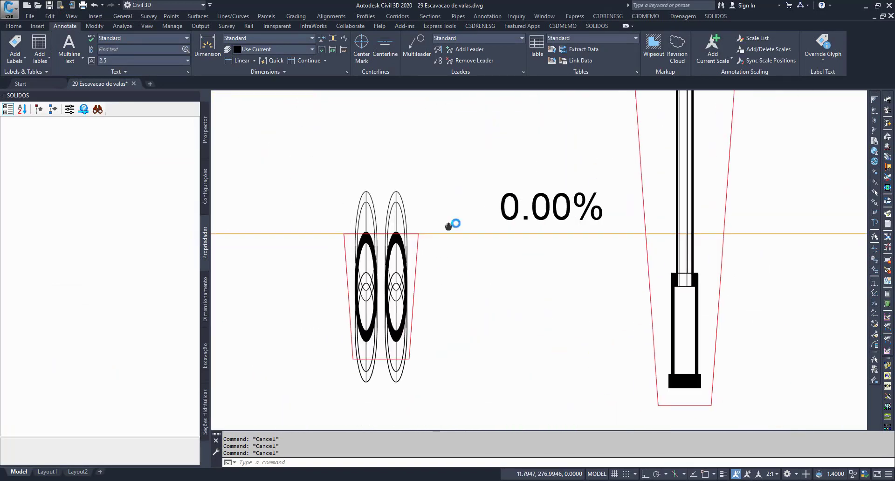
pyautogui.moveTo(448, 226); pyautogui.dragTo(582, 170, button='middle')
pyautogui.click(545, 149)
pyautogui.click(527, 160)
pyautogui.rightClick(525, 162)
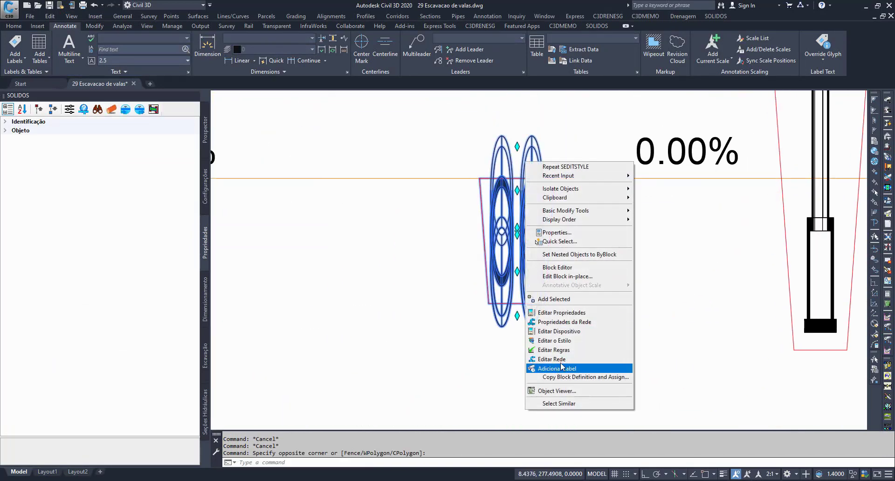
pyautogui.click(559, 340)
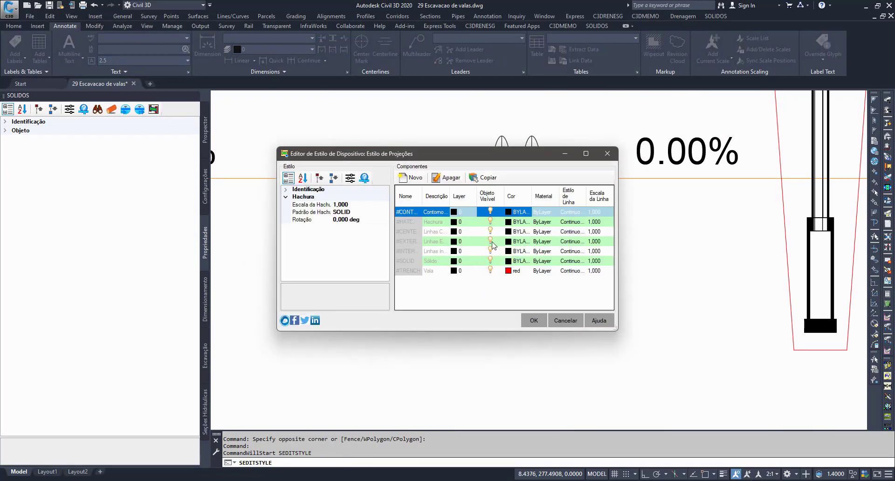
# Step: Hide the external lines, internal lines and Sólido components in the Estilo de Projeções style and apply the change
pyautogui.click(490, 240)
pyautogui.click(490, 250)
pyautogui.click(490, 260)
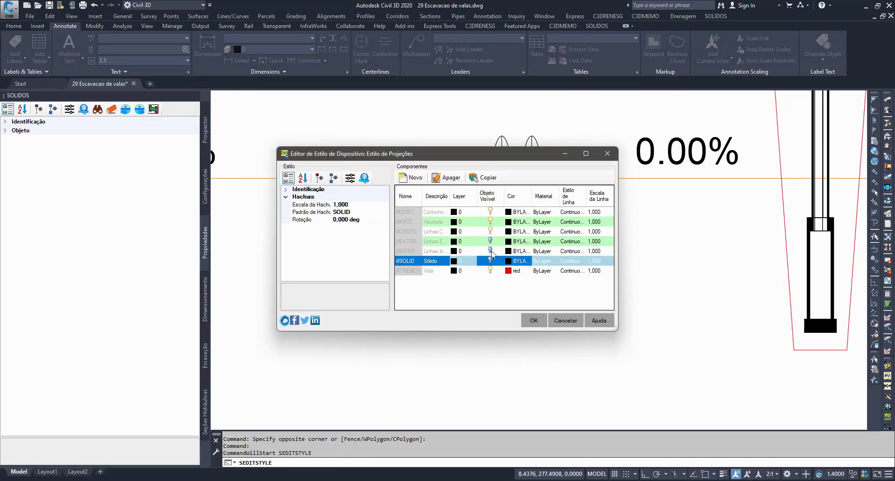
pyautogui.click(534, 320)
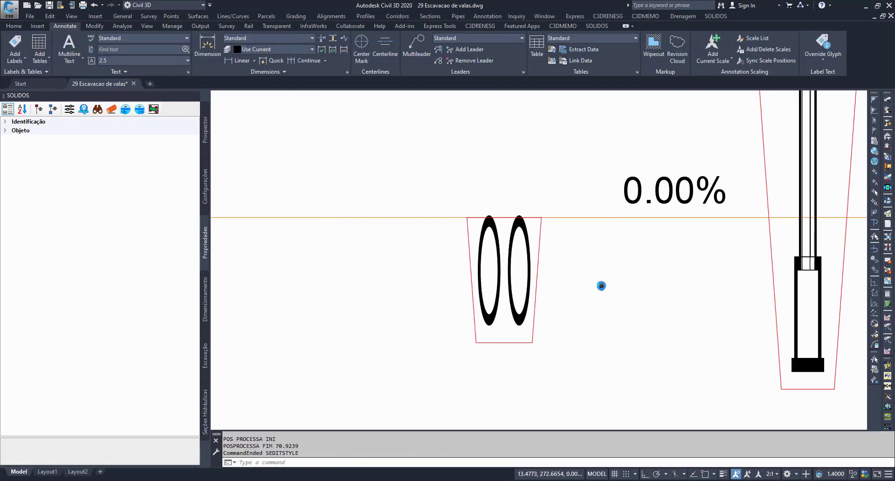
pyautogui.moveTo(601, 285)
pyautogui.mouseDown(button='middle')
pyautogui.moveTo(605, 314)
pyautogui.moveTo(565, 273)
pyautogui.mouseUp(button='middle')
pyautogui.press('Escape')
pyautogui.press('Escape')
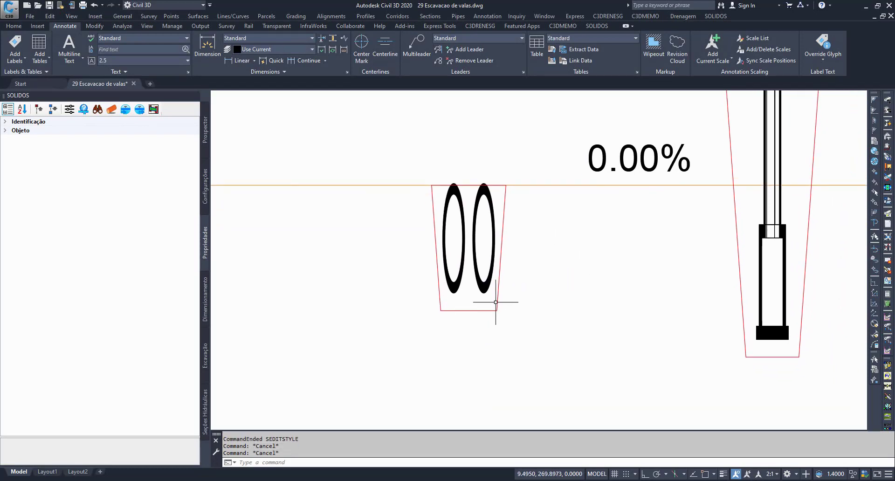
# Step: Select the simplified double-pipe projection with its trench, then compare it with the neighbouring device's projection in the profile view
pyautogui.click(495, 302)
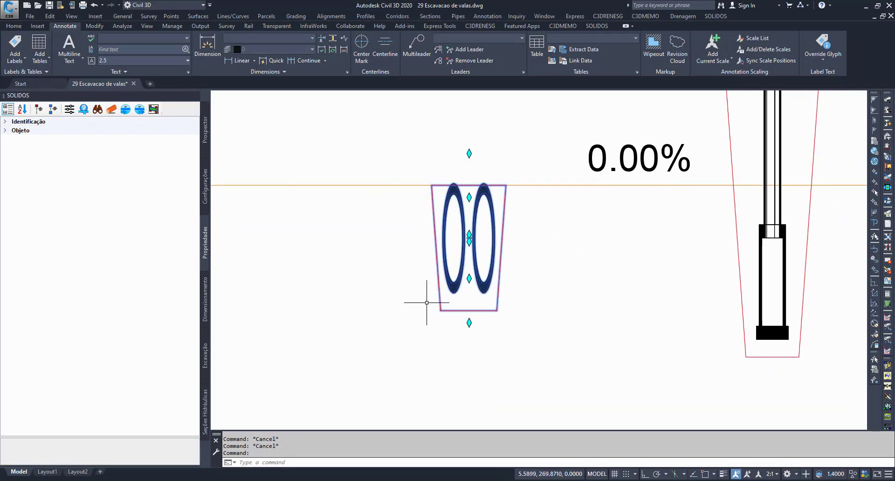
pyautogui.press('Escape')
pyautogui.press('Escape')
pyautogui.scroll(-3, 412, 310)
pyautogui.scroll(-2, 602, 242)
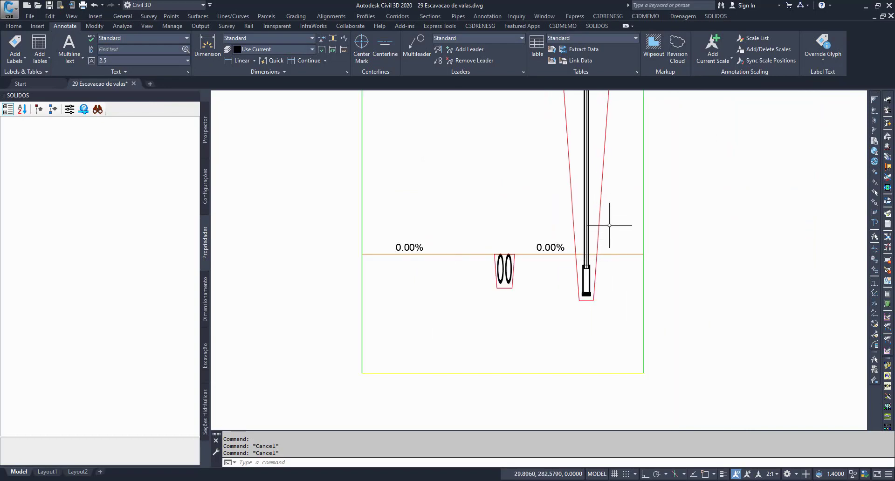
pyautogui.moveTo(588, 176); pyautogui.dragTo(600, 279, button='middle')
pyautogui.moveTo(525, 378); pyautogui.dragTo(534, 280, button='middle')
# Step: Inspect the double-pipe trench outline against the ground profile line in the profile view, then clear the selections
pyautogui.scroll(5, 616, 203)
pyautogui.click(534, 280)
pyautogui.click(464, 267)
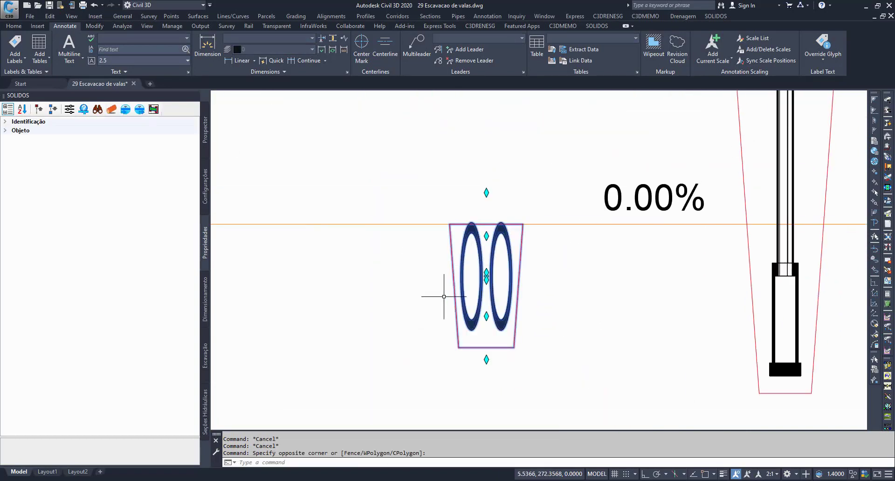
pyautogui.press('Escape')
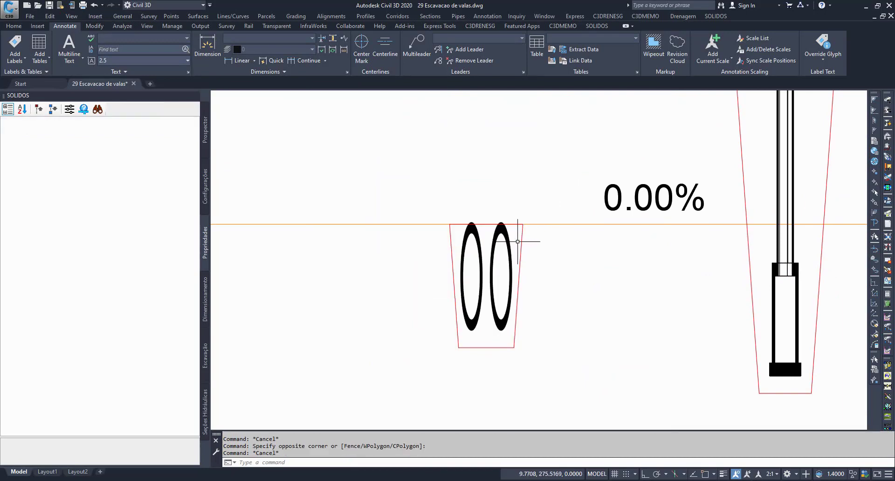
pyautogui.click(518, 238)
pyautogui.press('Escape')
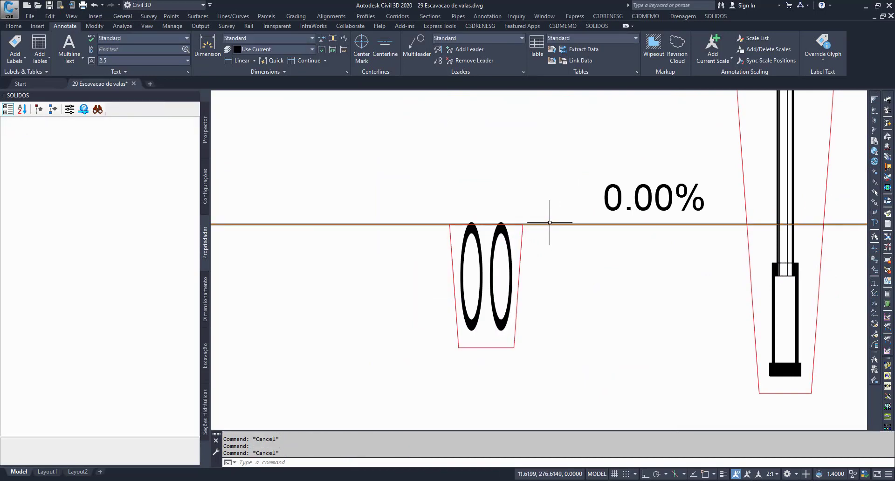
pyautogui.click(549, 223)
pyautogui.press('Escape')
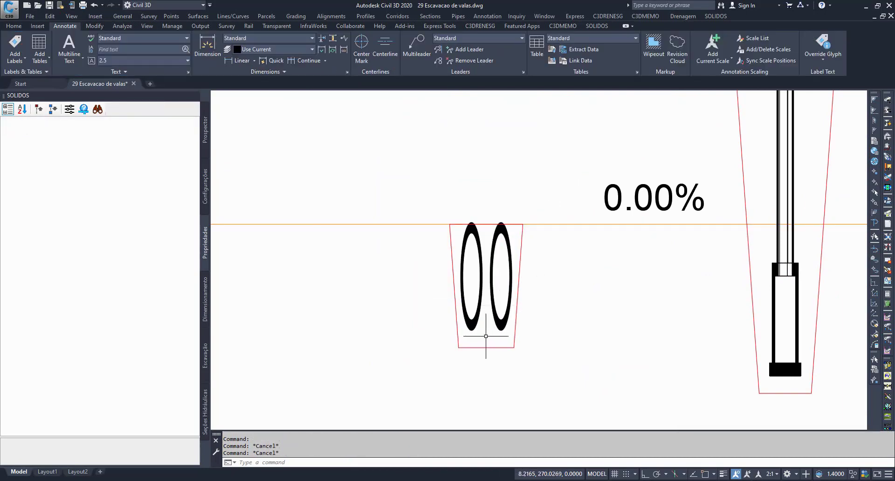
pyautogui.press('Escape')
# Step: Select the culvert pipes in section view 0+30.00 and show their full SOLIDOS properties
pyautogui.scroll(-6, 485, 336)
pyautogui.scroll(8, 530, 299)
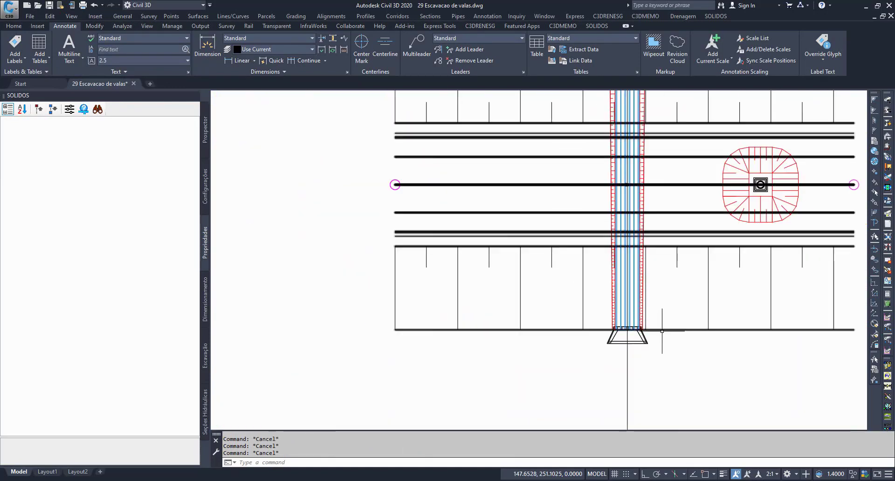
pyautogui.moveTo(661, 326); pyautogui.dragTo(517, 344, button='middle')
pyautogui.scroll(-5, 485, 285)
pyautogui.moveTo(495, 302); pyautogui.dragTo(515, 152, button='middle')
pyautogui.scroll(2, 494, 348)
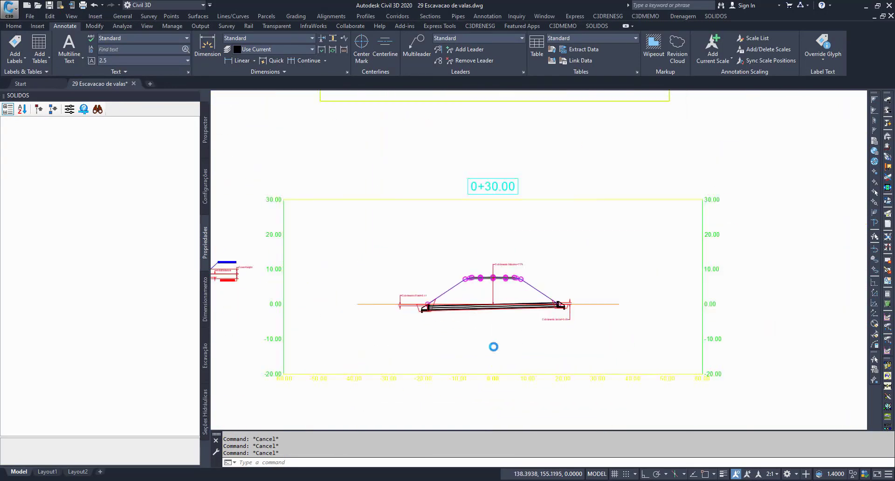
pyautogui.scroll(5, 459, 298)
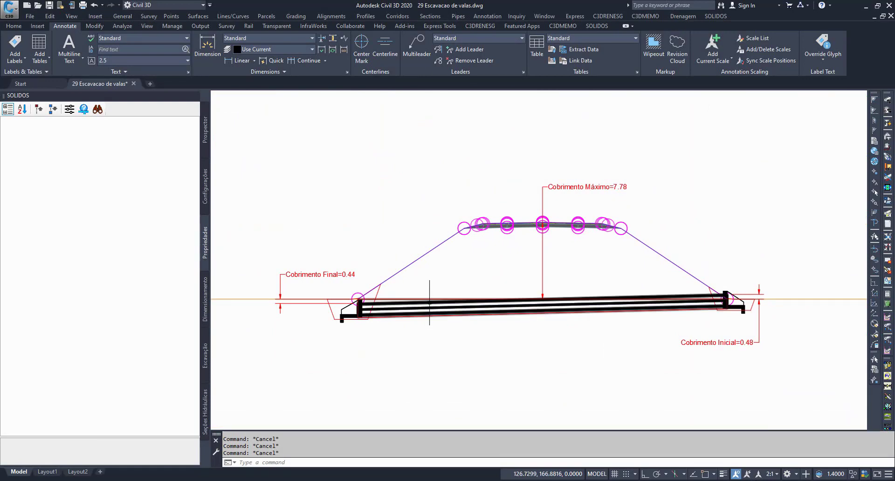
pyautogui.click(429, 302)
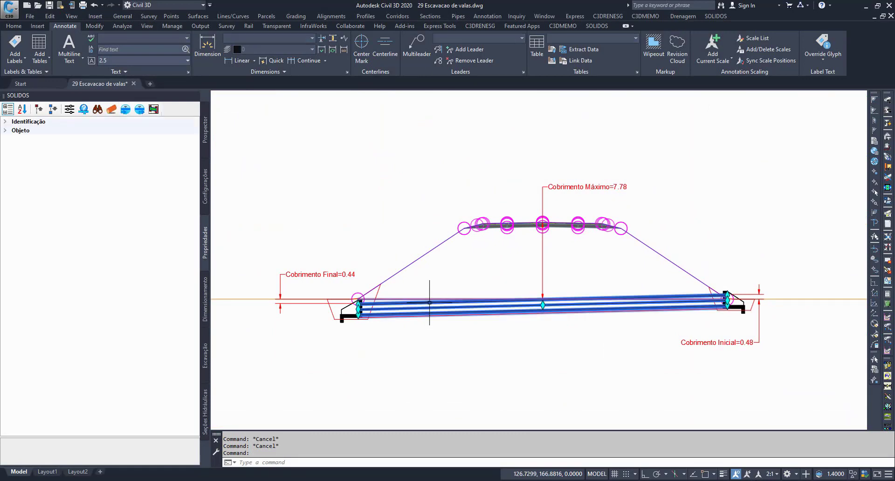
pyautogui.click(111, 109)
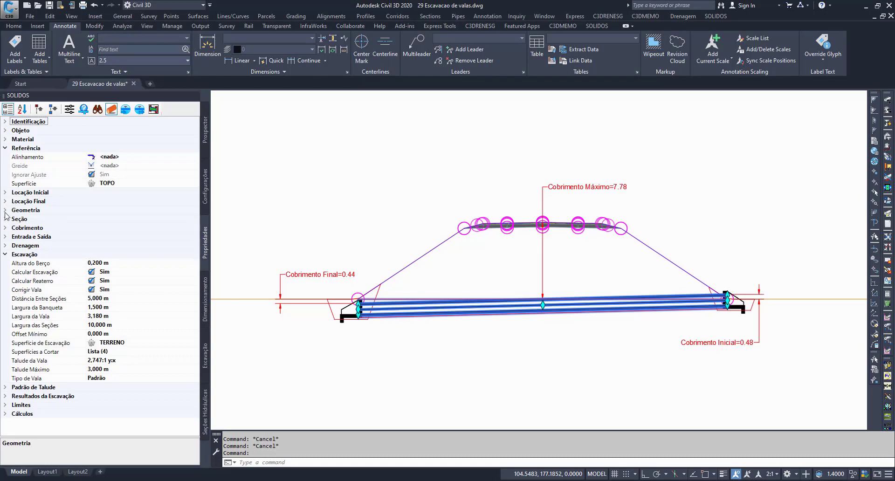
# Step: Review the culvert's Declividade, Código Catálogo and Coeficiente de Manning properties
pyautogui.click(5, 210)
pyautogui.click(60, 257)
pyautogui.click(75, 254)
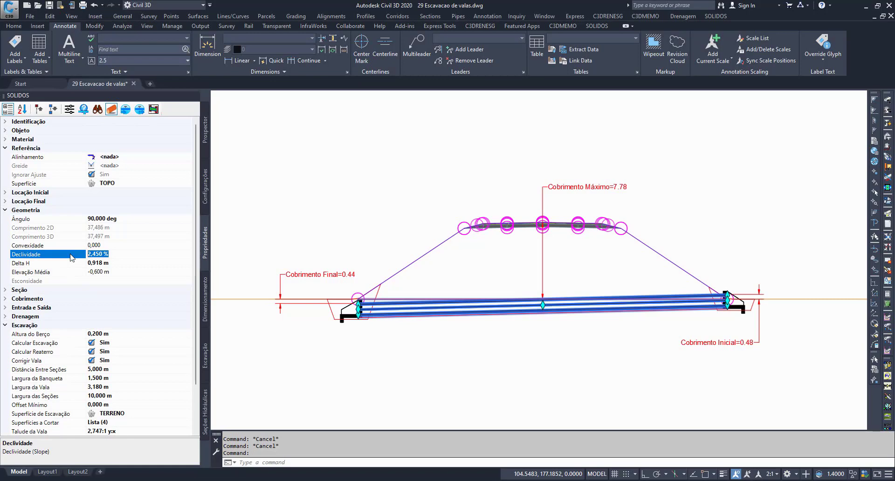
pyautogui.click(5, 131)
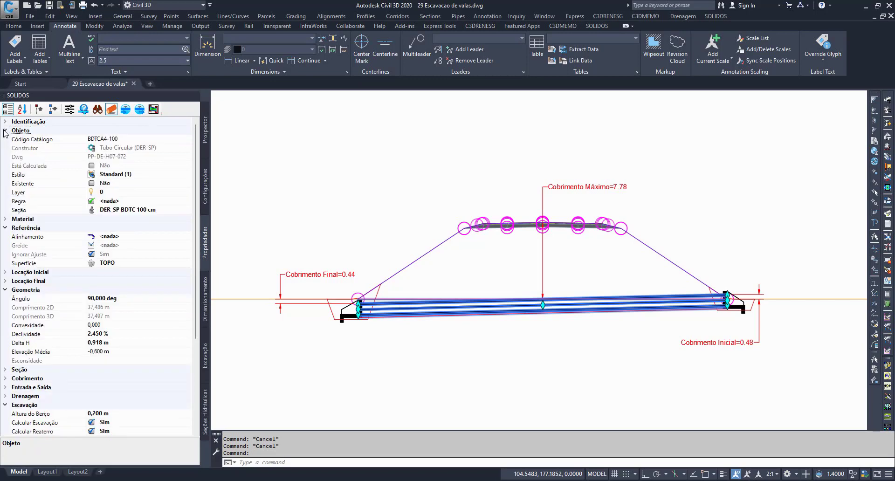
pyautogui.click(44, 139)
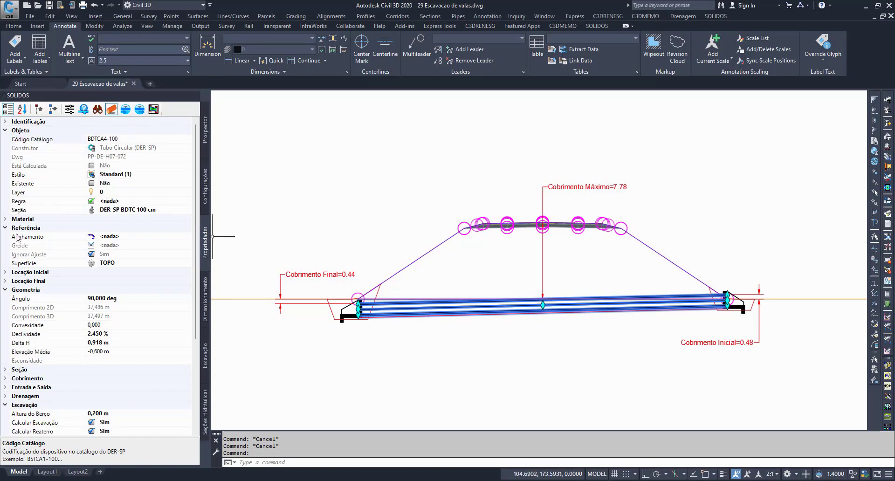
pyautogui.click(5, 219)
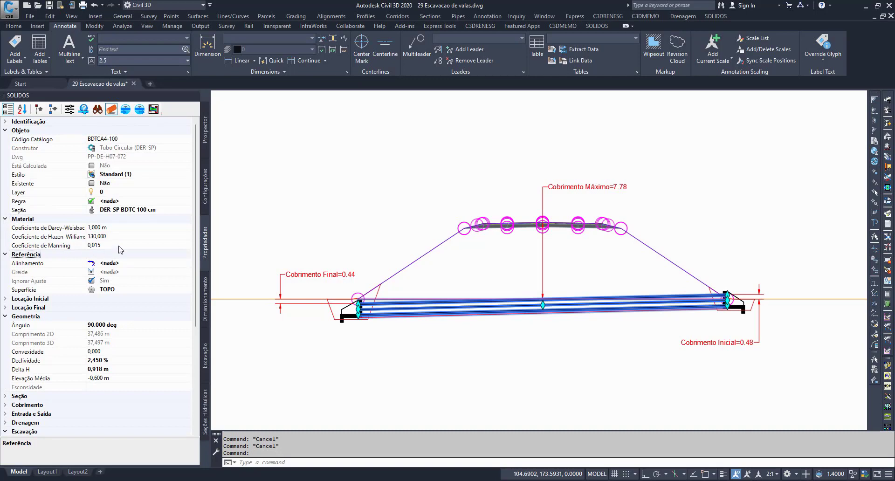
pyautogui.click(100, 245)
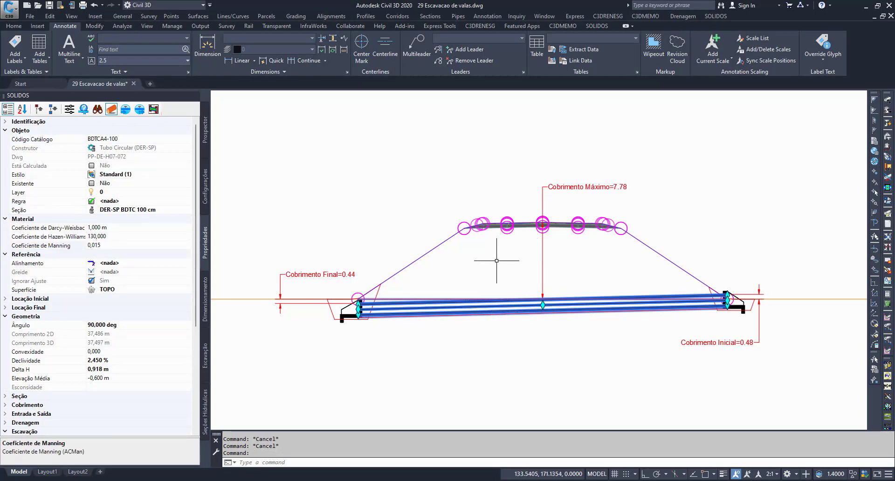
# Step: Collapse the Objeto and Escavação property groups and check the culvert's Cobr Máximo Admissível under Limites
pyautogui.click(5, 131)
pyautogui.click(4, 352)
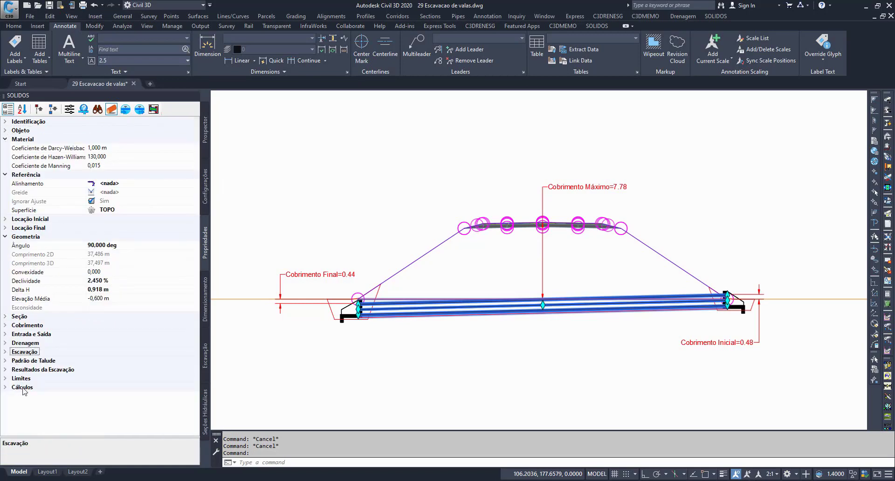
pyautogui.click(5, 378)
pyautogui.click(23, 387)
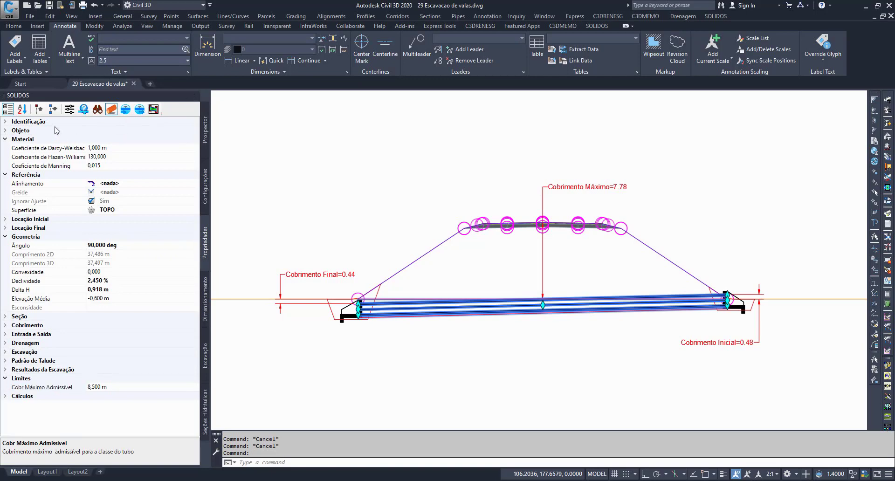
# Step: Change the culvert's Código Catálogo to BDTCA2-100
pyautogui.click(5, 130)
pyautogui.click(35, 139)
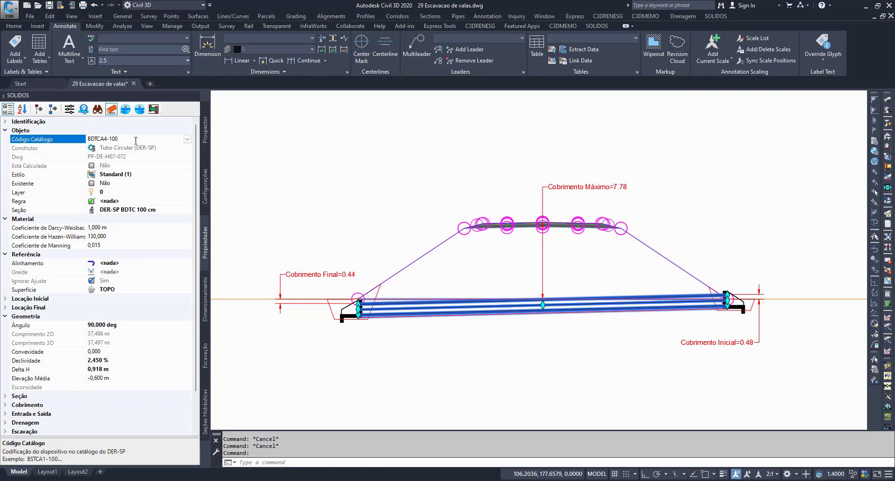
pyautogui.click(186, 139)
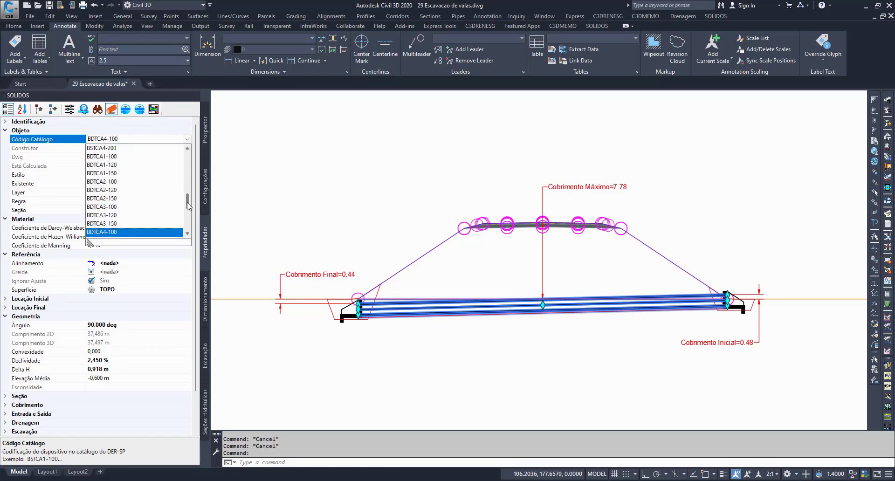
pyautogui.moveTo(188, 206)
pyautogui.mouseDown()
pyautogui.moveTo(190, 193)
pyautogui.moveTo(189, 212)
pyautogui.mouseUp()
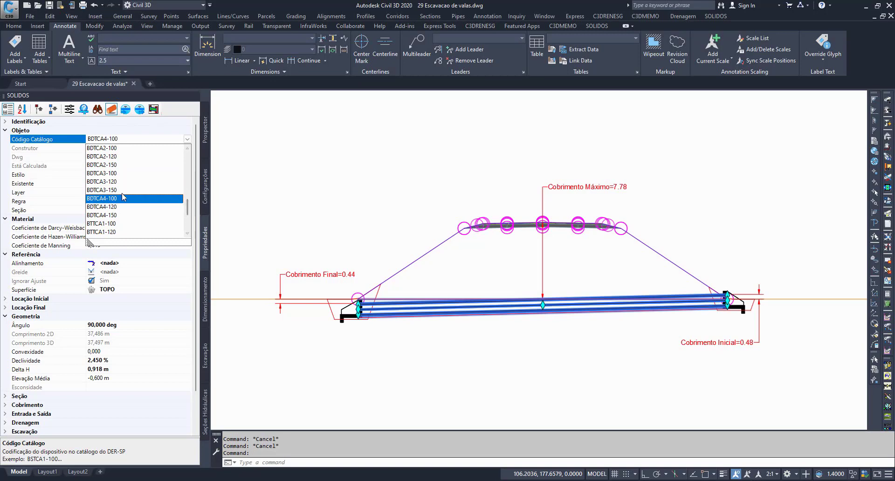
pyautogui.scroll(1, 126, 191)
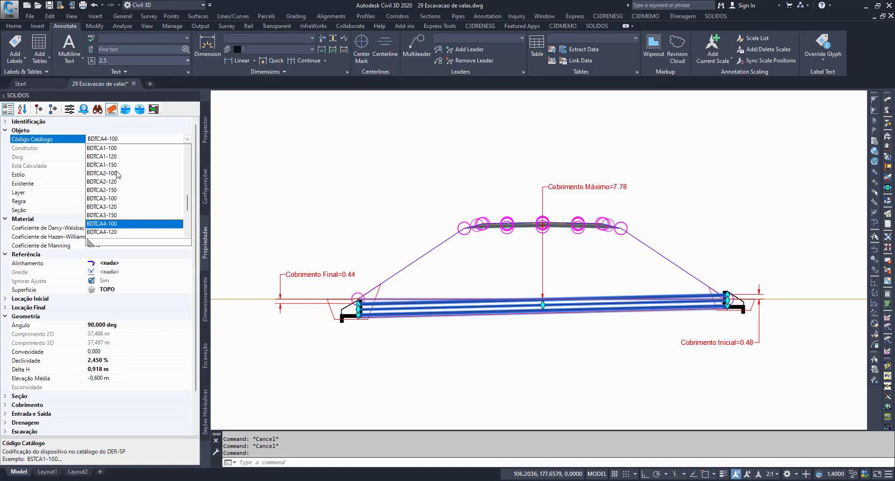
pyautogui.click(111, 173)
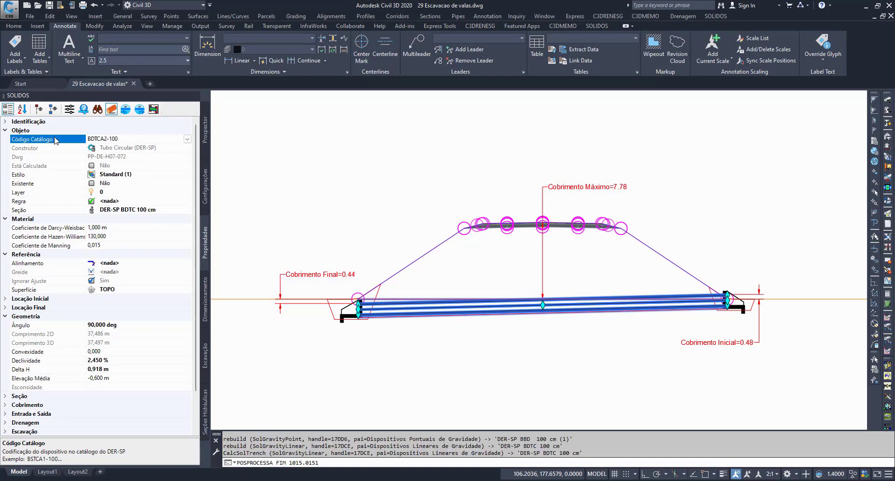
# Step: Compare the culvert's Cobr Máximo Admissível with the Cobrimento Máximo label in the section view, then reselect the pipes
pyautogui.scroll(-1, 198, 185)
pyautogui.scroll(-1, 198, 185)
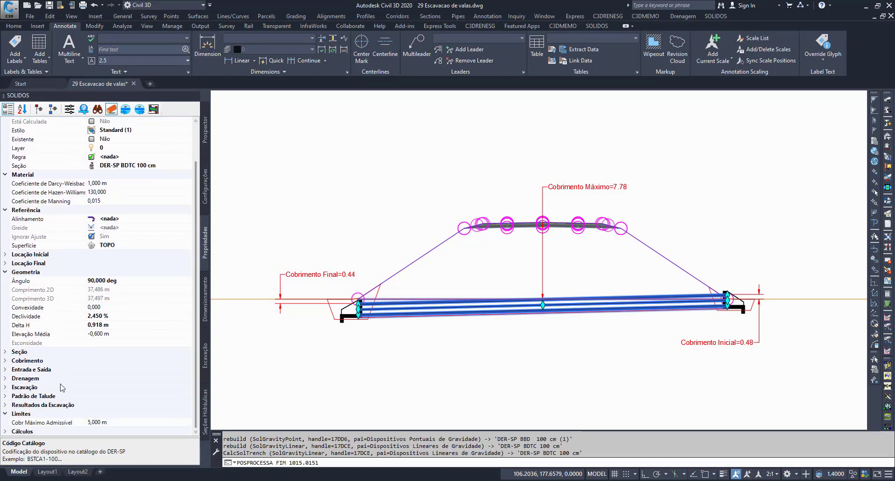
pyautogui.click(56, 423)
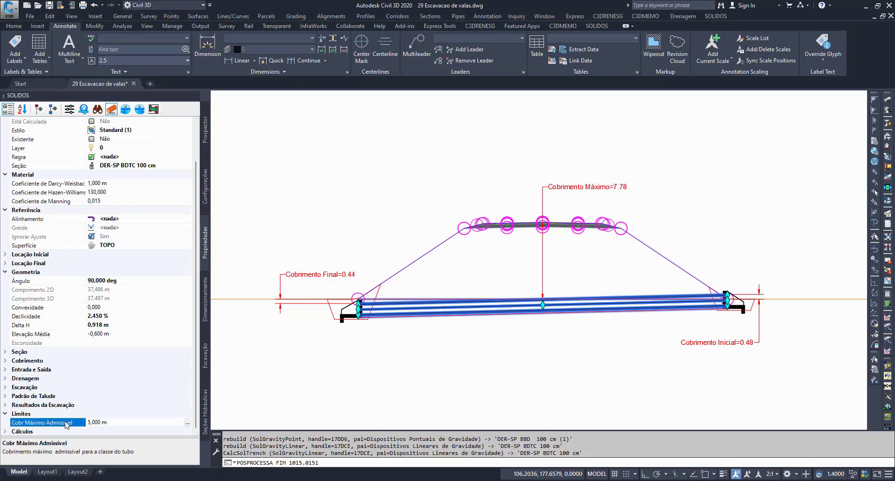
pyautogui.click(587, 186)
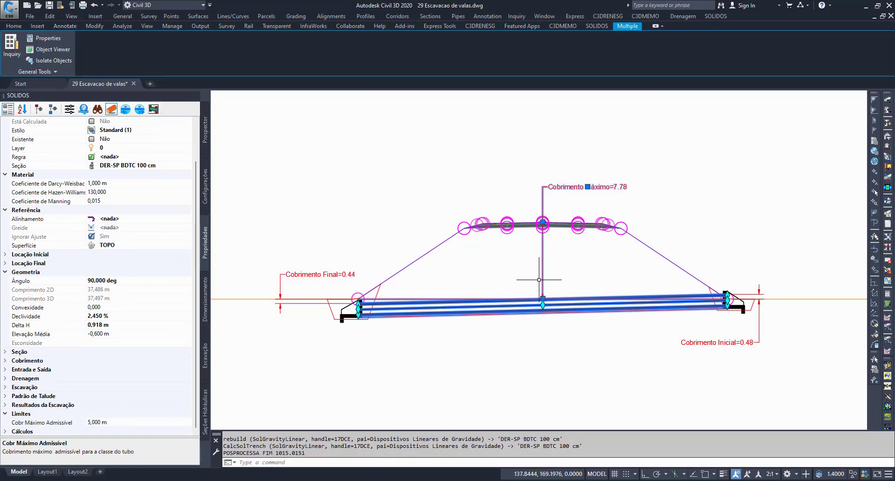
pyautogui.press('Escape')
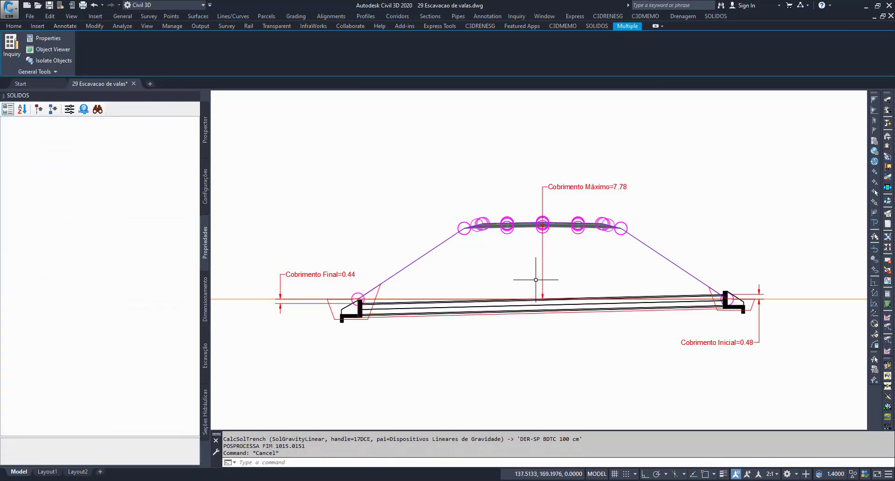
pyautogui.press('Escape')
pyautogui.press('Escape')
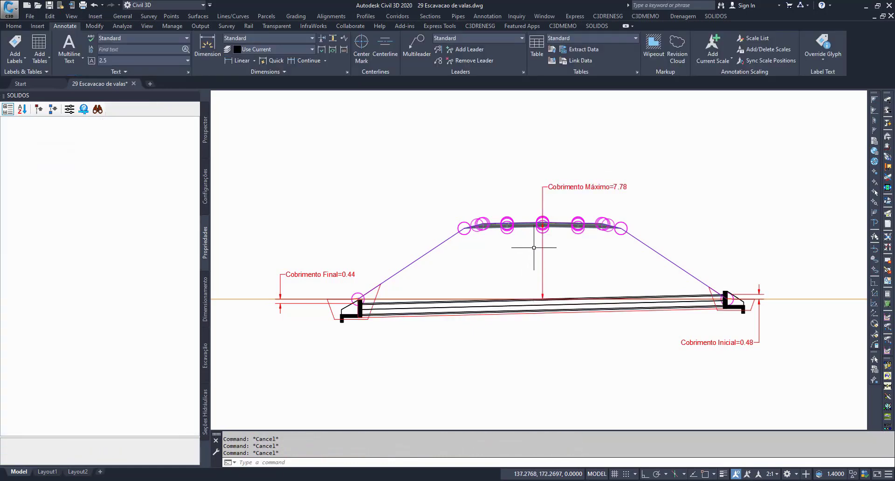
pyautogui.click(522, 304)
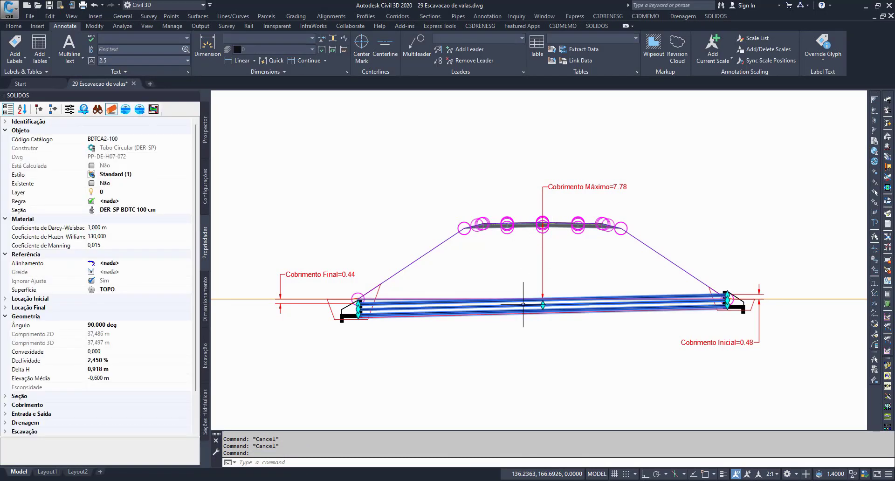
# Step: Check the culvert's Cobr Máximo Admissível limit and its Código Catálogo in the object properties
pyautogui.scroll(-2, 52, 378)
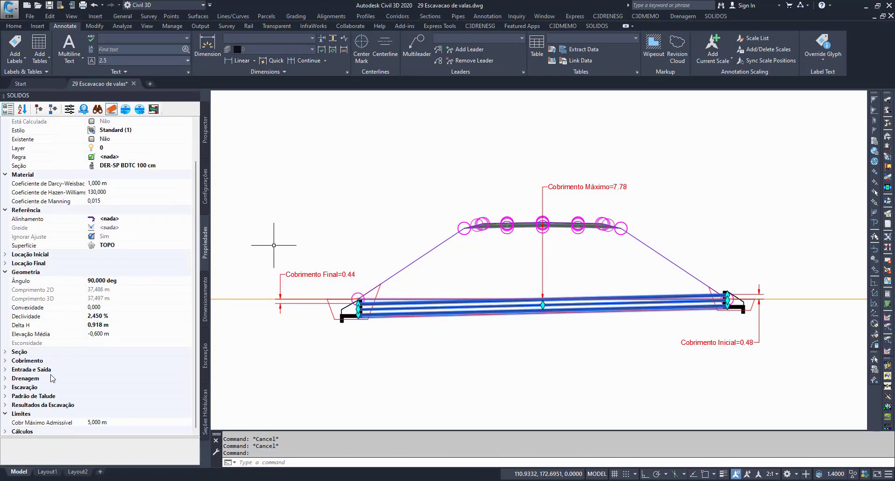
pyautogui.click(31, 422)
pyautogui.scroll(2, 31, 423)
pyautogui.click(37, 140)
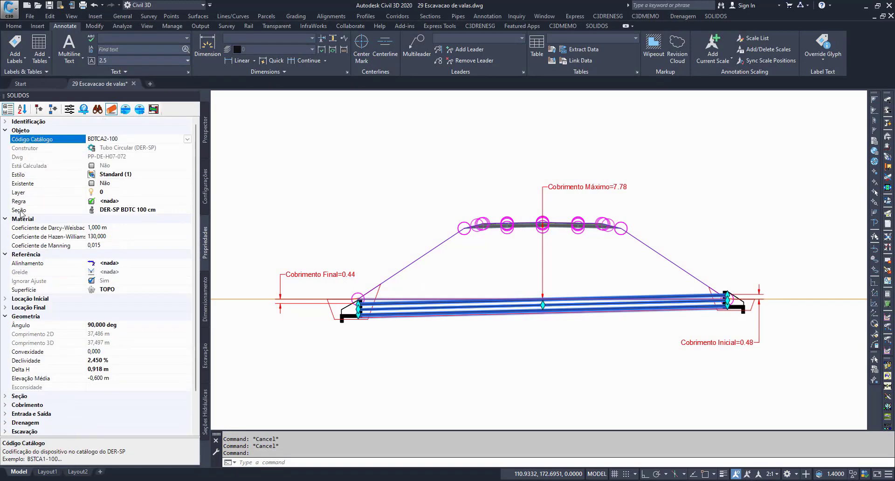
# Step: Open the Tubo Circular (DER-SP) custom section for editing from Dispositivos Lineares de Gravidade and widen its property creation table
pyautogui.click(205, 189)
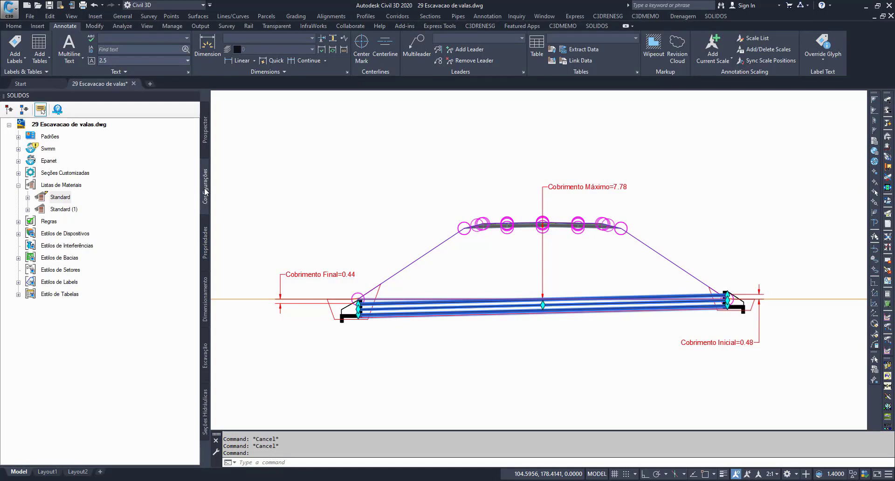
pyautogui.doubleClick(65, 173)
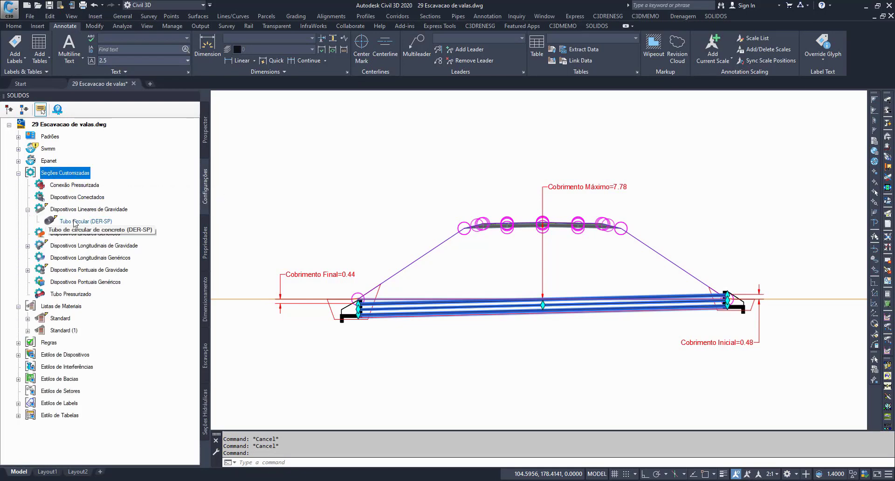
pyautogui.click(74, 221)
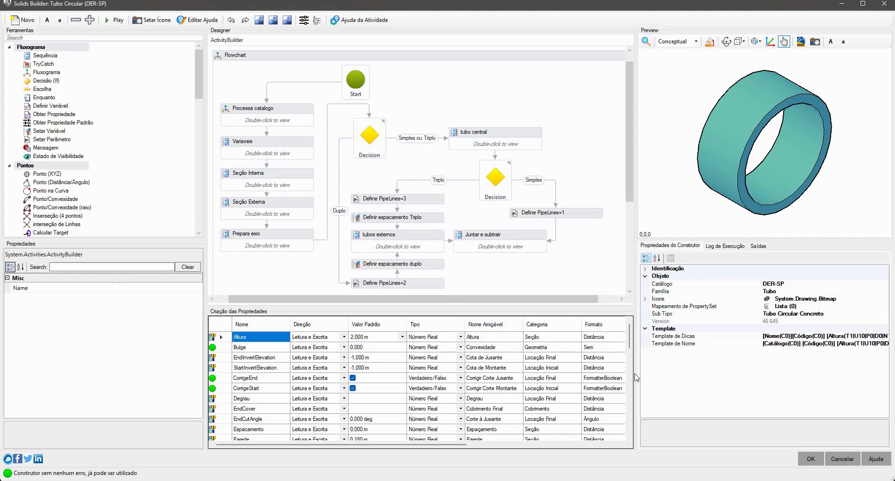
pyautogui.moveTo(637, 377); pyautogui.dragTo(709, 369)
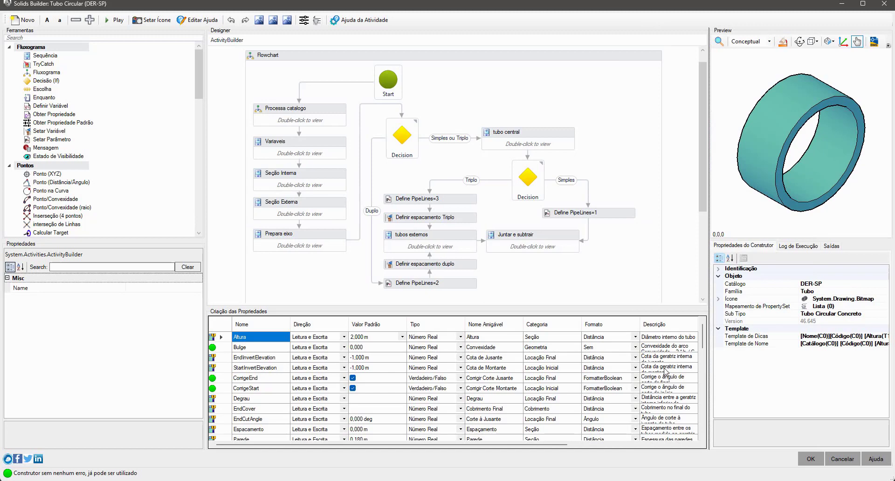
# Step: Sort the constructor's properties by Categoria, select CobMaxAdm in the Limites category and examine its formula
pyautogui.click(263, 369)
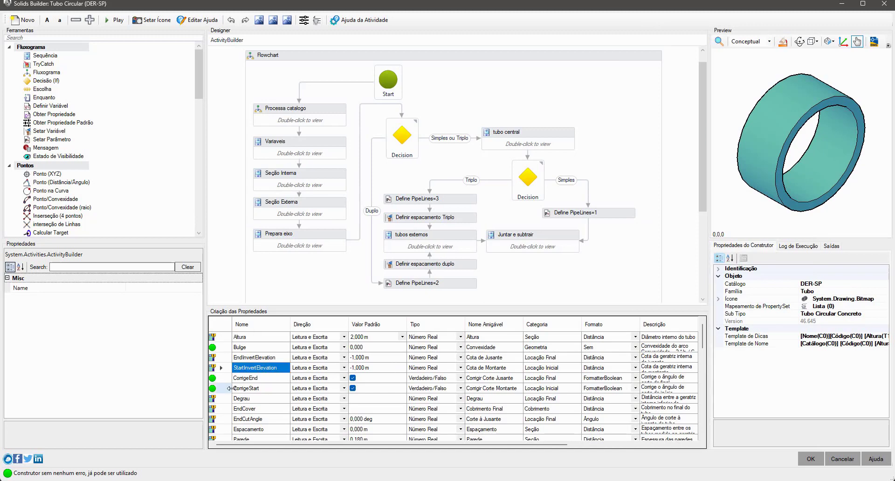
pyautogui.click(566, 325)
pyautogui.click(559, 400)
pyautogui.scroll(-5, 557, 400)
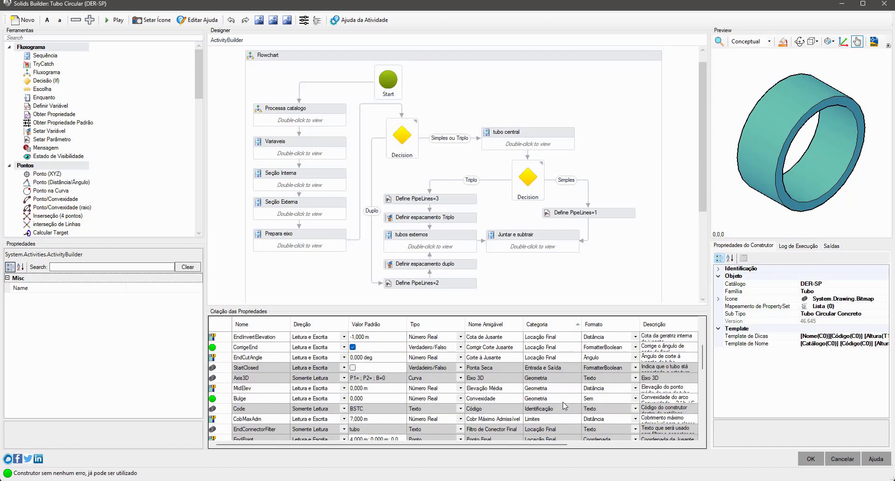
pyautogui.scroll(1, 561, 400)
pyautogui.click(572, 387)
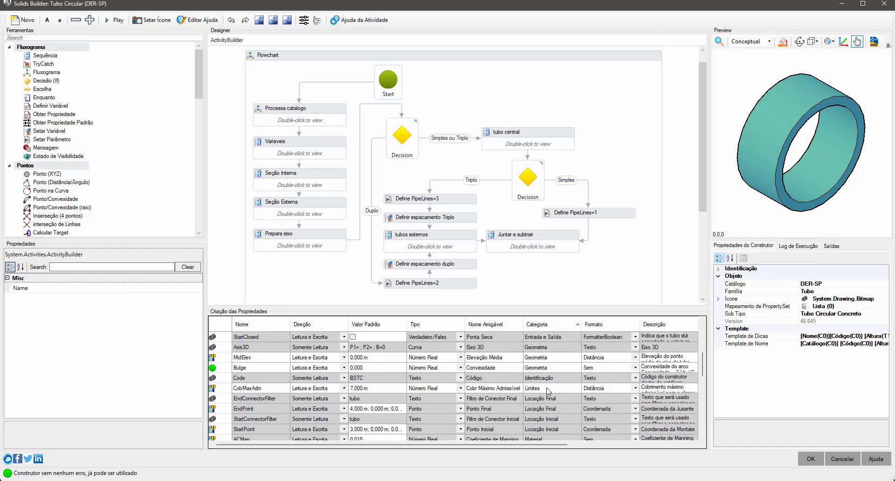
pyautogui.click(215, 387)
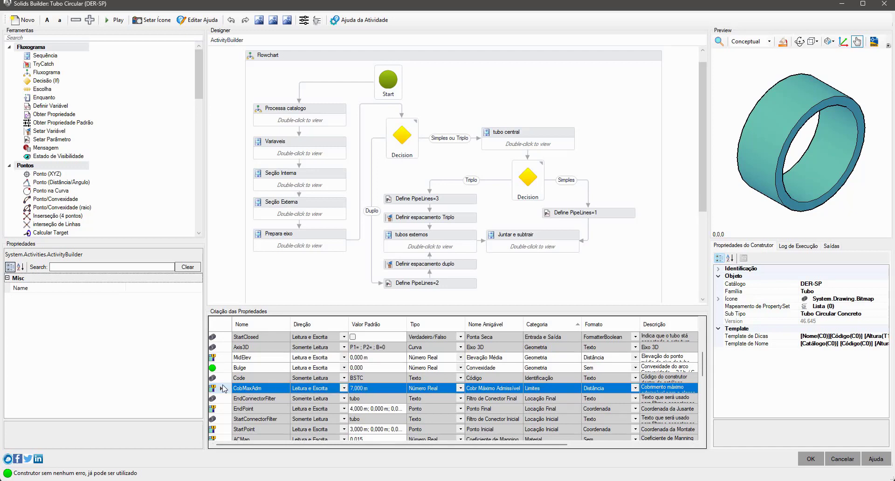
pyautogui.moveTo(225, 388)
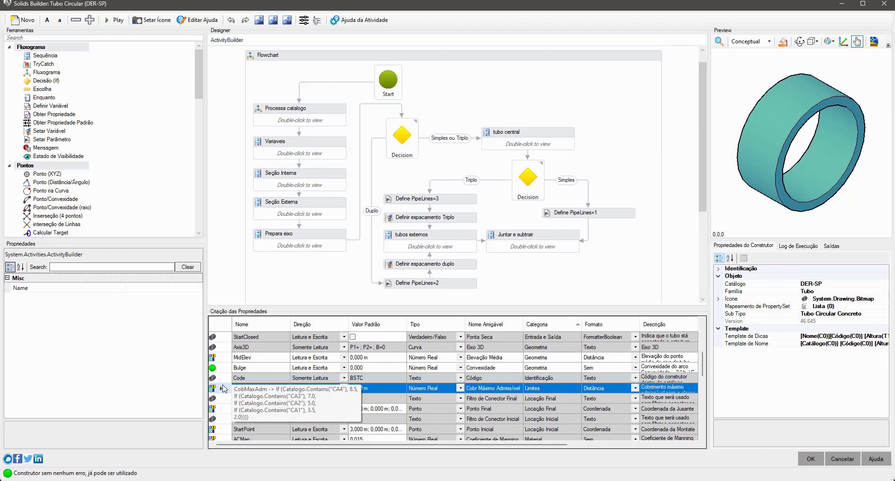
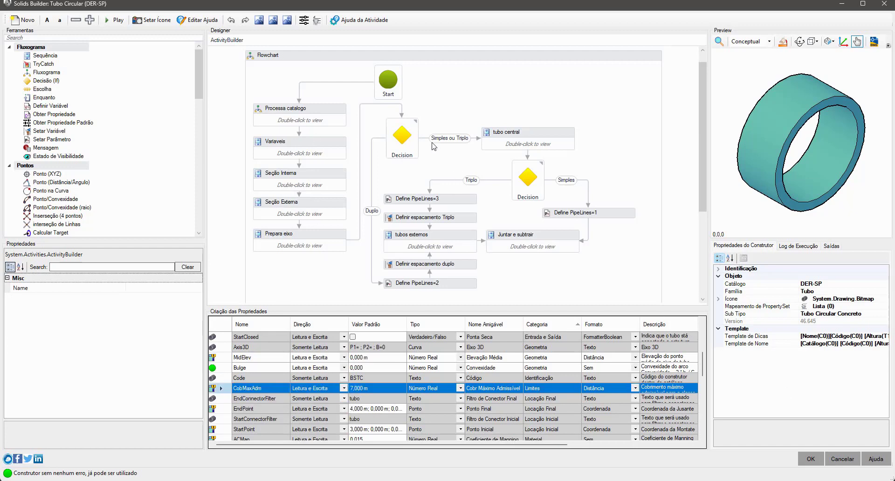
# Step: Sort the constructor's properties by Nome Amigável and locate the Código Catálogo property
pyautogui.click(272, 401)
pyautogui.click(268, 420)
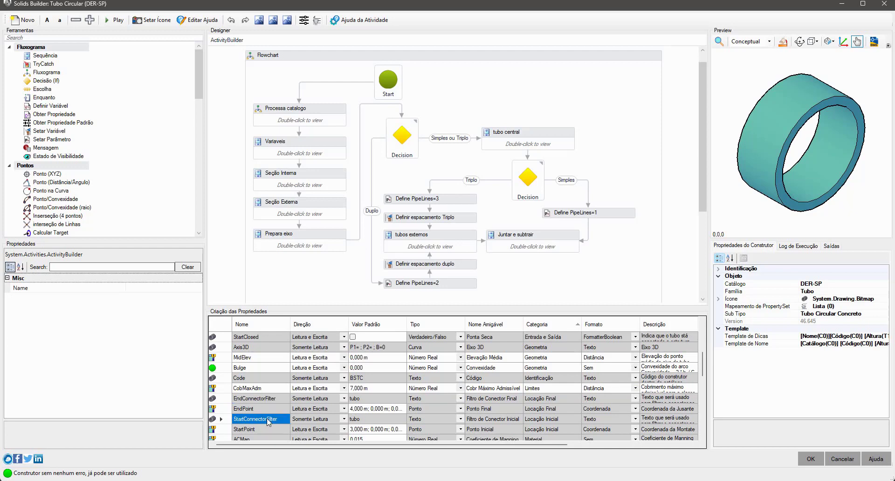
pyautogui.scroll(5, 268, 419)
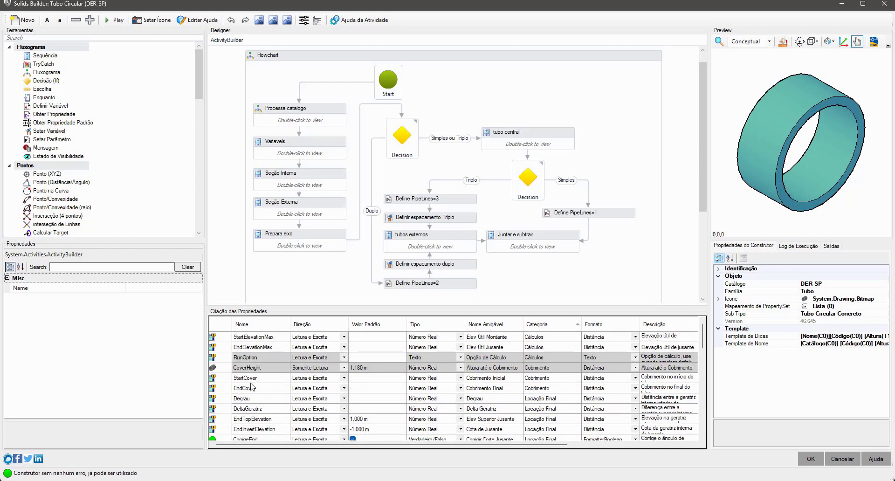
pyautogui.click(267, 369)
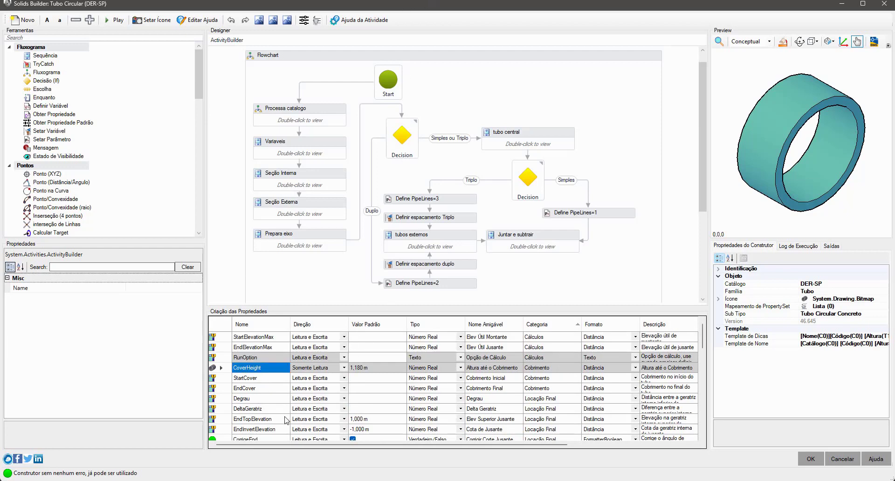
pyautogui.click(261, 326)
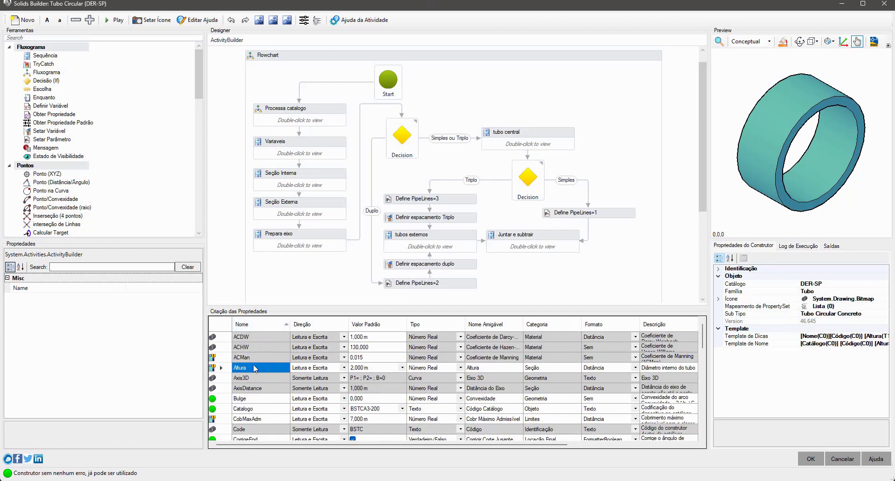
pyautogui.click(512, 325)
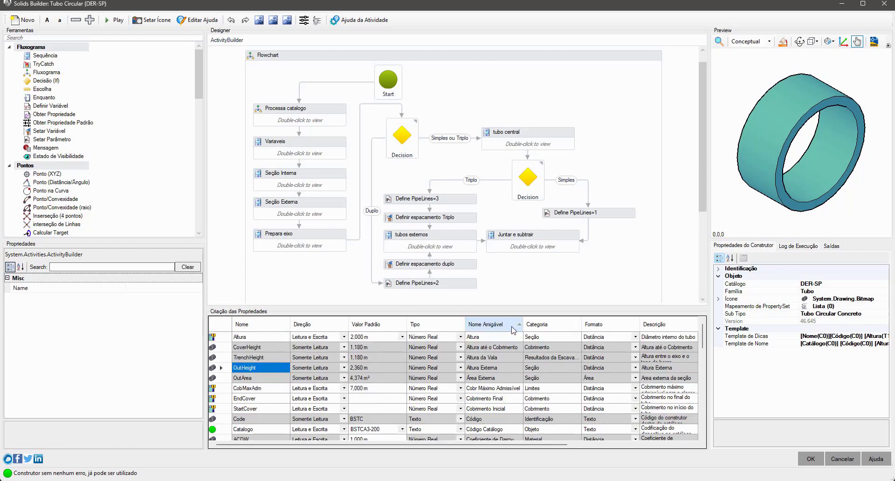
pyautogui.click(490, 399)
pyautogui.click(495, 429)
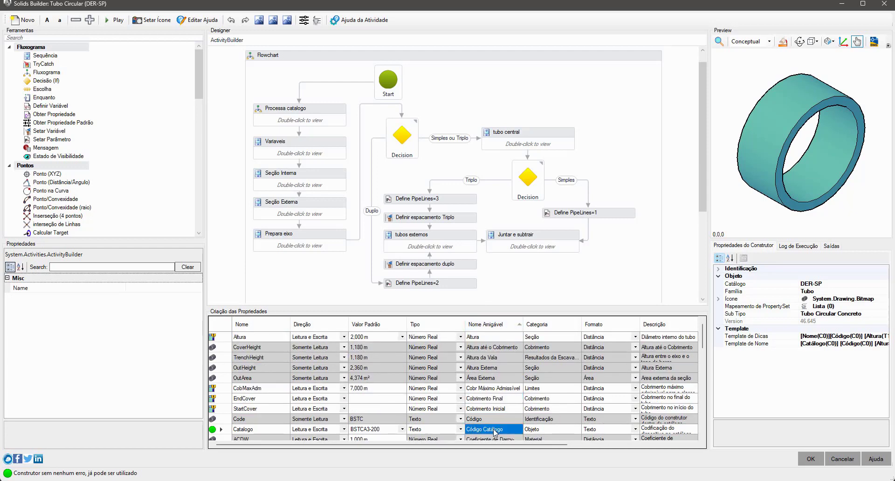
# Step: Review the catalogue codes offered as the Valor Padrão of the Catalogo property
pyautogui.click(252, 429)
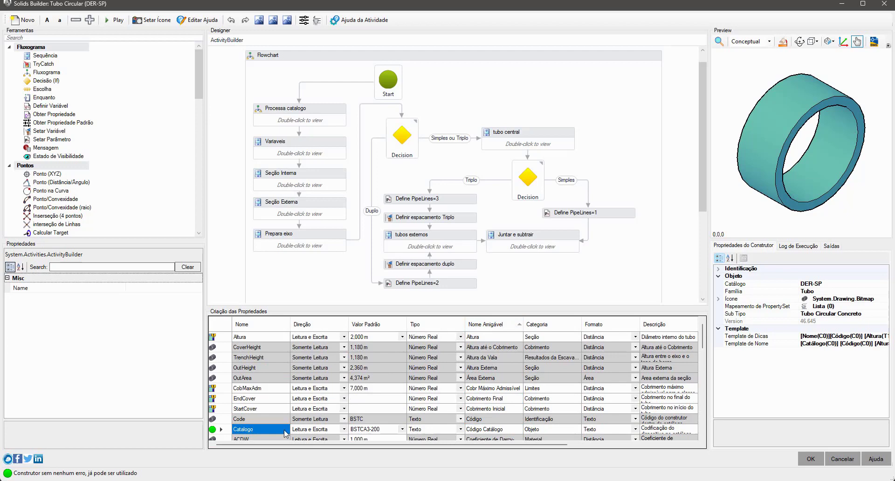
pyautogui.click(380, 429)
pyautogui.click(396, 430)
pyautogui.click(396, 429)
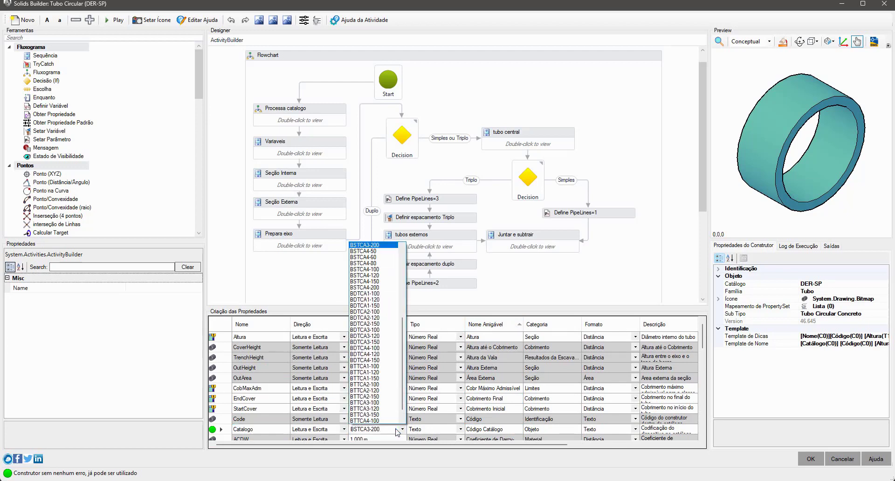
pyautogui.click(398, 430)
# Step: Read Catalogo's full Valores list in an enlarged text editor and close it without changes
pyautogui.moveTo(350, 446); pyautogui.dragTo(541, 466)
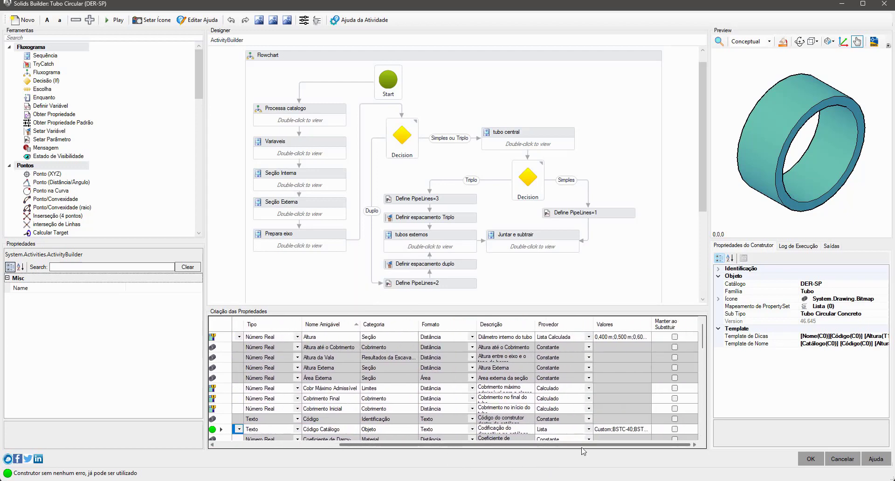
pyautogui.doubleClick(615, 430)
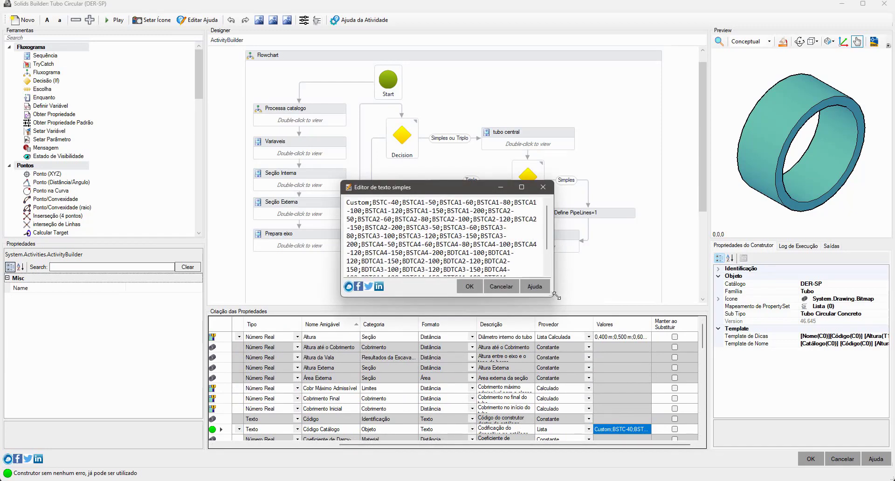
pyautogui.moveTo(556, 295); pyautogui.dragTo(628, 313)
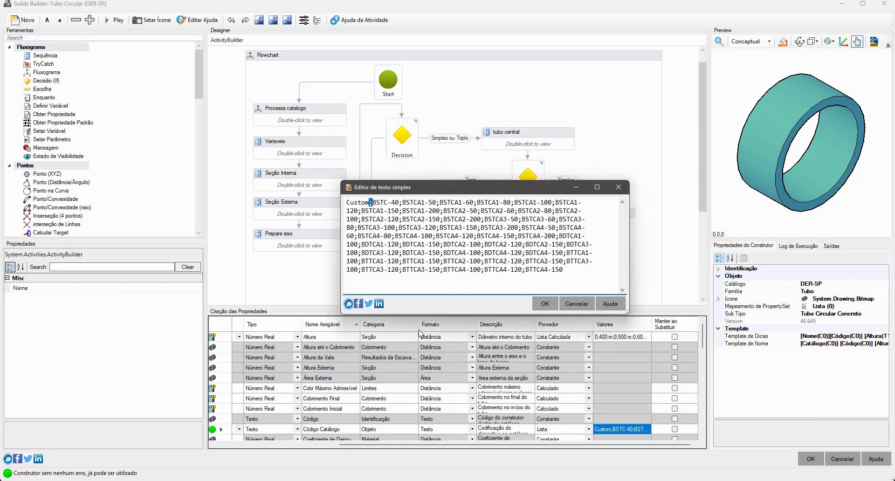
pyautogui.click(576, 303)
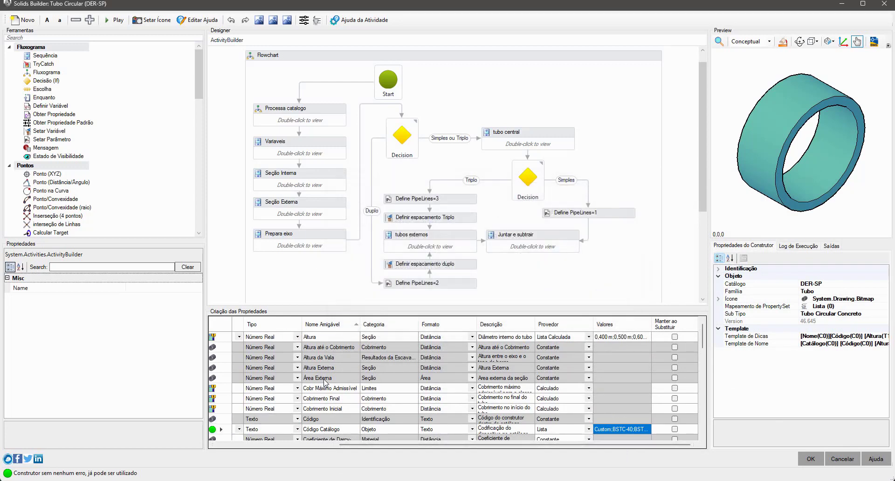
# Step: Go through the height, area and cover properties around CobMaxAdm, finishing on the CobMaxAdm row and its name
pyautogui.moveTo(373, 445); pyautogui.dragTo(255, 444)
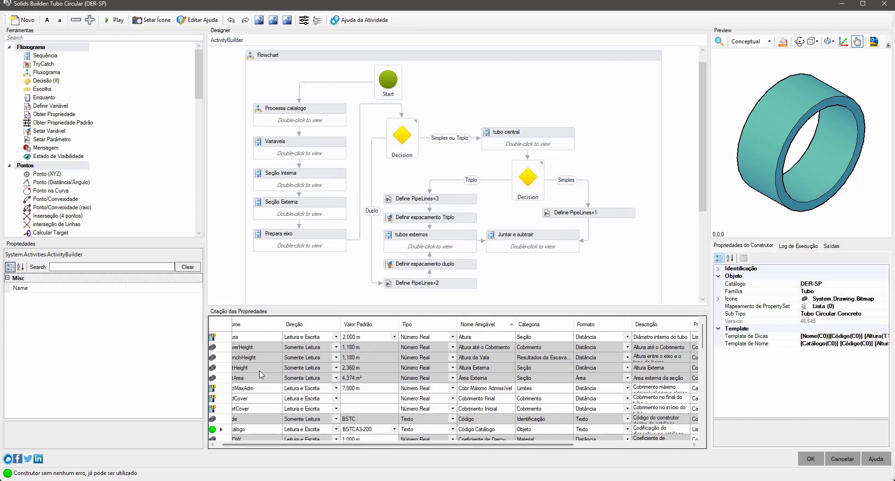
pyautogui.click(259, 371)
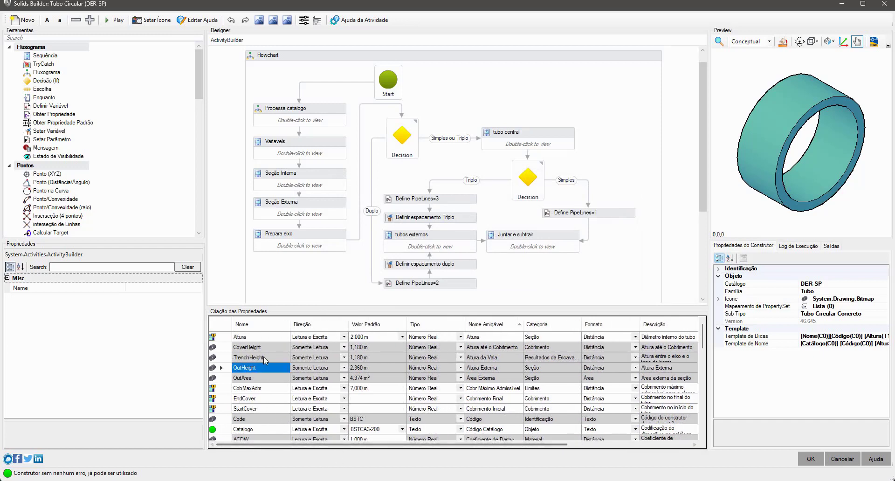
pyautogui.click(262, 357)
pyautogui.click(259, 382)
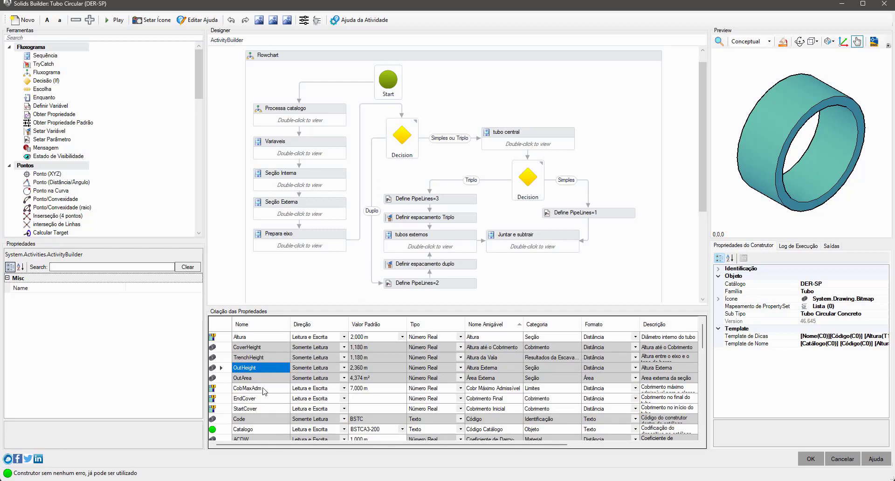
pyautogui.click(263, 388)
pyautogui.click(261, 399)
pyautogui.click(261, 408)
pyautogui.click(261, 398)
pyautogui.click(269, 381)
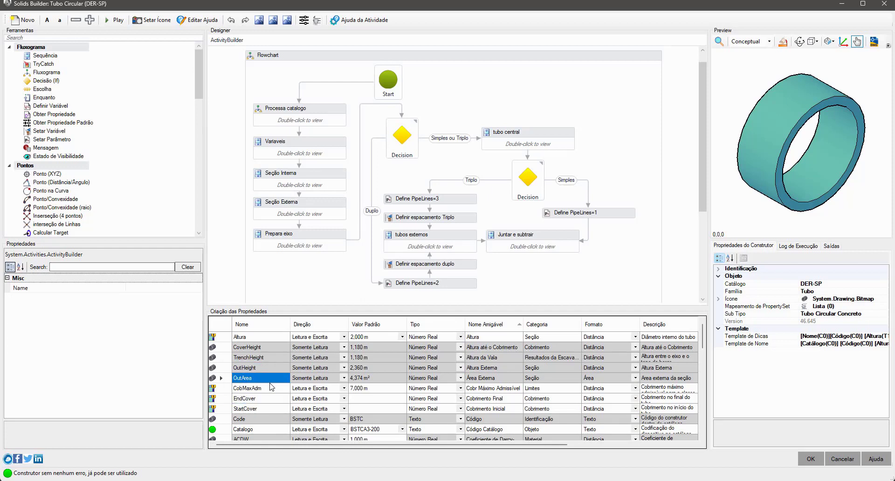
pyautogui.click(263, 387)
pyautogui.click(224, 388)
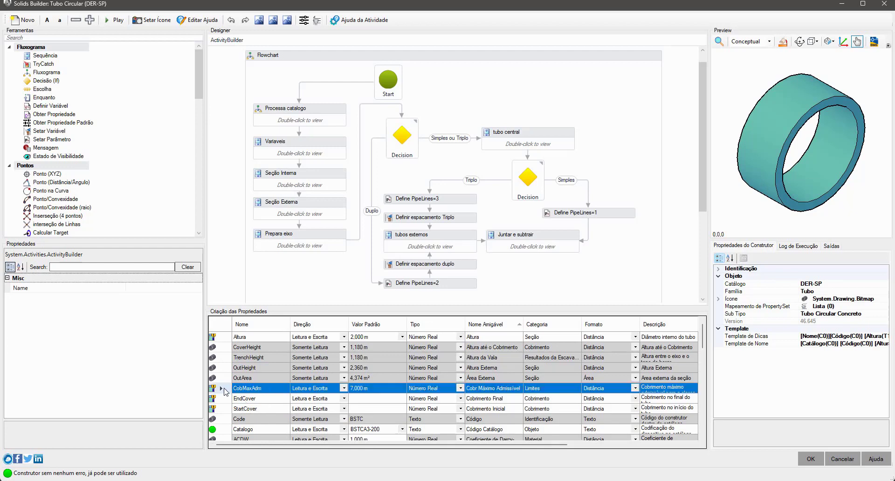
pyautogui.click(263, 389)
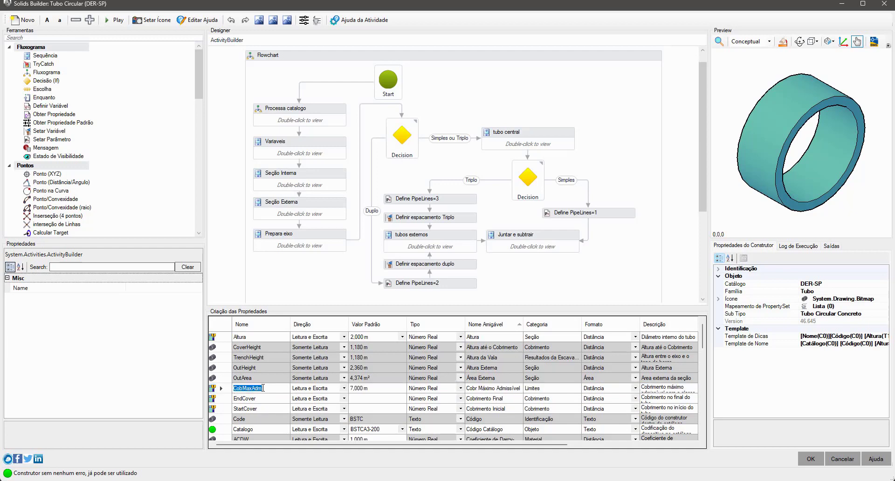
# Step: Read the full Descrição text of the Cobr Máximo Admissível property and close it without changes
pyautogui.click(497, 388)
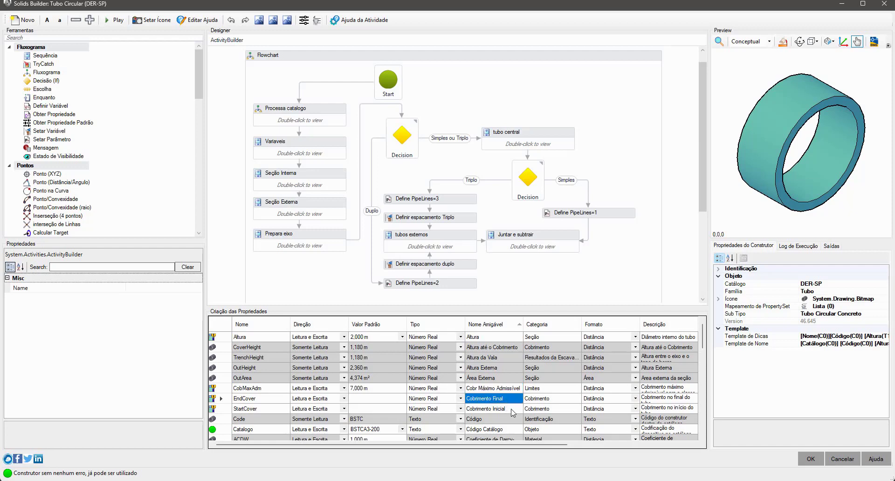
pyautogui.moveTo(447, 441); pyautogui.dragTo(533, 443)
pyautogui.click(538, 390)
pyautogui.doubleClick(538, 391)
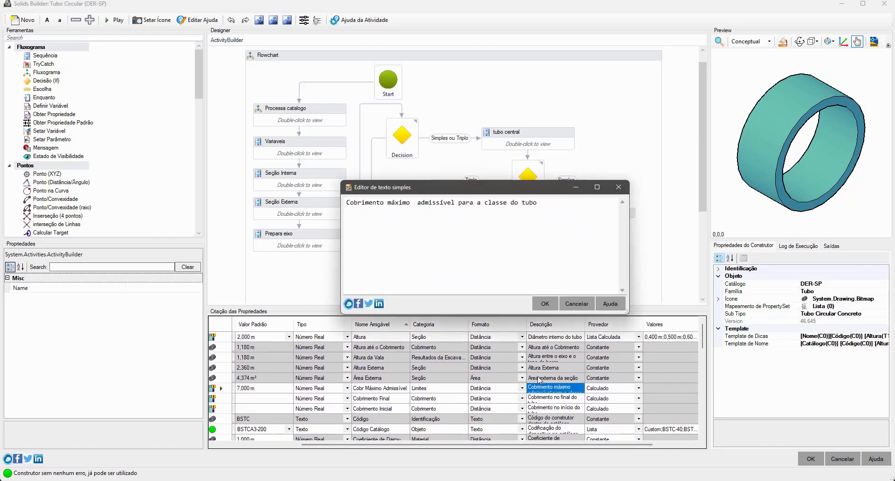
pyautogui.click(576, 303)
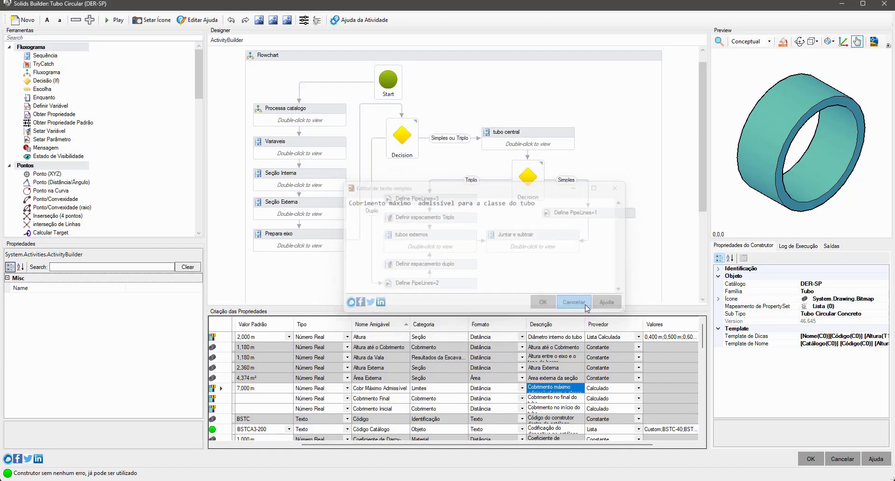
# Step: Read the Código Catálogo description explaining the DER-SP device coding and close it without changes
pyautogui.doubleClick(553, 428)
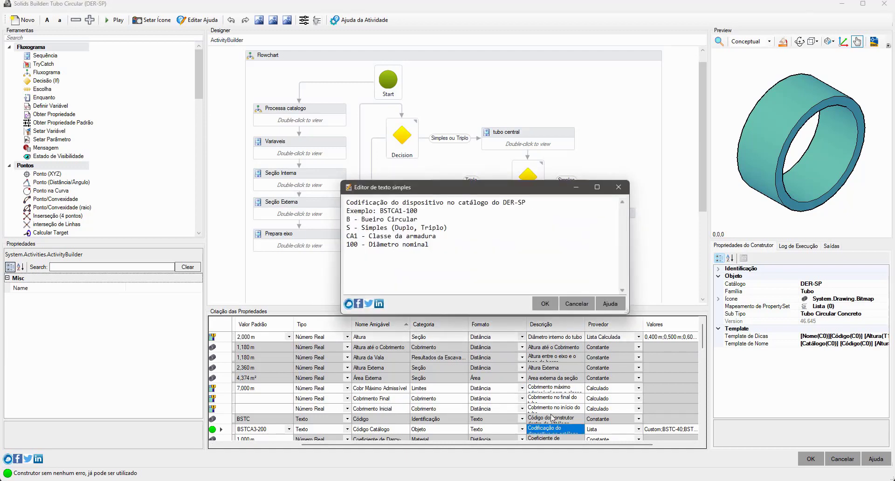
pyautogui.hotkey('ctrl', 'a')
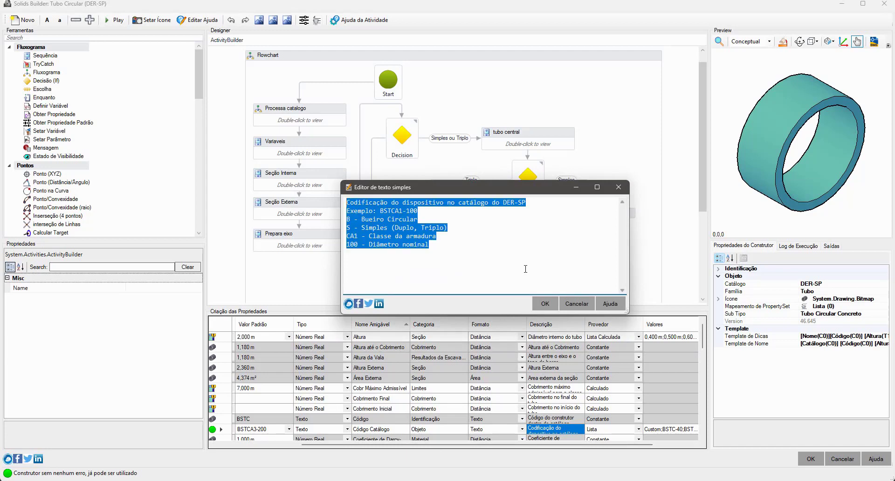
pyautogui.click(576, 304)
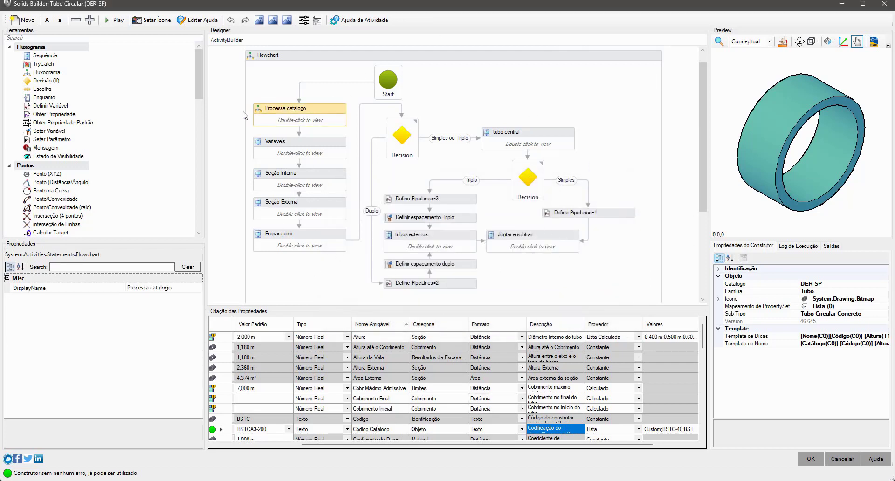
# Step: Start a blank constructor, inspect its Variáveis sequence and the execution messages in Saídas, and leave the builder without saving
pyautogui.click(23, 19)
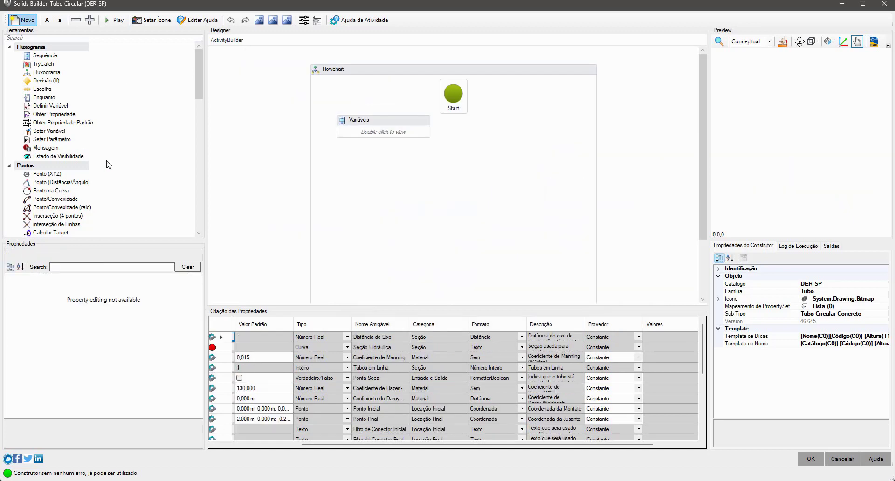
pyautogui.doubleClick(376, 115)
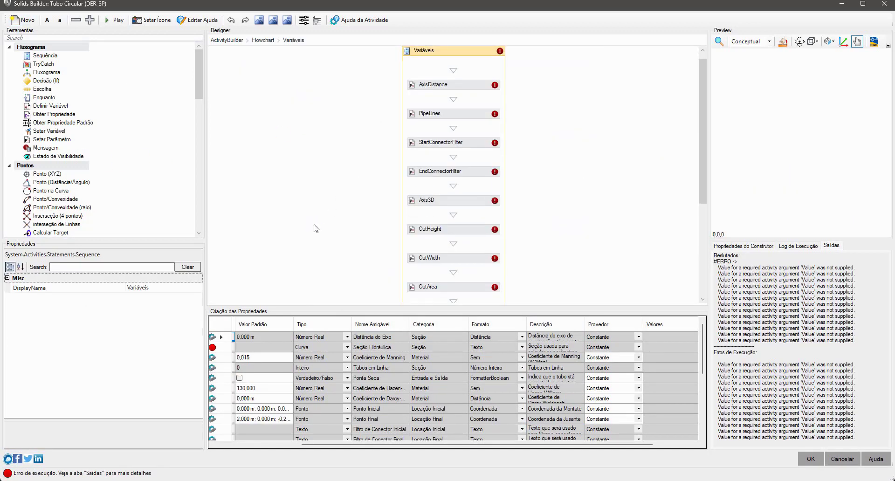
pyautogui.moveTo(717, 293); pyautogui.dragTo(728, 332)
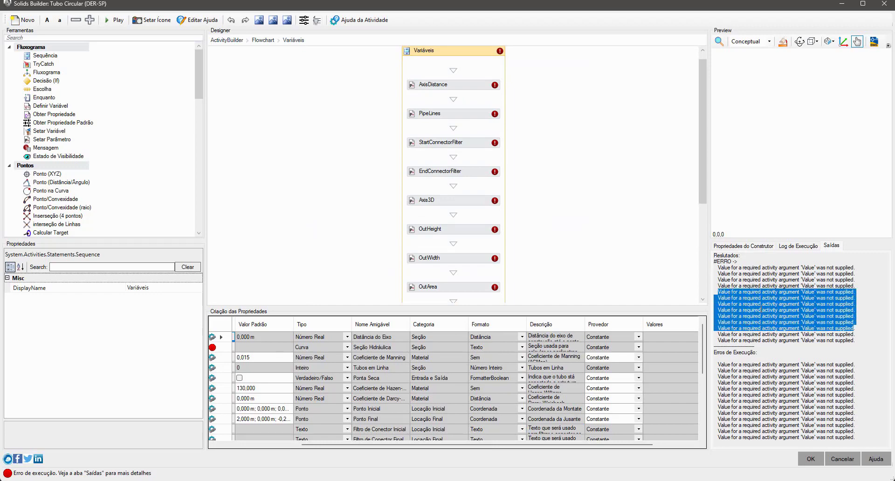
pyautogui.click(843, 458)
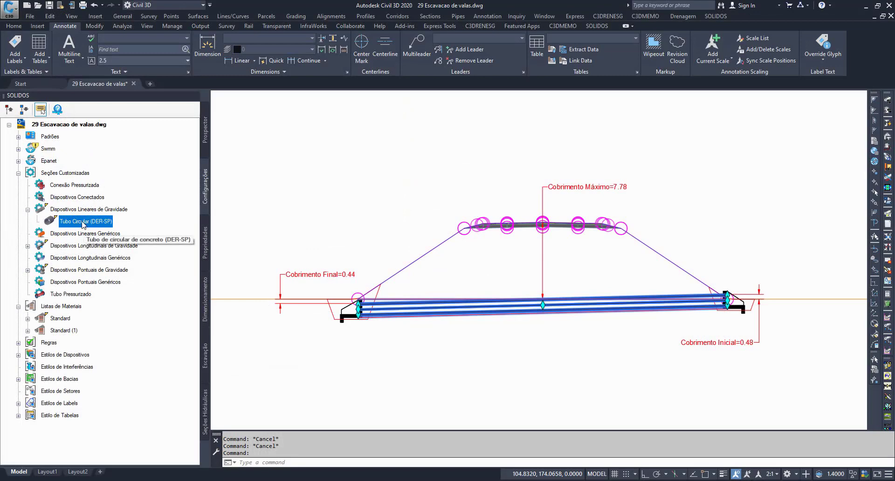
# Step: Show the selected culvert's SOLIDOS properties and check Cobr Máximo Admissível in the Limites category
pyautogui.click(65, 310)
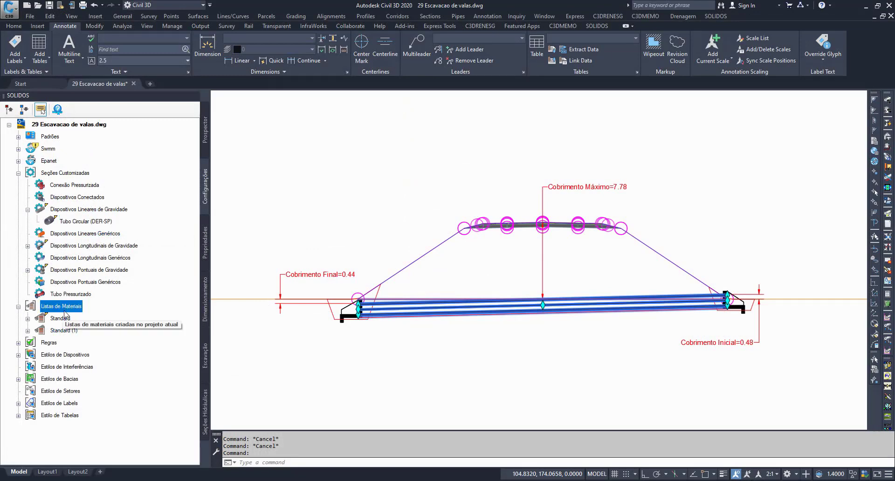
pyautogui.press('Escape')
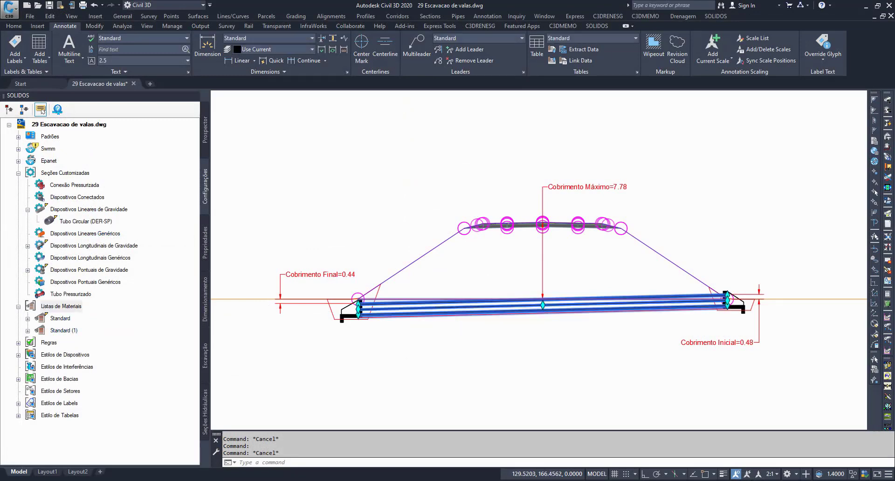
pyautogui.click(205, 243)
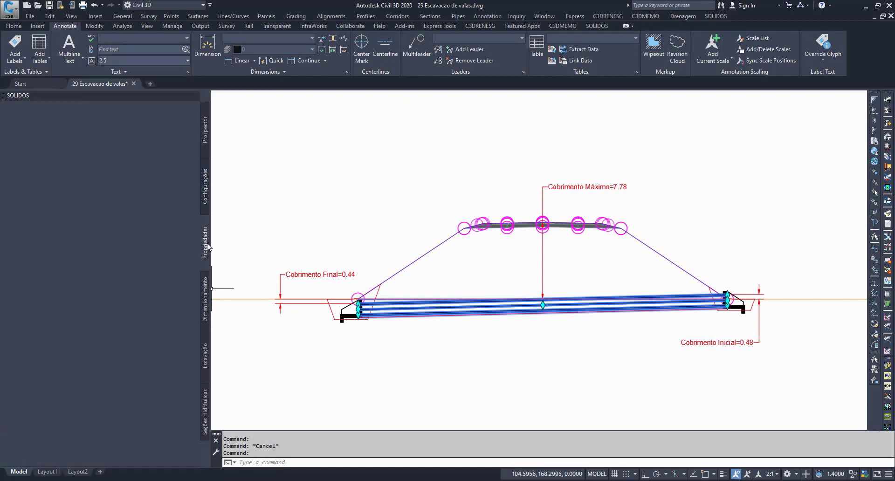
pyautogui.click(38, 325)
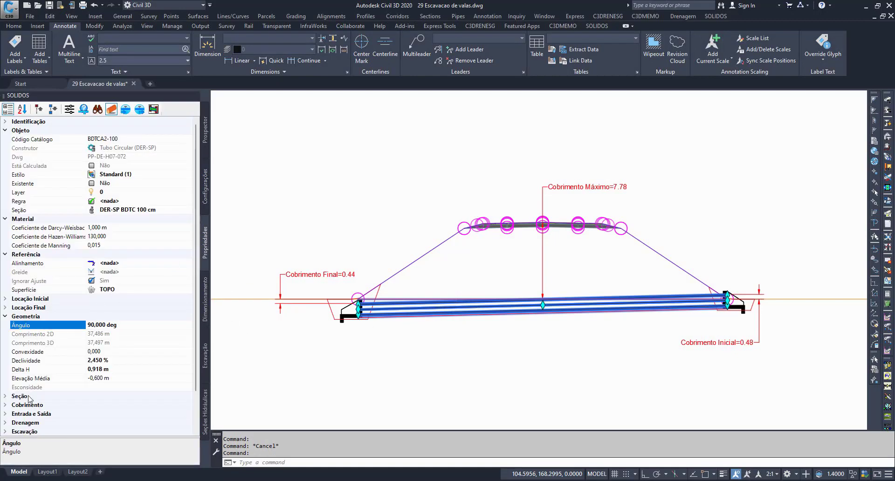
pyautogui.scroll(-2, 34, 347)
pyautogui.click(28, 422)
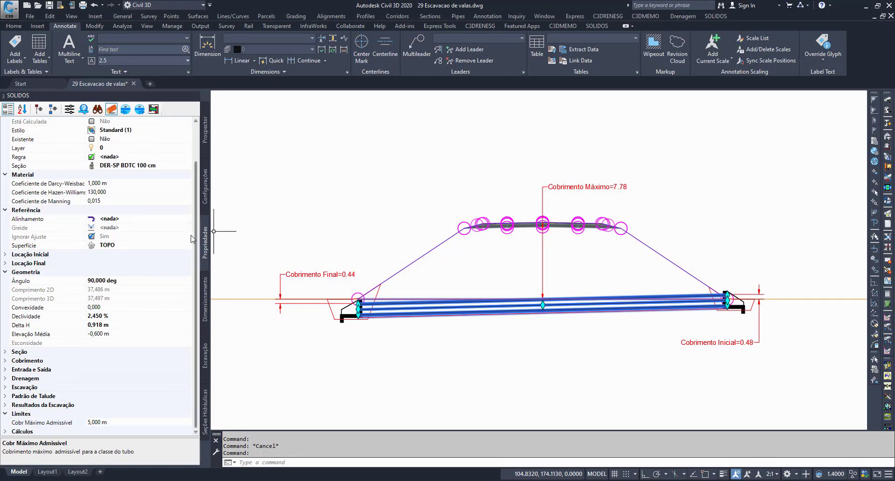
# Step: Collapse the culvert's Geometria category and expand Cobrimento to check its calculated cover values
pyautogui.scroll(2, 198, 233)
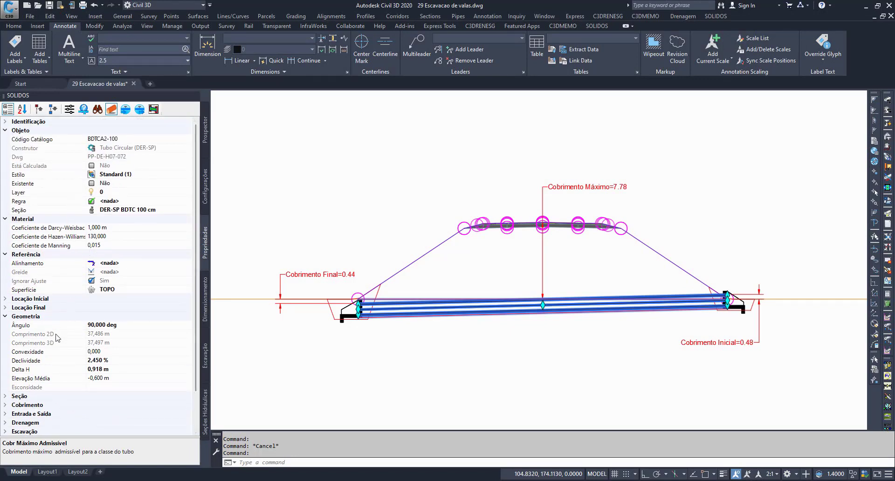
pyautogui.click(5, 316)
pyautogui.click(5, 334)
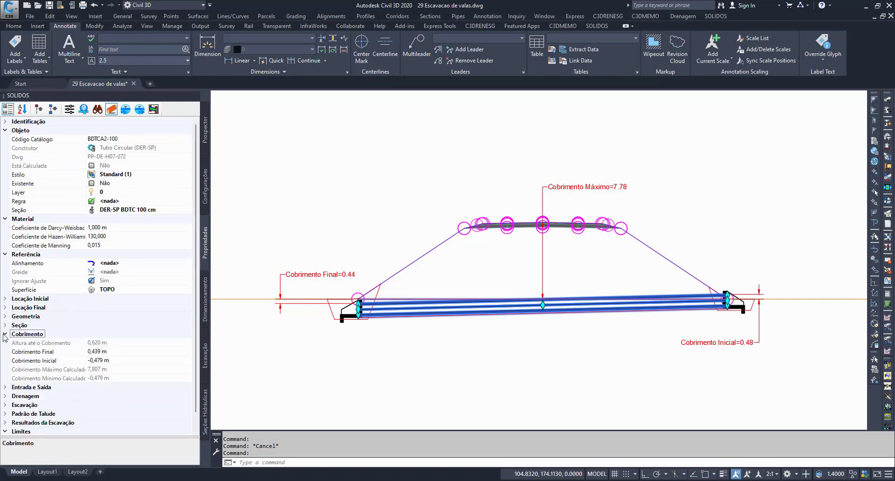
# Step: Compare the culvert's Cobrimento Máximo Calculado property with the Cobrimento Máximo dimension above the pipe, and clear the selection
pyautogui.click(31, 369)
pyautogui.click(117, 372)
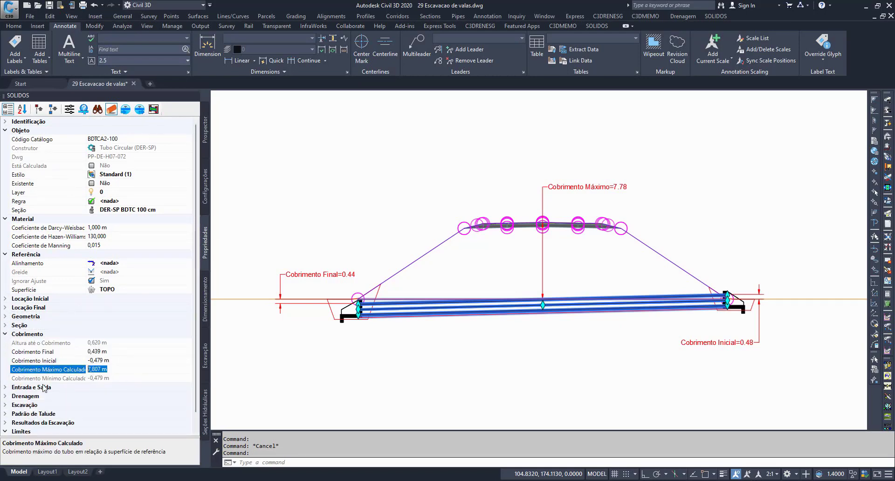
pyautogui.click(558, 187)
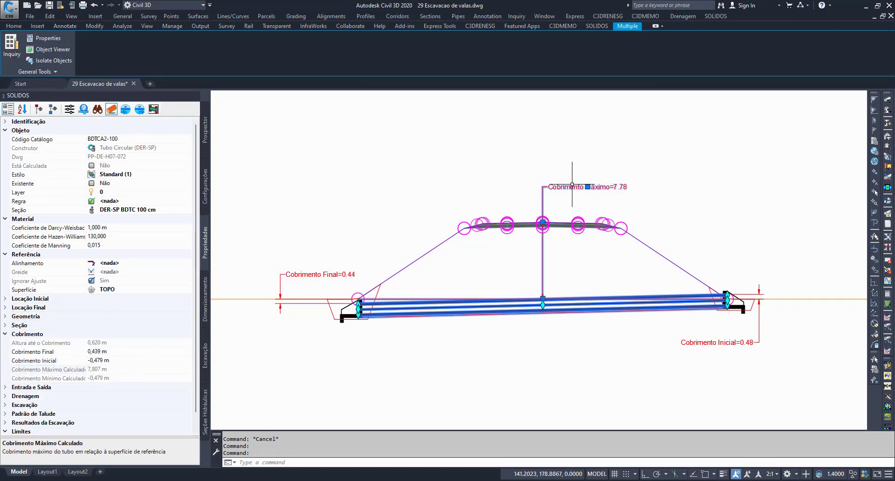
pyautogui.moveTo(549, 261); pyautogui.dragTo(578, 236, button='middle')
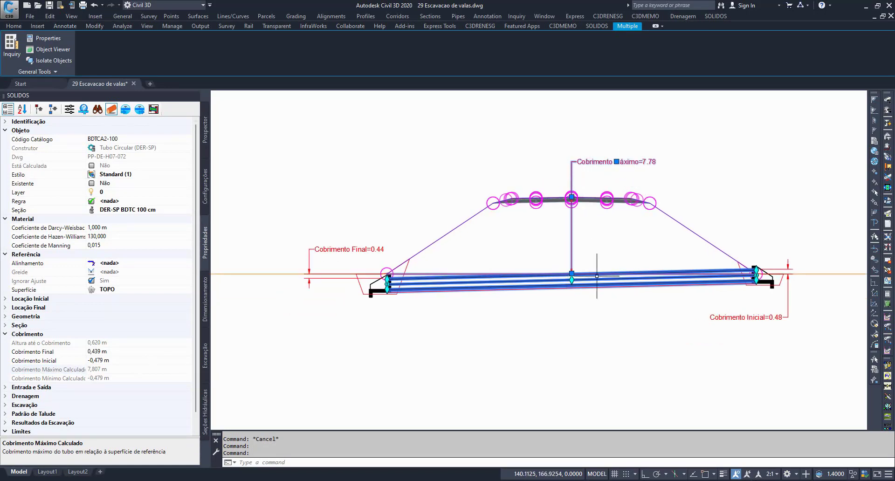
pyautogui.press('Escape')
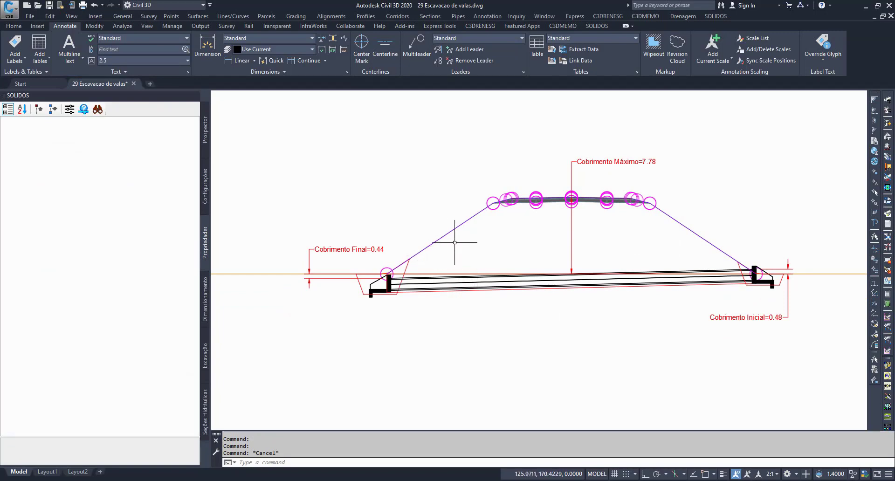
# Step: Examine the Cobrimento Final dimension at the culvert's outlet end, compare it with the Cobrimento Inicial dimension, and clear the selection
pyautogui.moveTo(504, 245); pyautogui.dragTo(522, 276, button='middle')
pyautogui.click(364, 280)
pyautogui.scroll(4, 370, 300)
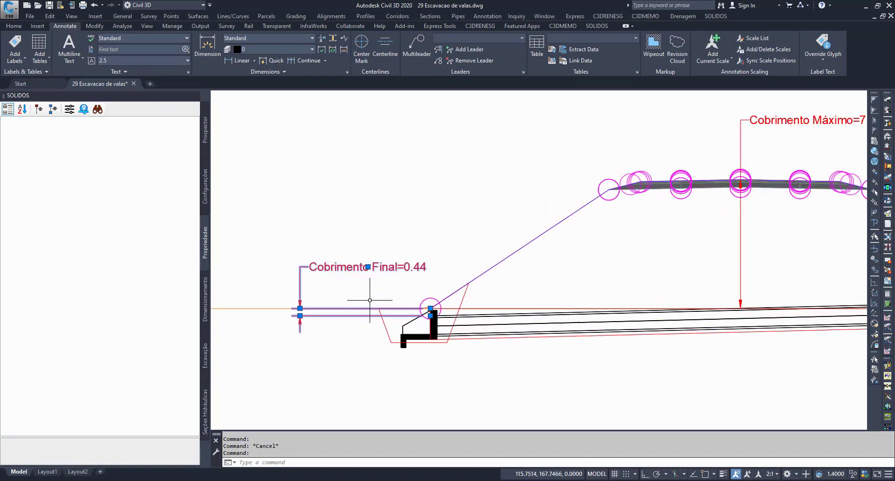
pyautogui.scroll(-4, 373, 243)
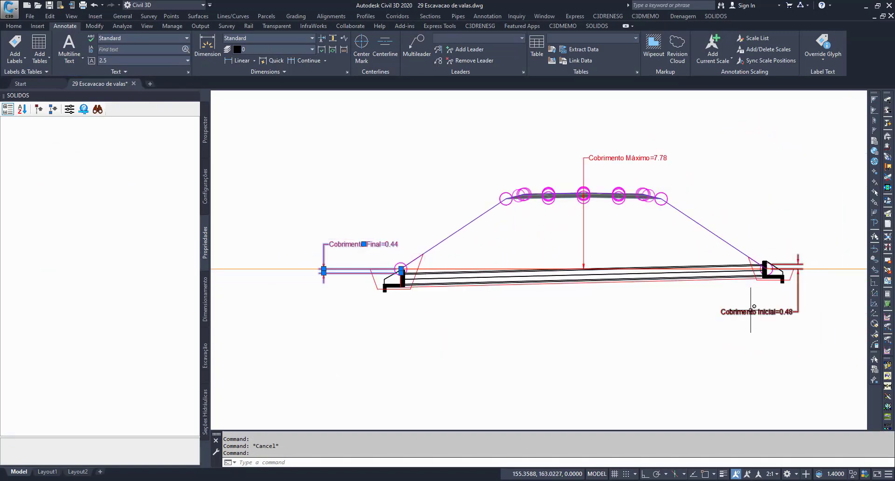
pyautogui.press('Escape')
# Step: Reselect the culvert and read its Cobrimento Máximo Calculado and Regra property descriptions
pyautogui.click(499, 277)
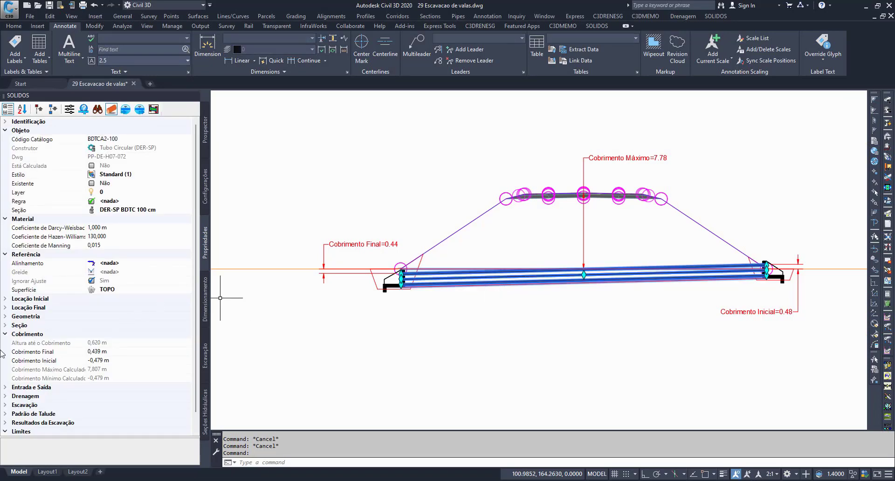
pyautogui.click(30, 344)
pyautogui.click(29, 369)
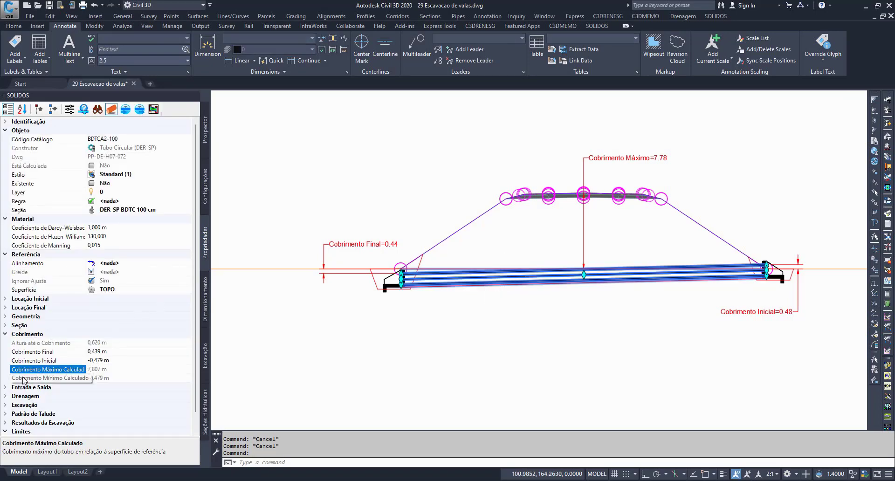
pyautogui.click(20, 202)
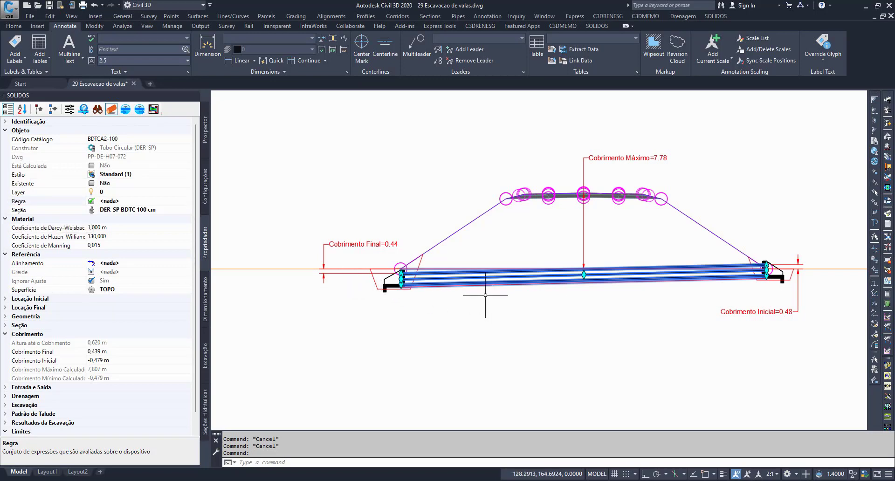
# Step: Collapse the culvert's Objeto category and expand Seção to review the Altura and Distância do Eixo properties
pyautogui.click(5, 131)
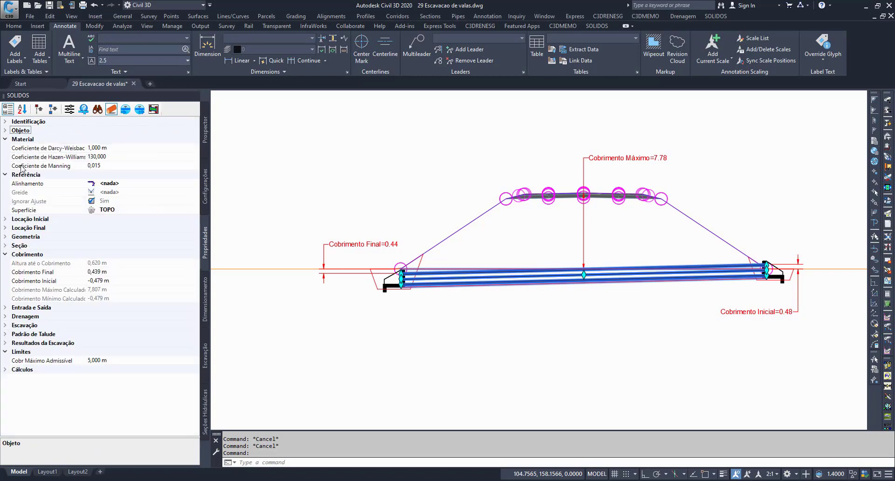
pyautogui.click(3, 245)
pyautogui.click(48, 255)
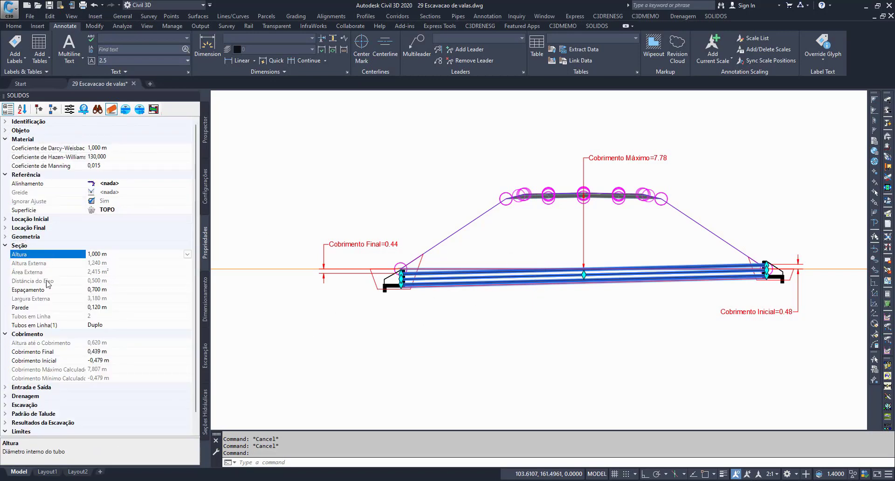
pyautogui.click(46, 281)
# Step: Try to choose a different Altura for the culvert while a catalogue code is assigned, and check the Seção values
pyautogui.click(49, 257)
pyautogui.click(187, 254)
pyautogui.click(99, 310)
pyautogui.click(72, 291)
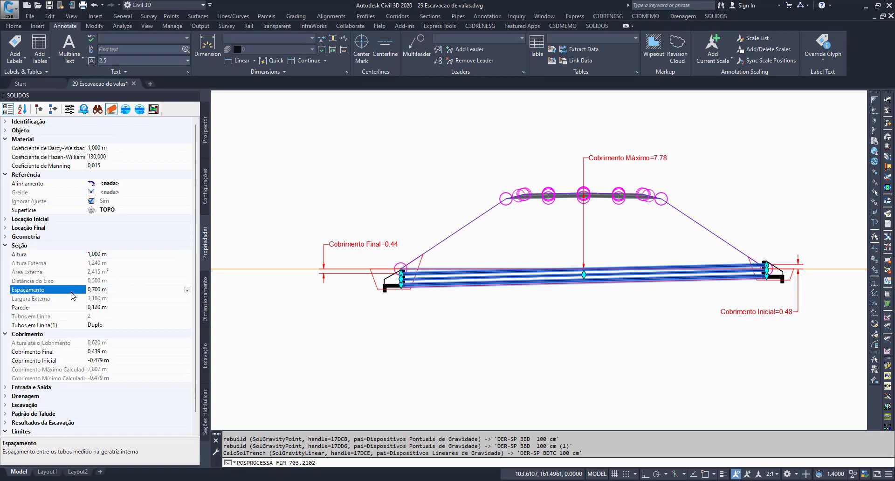
pyautogui.click(68, 255)
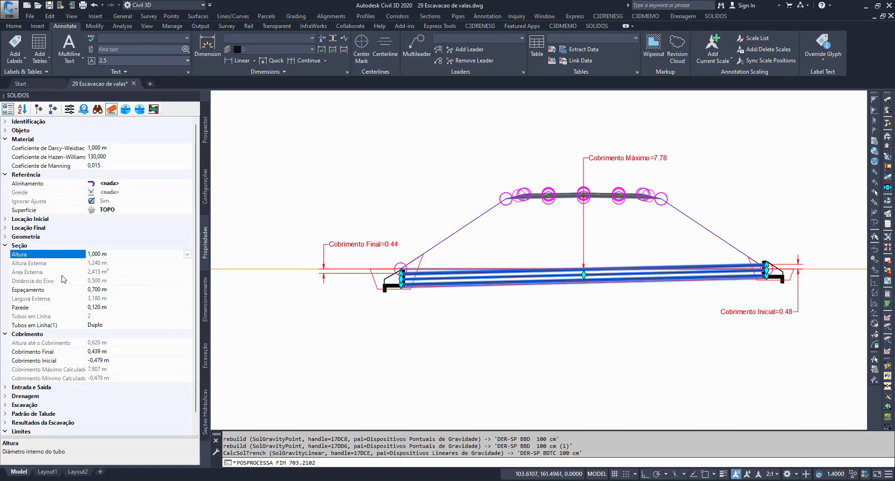
# Step: Expand the culvert's Objeto category and set Código Catálogo to Custom
pyautogui.click(6, 131)
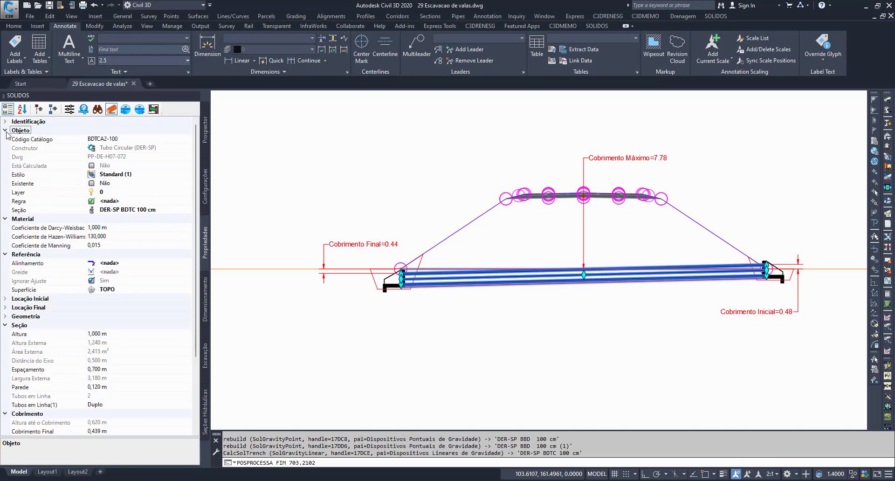
pyautogui.click(47, 142)
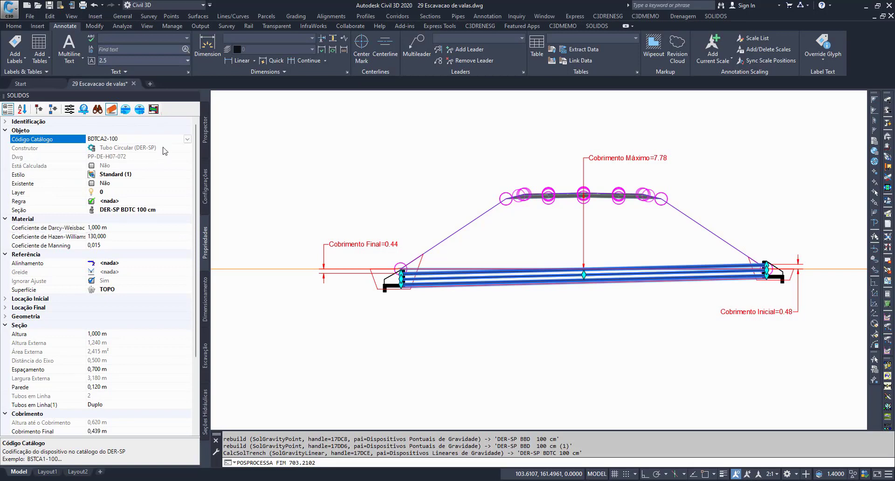
pyautogui.click(187, 139)
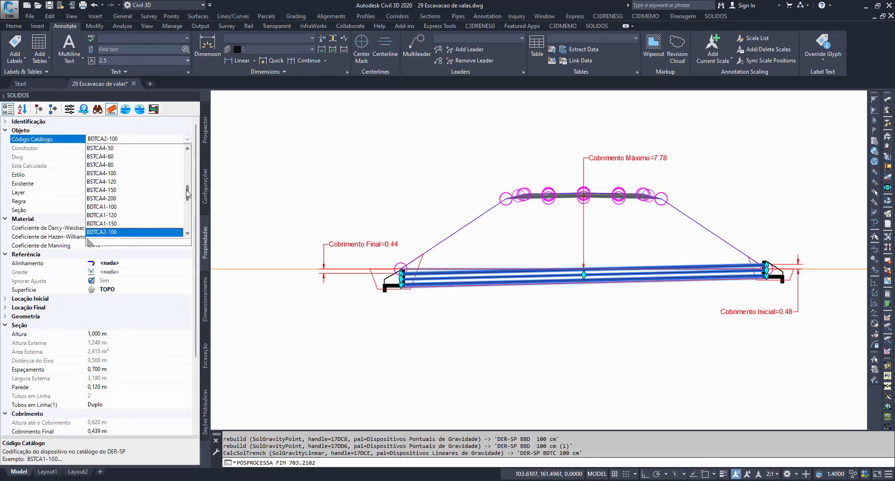
pyautogui.moveTo(187, 190); pyautogui.dragTo(187, 153)
pyautogui.click(127, 149)
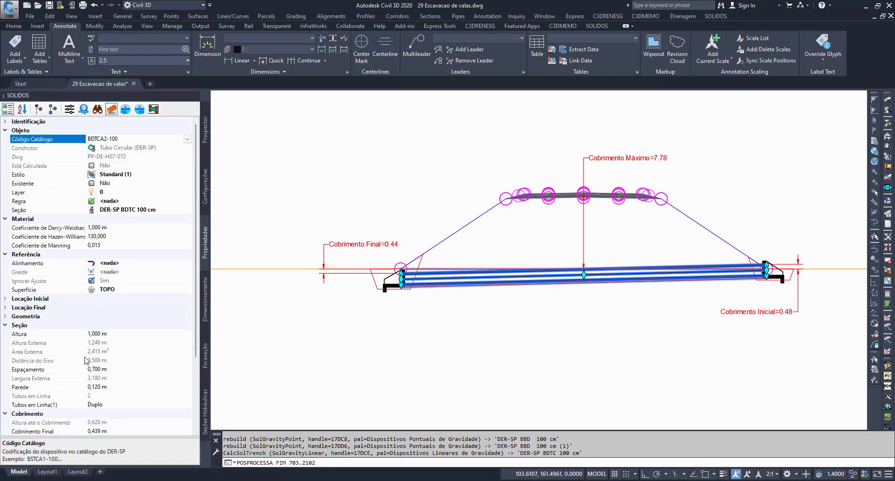
# Step: Set the custom culvert's Altura to 0,800 m in the Seção category
pyautogui.click(64, 334)
pyautogui.click(186, 333)
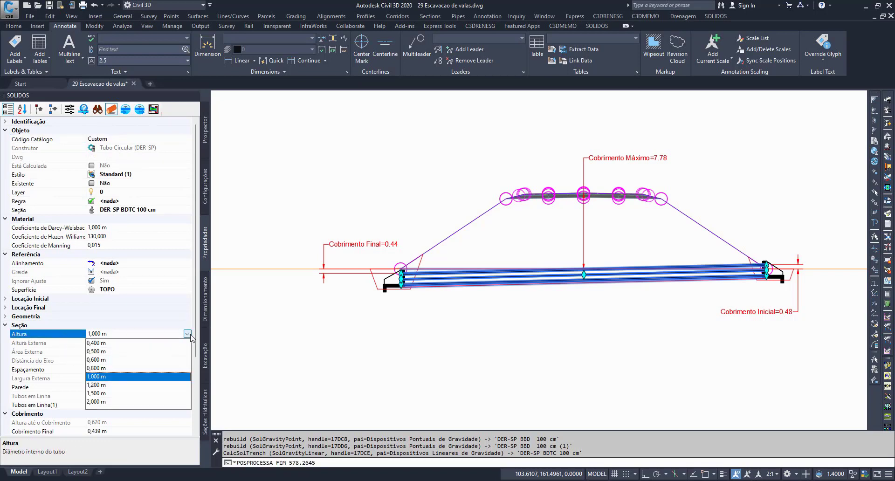
pyautogui.click(103, 369)
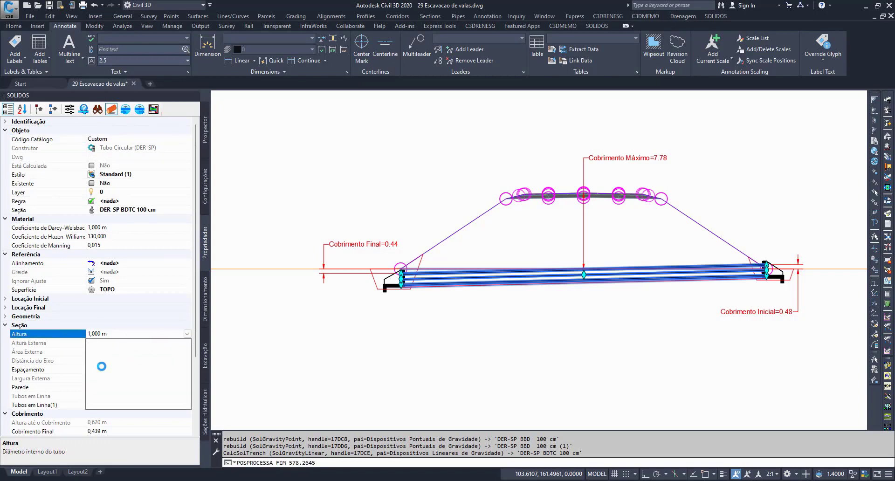
pyautogui.click(62, 346)
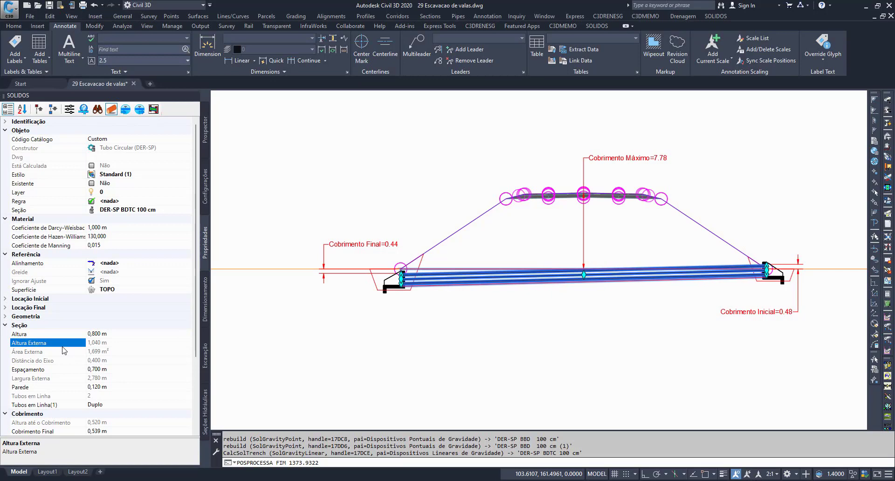
pyautogui.click(68, 334)
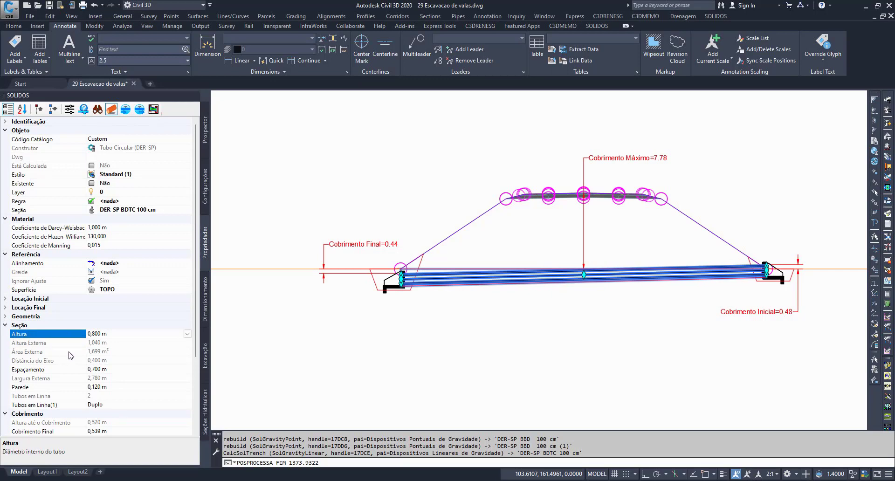
# Step: Check the culvert's assigned typical section in the Seção property against its Altura value
pyautogui.click(70, 209)
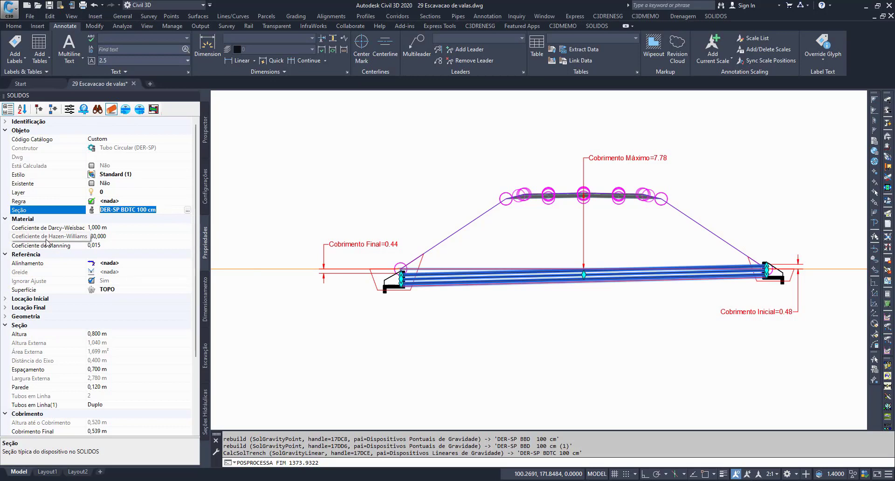
pyautogui.click(114, 332)
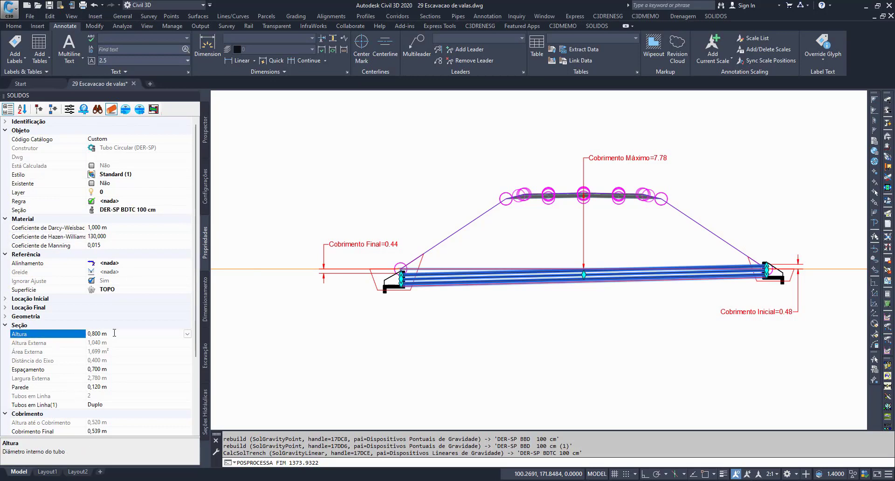
pyautogui.click(114, 332)
# Step: Set the culvert's Código Catálogo to BSTCA1-100
pyautogui.click(82, 141)
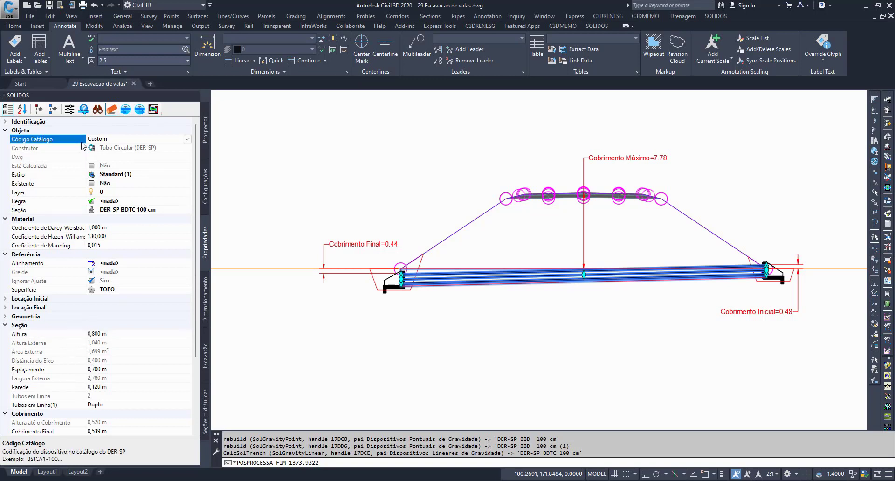
pyautogui.click(187, 139)
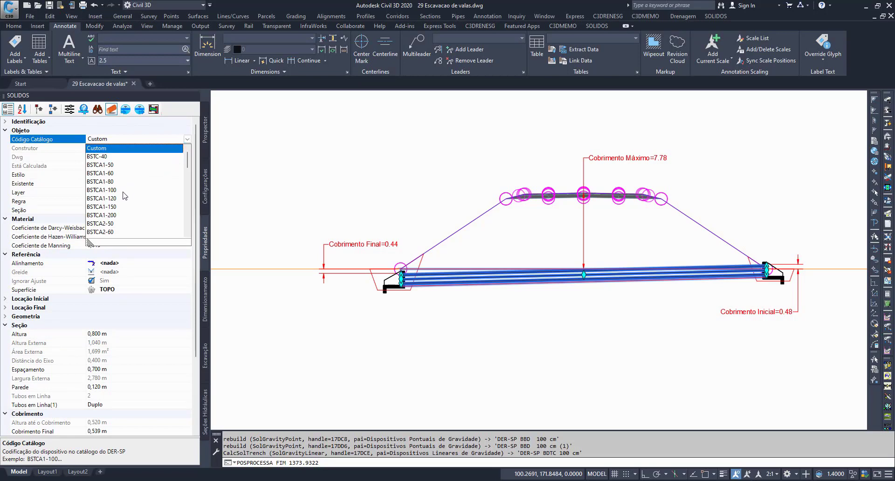
pyautogui.click(119, 191)
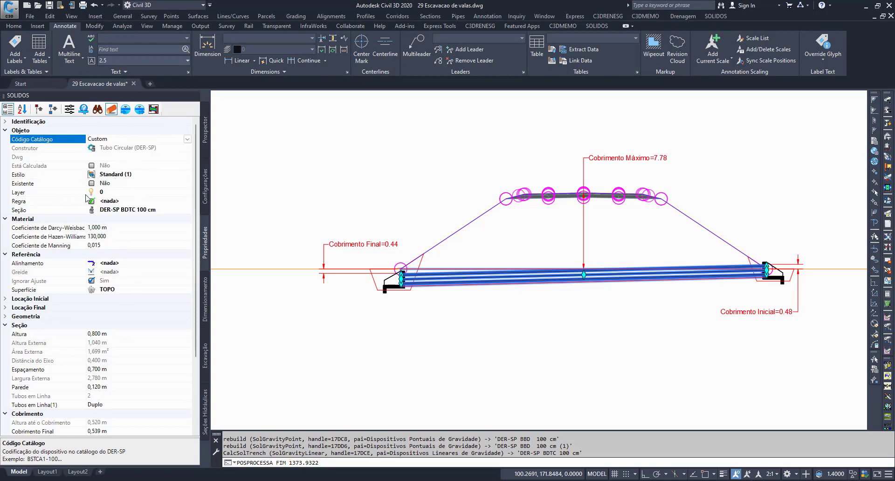
# Step: Review the Altura, Altura Externa, Distância do Eixo and Parede values in the culvert's Seção category
pyautogui.click(66, 339)
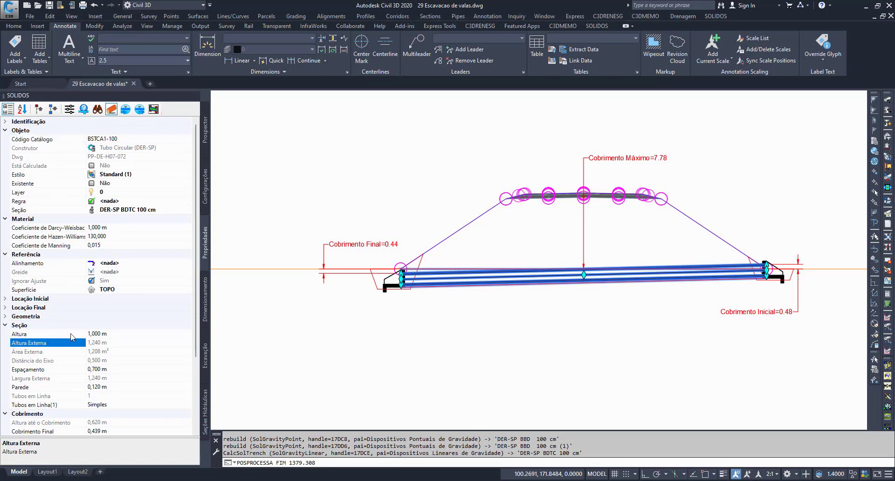
pyautogui.click(70, 334)
pyautogui.moveTo(113, 334); pyautogui.dragTo(43, 345)
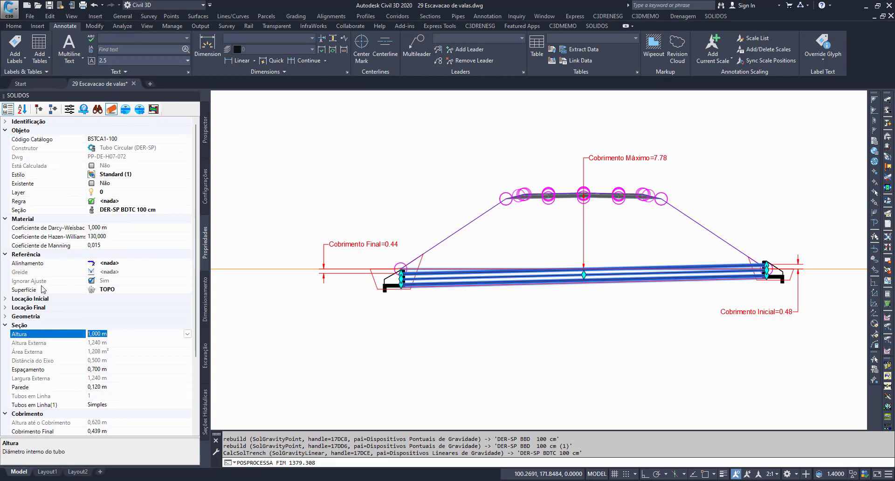
pyautogui.click(36, 362)
pyautogui.click(43, 388)
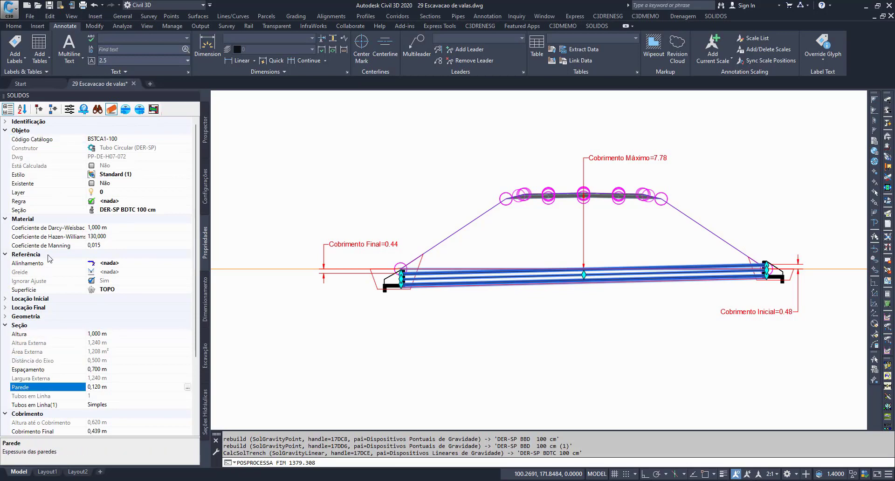
# Step: Open the typical section DER-SP BDTC 100 cm assigned in the culvert's Seção property for editing
pyautogui.click(48, 138)
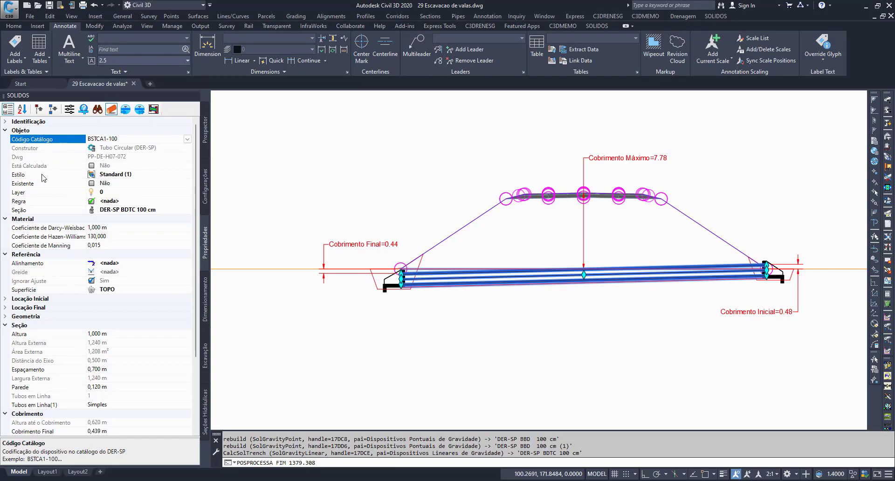
pyautogui.click(66, 210)
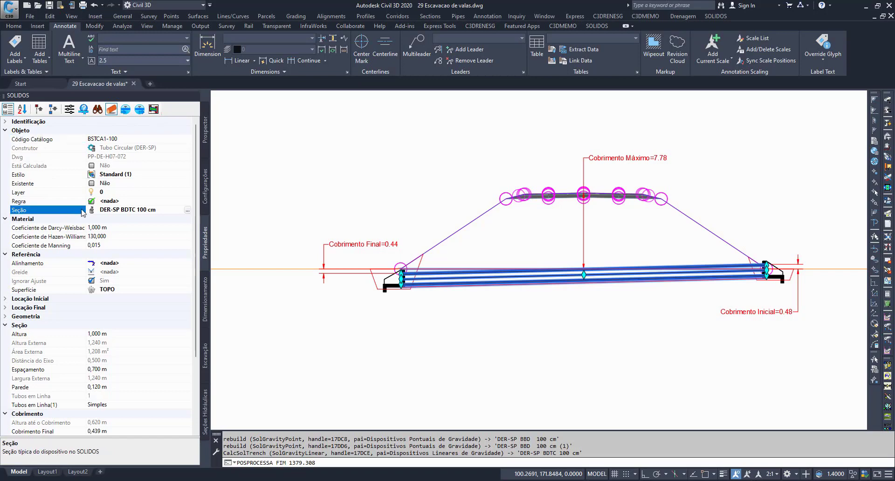
pyautogui.click(37, 210)
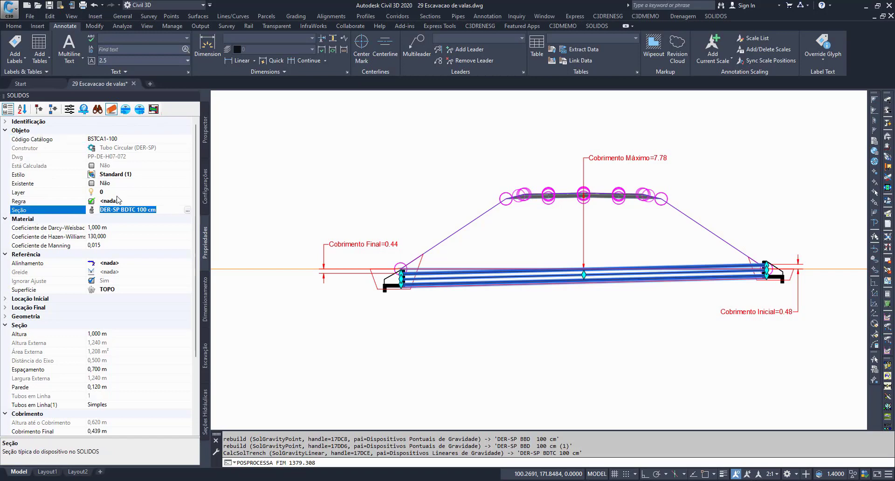
pyautogui.click(188, 211)
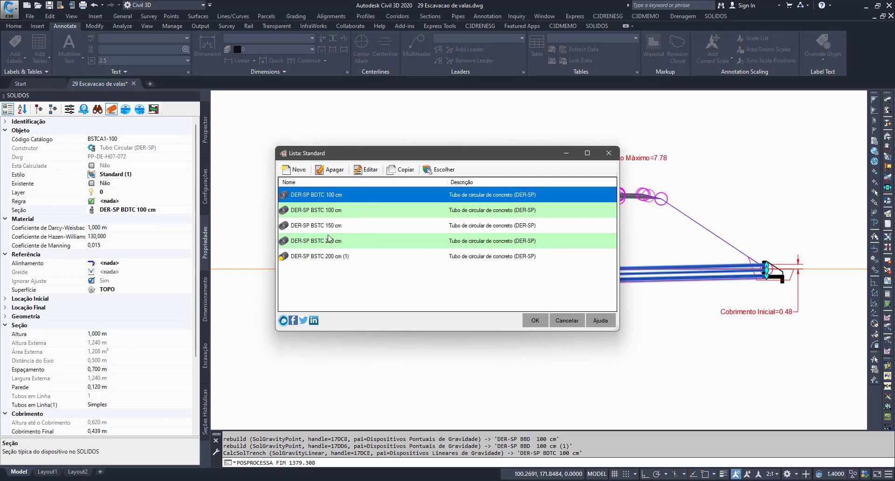
pyautogui.click(367, 170)
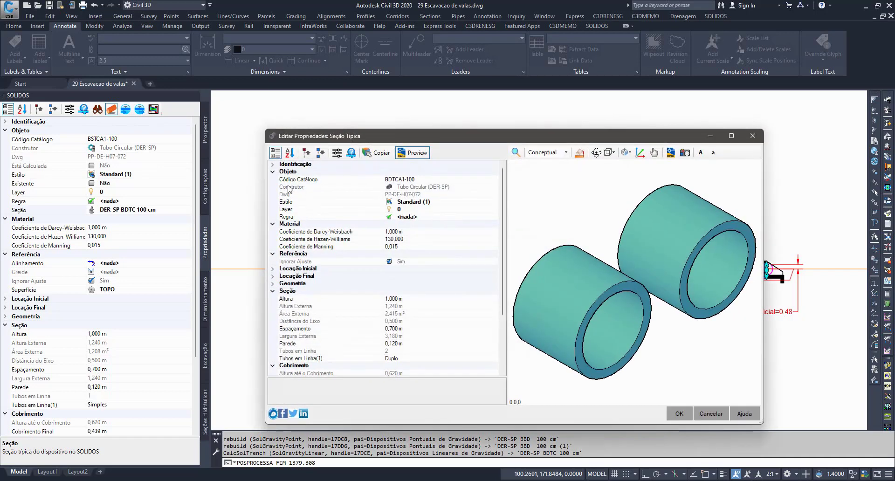
# Step: Review the typical section's Layer, Estilo, Regra and Ignorar Ajuste properties, and collapse its Objeto category
pyautogui.click(299, 217)
pyautogui.click(302, 209)
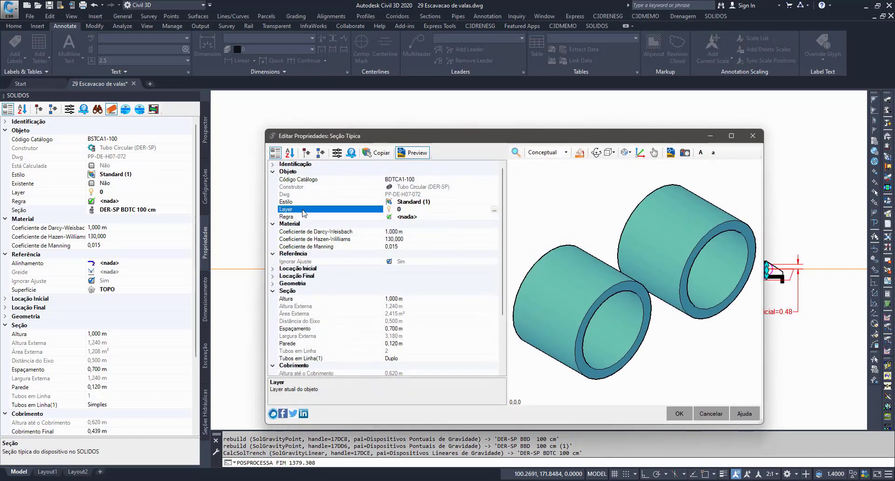
pyautogui.click(308, 202)
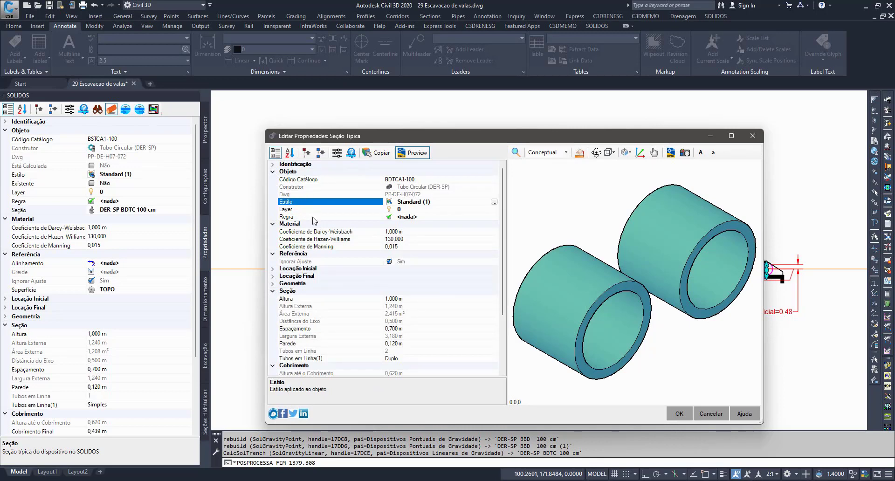
pyautogui.click(316, 217)
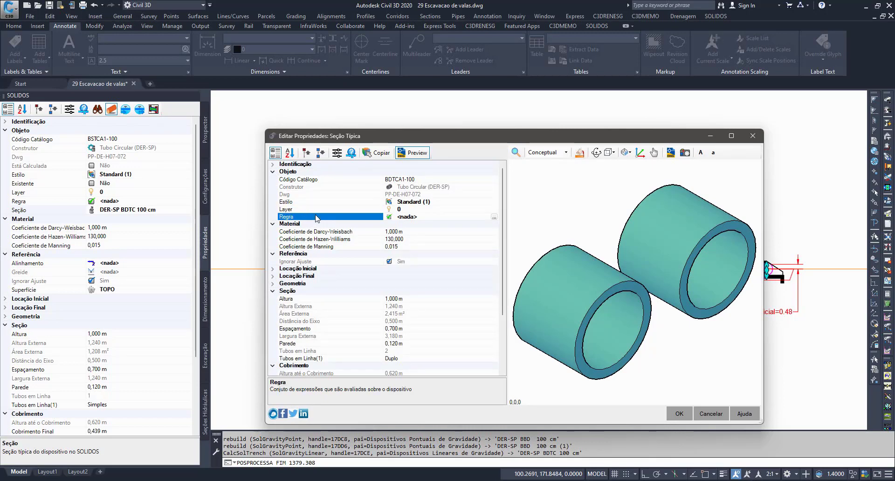
pyautogui.click(317, 262)
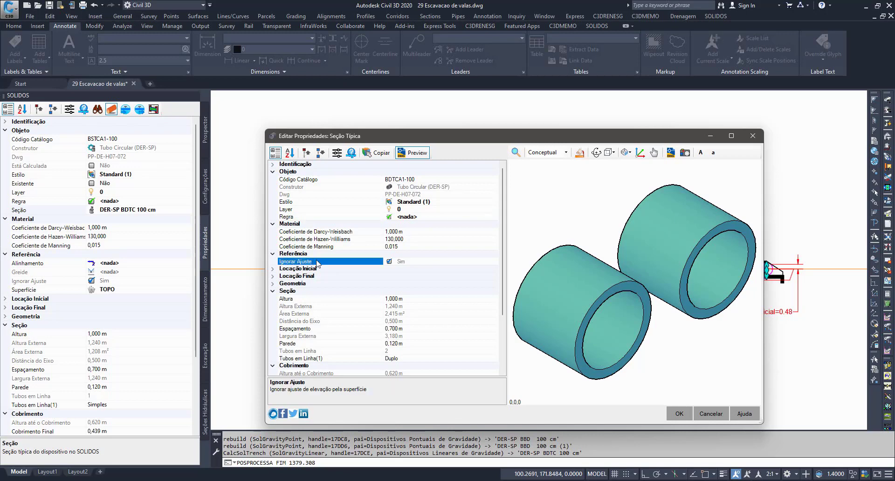
pyautogui.click(306, 208)
pyautogui.click(275, 172)
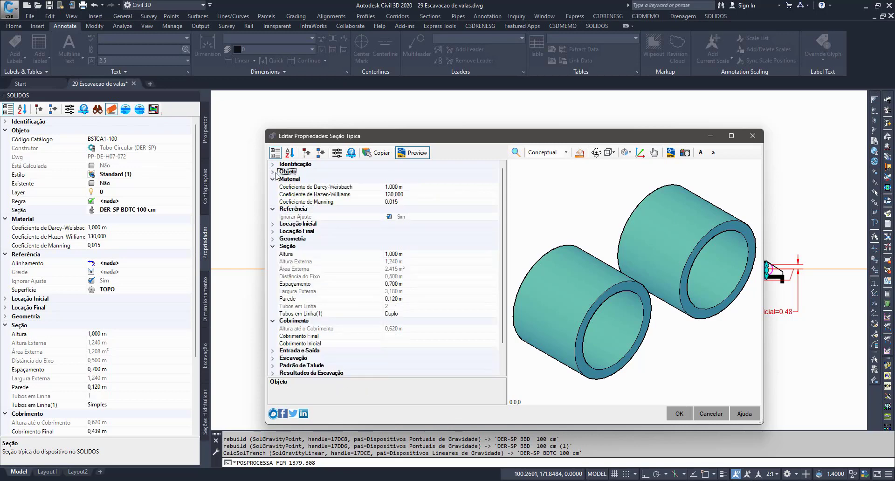
# Step: Check the typical section's Coeficiente de Manning, Altura and Parede, and leave the section editor and list without changes
pyautogui.click(290, 204)
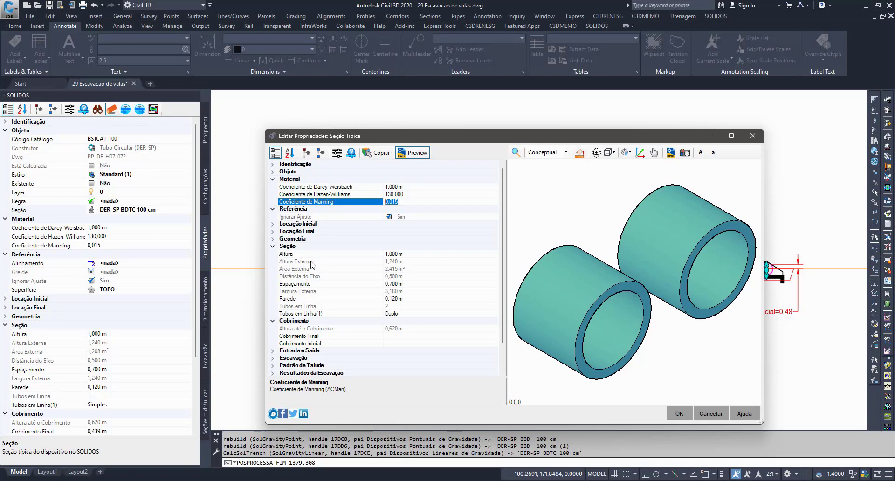
pyautogui.click(382, 254)
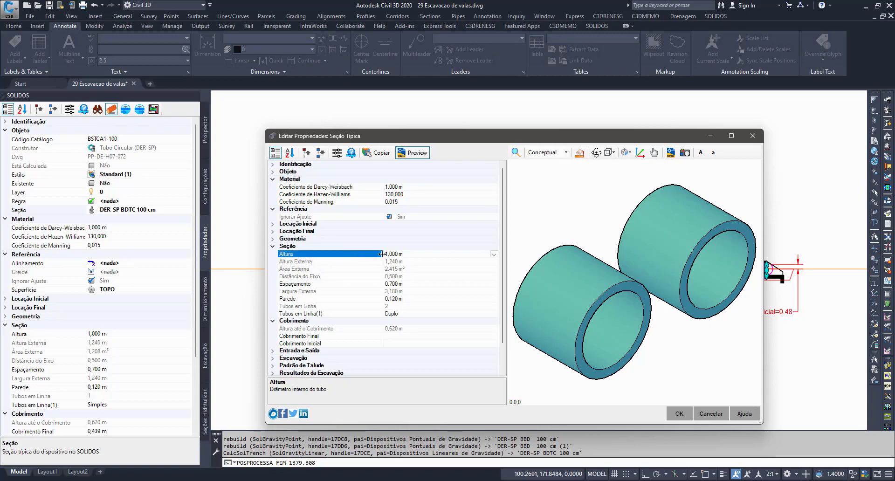
pyautogui.click(335, 300)
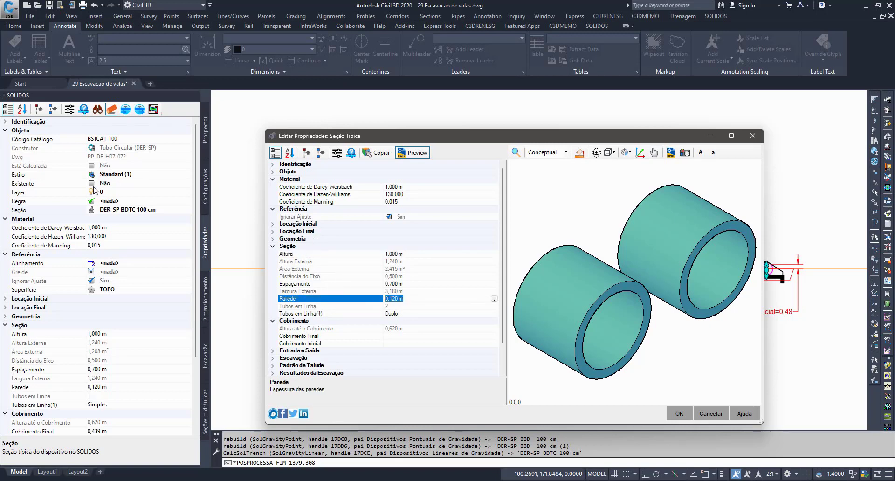
pyautogui.click(711, 413)
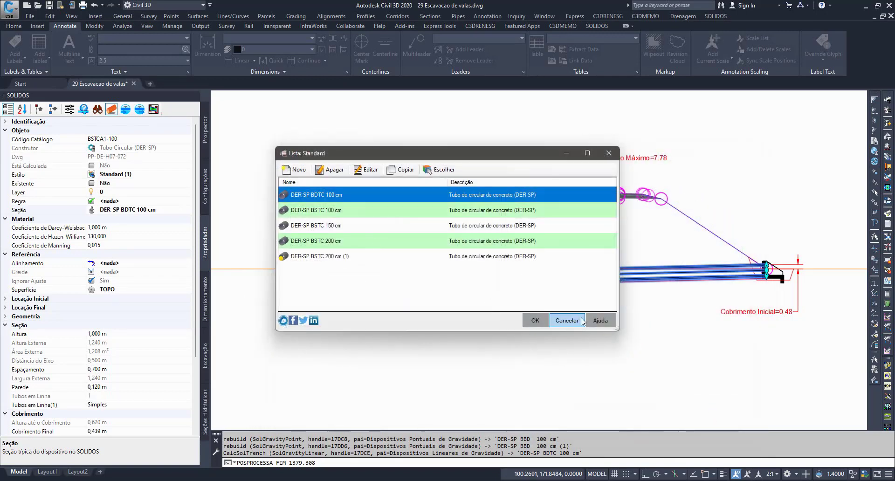
pyautogui.click(566, 321)
# Step: Review the culvert's own Código Catálogo, Altura and Seção along with the other properties in its Objeto category
pyautogui.click(46, 140)
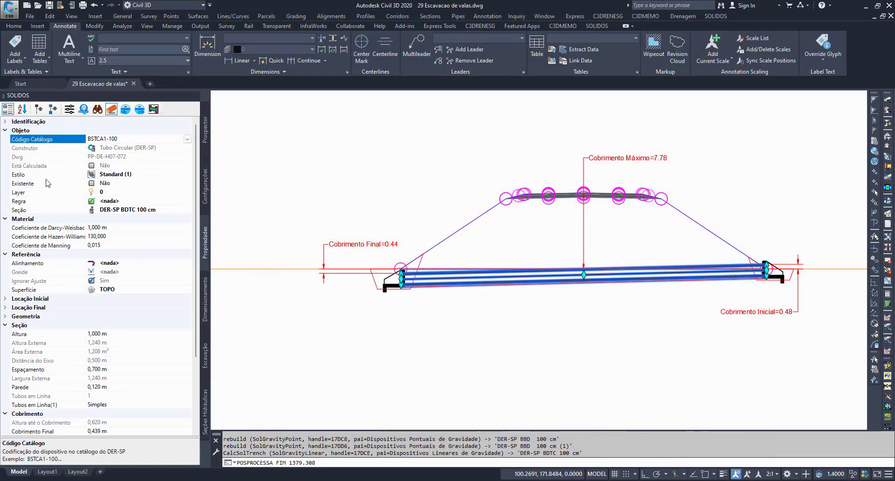
pyautogui.click(64, 333)
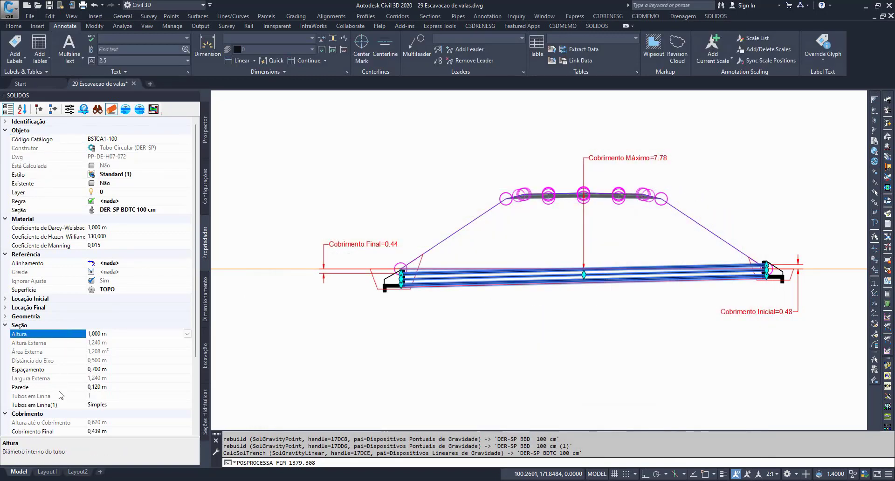
pyautogui.click(57, 210)
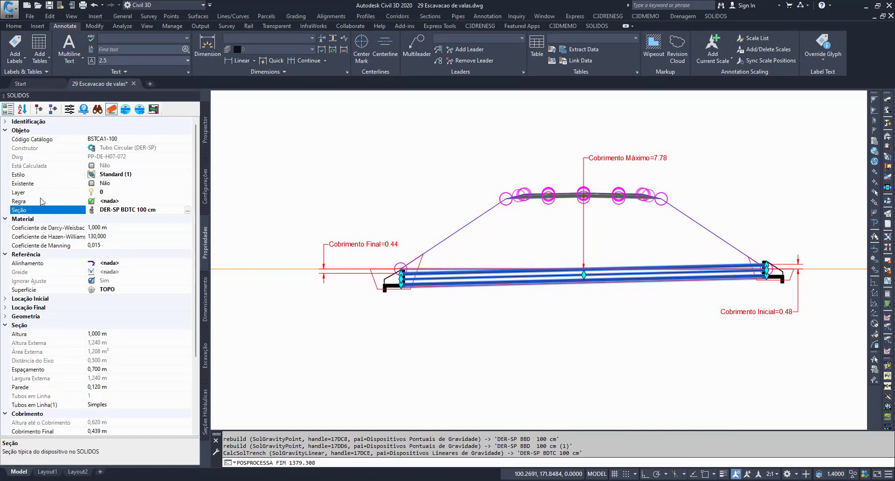
pyautogui.click(41, 199)
pyautogui.click(41, 191)
pyautogui.click(43, 184)
pyautogui.click(43, 175)
pyautogui.click(46, 164)
pyautogui.click(50, 154)
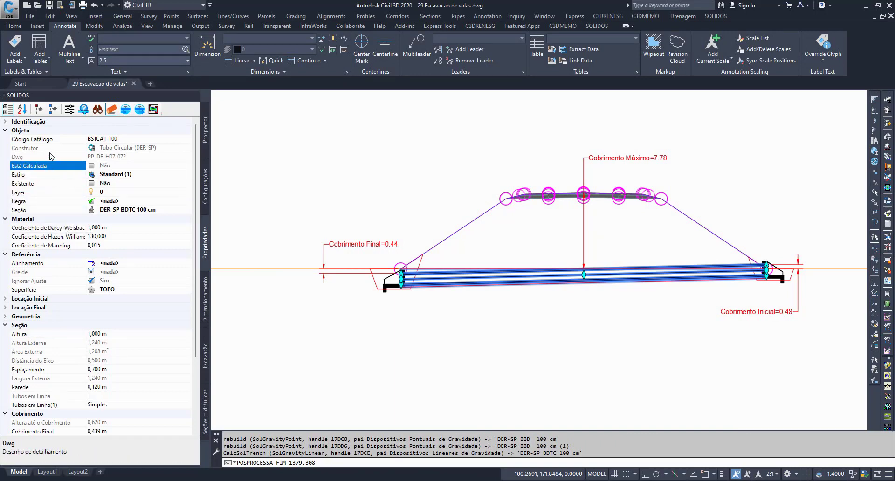
pyautogui.click(47, 139)
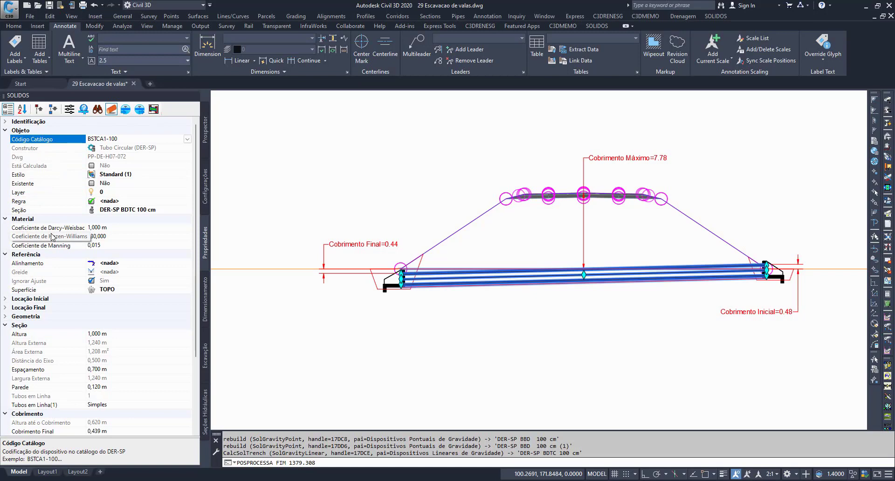
pyautogui.click(42, 210)
# Step: Select the vertical culvert crossing the road in the plan drawing and collapse all of its property categories
pyautogui.scroll(-7, 499, 230)
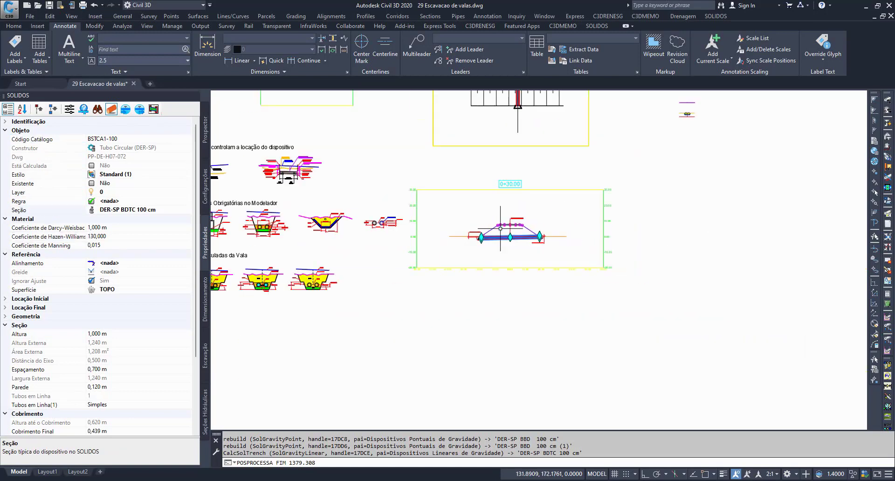
pyautogui.moveTo(489, 241)
pyautogui.mouseDown(button='middle')
pyautogui.moveTo(476, 346)
pyautogui.moveTo(457, 385)
pyautogui.mouseUp(button='middle')
pyautogui.press('Escape')
pyautogui.scroll(5, 489, 198)
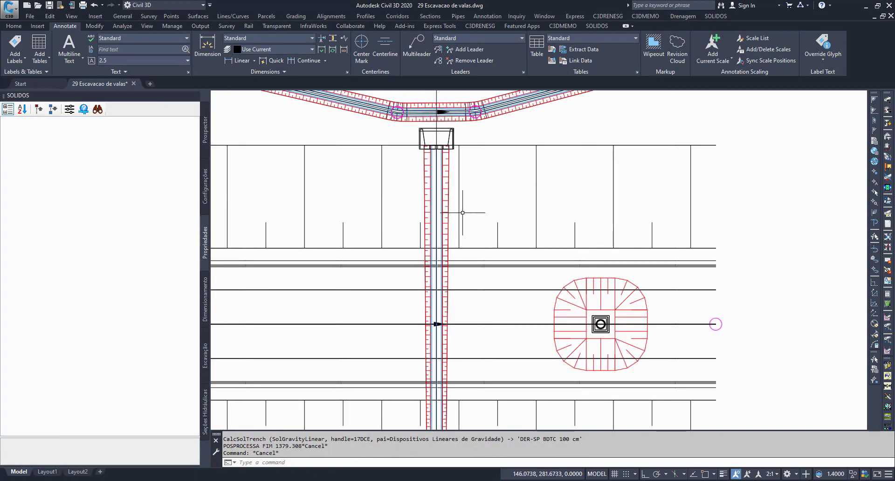
pyautogui.click(448, 194)
pyautogui.scroll(2, 450, 158)
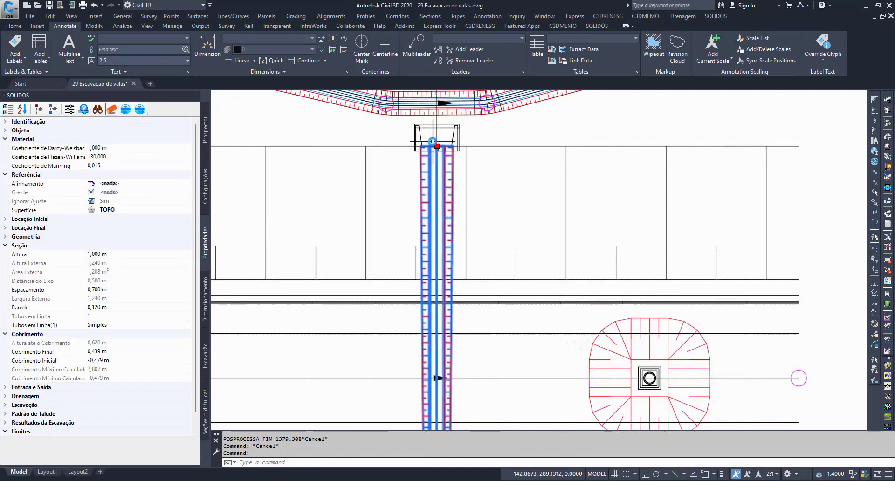
pyautogui.scroll(-2, 419, 223)
pyautogui.moveTo(420, 222)
pyautogui.mouseDown(button='middle')
pyautogui.moveTo(515, 280)
pyautogui.moveTo(545, 209)
pyautogui.mouseUp(button='middle')
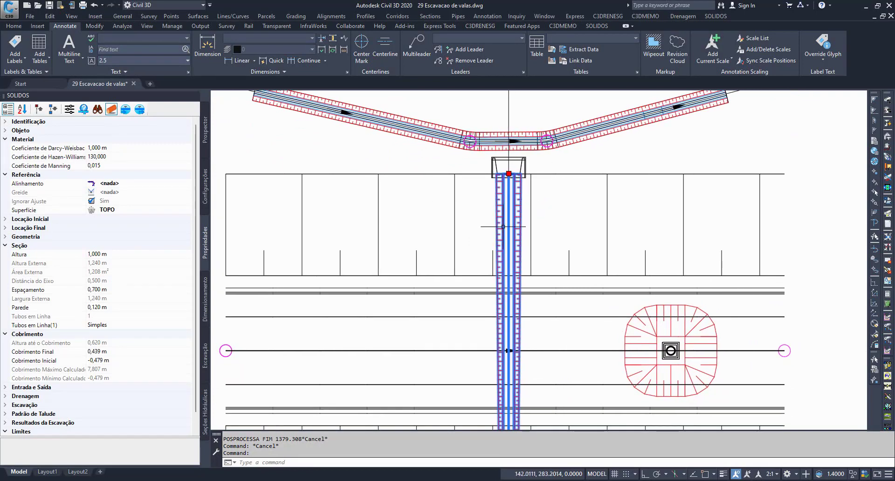
pyautogui.moveTo(463, 324); pyautogui.dragTo(455, 278, button='middle')
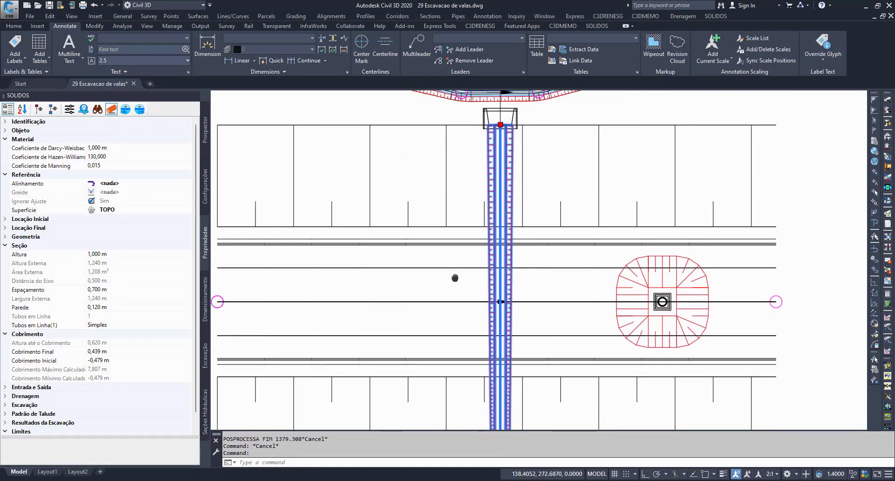
pyautogui.click(39, 110)
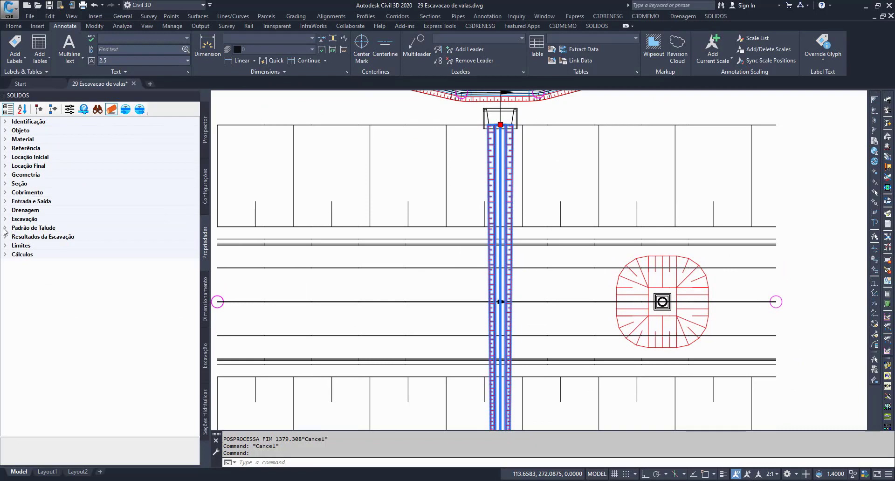
# Step: Switch the culvert's Desenhar Padrão option in Padrão de Talude to Não and back to Sim
pyautogui.click(4, 228)
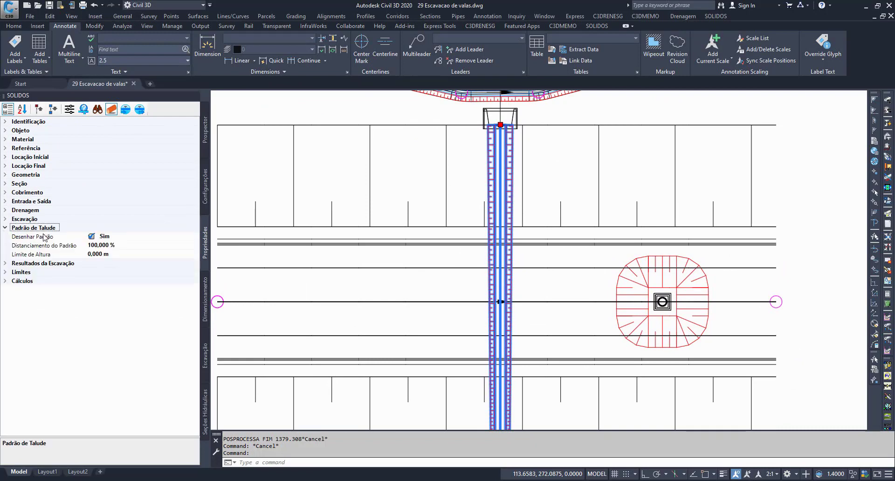
pyautogui.click(121, 237)
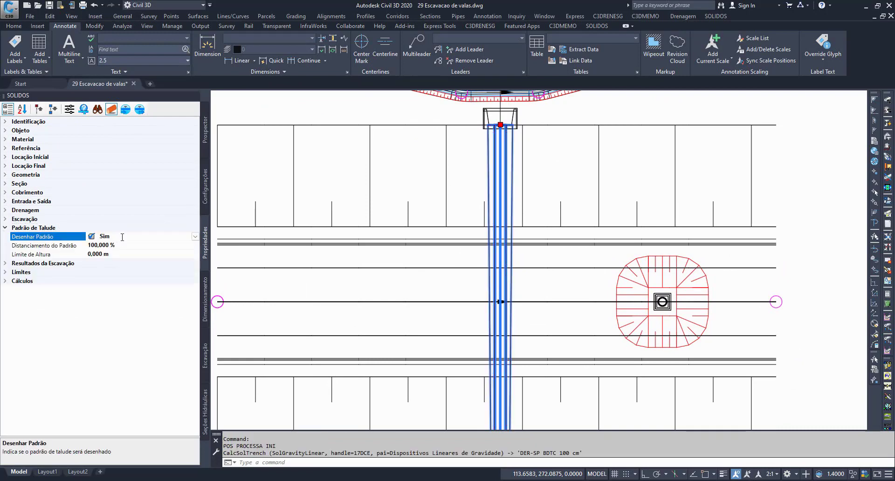
pyautogui.doubleClick(175, 236)
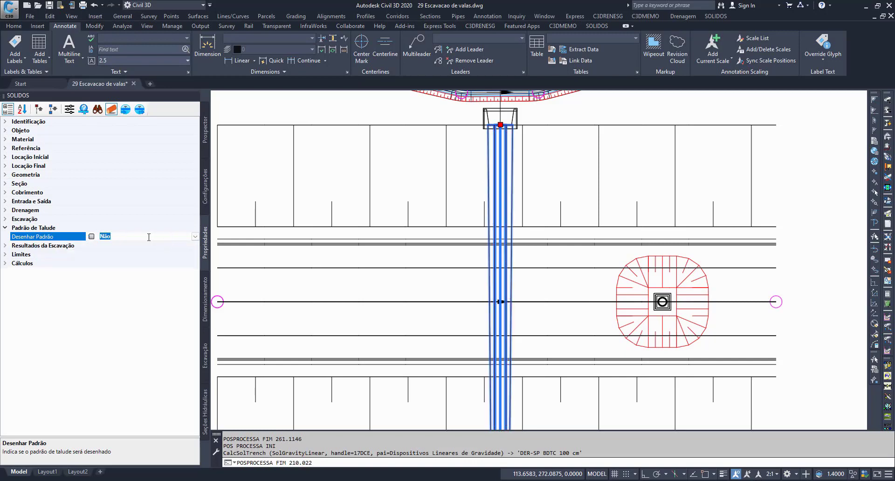
pyautogui.doubleClick(149, 237)
# Step: Try a Distanciamento do Padrão of 50 % for the culvert's slope pattern, and set it back to 100 %
pyautogui.click(148, 246)
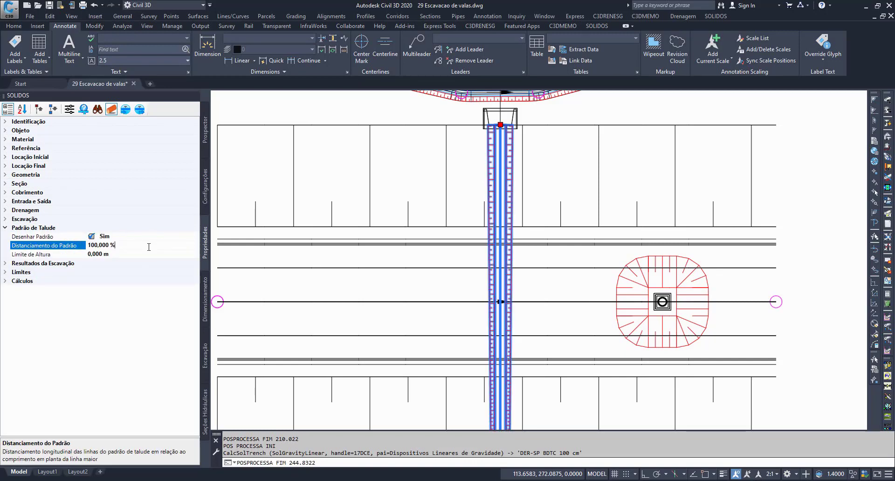
pyautogui.write('50')
pyautogui.press('Return')
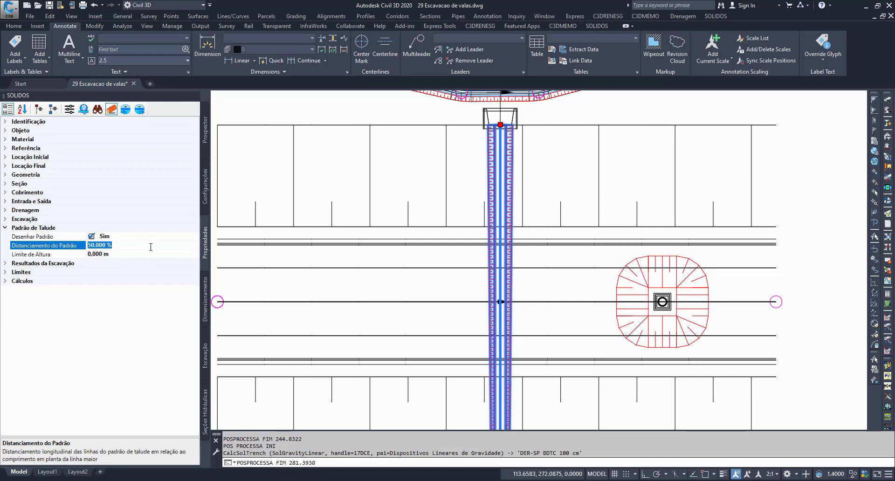
pyautogui.write('100')
pyautogui.press('Return')
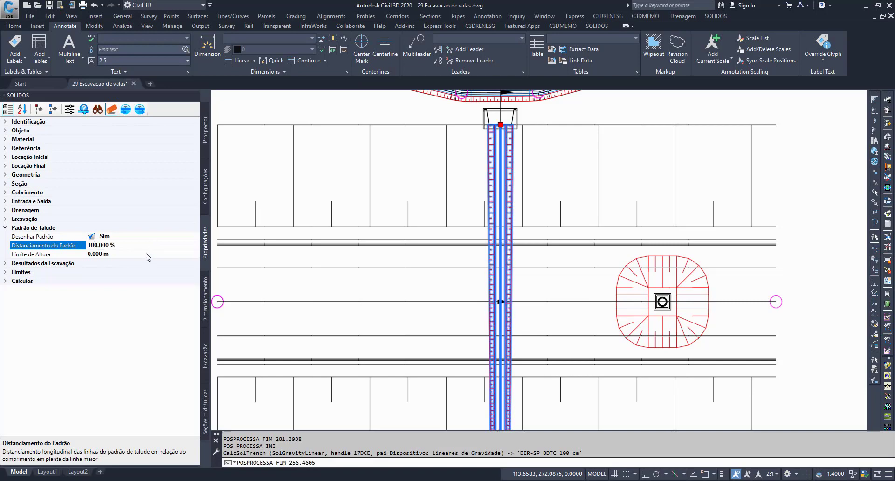
# Step: Preview the culvert and its trench excavation in 3D, orbiting the model and maximizing the preview
pyautogui.scroll(1, 472, 249)
pyautogui.scroll(1, 471, 201)
pyautogui.press('Escape')
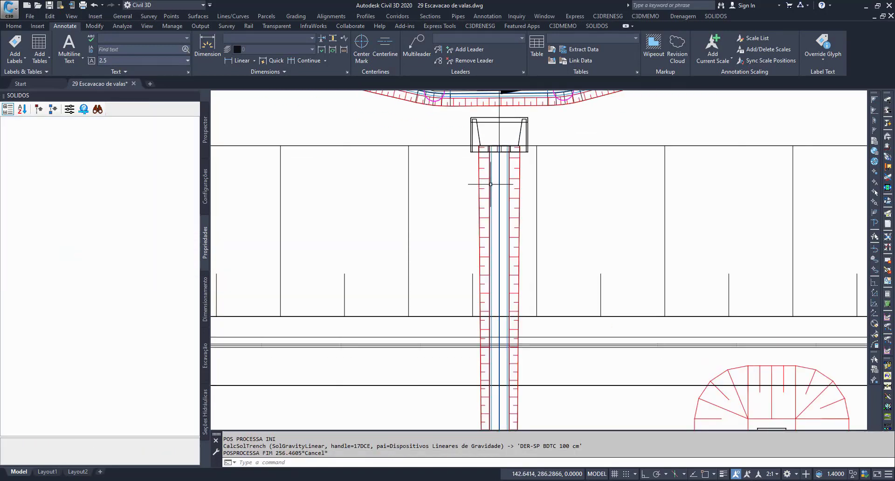
pyautogui.click(485, 184)
pyautogui.rightClick(487, 181)
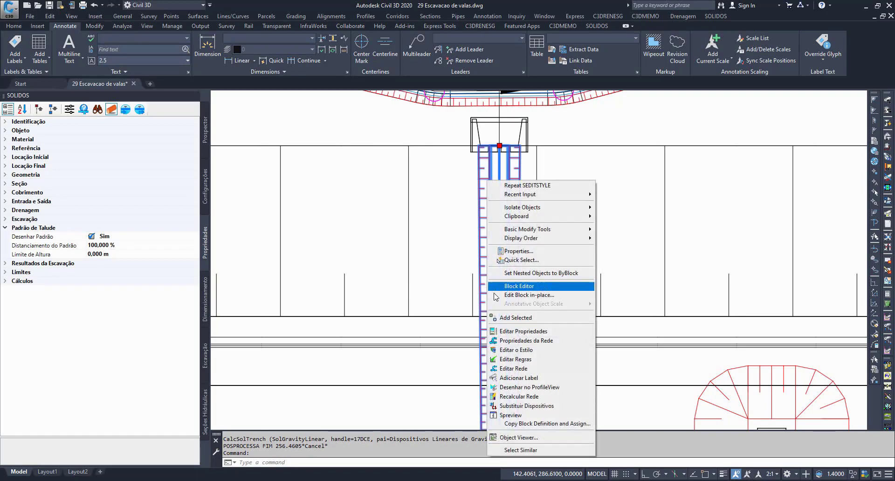
pyautogui.click(513, 414)
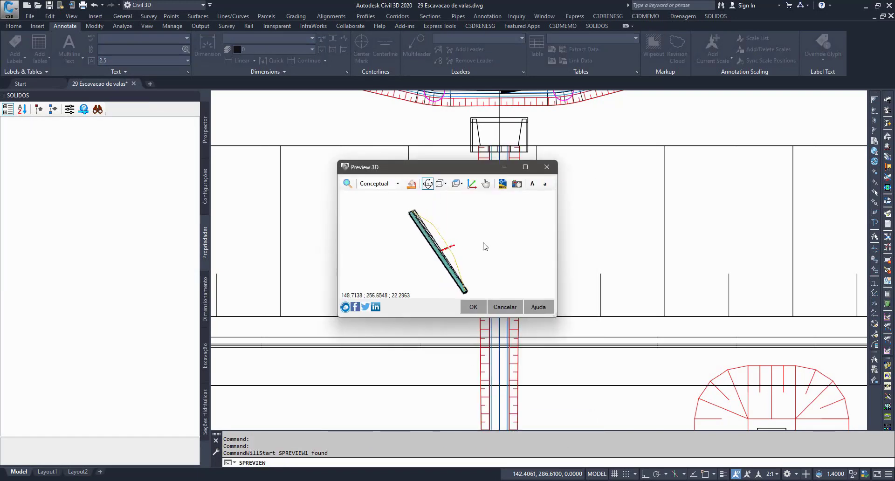
pyautogui.moveTo(484, 247); pyautogui.dragTo(491, 226)
pyautogui.click(524, 166)
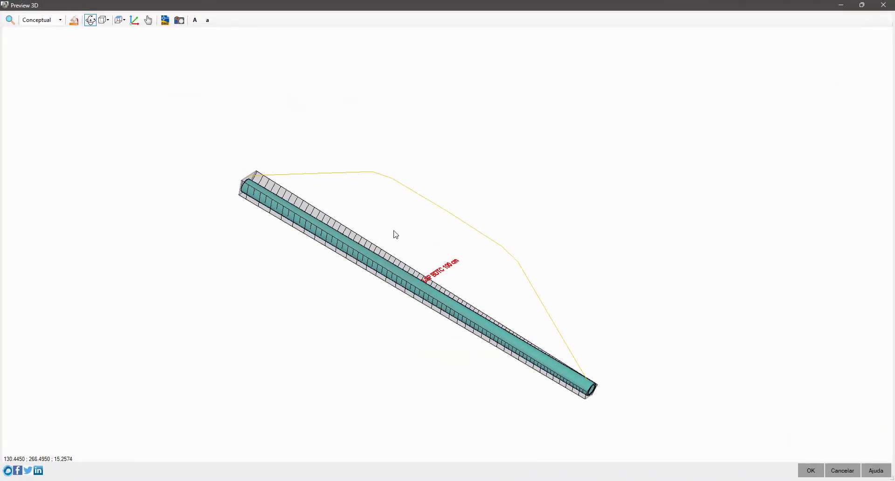
# Step: Examine the slope pattern at both ends of the culvert's trench in the 3D preview, and close the preview
pyautogui.scroll(8, 395, 234)
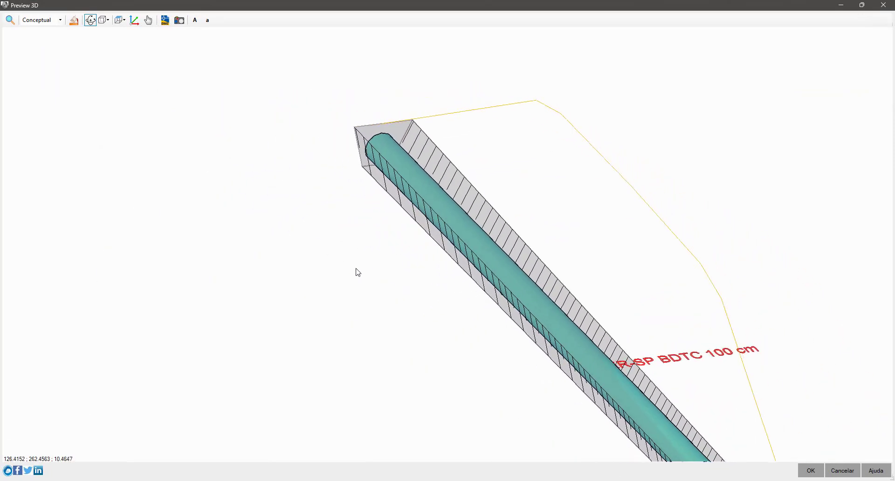
pyautogui.scroll(5, 357, 272)
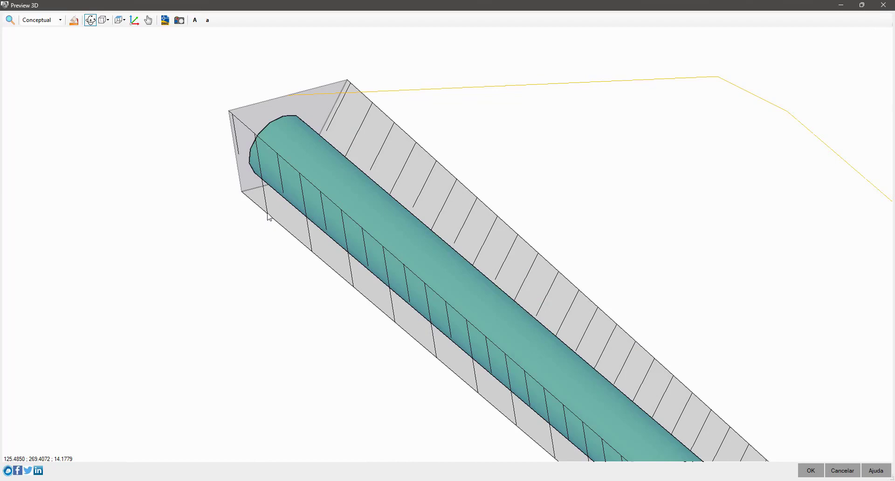
pyautogui.scroll(-6, 267, 214)
pyautogui.moveTo(399, 301); pyautogui.dragTo(413, 279, button='middle')
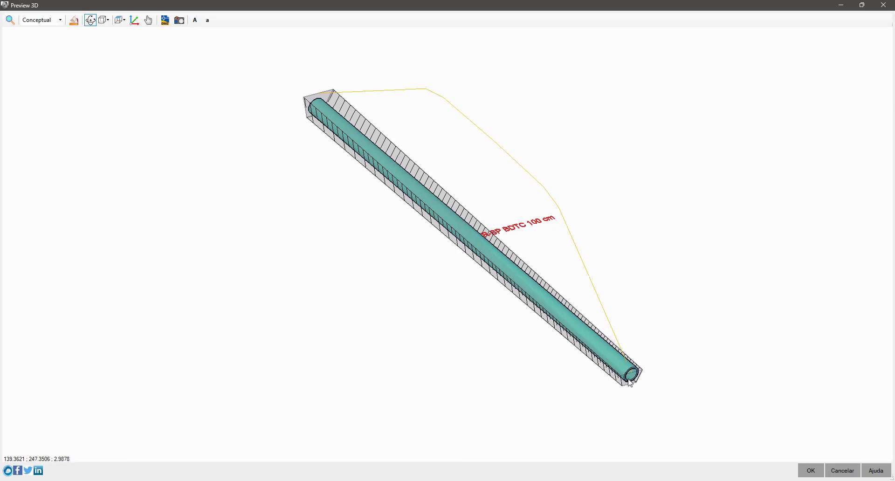
pyautogui.scroll(5, 622, 388)
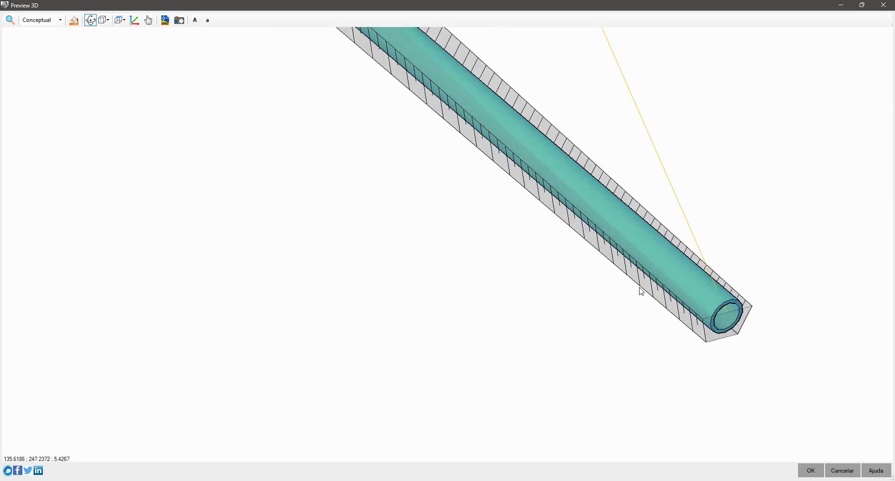
pyautogui.scroll(4, 646, 286)
pyautogui.moveTo(659, 274); pyautogui.dragTo(432, 361, button='middle')
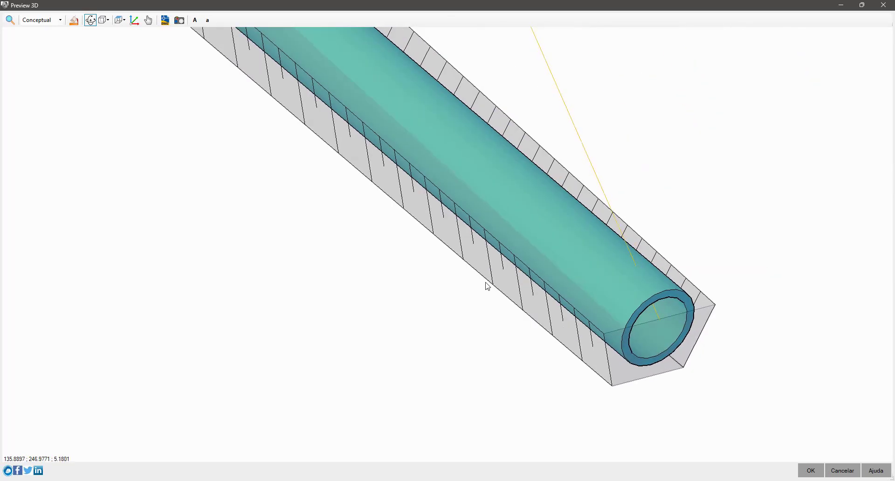
pyautogui.click(841, 470)
# Step: Open the 3D preview of the trapezoidal ditch above the culvert inlet and orbit around its trench
pyautogui.moveTo(424, 168)
pyautogui.mouseDown(button='middle')
pyautogui.moveTo(433, 223)
pyautogui.moveTo(485, 335)
pyautogui.mouseUp(button='middle')
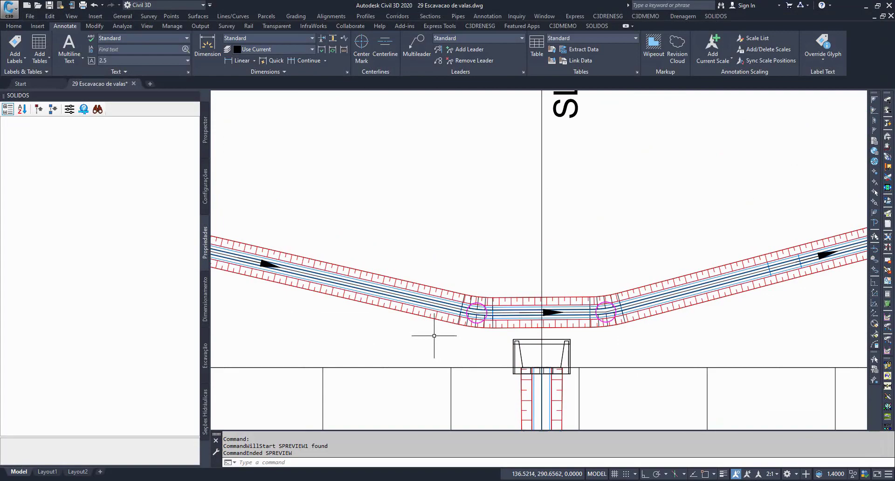
pyautogui.click(416, 314)
pyautogui.rightClick(416, 314)
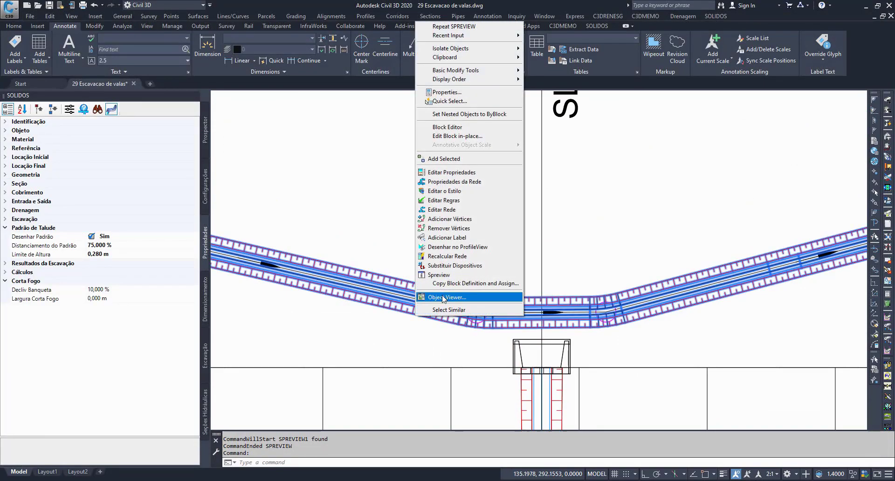
pyautogui.click(445, 275)
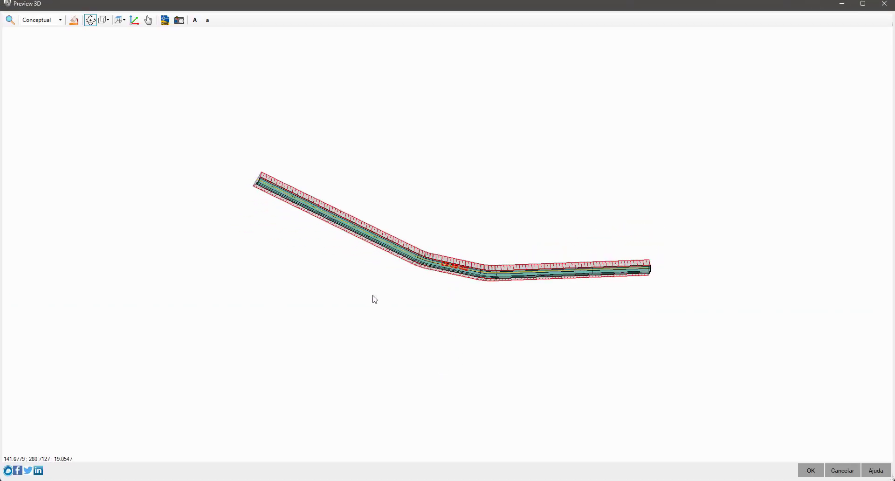
pyautogui.moveTo(374, 299); pyautogui.dragTo(381, 193)
pyautogui.scroll(5, 418, 177)
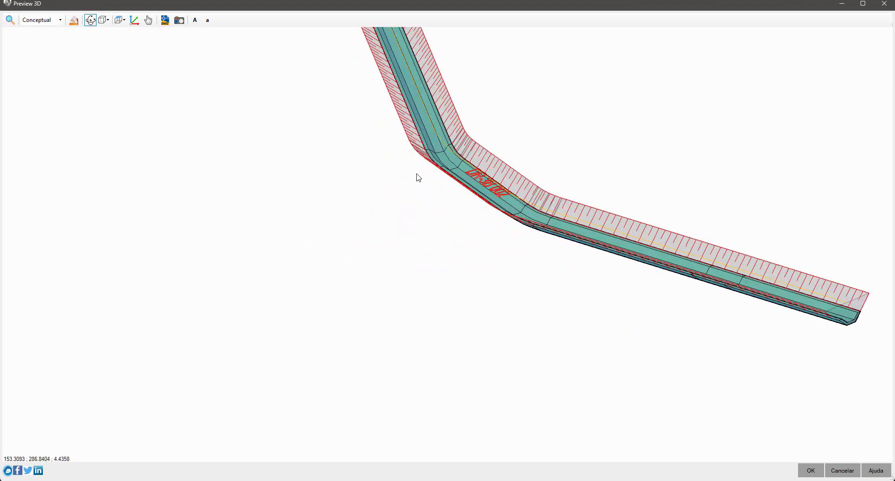
# Step: Examine the slope pattern lines at the end of the ditch's trench up close, and close the preview
pyautogui.moveTo(416, 174); pyautogui.dragTo(530, 436, button='middle')
pyautogui.scroll(1, 505, 294)
pyautogui.scroll(2, 492, 260)
pyautogui.moveTo(480, 309); pyautogui.dragTo(530, 233, button='middle')
pyautogui.moveTo(530, 233)
pyautogui.mouseDown()
pyautogui.moveTo(397, 340)
pyautogui.moveTo(555, 160)
pyautogui.moveTo(499, 266)
pyautogui.moveTo(516, 243)
pyautogui.mouseUp()
pyautogui.scroll(-3, 402, 341)
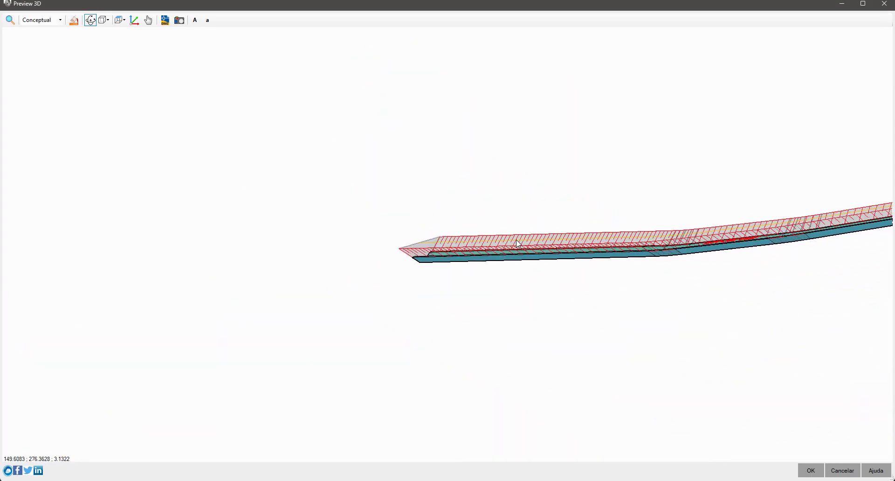
pyautogui.scroll(4, 424, 275)
pyautogui.scroll(1, 274, 254)
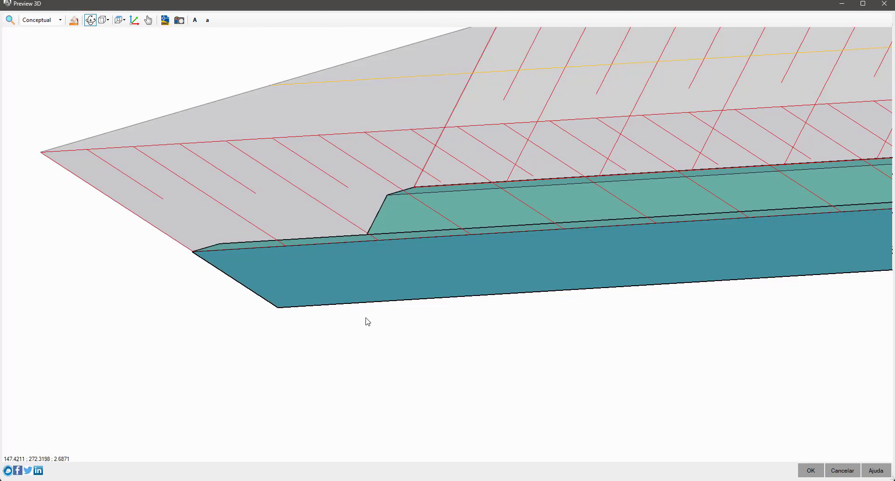
pyautogui.moveTo(365, 318); pyautogui.dragTo(522, 359)
pyautogui.click(842, 470)
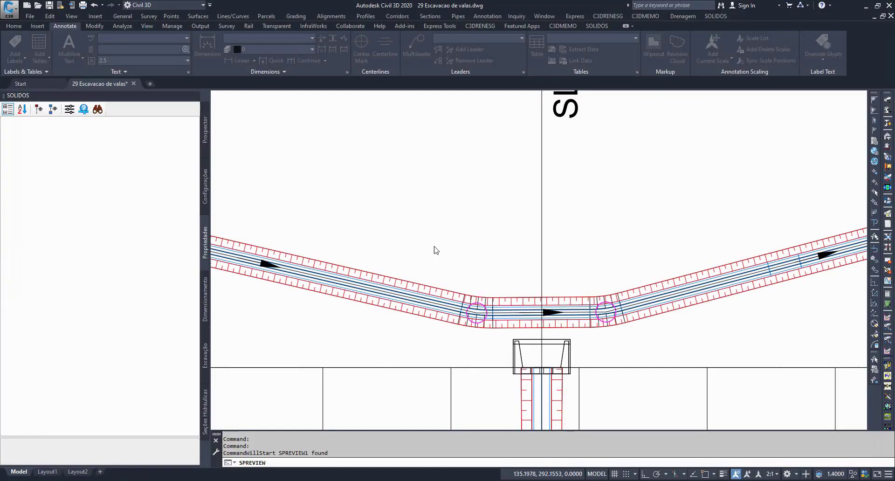
# Step: Try a Limite de Altura of 0 m for the ditch's slope pattern, and set it back to 0.28 m
pyautogui.scroll(1, 427, 242)
pyautogui.scroll(5, 321, 208)
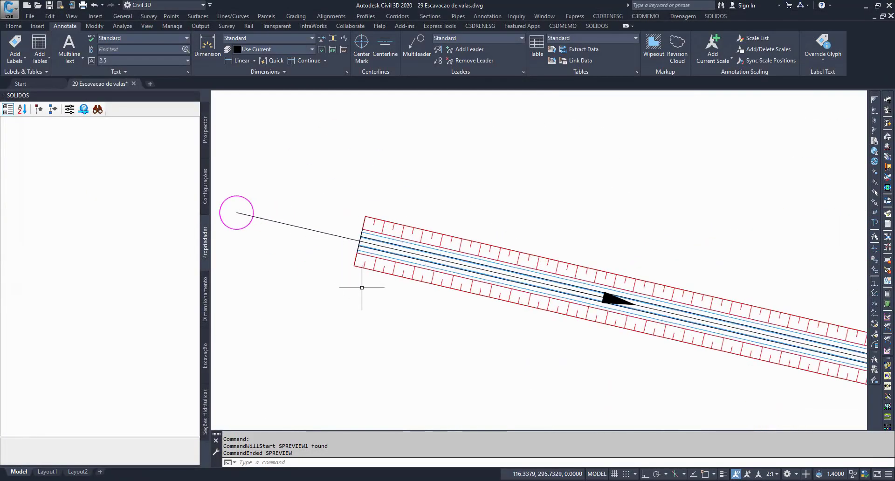
pyautogui.scroll(1, 361, 270)
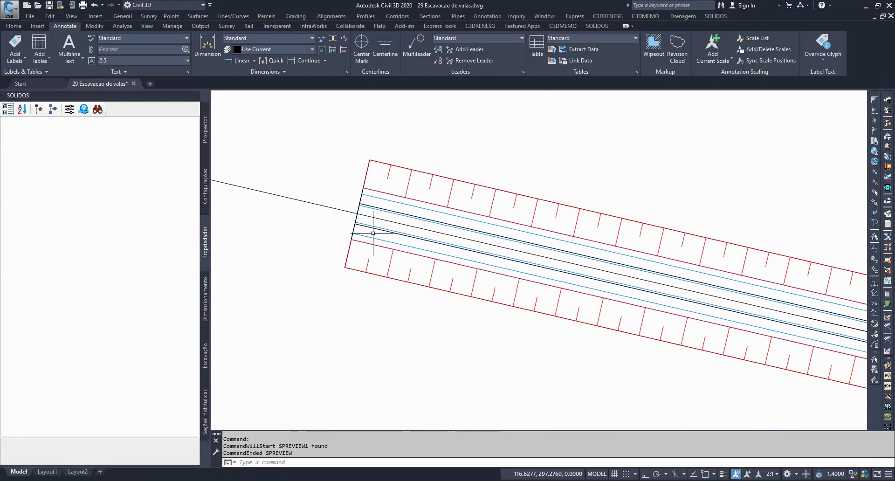
pyautogui.scroll(1, 391, 260)
pyautogui.click(392, 260)
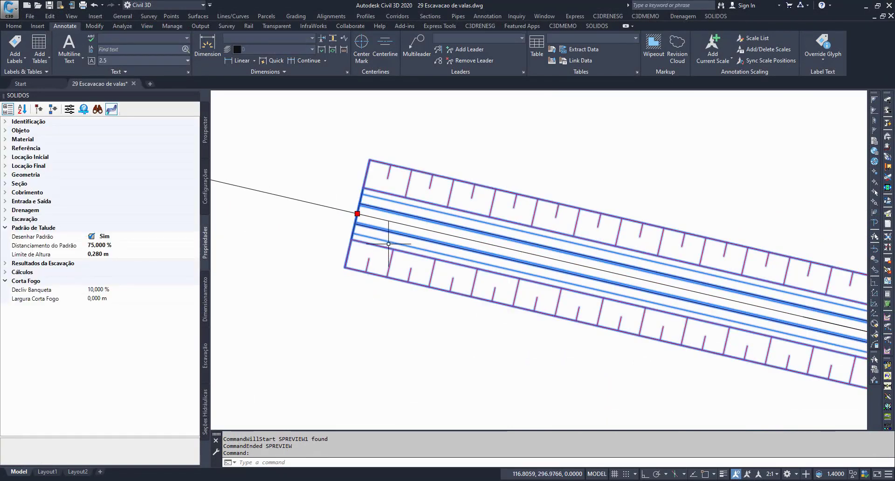
pyautogui.click(128, 252)
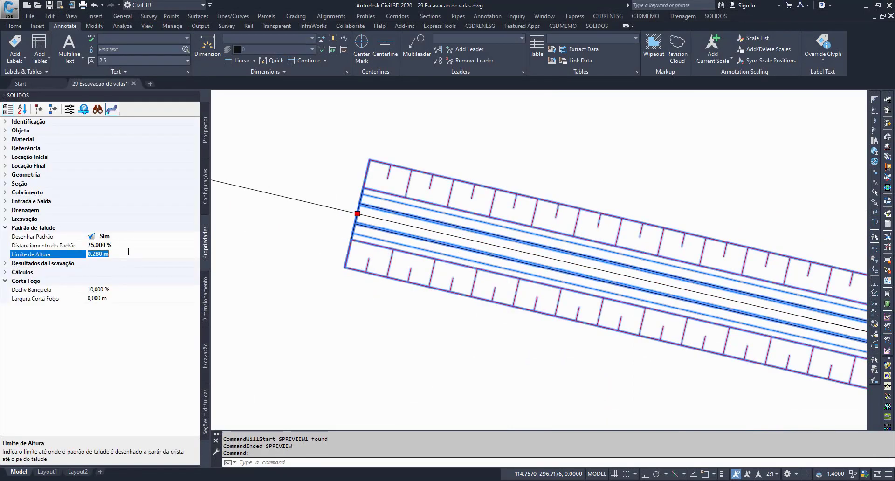
pyautogui.write('0')
pyautogui.press('Return')
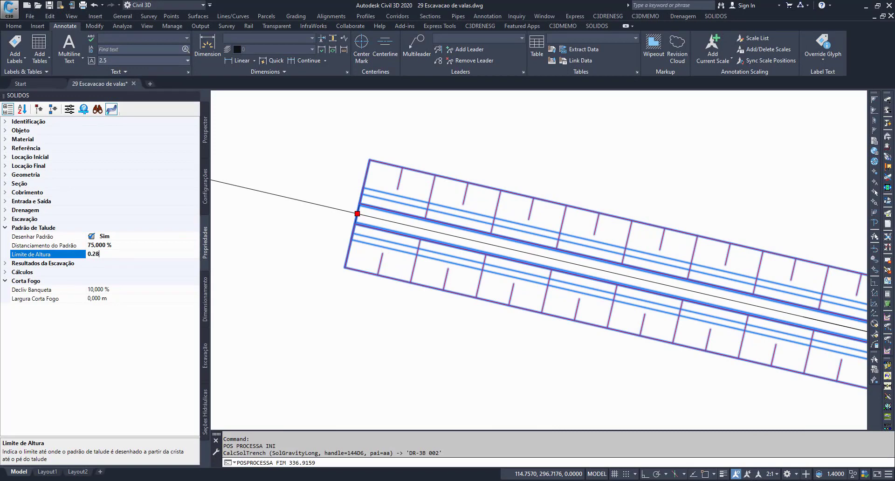
pyautogui.write('0.28')
pyautogui.press('Return')
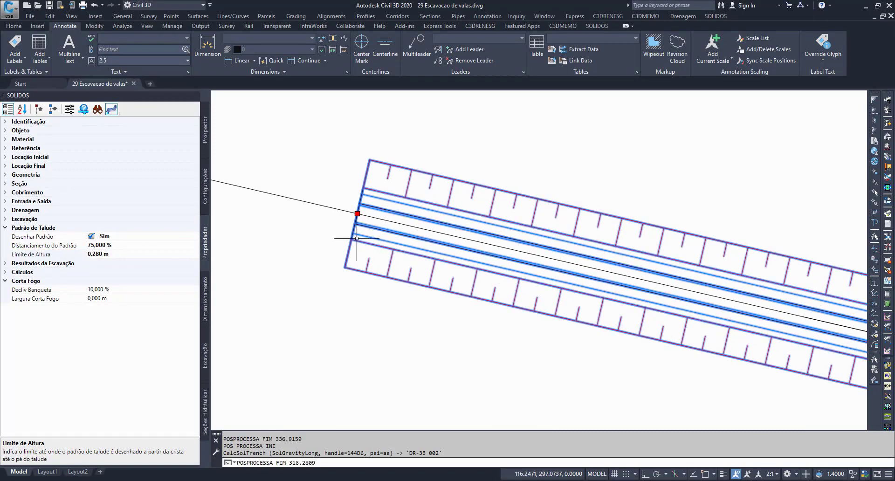
# Step: Deselect the ditch and look over the ditch, culvert and road layout in the plan drawing
pyautogui.scroll(-4, 394, 264)
pyautogui.scroll(-2, 396, 264)
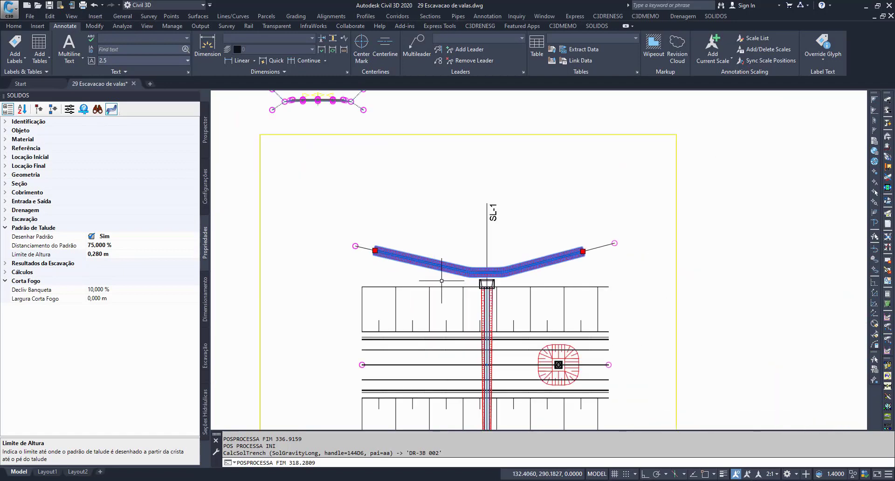
pyautogui.scroll(2, 428, 270)
pyautogui.moveTo(427, 269); pyautogui.dragTo(411, 234, button='middle')
pyautogui.press('Escape')
pyautogui.press('Escape')
pyautogui.moveTo(415, 286); pyautogui.dragTo(422, 127, button='middle')
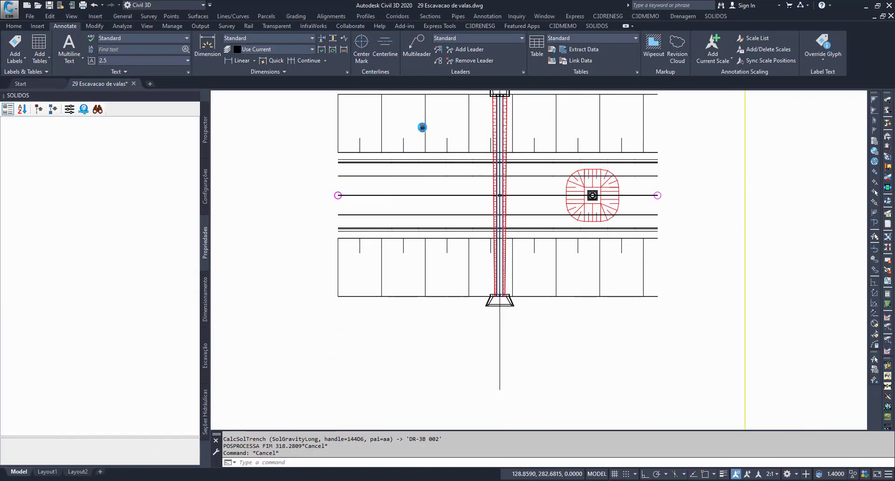
pyautogui.scroll(-2, 466, 229)
pyautogui.moveTo(423, 273)
pyautogui.mouseDown(button='middle')
pyautogui.moveTo(569, 315)
pyautogui.moveTo(489, 301)
pyautogui.moveTo(481, 280)
pyautogui.moveTo(407, 297)
pyautogui.mouseUp(button='middle')
pyautogui.scroll(4, 555, 222)
pyautogui.moveTo(590, 203); pyautogui.dragTo(512, 224, button='middle')
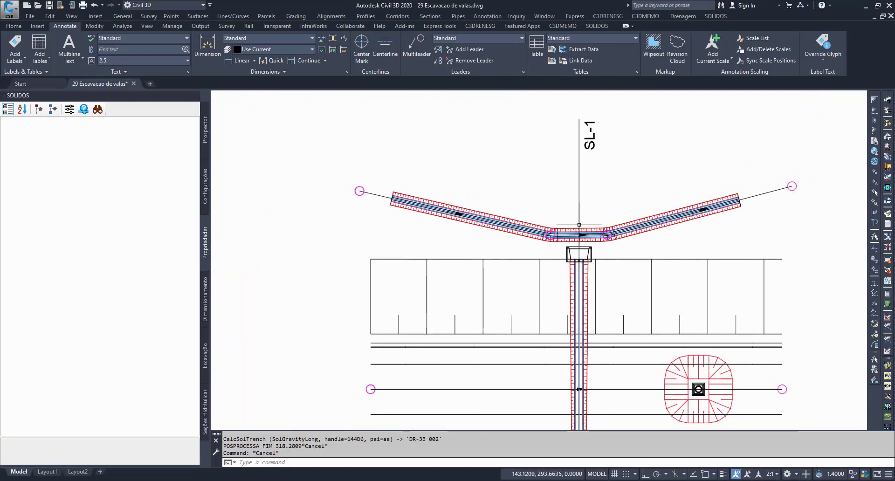
# Step: Project the ditch into the section view at station 0+30.00 with Desenhar no ProfileView
pyautogui.click(573, 232)
pyautogui.rightClick(572, 231)
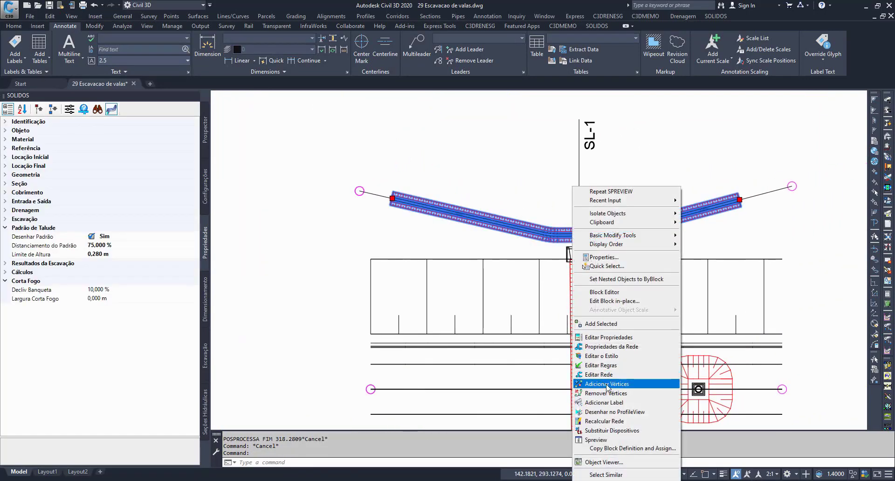
pyautogui.click(622, 412)
pyautogui.scroll(-5, 455, 200)
pyautogui.moveTo(502, 268); pyautogui.dragTo(481, 152, button='middle')
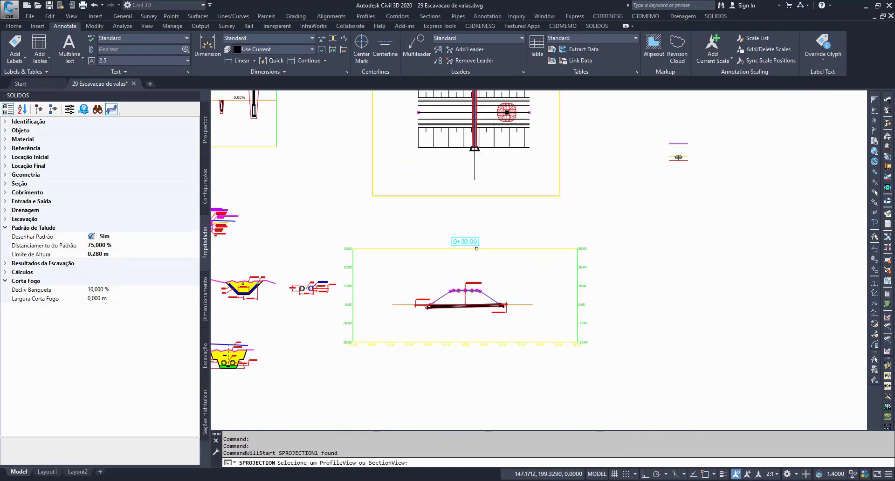
pyautogui.click(395, 270)
# Step: Select the ditch's projection beside the culvert headwall in the section view and open its properties for editing
pyautogui.scroll(10, 396, 270)
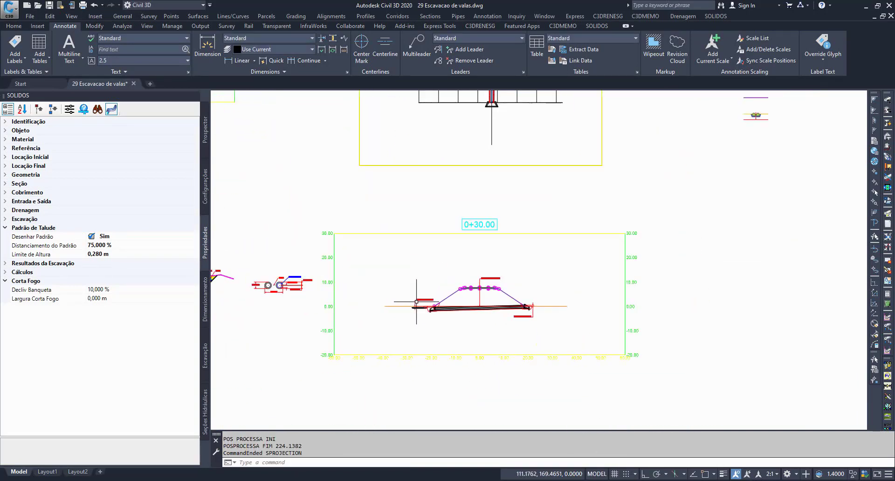
pyautogui.scroll(2, 387, 319)
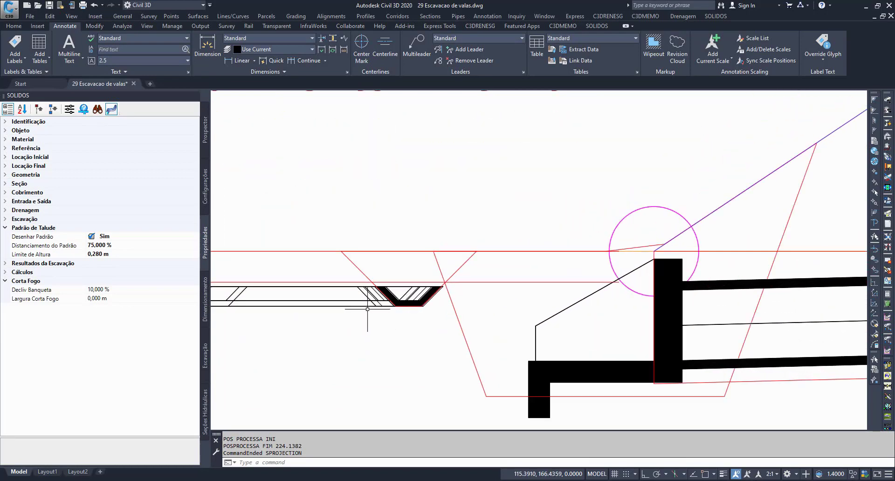
pyautogui.moveTo(365, 307); pyautogui.dragTo(504, 278, button='middle')
pyautogui.click(491, 270)
pyautogui.rightClick(491, 271)
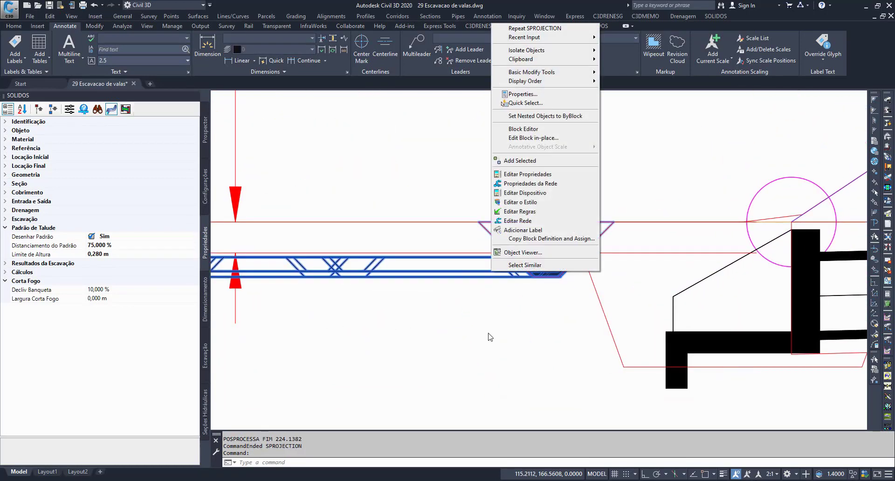
pyautogui.click(284, 263)
pyautogui.scroll(-1, 504, 272)
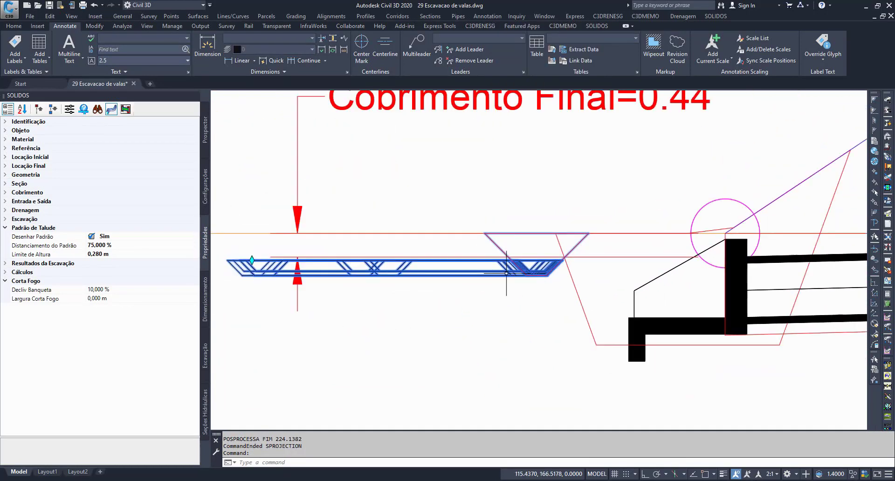
pyautogui.scroll(3, 526, 268)
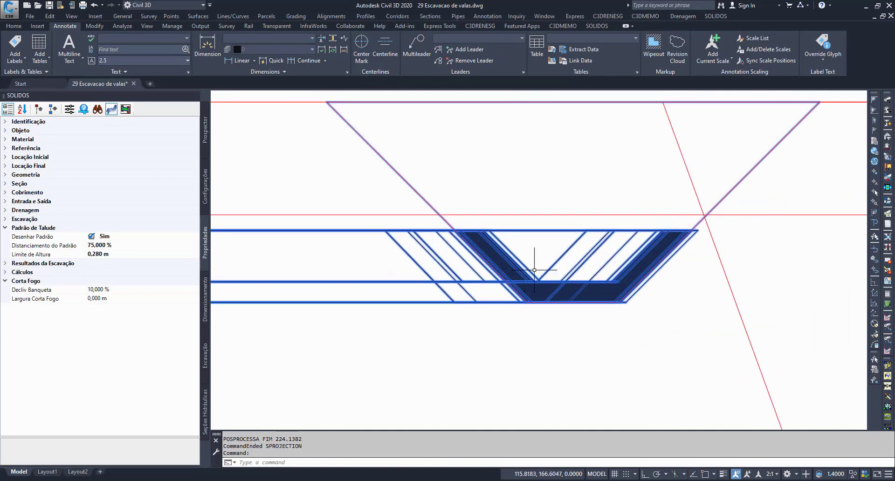
pyautogui.rightClick(506, 262)
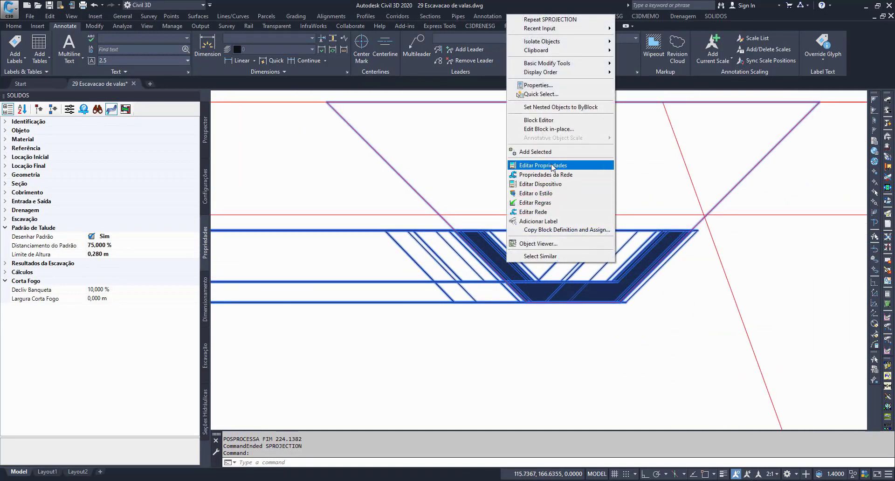
pyautogui.click(531, 166)
# Step: Expand the projection's Identificação and Objeto properties and apply the Tubo Transversal style as its Estilo
pyautogui.click(273, 164)
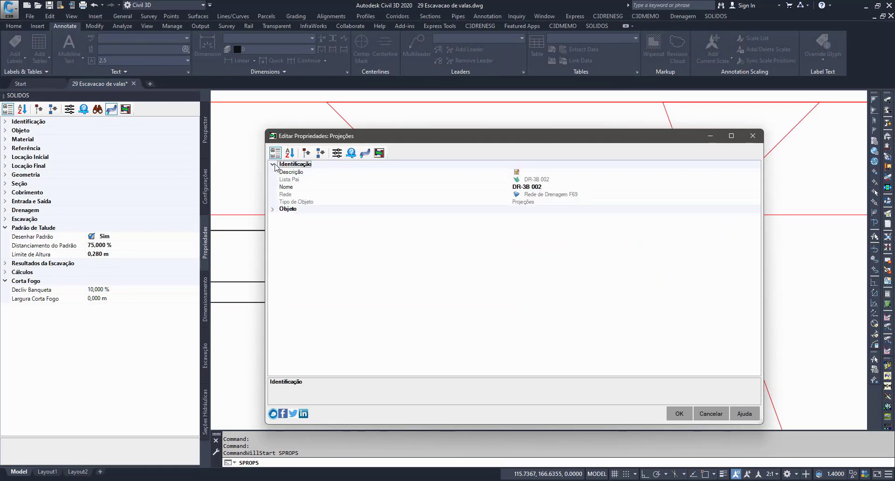
pyautogui.click(274, 210)
pyautogui.click(312, 232)
pyautogui.click(601, 225)
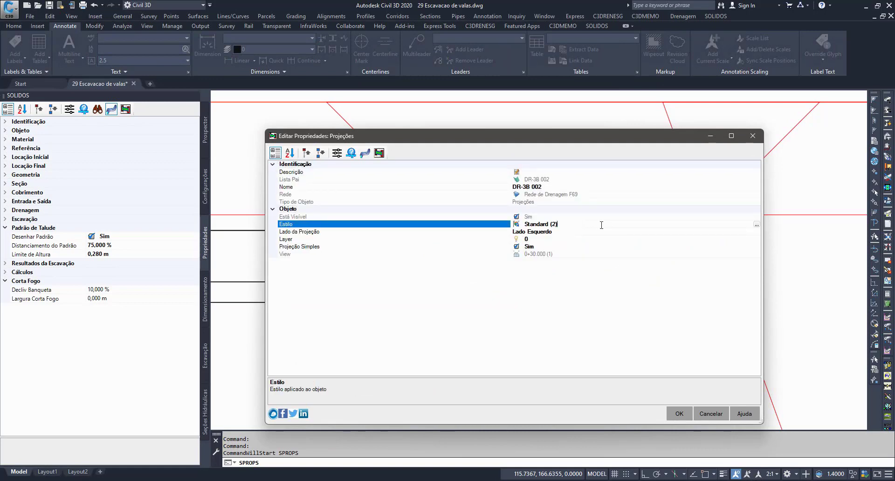
pyautogui.click(756, 224)
pyautogui.click(337, 210)
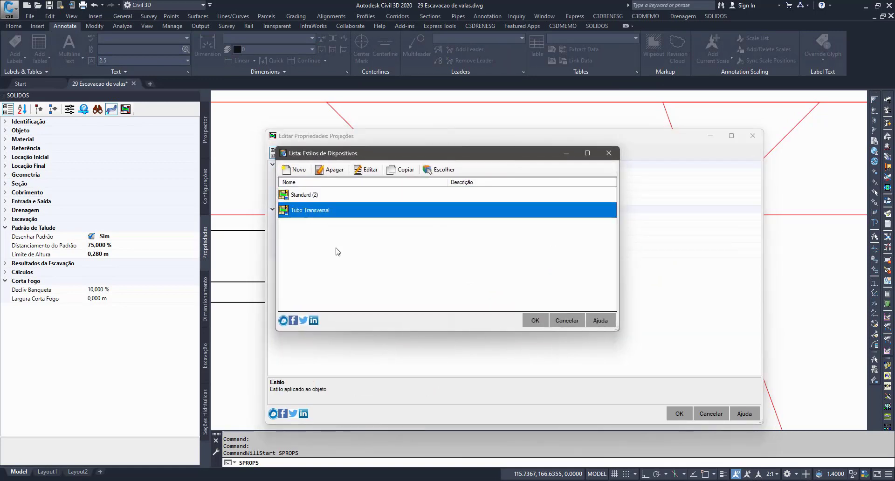
pyautogui.click(527, 321)
pyautogui.click(678, 413)
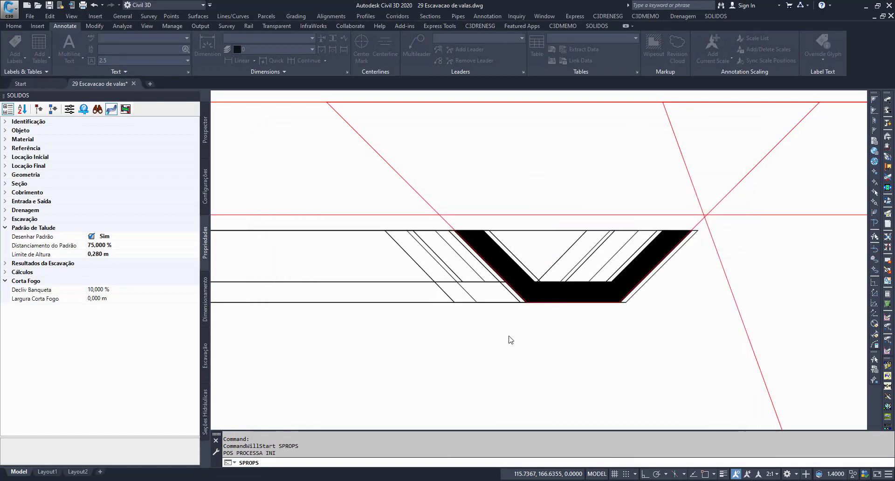
# Step: Edit the Tubo Transversal style of the ditch's section-view projection to hide its centre-line component
pyautogui.scroll(-5, 443, 264)
pyautogui.moveTo(457, 286); pyautogui.dragTo(525, 303, button='middle')
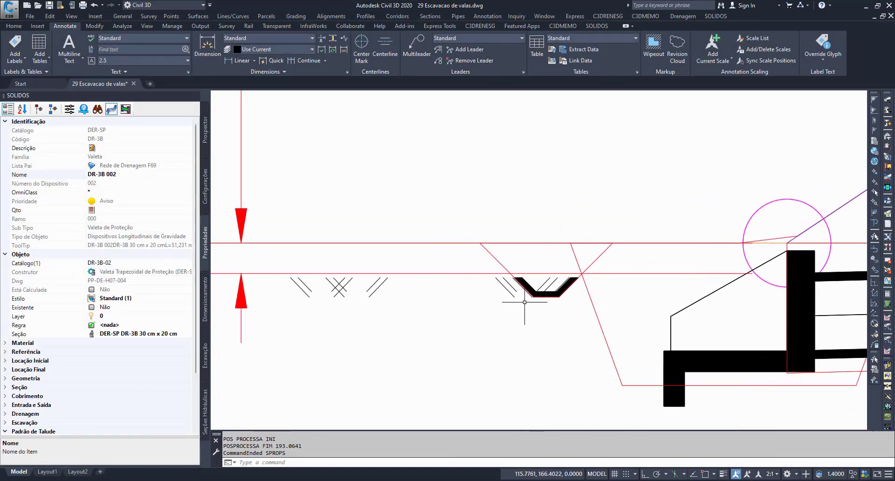
pyautogui.click(346, 283)
pyautogui.rightClick(343, 285)
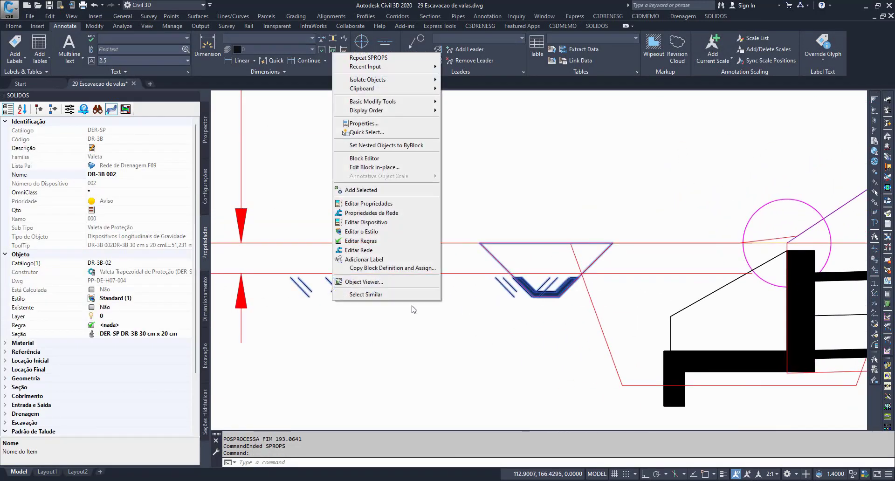
pyautogui.click(391, 232)
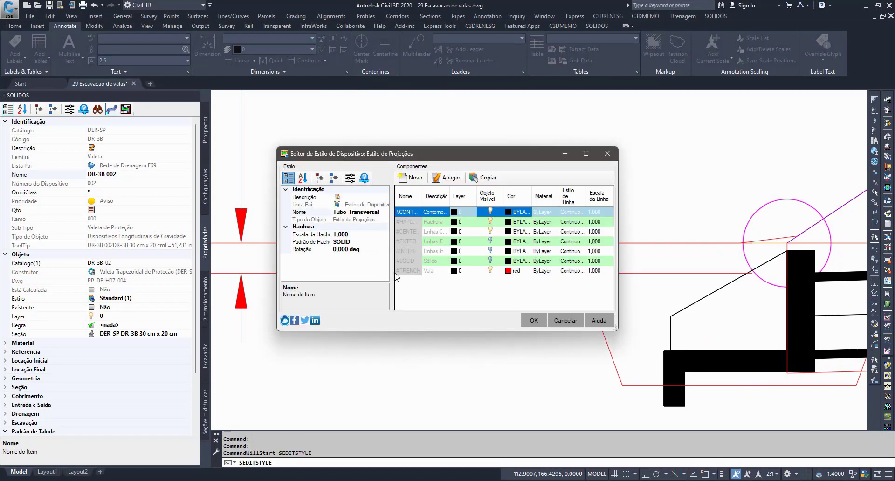
pyautogui.click(490, 232)
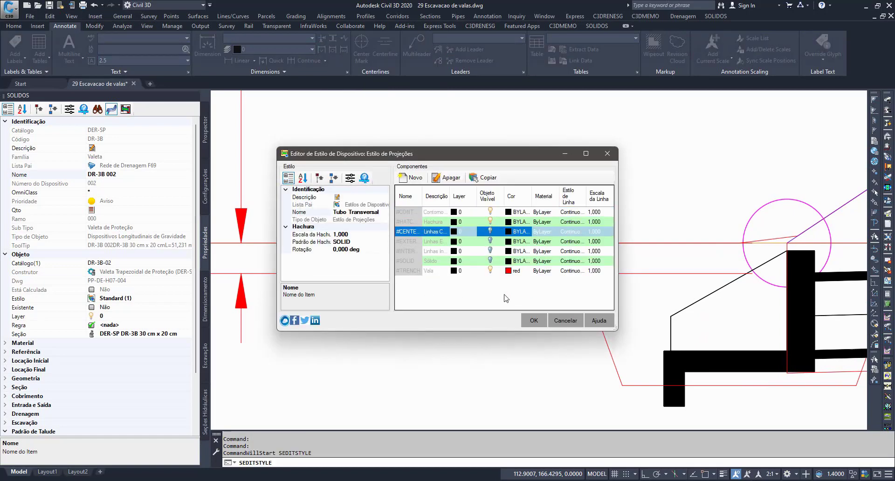
pyautogui.click(534, 320)
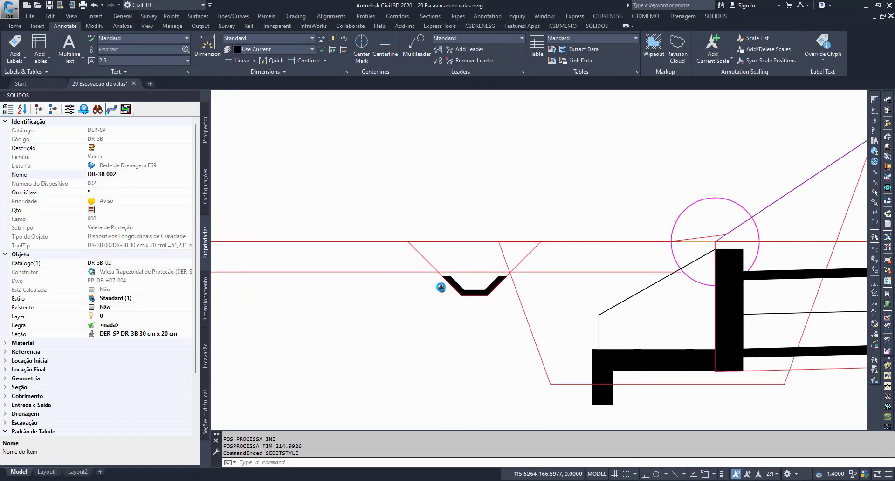
# Step: Examine the ditch's projected profile and trench outline beside the culvert headwall in the section view
pyautogui.scroll(1, 442, 289)
pyautogui.moveTo(441, 288)
pyautogui.mouseDown(button='middle')
pyautogui.moveTo(426, 274)
pyautogui.moveTo(405, 284)
pyautogui.mouseUp(button='middle')
pyautogui.scroll(-3, 463, 299)
pyautogui.scroll(1, 420, 278)
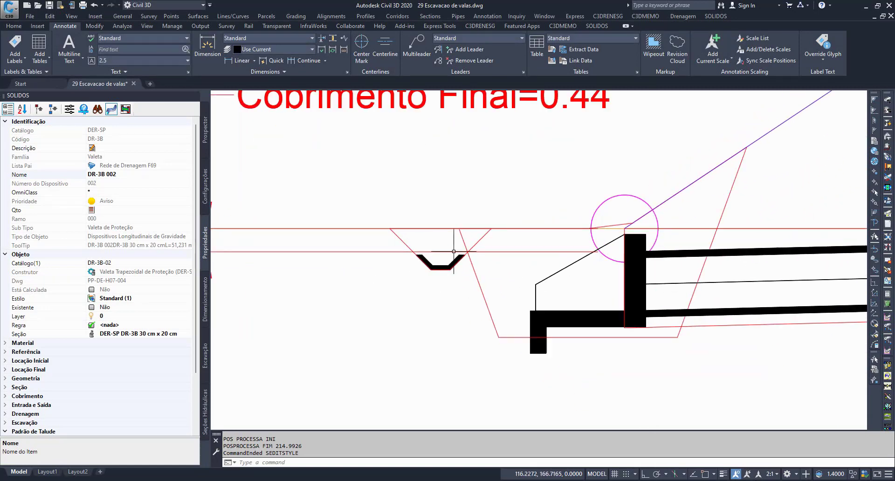
pyautogui.click(434, 258)
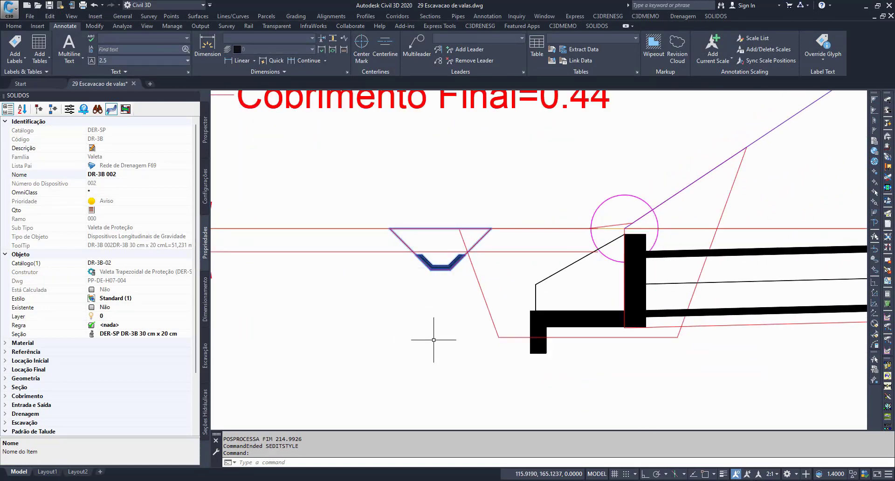
pyautogui.scroll(-4, 433, 338)
pyautogui.moveTo(432, 342); pyautogui.dragTo(351, 306, button='middle')
pyautogui.scroll(-2, 371, 260)
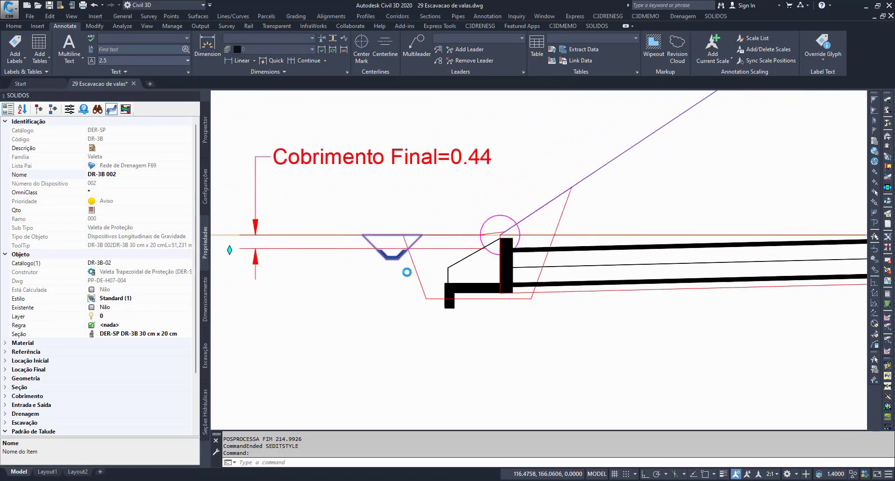
pyautogui.scroll(6, 410, 275)
pyautogui.press('Escape')
pyautogui.press('Escape')
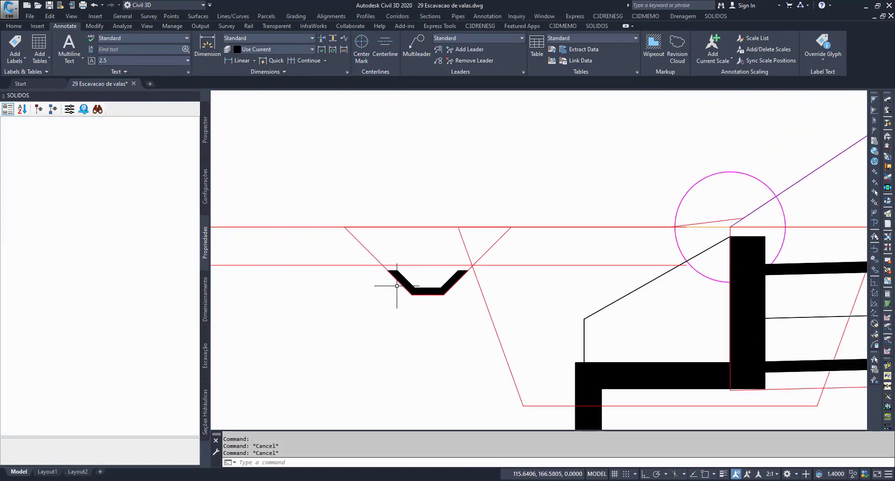
pyautogui.scroll(5, 405, 278)
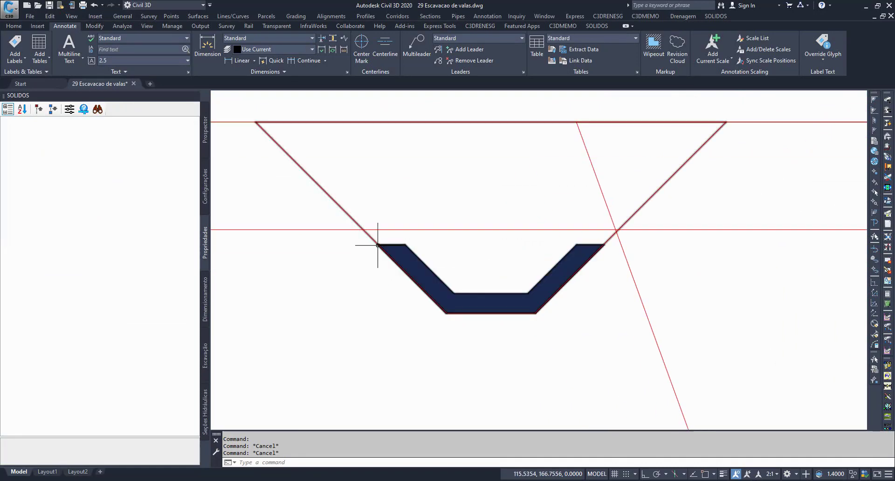
pyautogui.scroll(2, 399, 243)
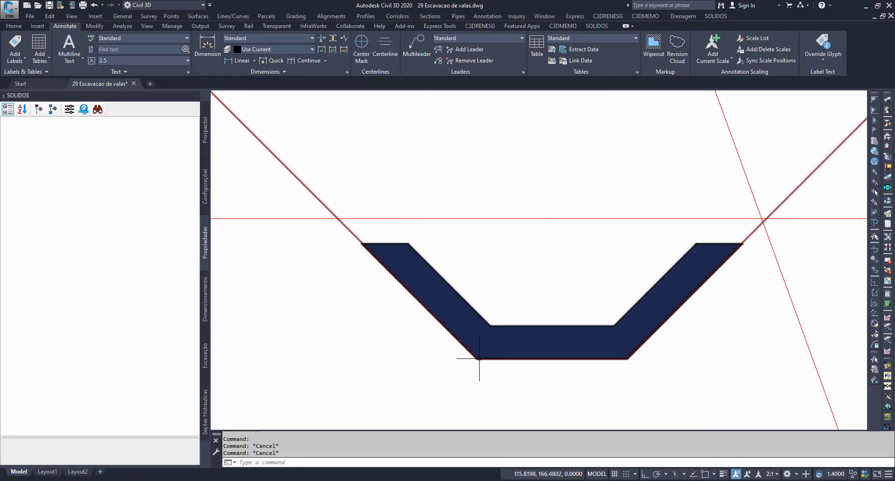
pyautogui.scroll(-12, 477, 359)
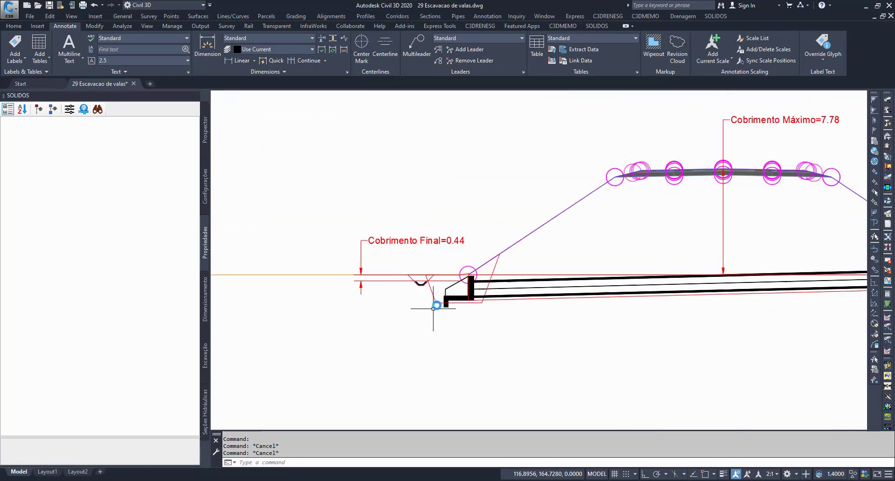
# Step: Select the culvert in the plan drawing and check the Superfície assigned in its Referência properties
pyautogui.scroll(10, 502, 177)
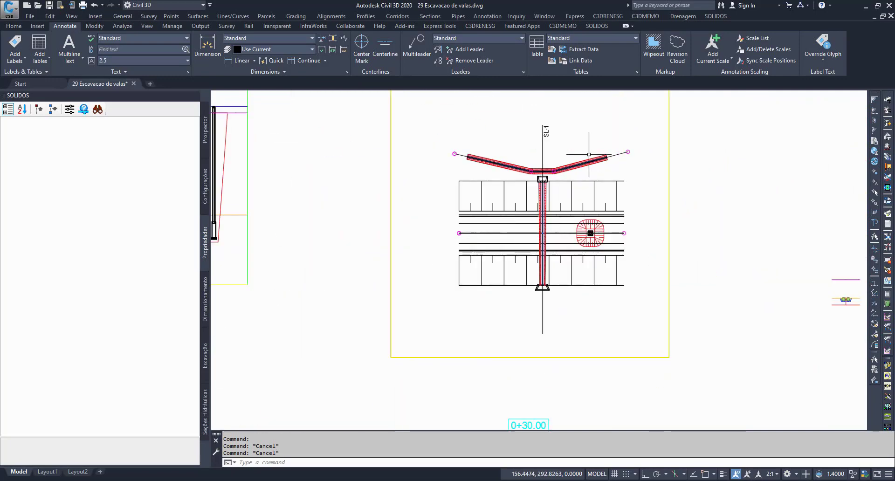
pyautogui.moveTo(445, 271); pyautogui.dragTo(587, 238, button='middle')
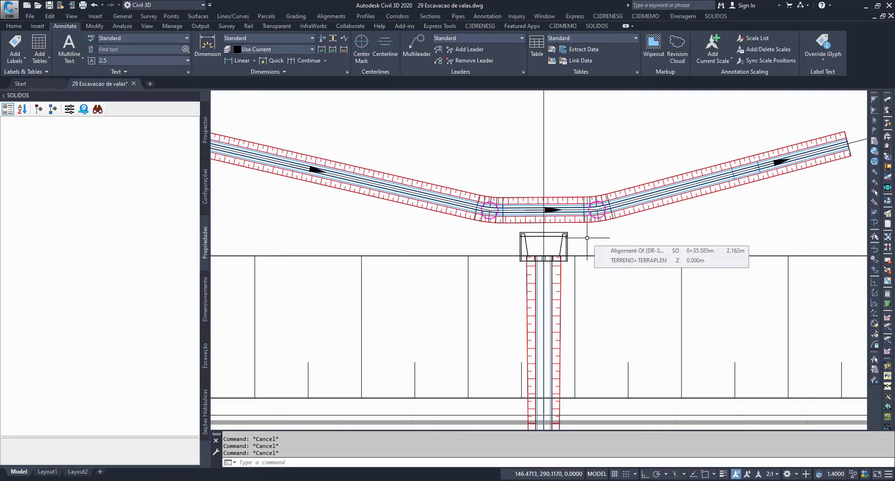
pyautogui.scroll(-5, 586, 237)
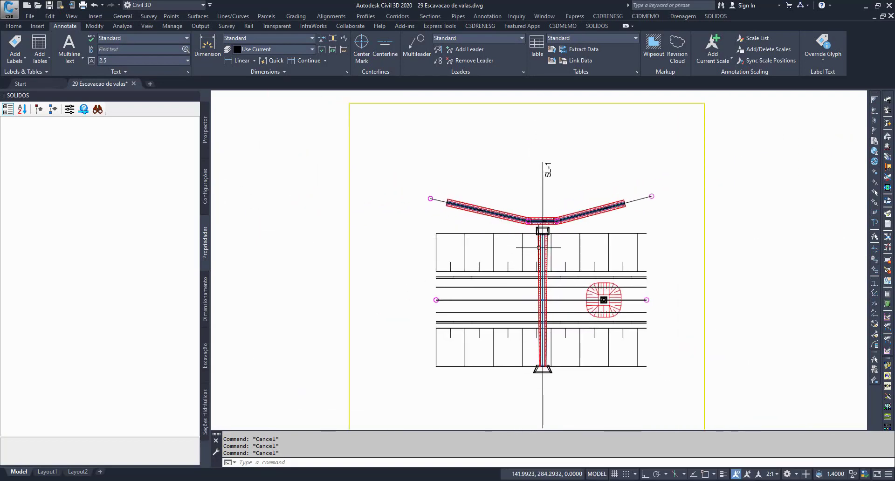
pyautogui.click(539, 248)
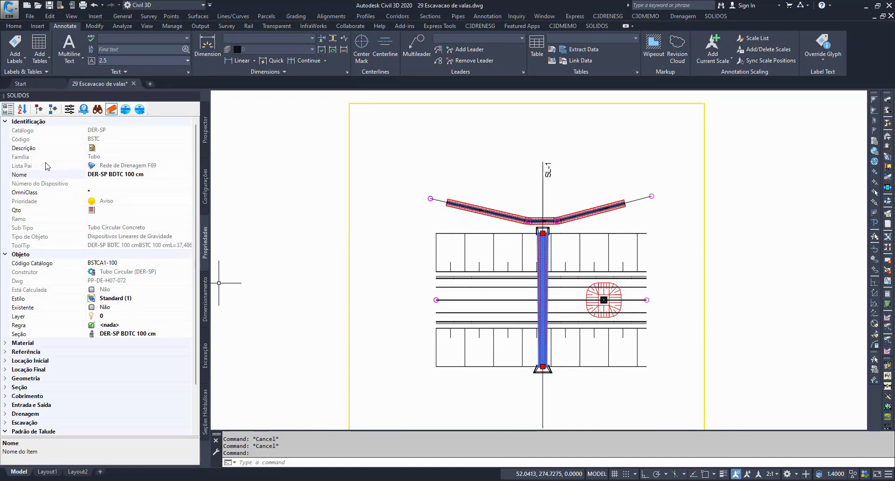
pyautogui.click(4, 121)
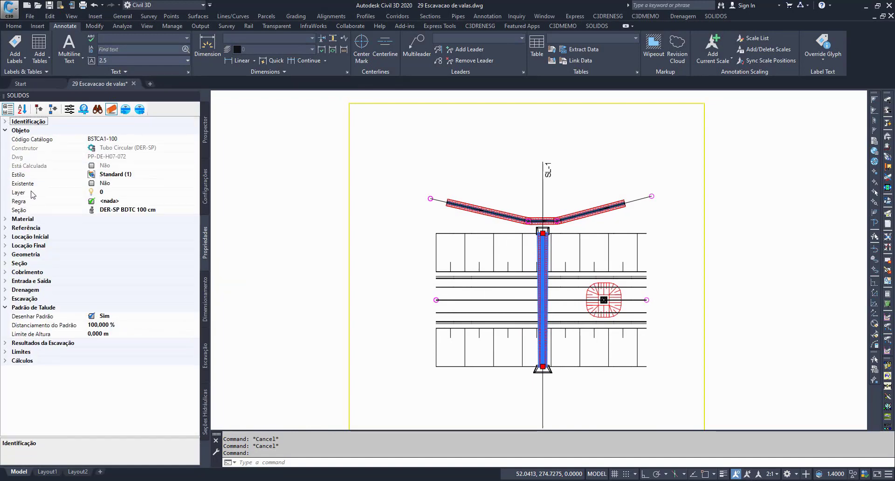
pyautogui.click(5, 228)
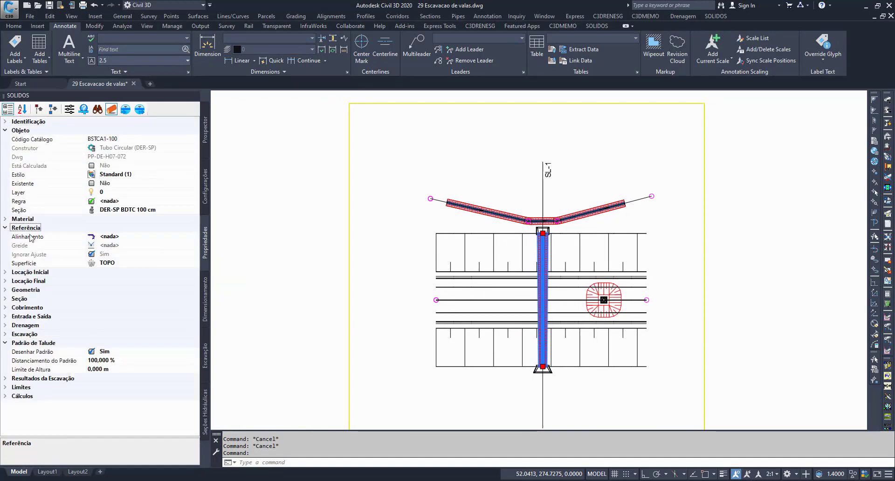
pyautogui.click(34, 263)
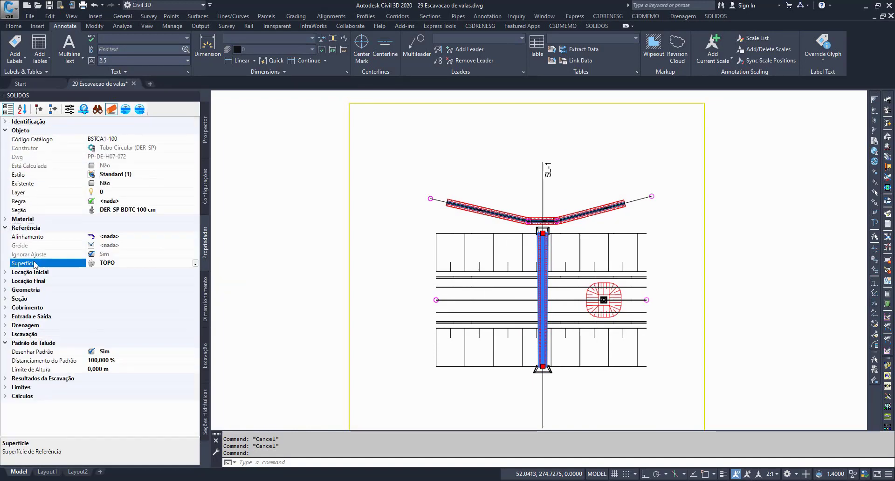
# Step: Review the culvert's Cobrimento values and its Limites properties, collapsing the Referência group
pyautogui.click(5, 308)
pyautogui.click(56, 334)
pyautogui.click(50, 350)
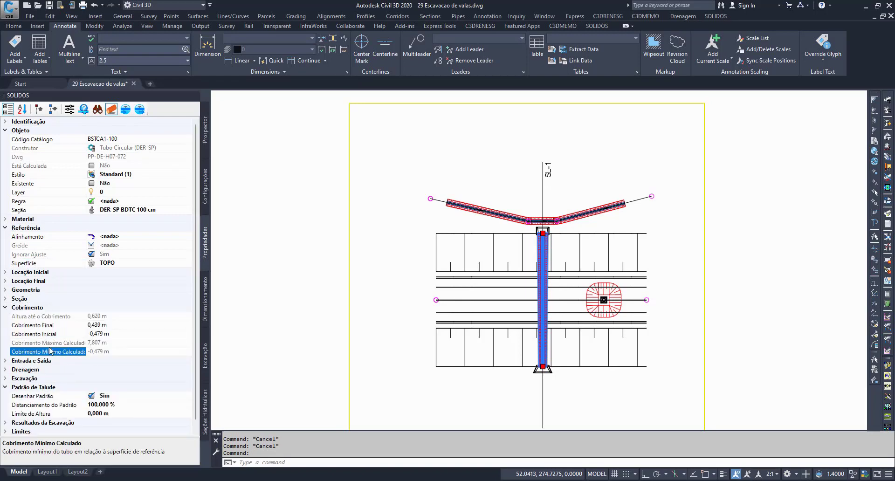
pyautogui.scroll(-1, 50, 340)
pyautogui.click(21, 423)
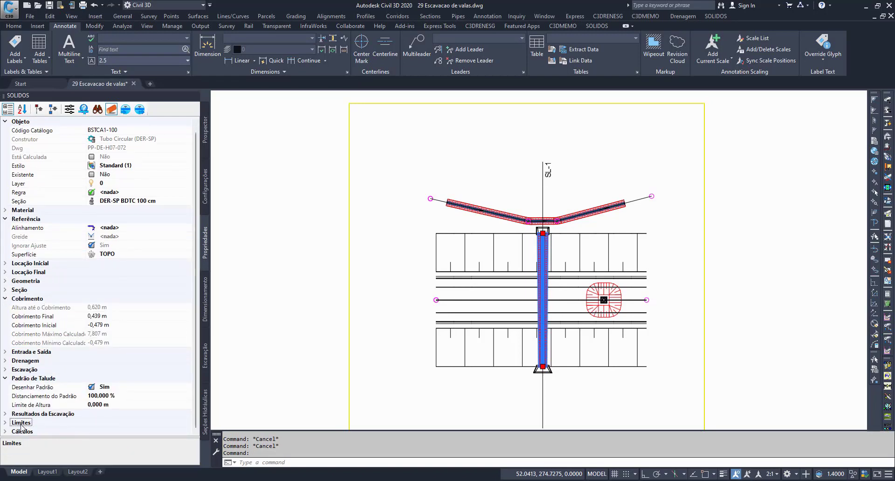
pyautogui.click(4, 423)
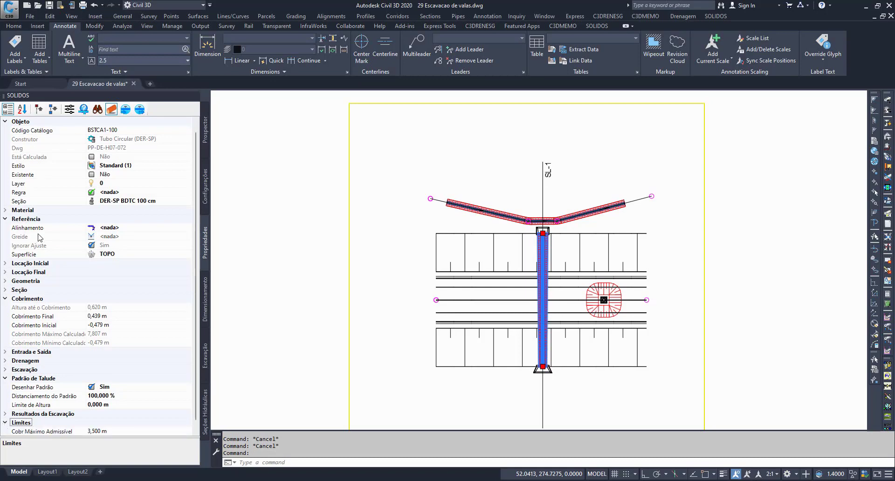
pyautogui.click(6, 220)
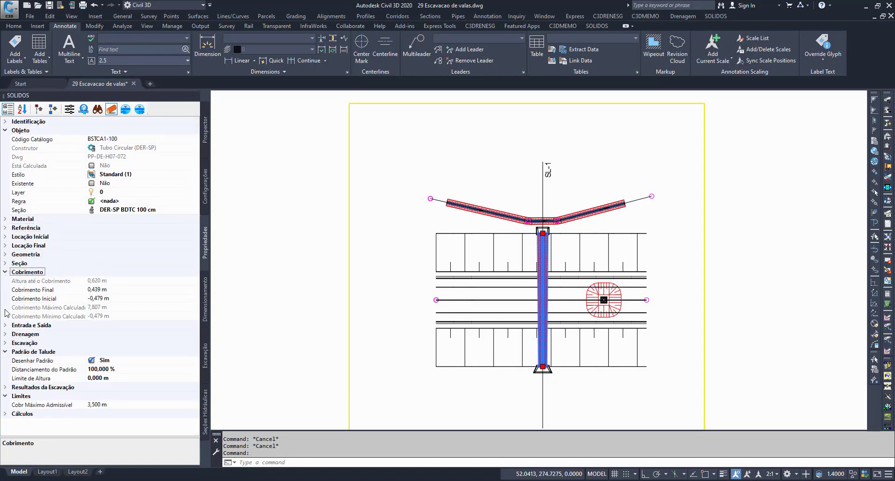
# Step: Check the culvert's Superfícies a Cortar and Superfície de Escavação under its Escavação properties and deselect it
pyautogui.click(5, 343)
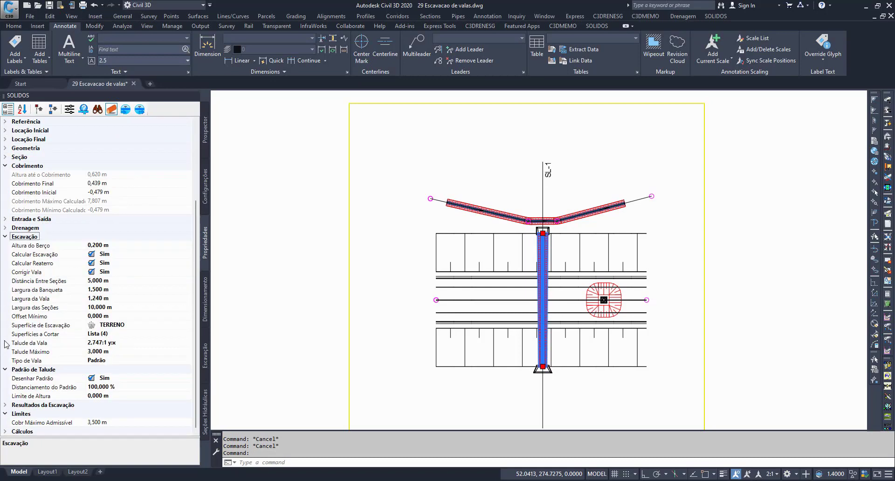
pyautogui.click(49, 333)
pyautogui.click(49, 326)
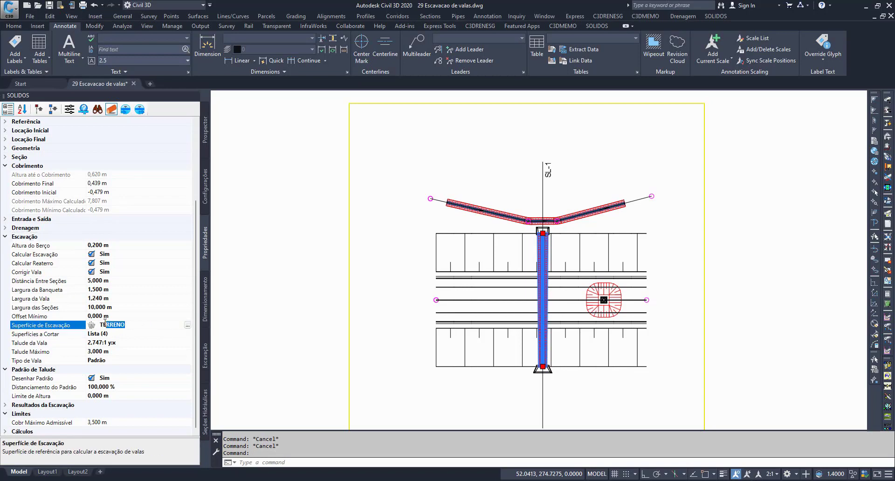
pyautogui.press('Escape')
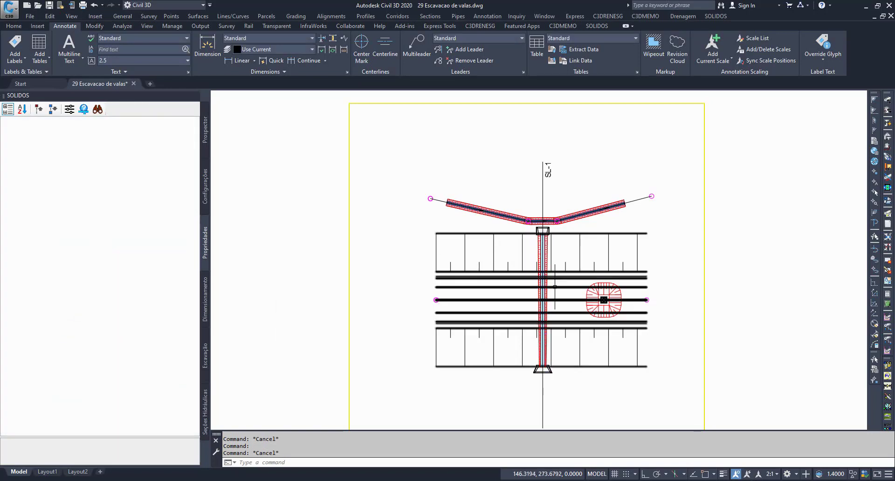
# Step: Select the culvert again and set its Superfície de Escavação to TERRAPLEN
pyautogui.click(543, 287)
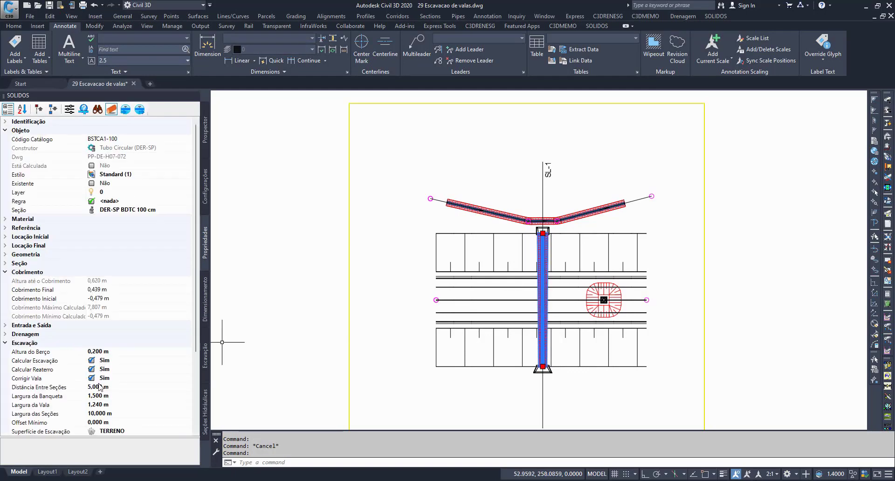
pyautogui.click(142, 430)
pyautogui.click(187, 431)
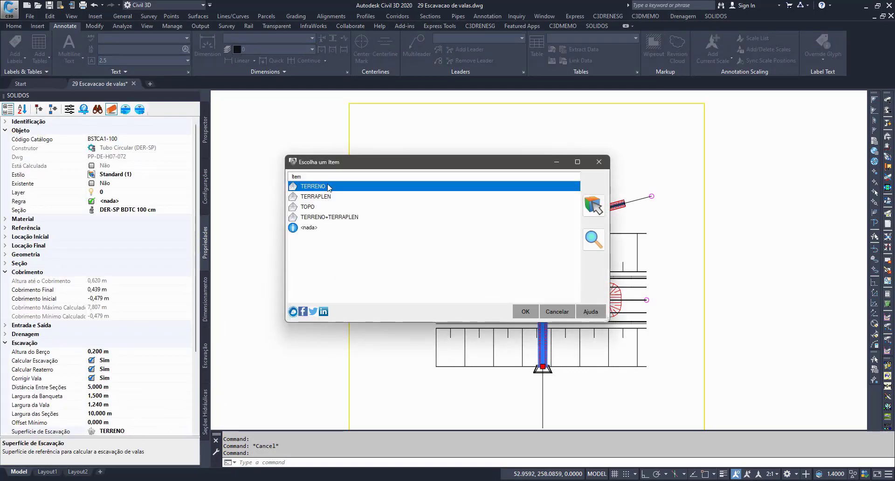
pyautogui.click(524, 313)
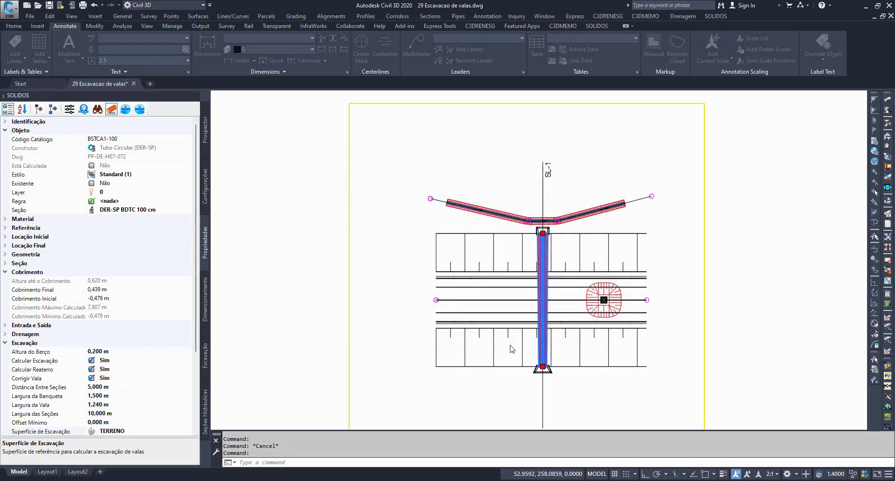
# Step: Inspect the culvert's trench in plan and its excavation cross-section at distance 15,000 m
pyautogui.scroll(2, 512, 346)
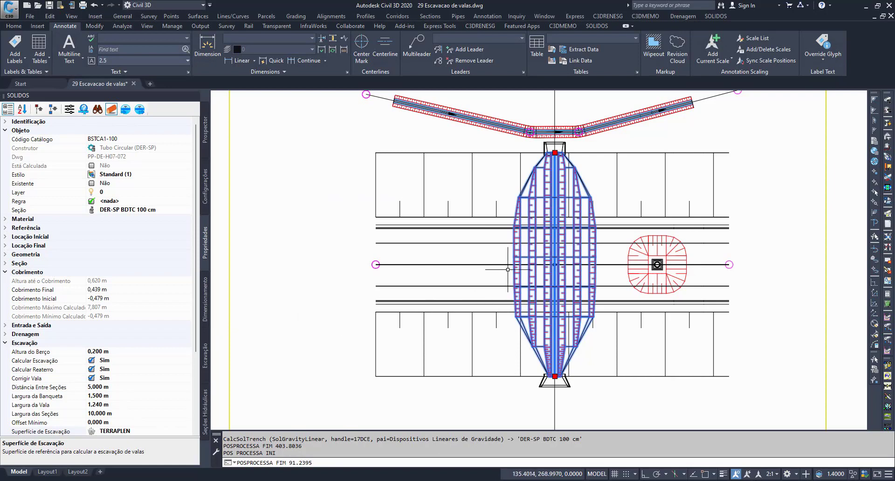
pyautogui.click(206, 357)
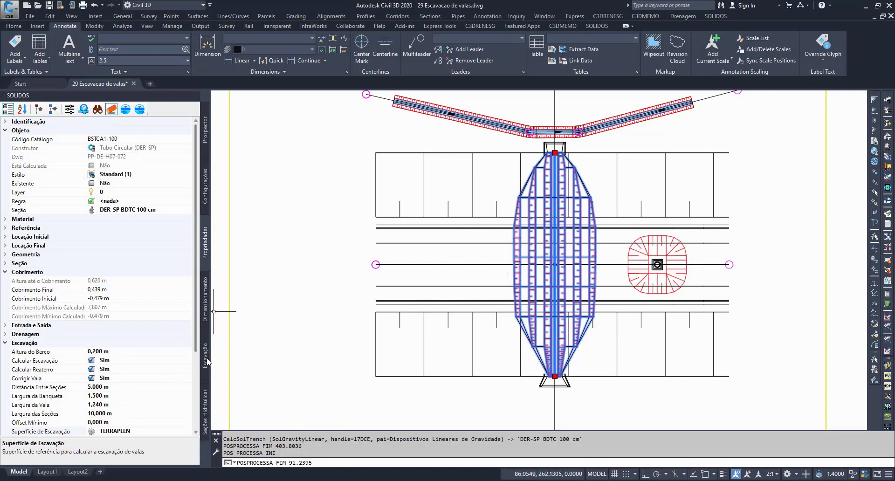
pyautogui.click(60, 191)
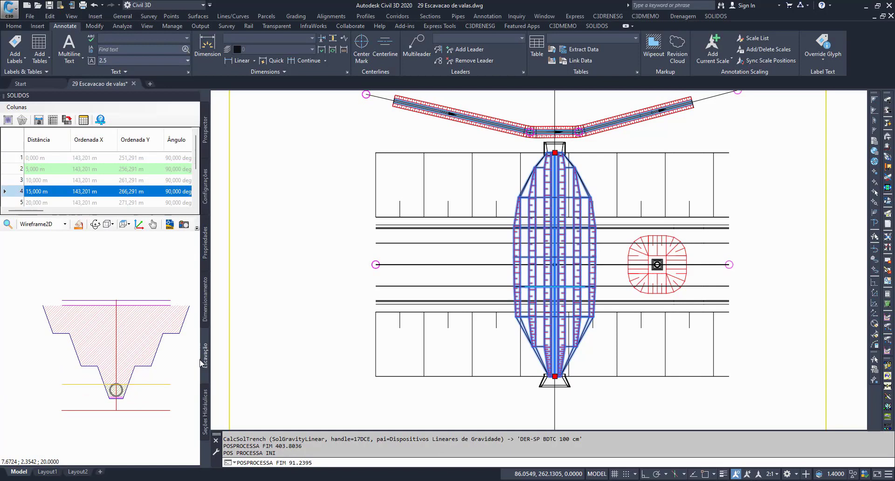
# Step: Set the culvert's Superfície de Escavação back to TERRENO in its Escavação properties
pyautogui.click(204, 249)
pyautogui.click(147, 430)
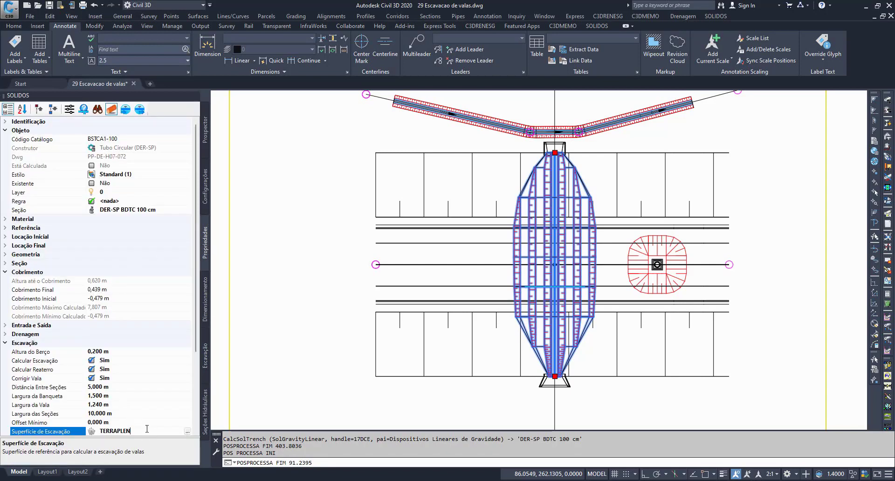
pyautogui.click(185, 431)
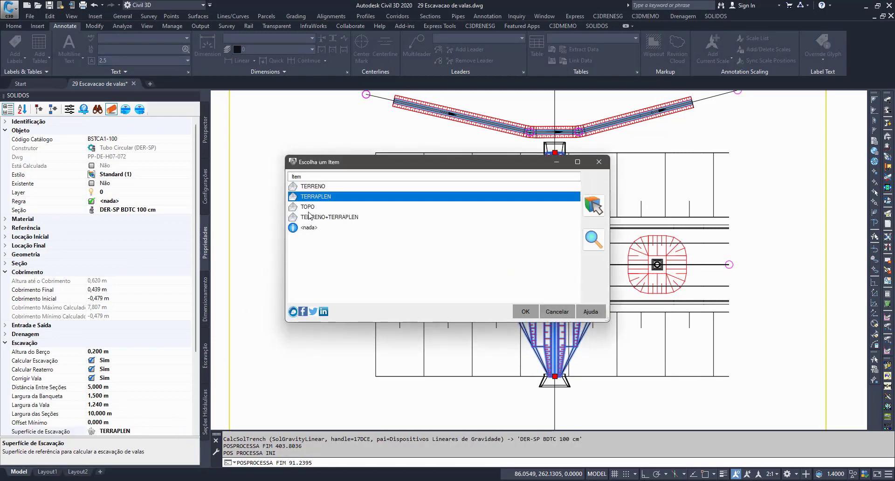
pyautogui.click(316, 187)
pyautogui.click(525, 311)
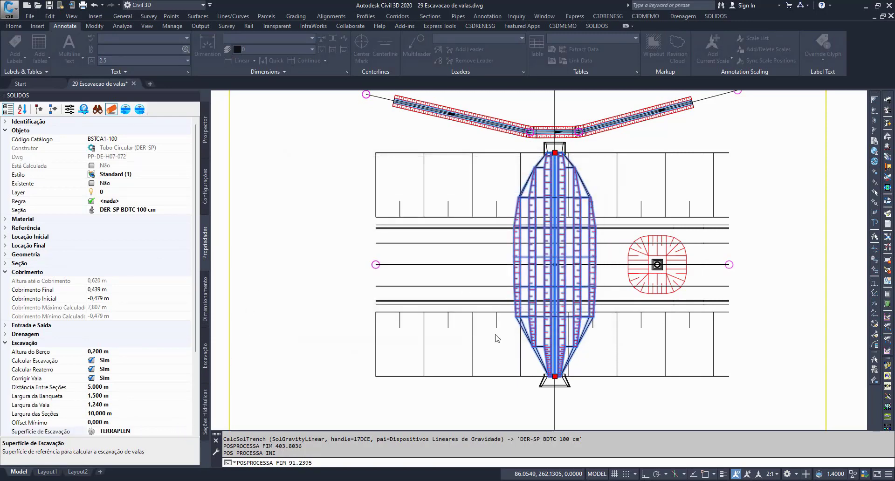
# Step: Inspect the culvert's recalculated trench in plan together with the ditch and deselect the culvert
pyautogui.moveTo(562, 249); pyautogui.dragTo(548, 270, button='middle')
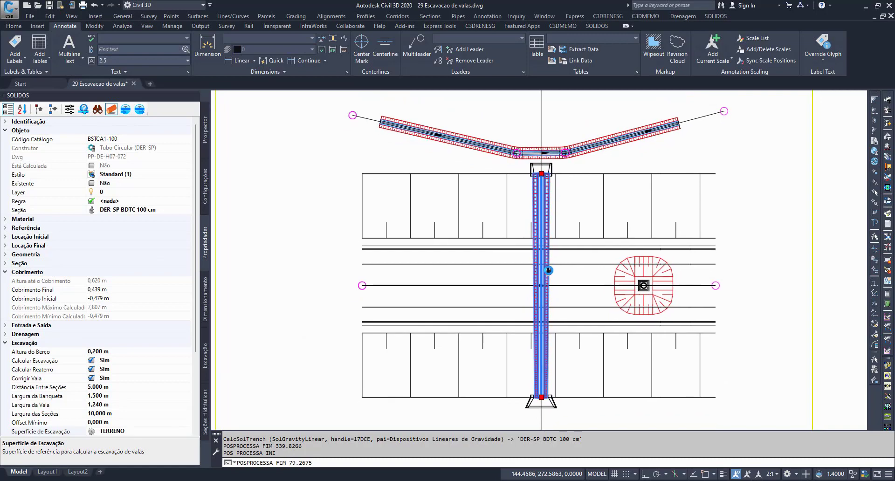
pyautogui.scroll(-4, 549, 270)
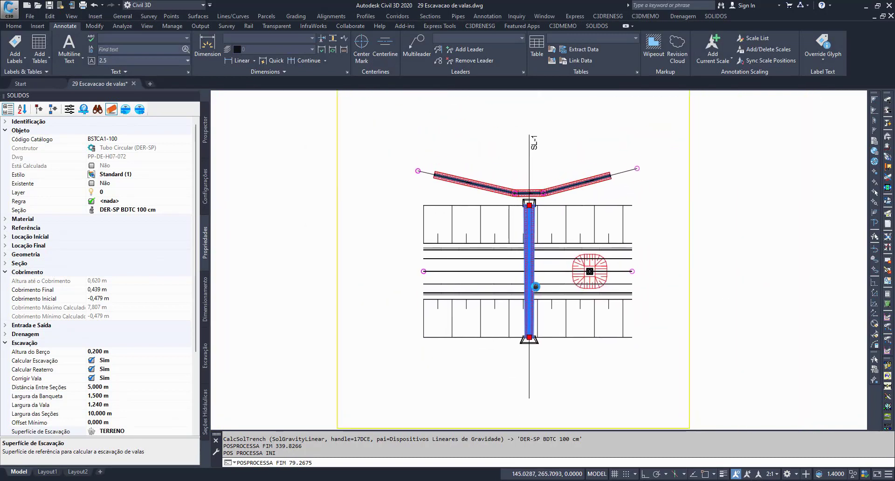
pyautogui.press('Escape')
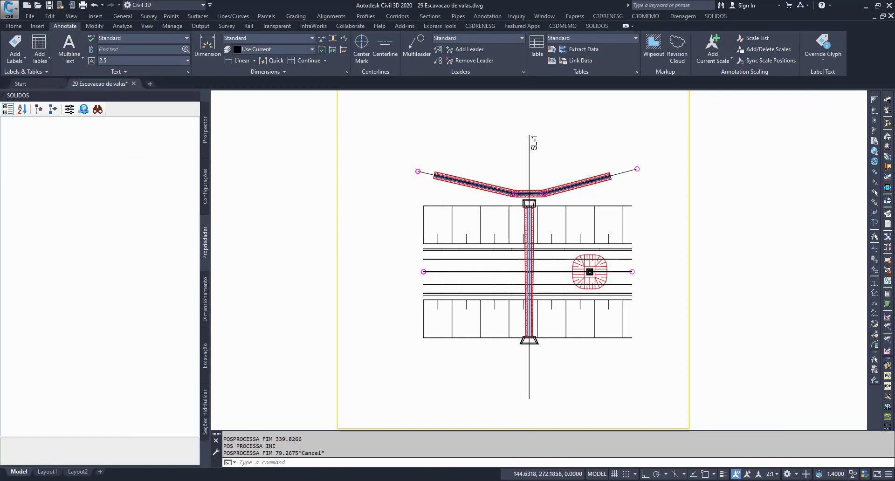
# Step: Select the culvert and look through the Standard list under Listas de Materiais in the drawing's SOLIDOS configuration tree
pyautogui.click(529, 280)
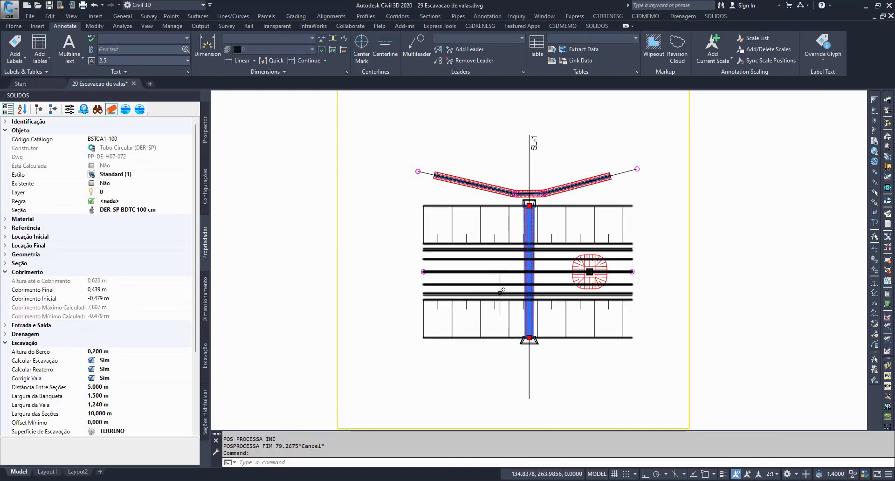
pyautogui.click(204, 184)
pyautogui.click(50, 137)
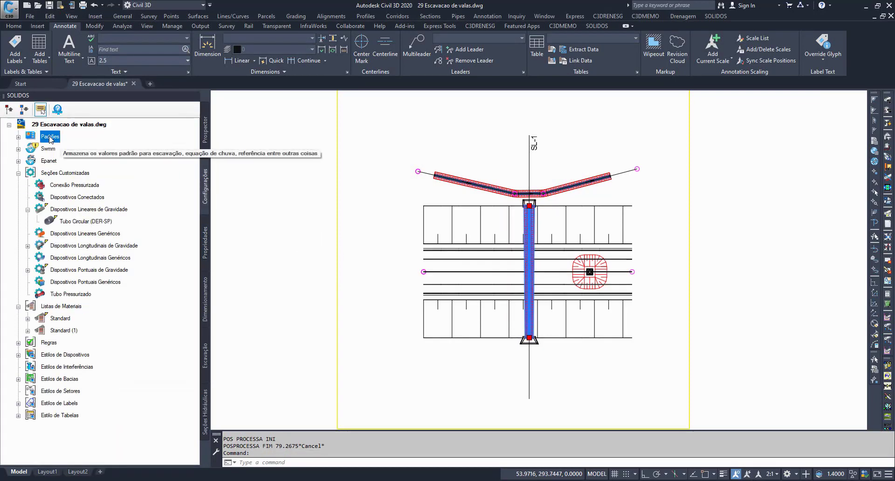
pyautogui.click(18, 173)
pyautogui.click(61, 186)
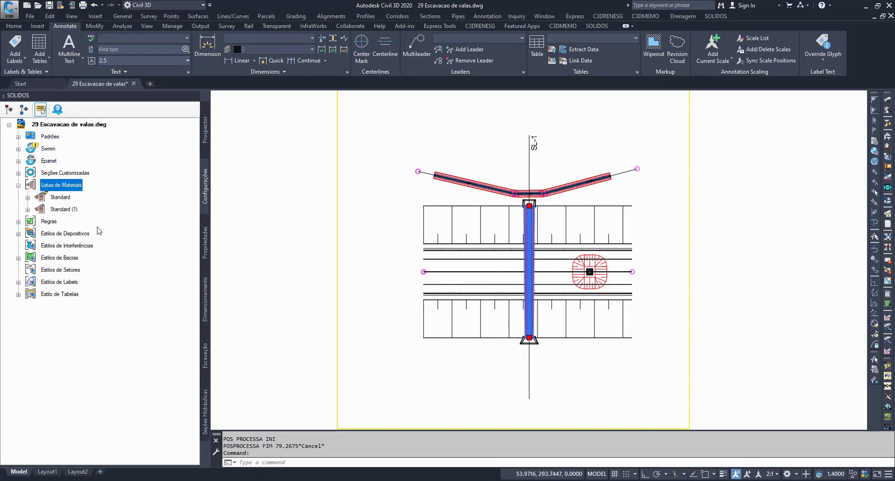
pyautogui.click(28, 197)
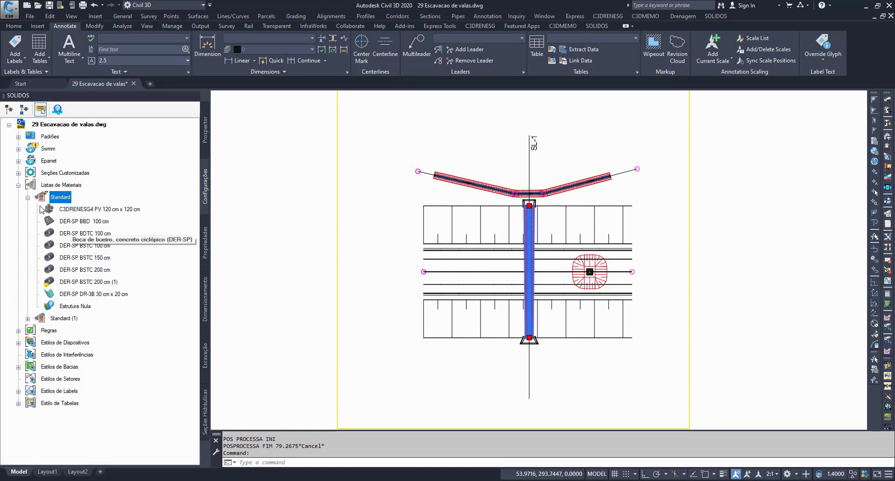
pyautogui.click(28, 198)
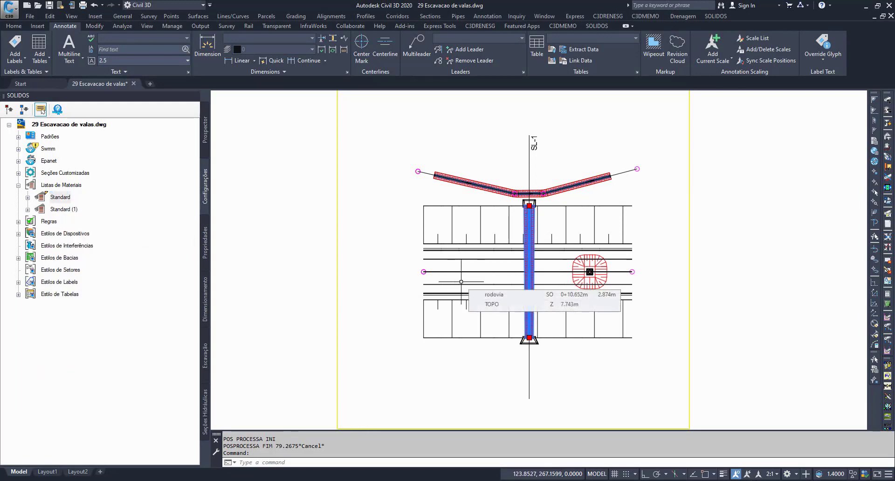
# Step: Turn off Calcular Escavação in the Escavação group of the drawing's Padrões and apply the change
pyautogui.scroll(3, 529, 198)
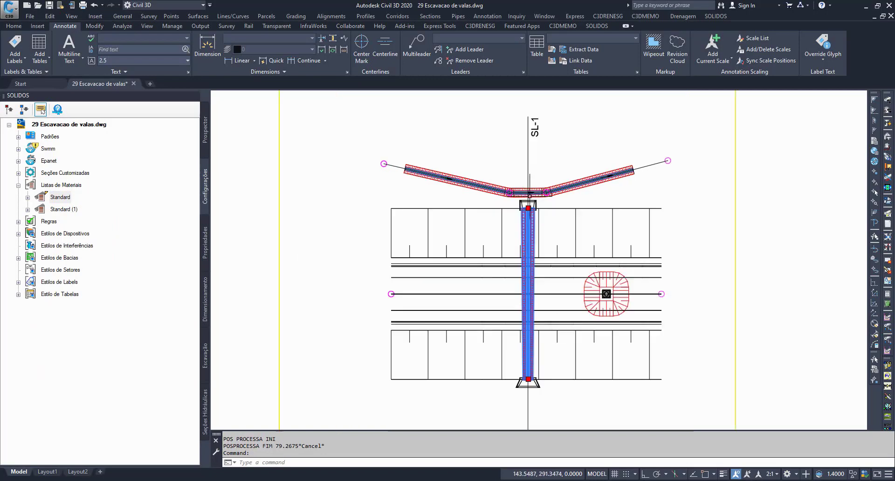
pyautogui.scroll(3, 527, 227)
pyautogui.press('Escape')
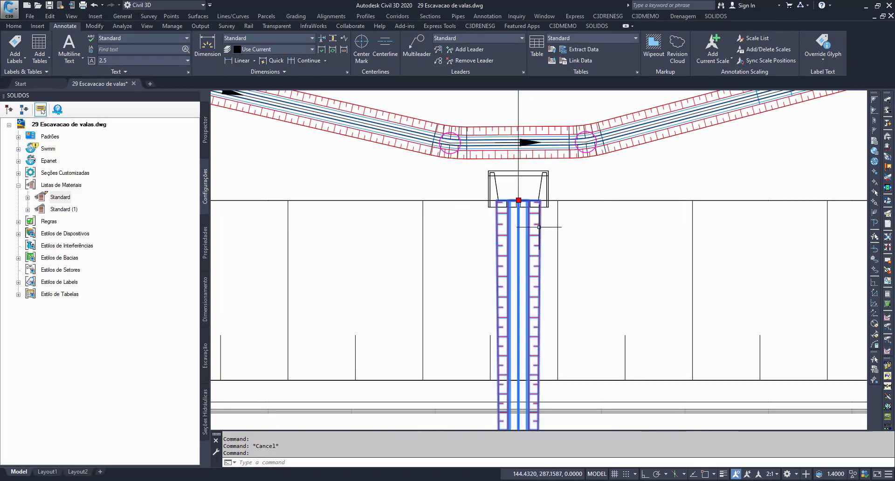
pyautogui.scroll(-4, 521, 266)
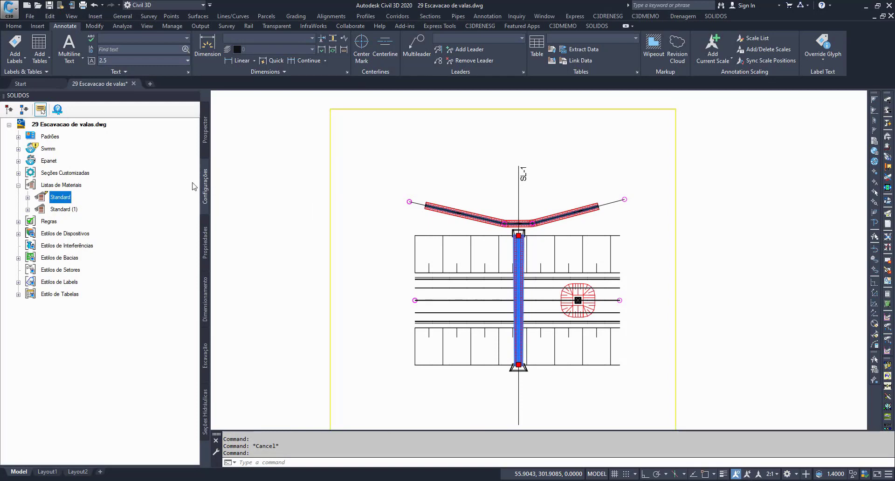
pyautogui.click(50, 137)
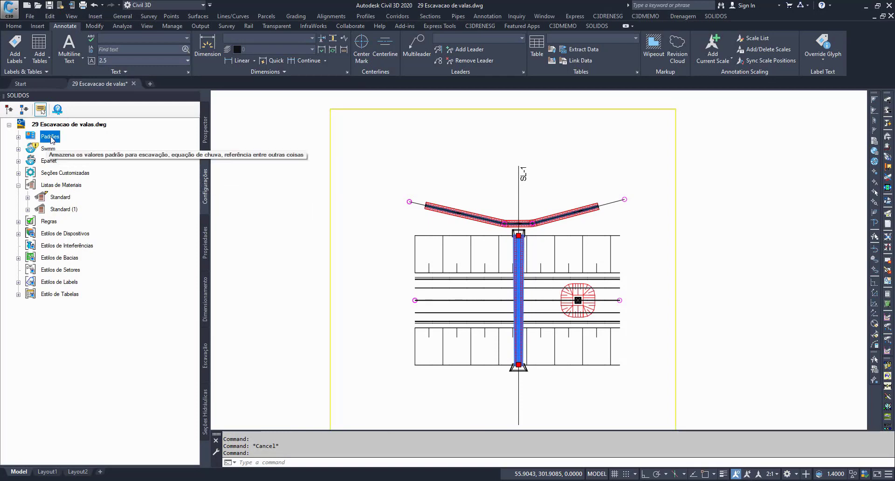
pyautogui.doubleClick(51, 137)
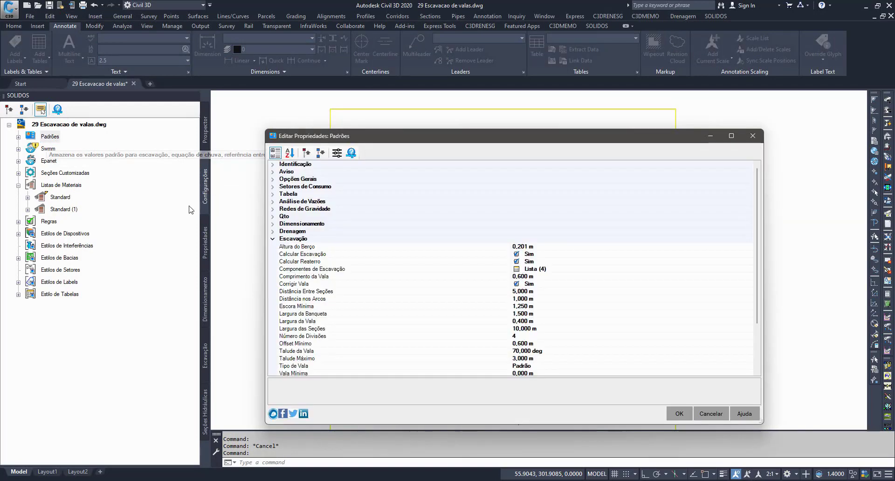
pyautogui.click(298, 262)
pyautogui.click(345, 254)
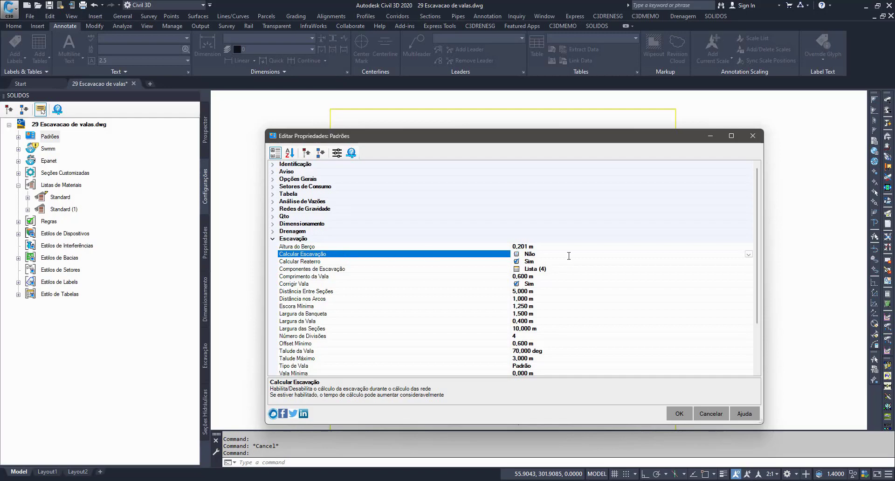
pyautogui.click(678, 413)
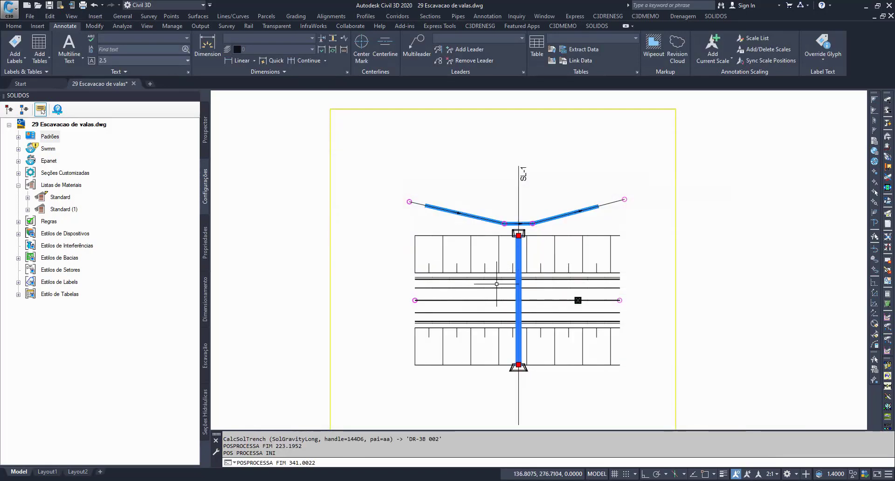
# Step: Examine the culvert, ditch and manhole in plan with the excavation calculation disabled
pyautogui.scroll(6, 525, 361)
pyautogui.scroll(-4, 523, 392)
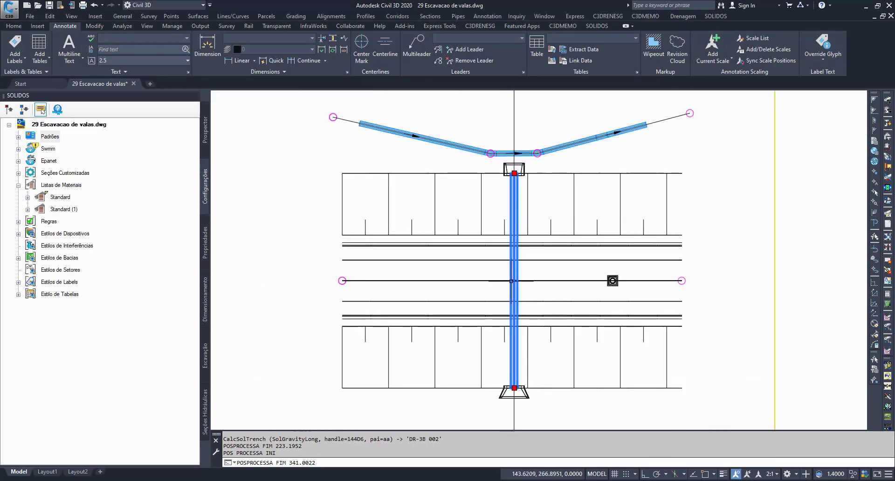
pyautogui.moveTo(555, 169); pyautogui.dragTo(580, 235, button='middle')
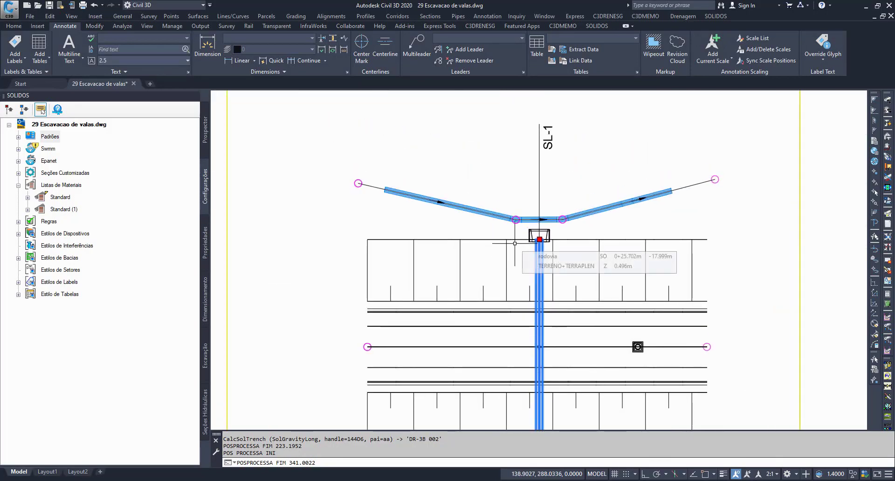
pyautogui.scroll(5, 493, 231)
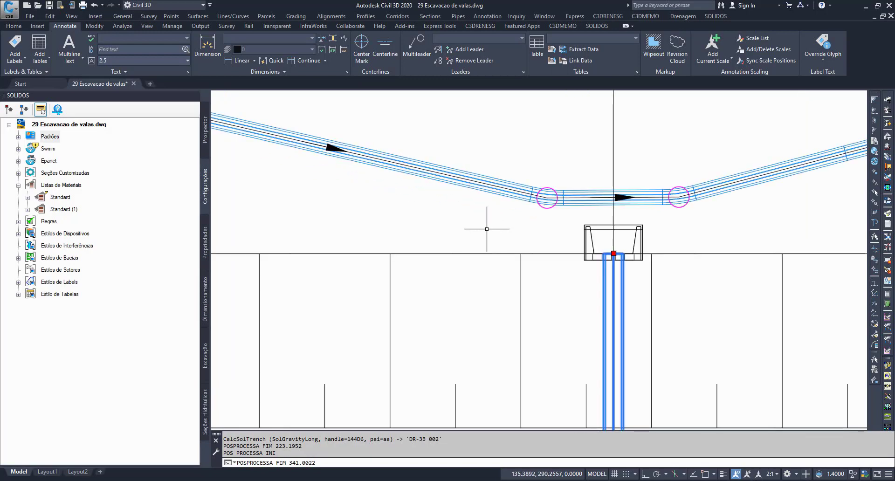
# Step: Edit the ditch's device style to make its axis (Eixo) and direction arrow (#ARROW) components visible
pyautogui.press('Escape')
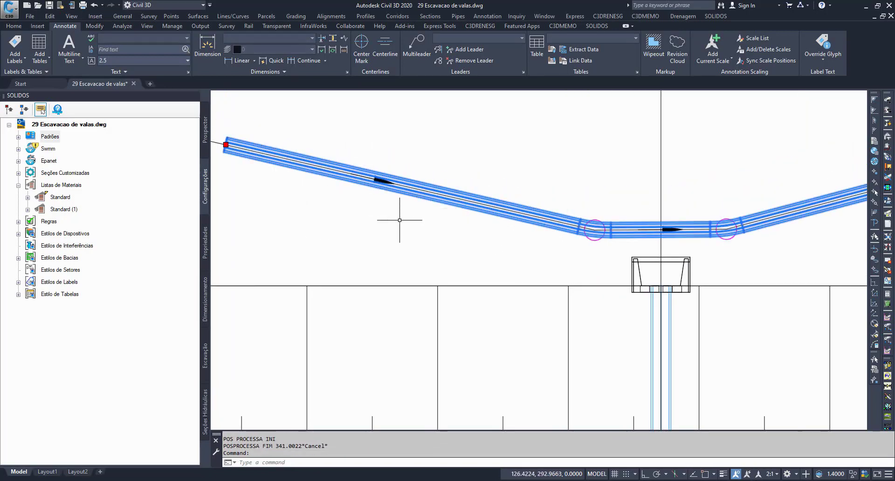
pyautogui.rightClick(415, 235)
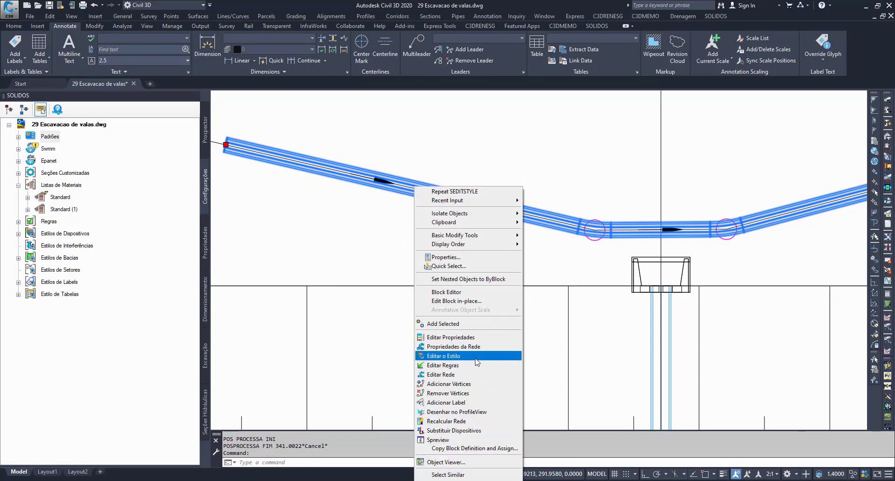
pyautogui.click(442, 356)
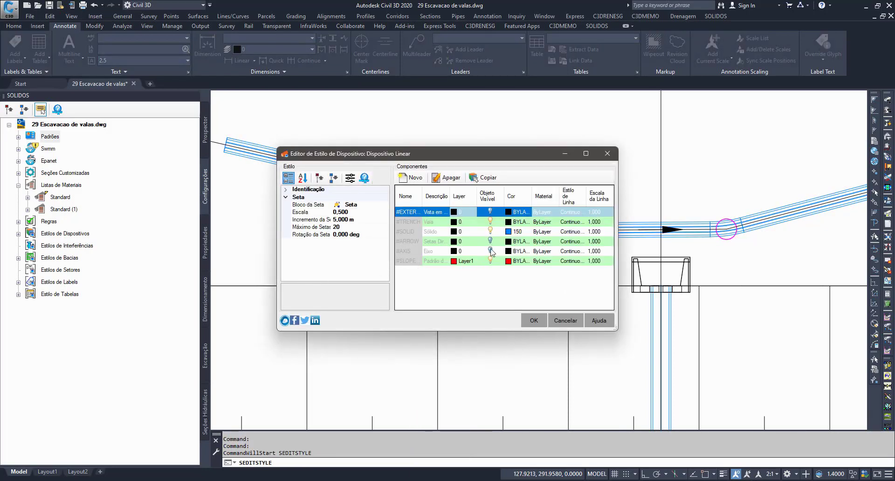
pyautogui.click(490, 251)
pyautogui.click(489, 241)
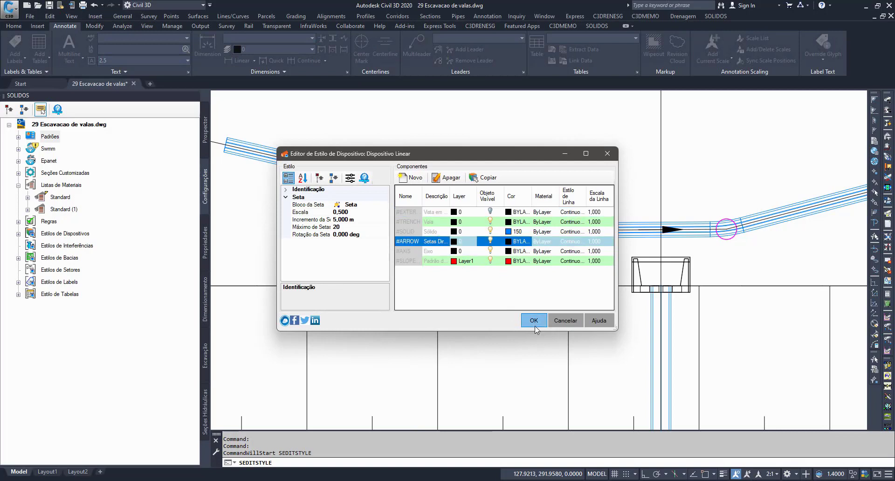
pyautogui.click(533, 320)
# Step: Examine the axis lines and direction arrows along the ditch and the culvert in plan
pyautogui.scroll(-2, 416, 186)
pyautogui.moveTo(447, 206)
pyautogui.mouseDown(button='middle')
pyautogui.moveTo(383, 165)
pyautogui.moveTo(400, 148)
pyautogui.mouseUp(button='middle')
pyautogui.moveTo(511, 343)
pyautogui.mouseDown(button='middle')
pyautogui.moveTo(525, 196)
pyautogui.moveTo(522, 236)
pyautogui.mouseUp(button='middle')
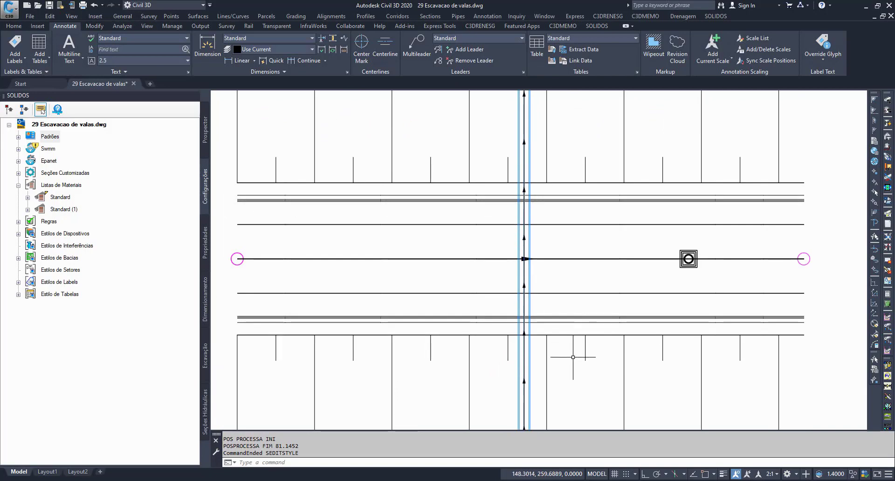
pyautogui.moveTo(555, 185); pyautogui.dragTo(554, 313, button='middle')
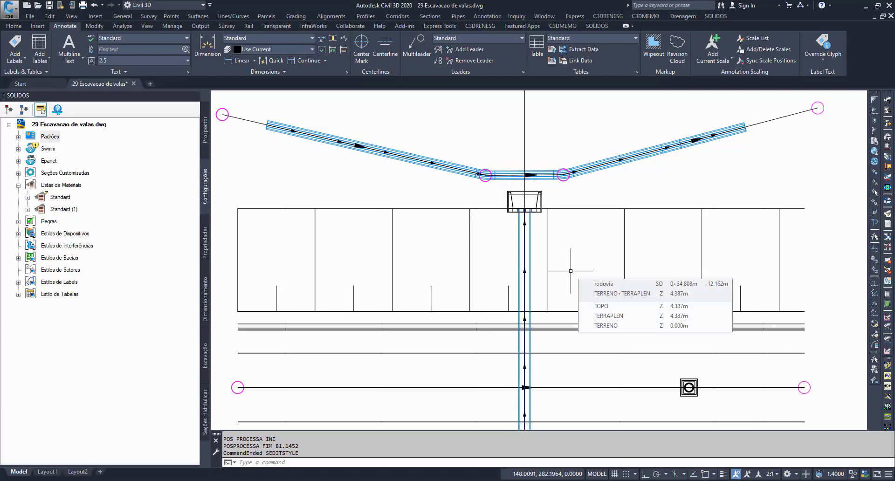
pyautogui.scroll(-4, 571, 270)
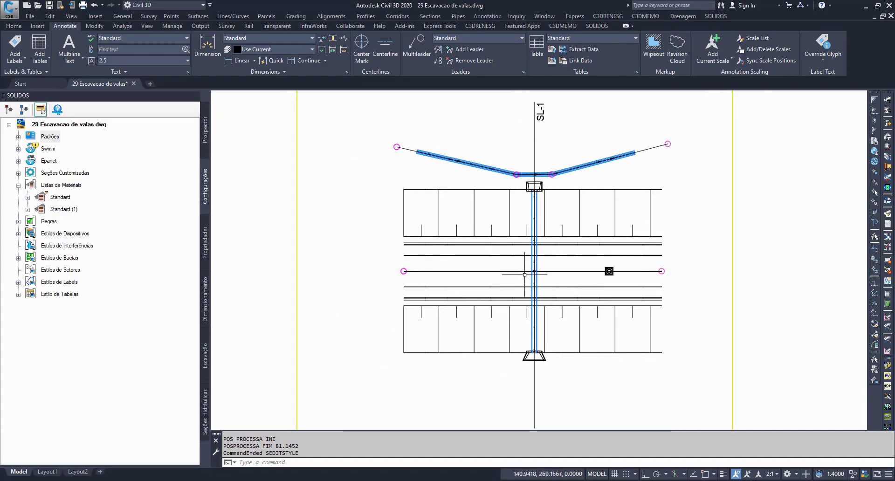
pyautogui.scroll(3, 529, 343)
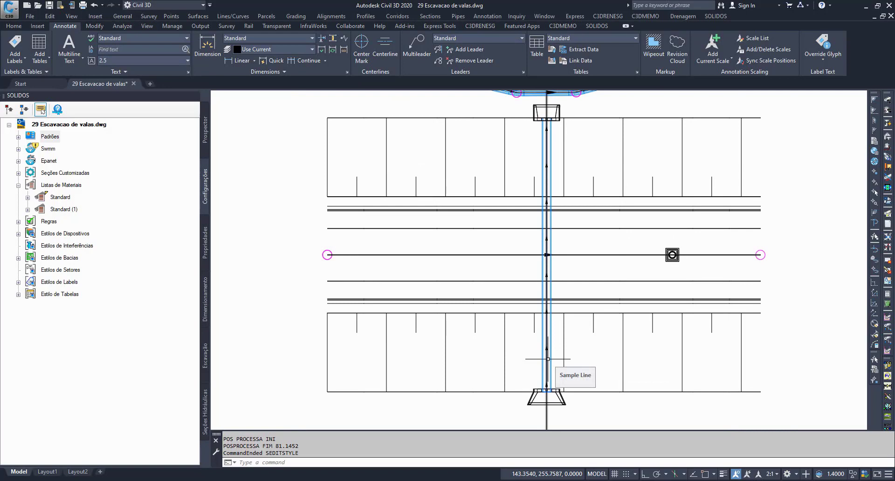
pyautogui.scroll(-3, 549, 359)
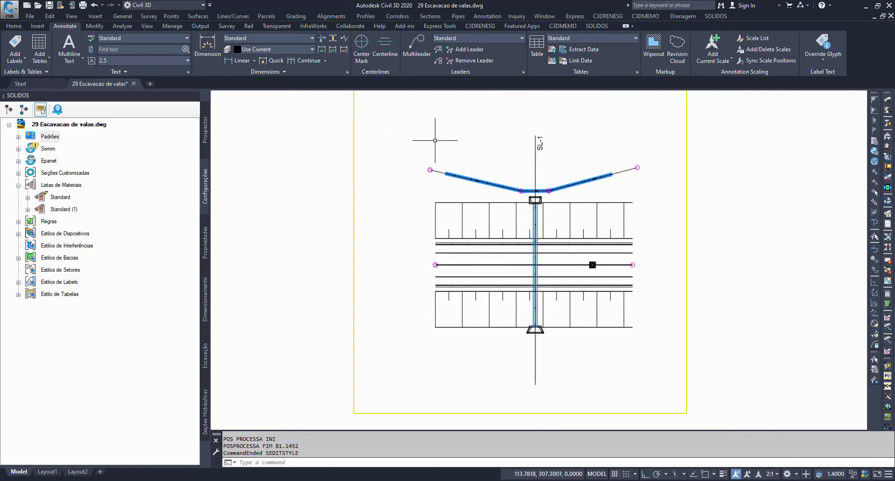
pyautogui.scroll(2, 462, 192)
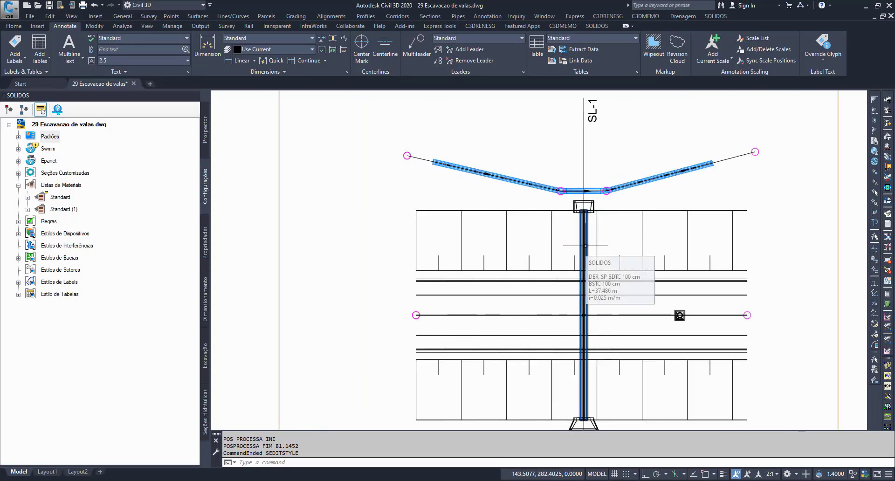
# Step: Select the culvert and set Calcular Escavação back to Sim in the Escavação group of the drawing's Padrões
pyautogui.click(585, 236)
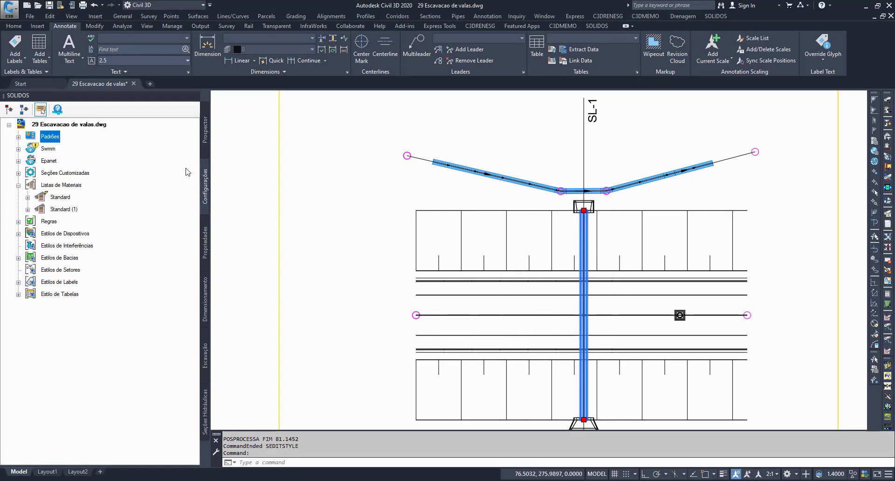
pyautogui.doubleClick(50, 136)
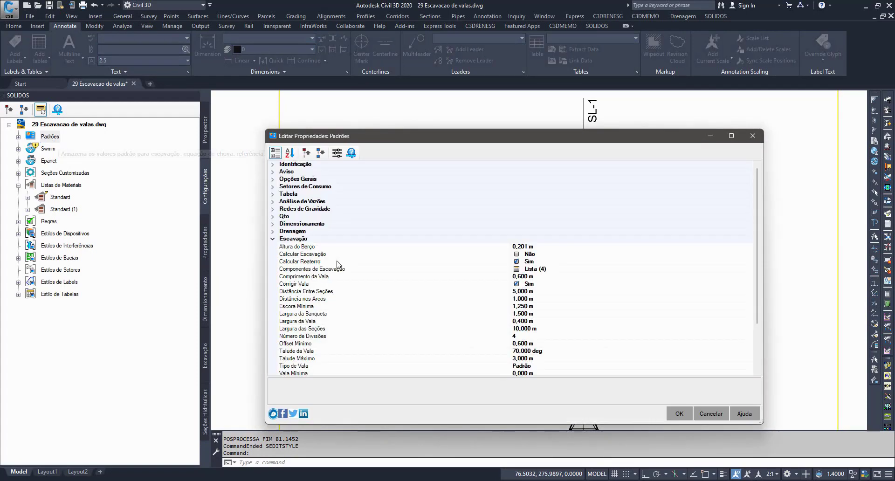
pyautogui.click(556, 256)
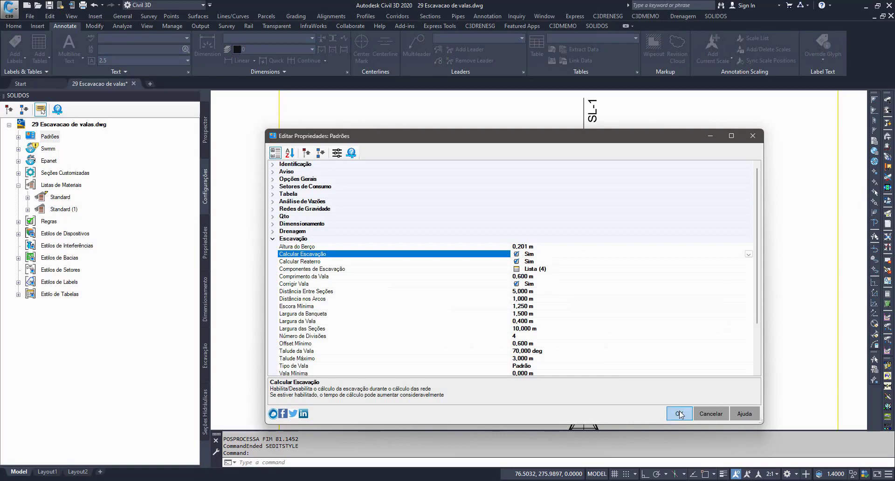
pyautogui.click(679, 412)
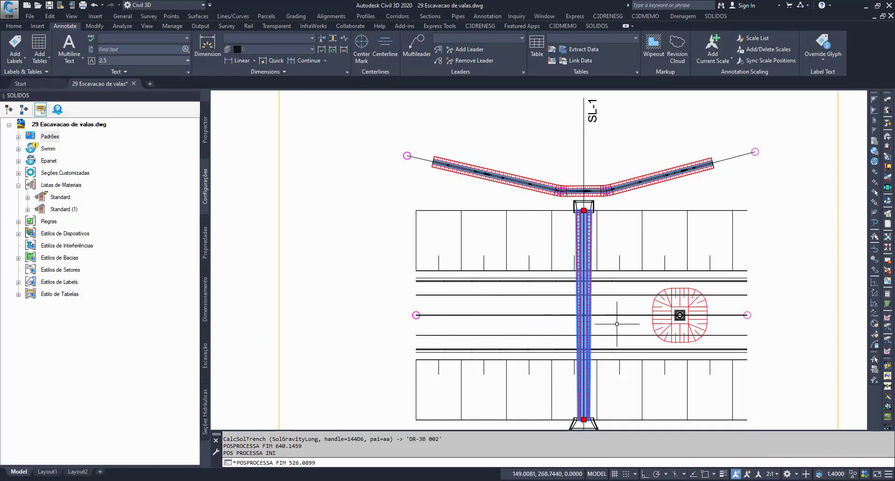
# Step: Inspect the restored trenches in plan and open the selected culvert's excavation section table and preview, widening the palette
pyautogui.moveTo(617, 330)
pyautogui.mouseDown(button='middle')
pyautogui.moveTo(531, 328)
pyautogui.moveTo(535, 294)
pyautogui.mouseUp(button='middle')
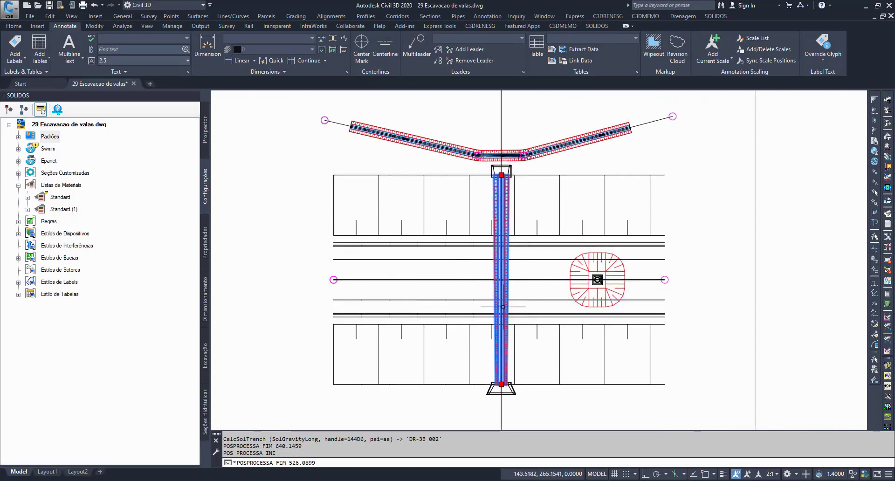
pyautogui.scroll(-1, 505, 294)
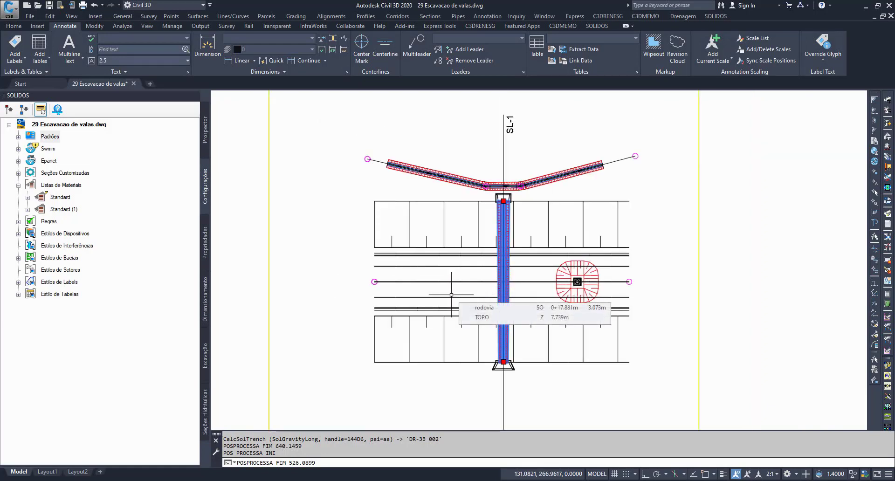
pyautogui.click(207, 354)
pyautogui.moveTo(210, 341); pyautogui.dragTo(305, 342)
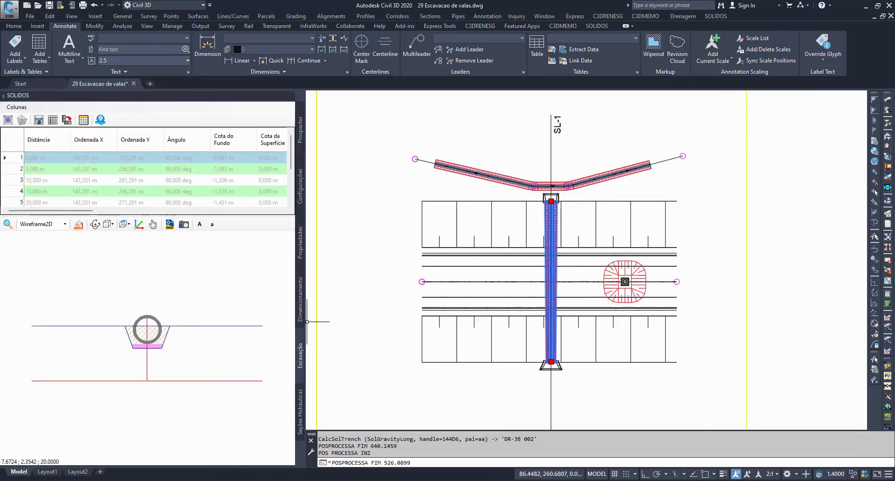
# Step: Examine the culvert's excavation cross-sections at distances 10,000 m, 15,000 m and the neighbouring stations in the section table
pyautogui.click(94, 173)
pyautogui.click(94, 192)
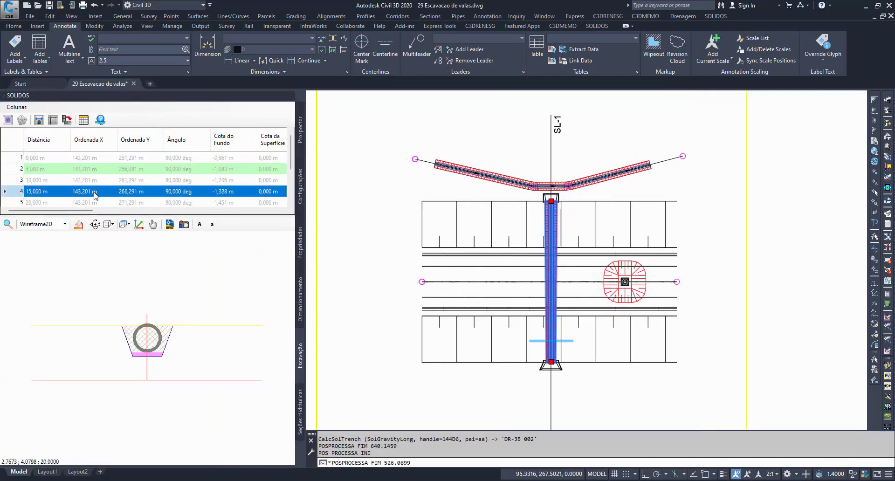
pyautogui.click(65, 201)
pyautogui.click(65, 184)
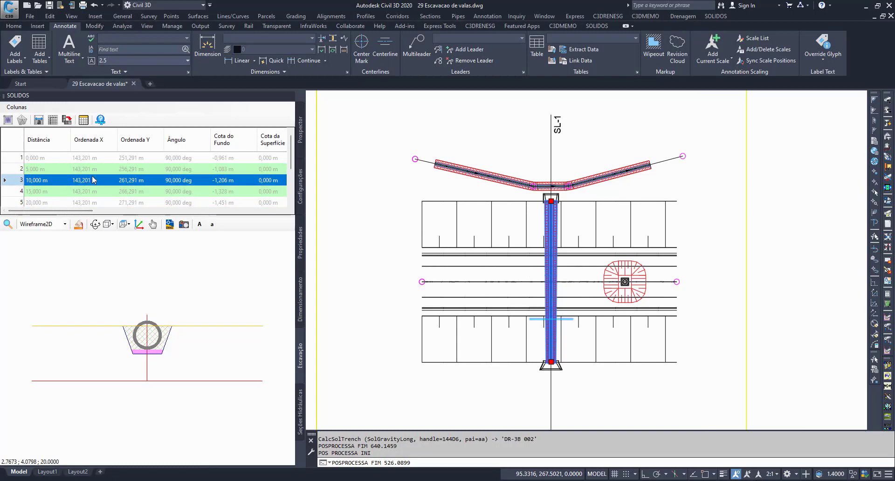
pyautogui.click(66, 194)
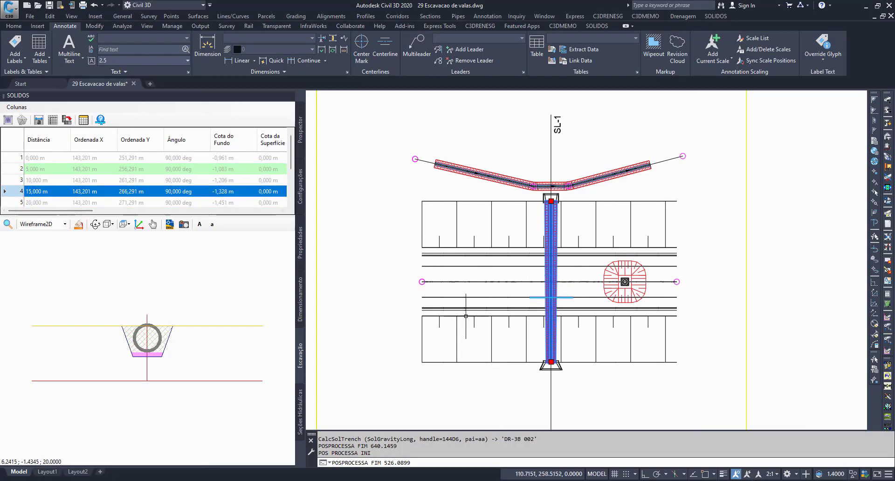
pyautogui.press('Up')
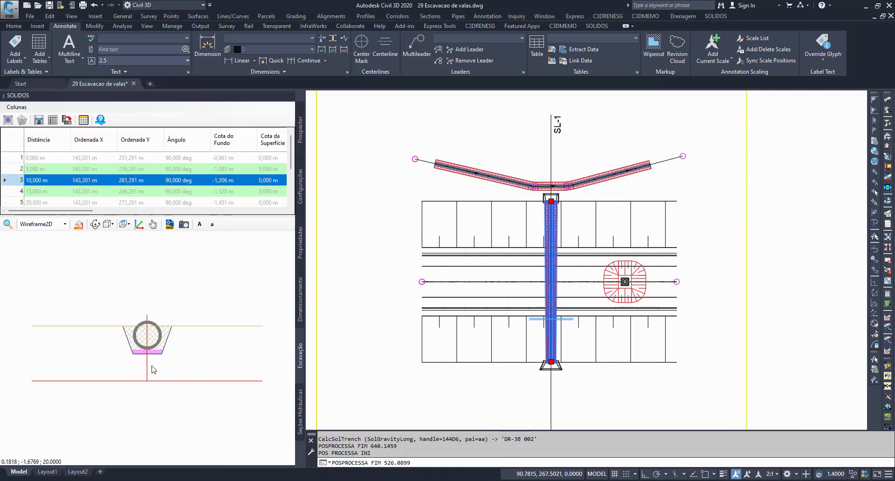
# Step: Export the excavation table as the HTML file DER-SP BDTC 100 cm.html in F:\TEMP, view it in the browser and return to the drawing
pyautogui.click(85, 120)
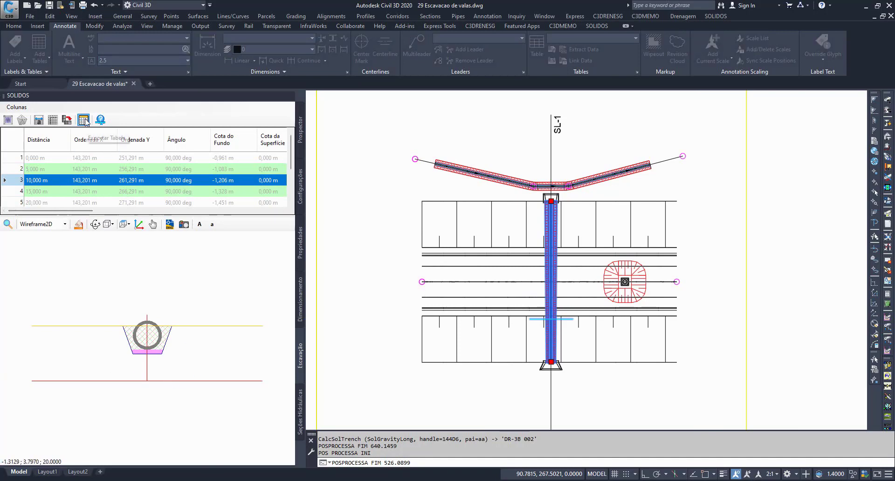
pyautogui.click(443, 446)
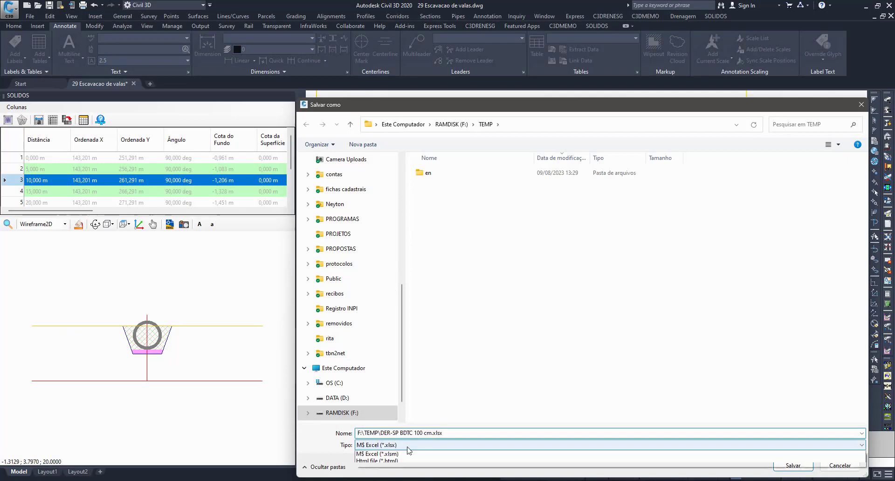
pyautogui.click(394, 465)
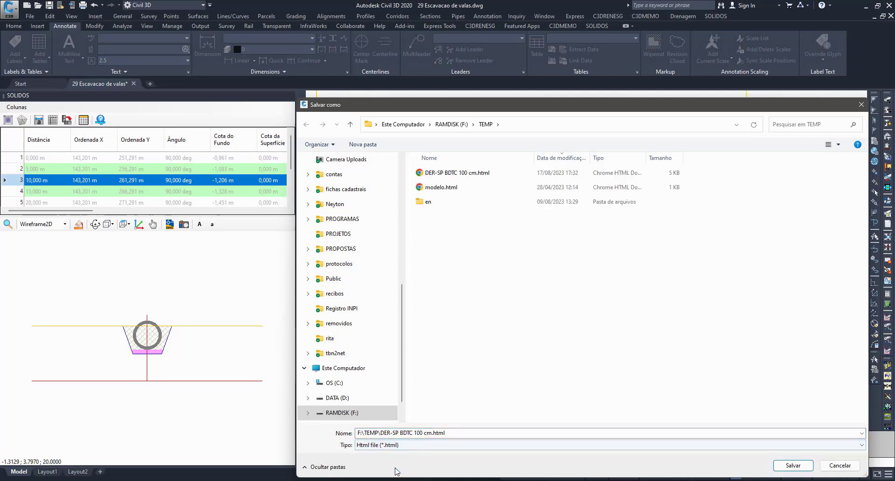
pyautogui.click(808, 468)
pyautogui.click(470, 248)
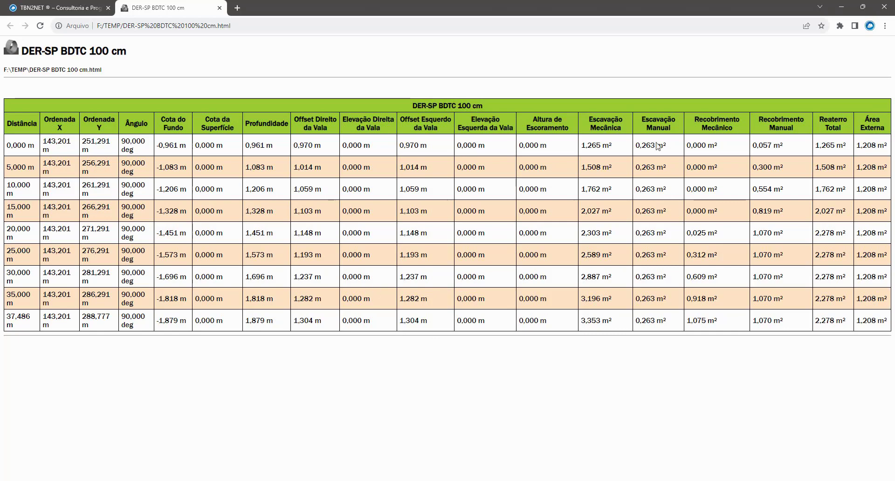
pyautogui.click(887, 10)
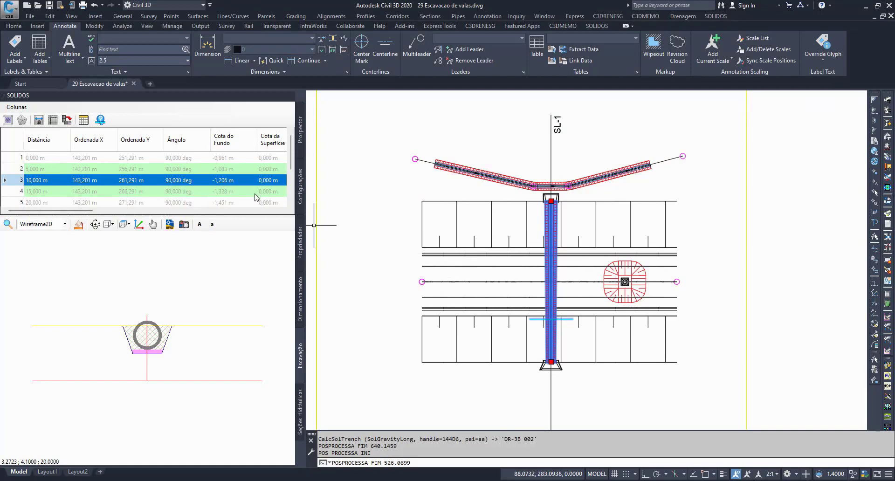
# Step: Look up Tabela de Dispositivo among the drawing's Estilo de Tabelas settings and return to the excavation section table
pyautogui.click(299, 188)
pyautogui.doubleClick(60, 294)
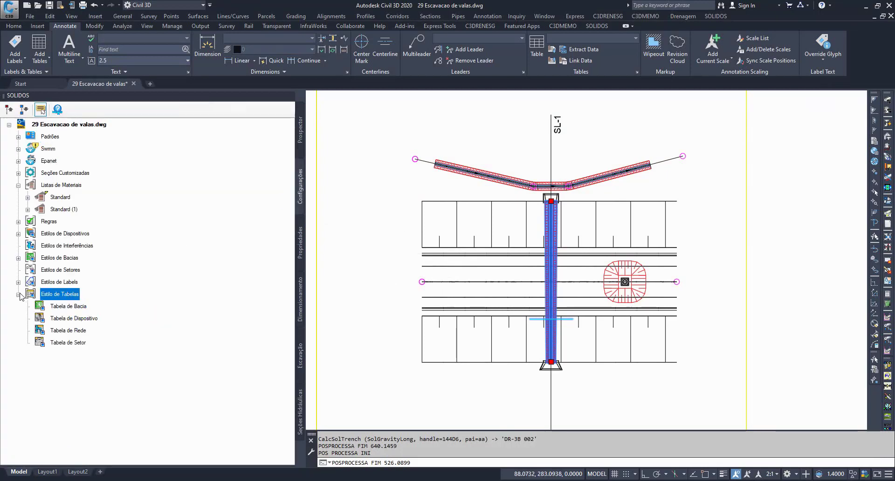
pyautogui.click(75, 319)
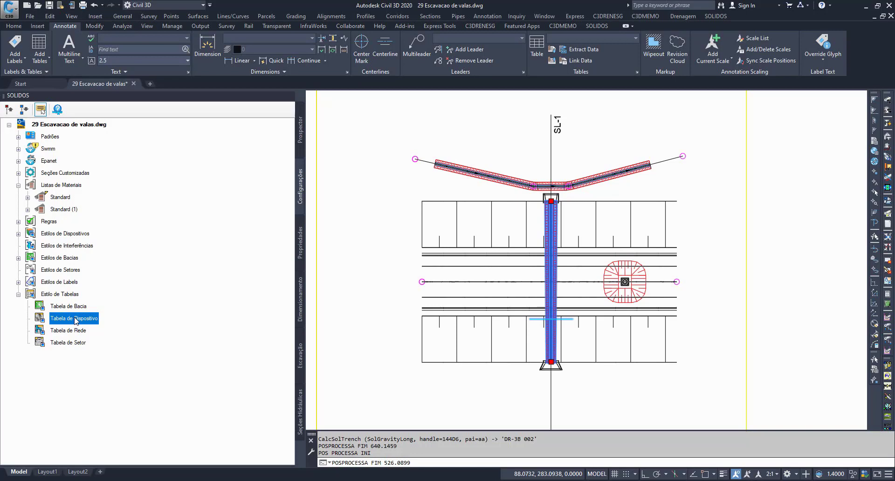
pyautogui.click(299, 357)
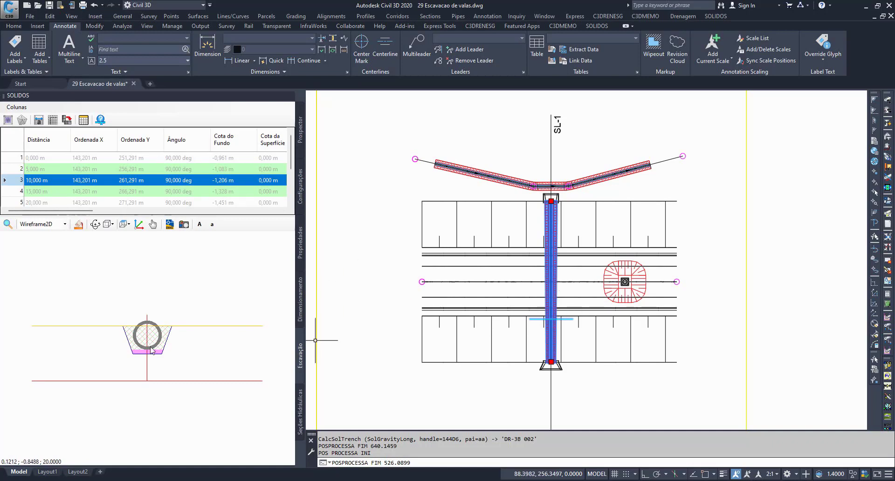
# Step: Insert the excavation section at distance 35,000 m into the current drawing, in the empty space beside the framed plan
pyautogui.scroll(-2, 52, 194)
pyautogui.click(48, 183)
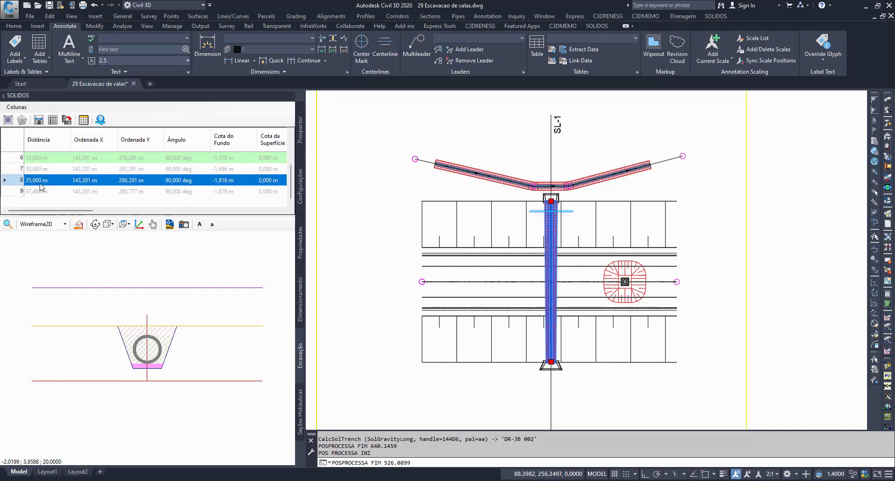
pyautogui.click(169, 224)
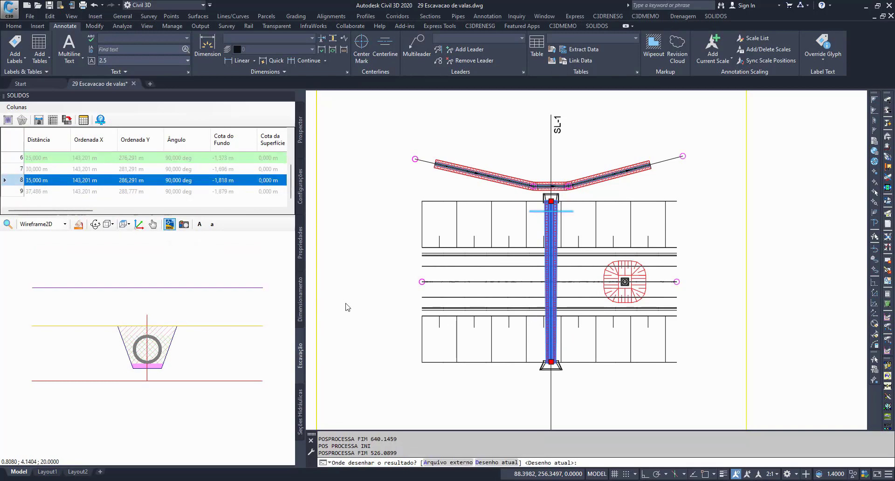
pyautogui.scroll(-3, 354, 317)
pyautogui.scroll(1, 554, 321)
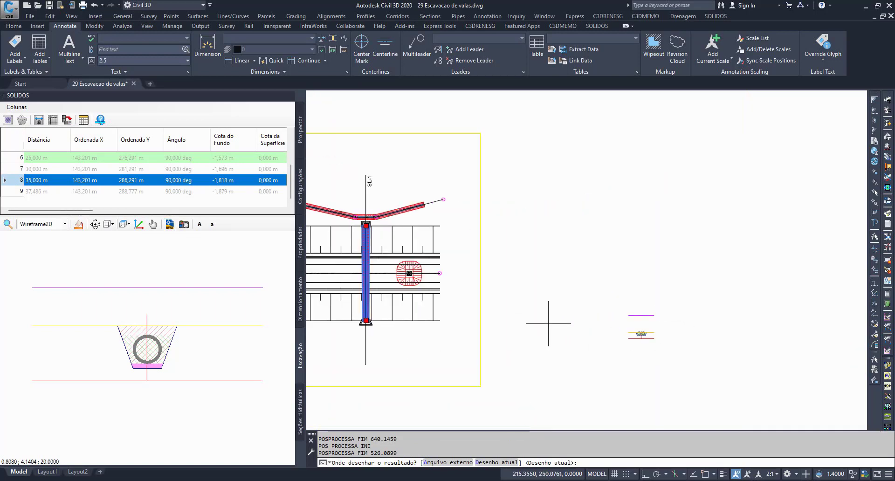
pyautogui.press('Return')
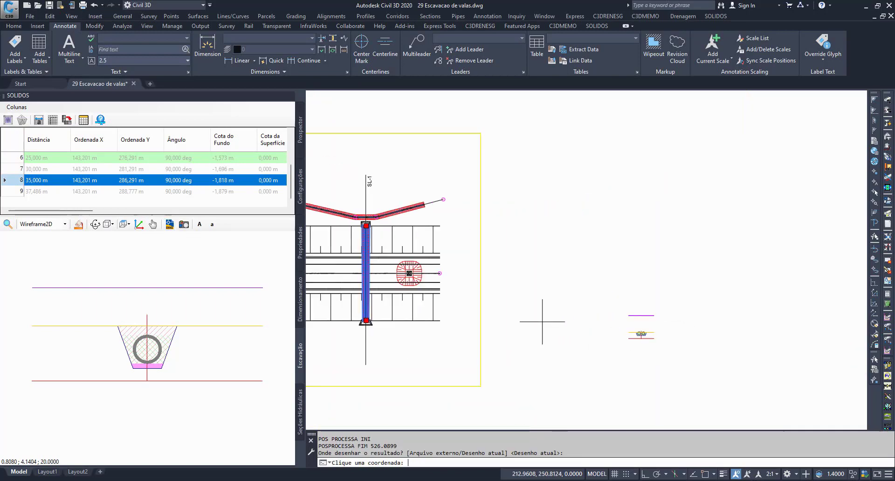
pyautogui.click(539, 321)
pyautogui.scroll(3, 517, 288)
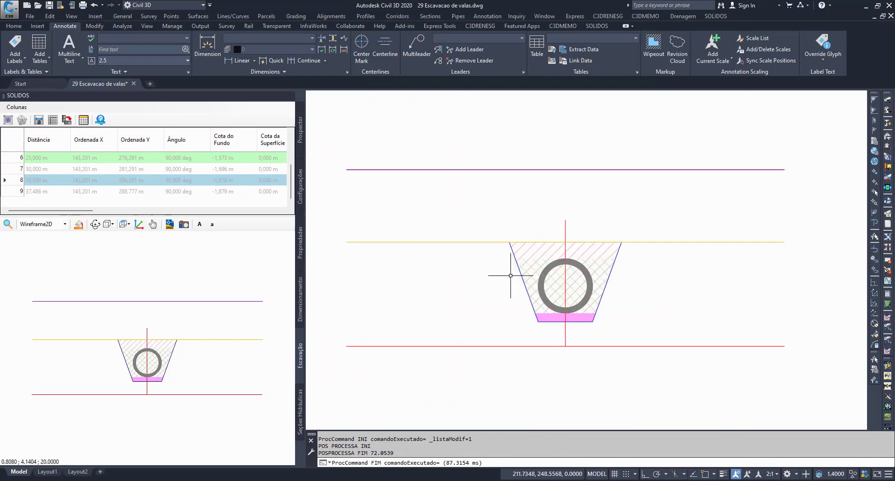
pyautogui.moveTo(650, 370); pyautogui.dragTo(703, 366, button='middle')
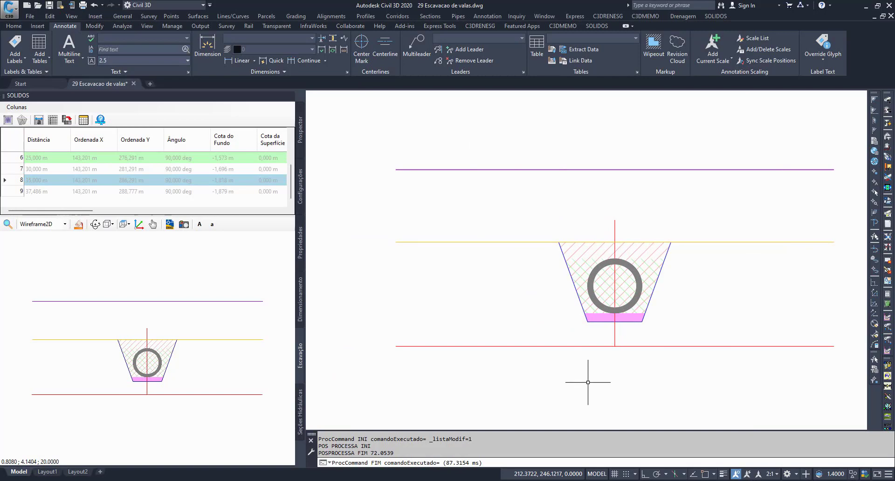
pyautogui.moveTo(588, 382); pyautogui.dragTo(559, 377, button='middle')
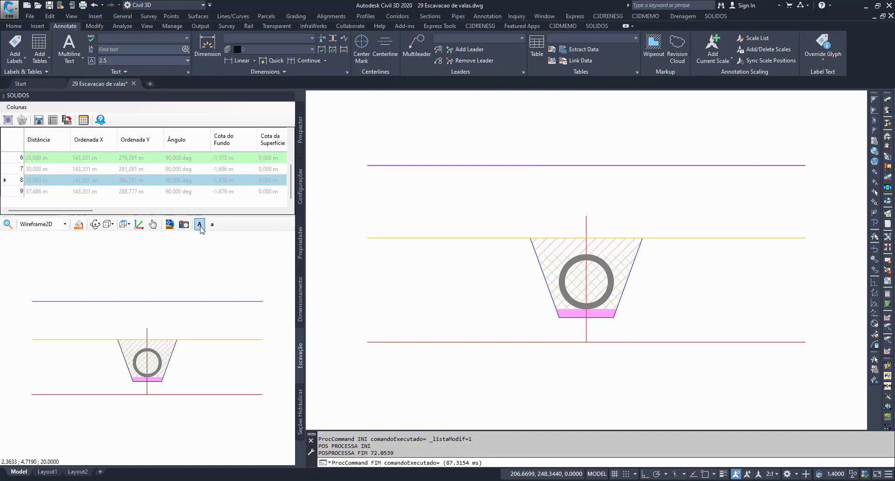
# Step: Deselect the culvert and bring its projection in the 0+30.00 section view into close view
pyautogui.scroll(-1, 501, 269)
pyautogui.scroll(-12, 494, 269)
pyautogui.moveTo(460, 273)
pyautogui.mouseDown(button='middle')
pyautogui.moveTo(599, 291)
pyautogui.moveTo(726, 222)
pyautogui.mouseUp(button='middle')
pyautogui.press('Escape')
pyautogui.scroll(5, 634, 305)
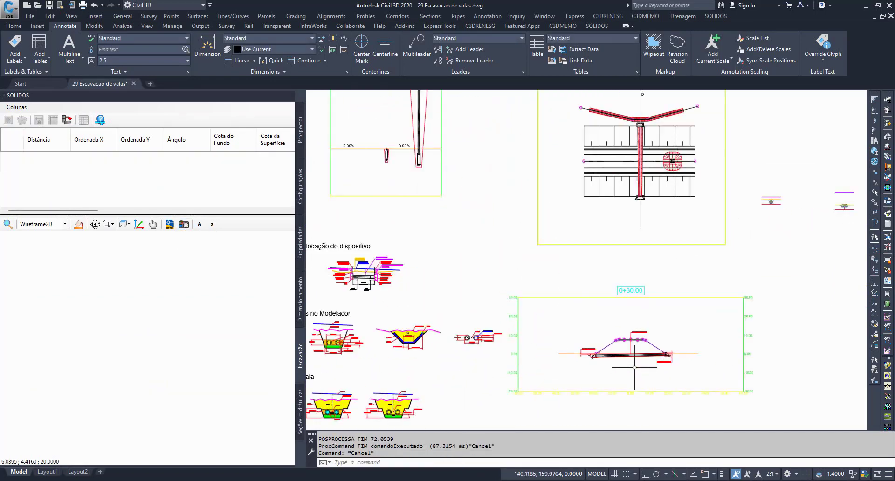
pyautogui.scroll(-5, 581, 238)
pyautogui.moveTo(567, 207)
pyautogui.mouseDown(button='middle')
pyautogui.moveTo(602, 311)
pyautogui.moveTo(610, 307)
pyautogui.mouseUp(button='middle')
pyautogui.scroll(5, 625, 401)
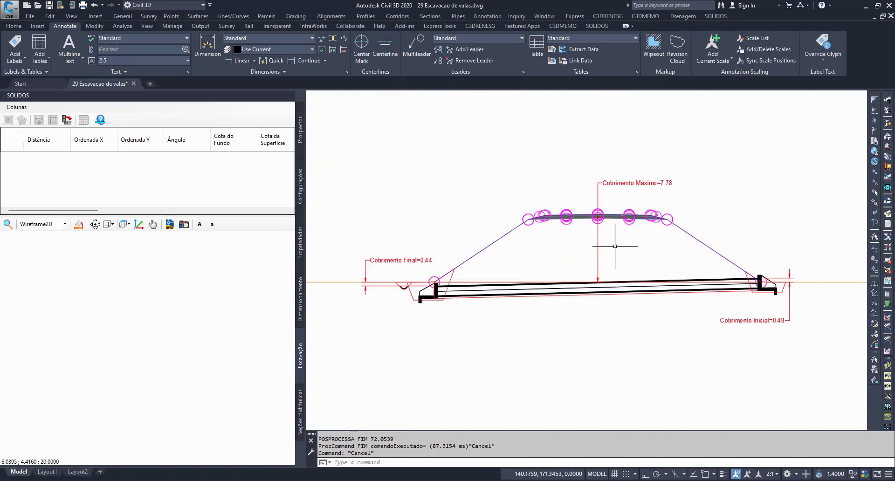
# Step: Inspect the Cobrimento Máximo label above the culvert in the section view, leaving it deselected
pyautogui.moveTo(615, 250); pyautogui.dragTo(552, 246)
pyautogui.press('Escape')
pyautogui.press('Escape')
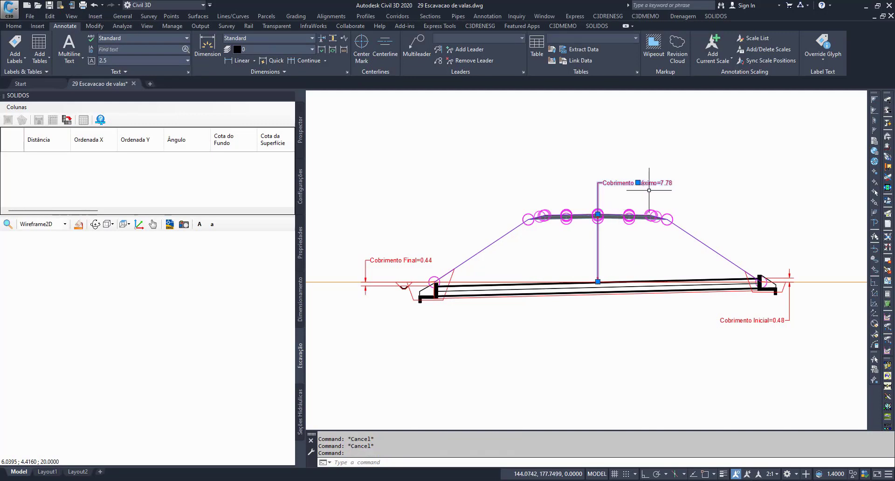
pyautogui.scroll(4, 645, 185)
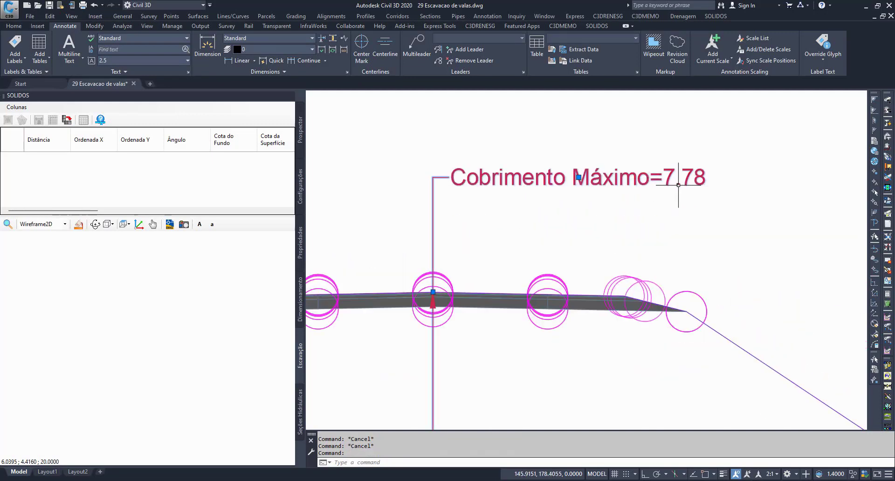
pyautogui.scroll(-3, 678, 185)
pyautogui.press('Escape')
pyautogui.press('Escape')
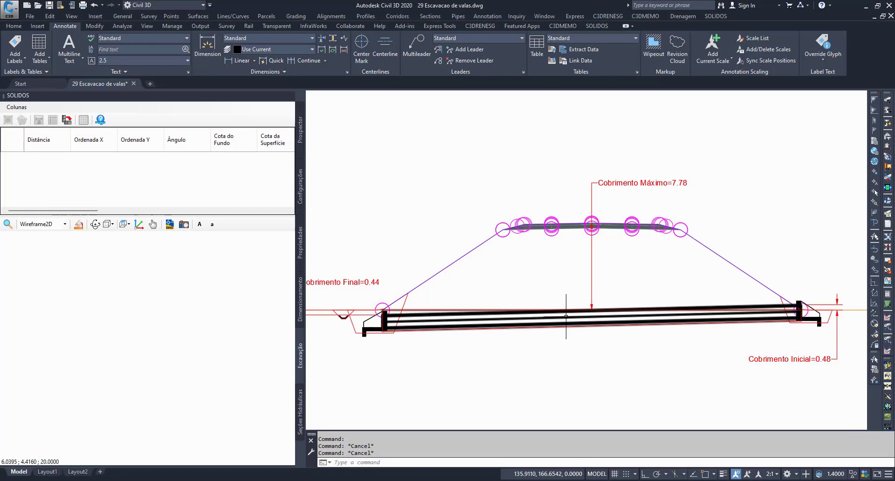
# Step: Select the culvert in the section view, check its Cobrimento properties against the cover labels, and deselect it
pyautogui.click(566, 316)
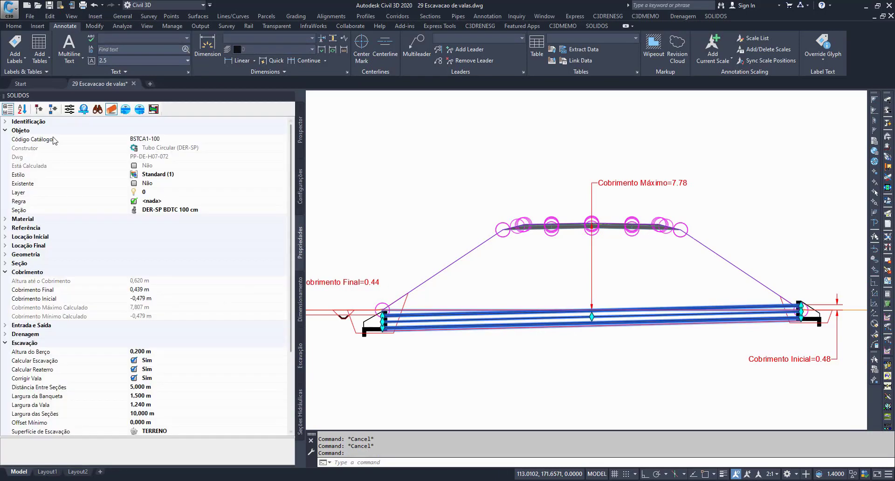
pyautogui.click(39, 109)
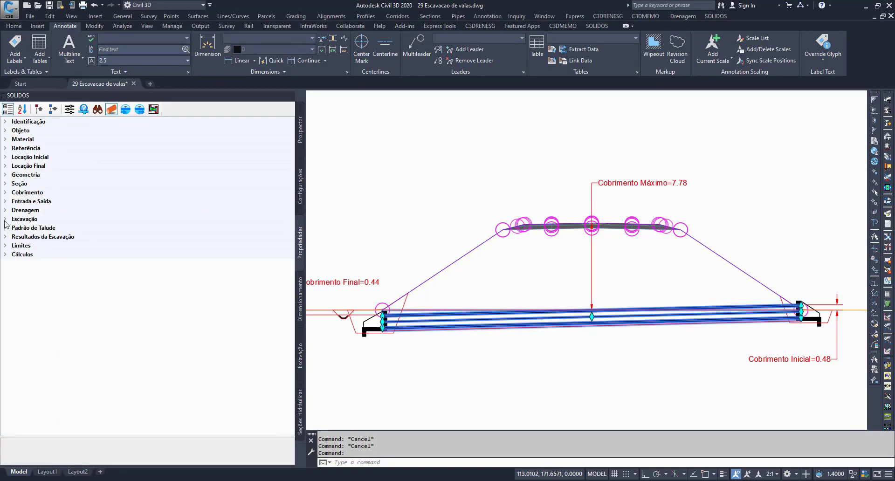
pyautogui.click(5, 192)
pyautogui.click(38, 221)
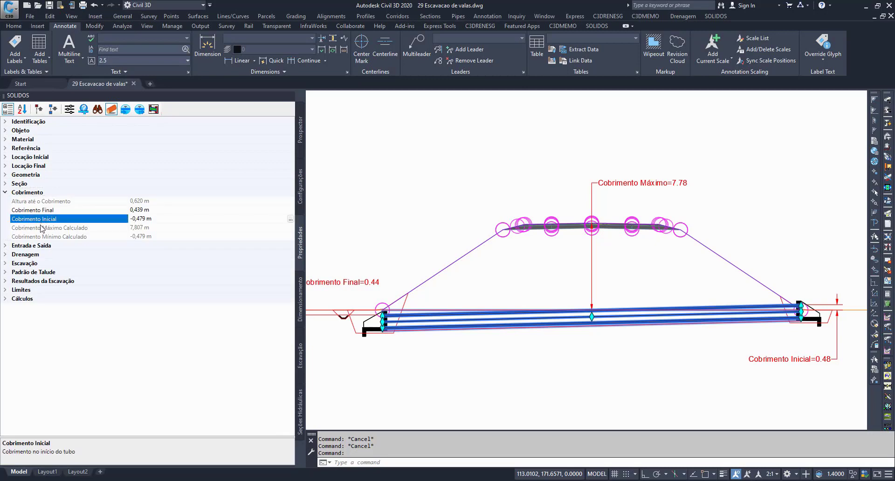
pyautogui.scroll(-8, 507, 260)
pyautogui.moveTo(507, 278); pyautogui.dragTo(571, 339, button='middle')
pyautogui.scroll(5, 573, 339)
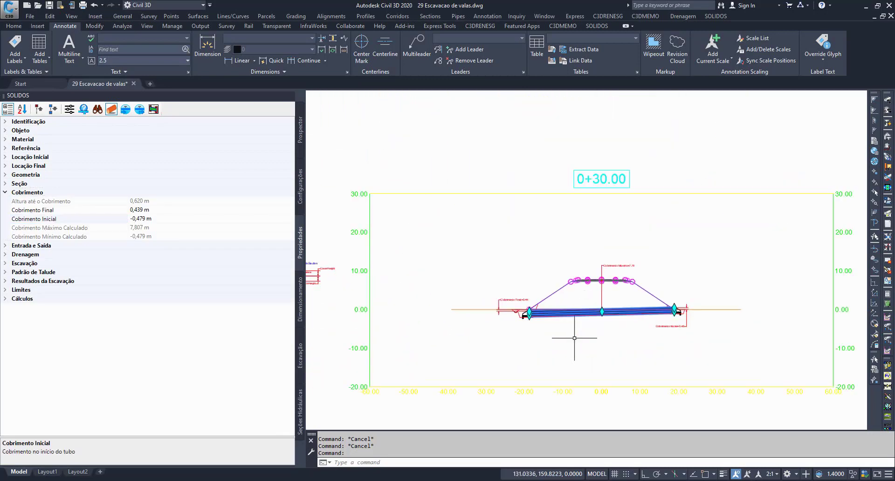
pyautogui.scroll(5, 568, 335)
pyautogui.press('Escape')
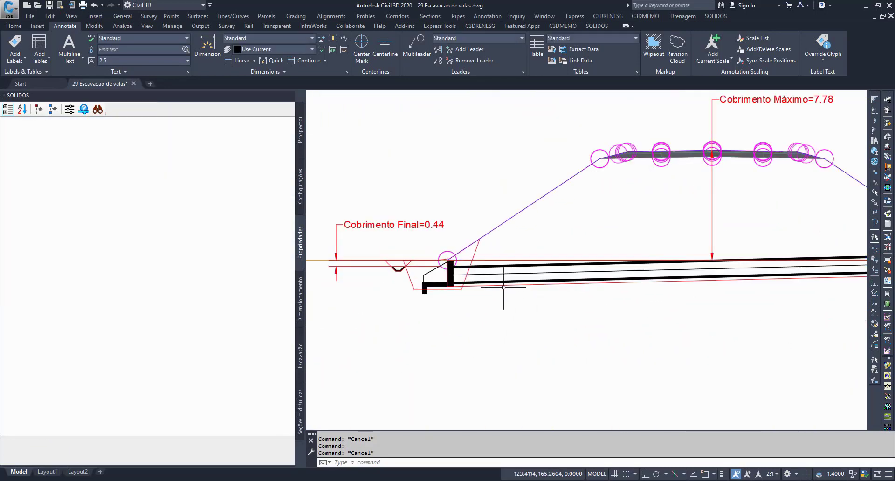
# Step: Reselect the culvert in the section view and review its projection, device and hydraulic property sets, including the Regra property
pyautogui.click(506, 273)
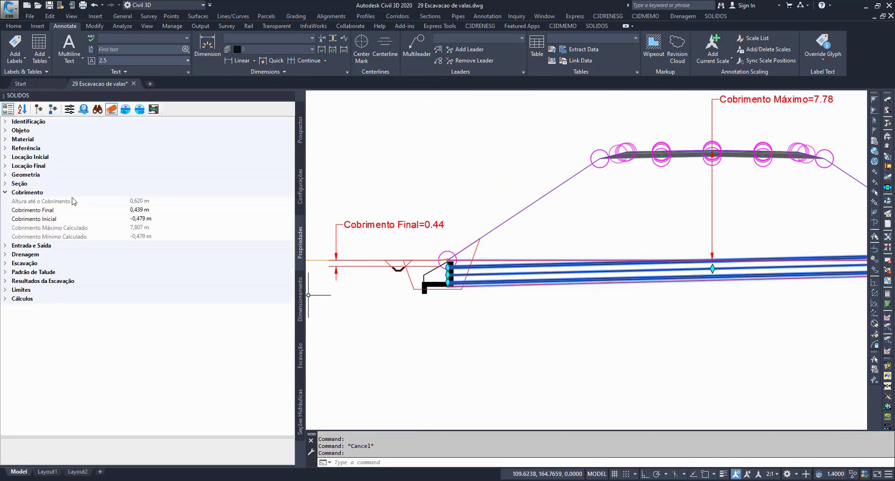
pyautogui.click(153, 109)
pyautogui.click(5, 122)
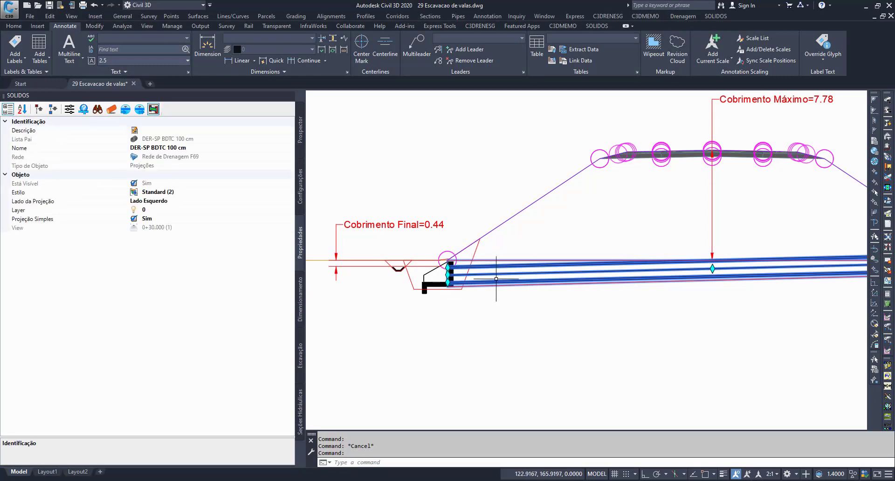
pyautogui.click(111, 109)
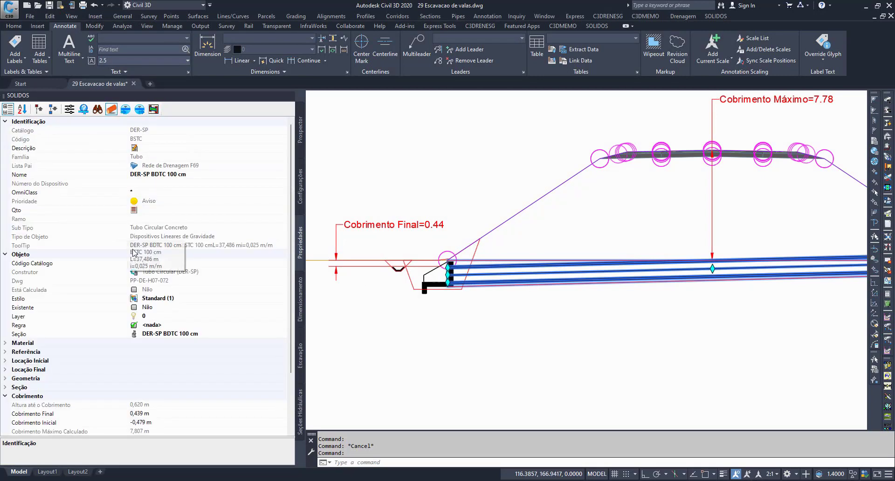
pyautogui.scroll(-3, 106, 263)
pyautogui.scroll(3, 103, 264)
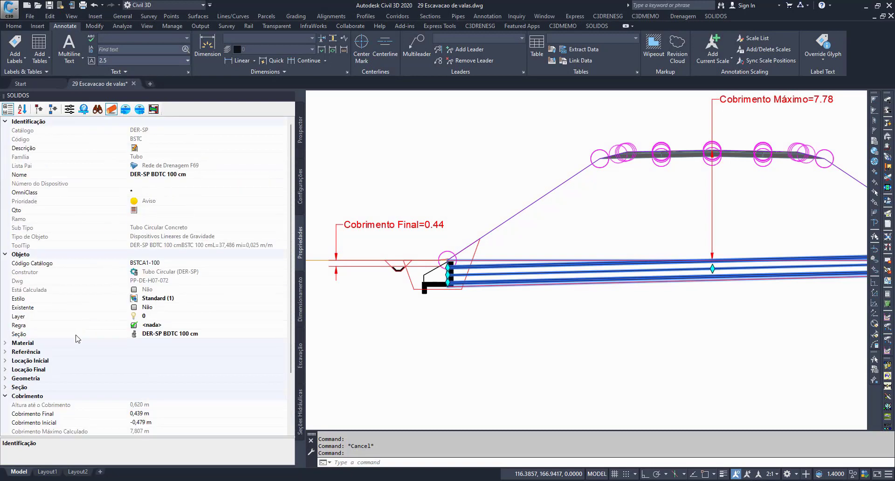
pyautogui.click(125, 109)
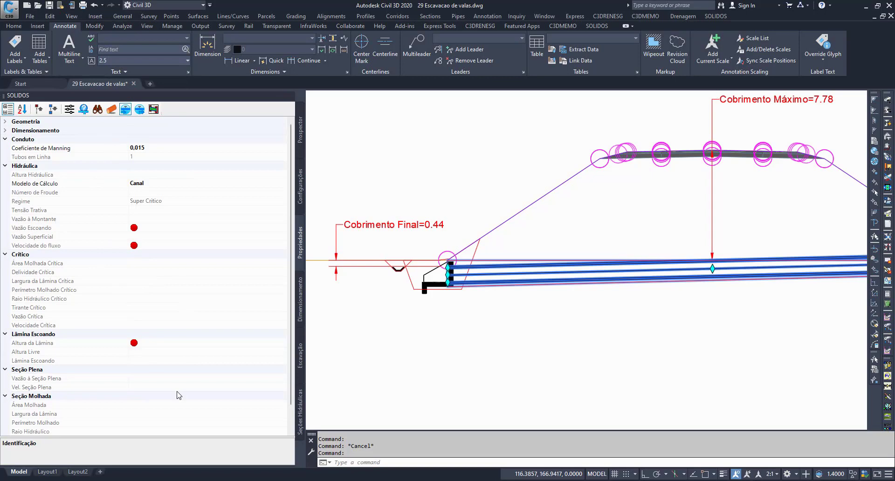
pyautogui.click(112, 109)
pyautogui.click(82, 310)
pyautogui.click(83, 325)
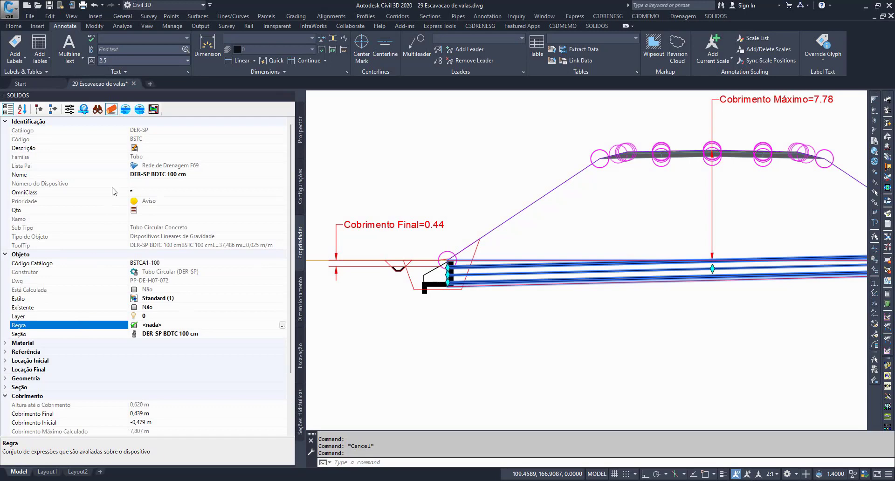
# Step: Review the Unidades de Medida formats of the Tubo Circular (DER-SP) properties and close them without changes
pyautogui.click(69, 109)
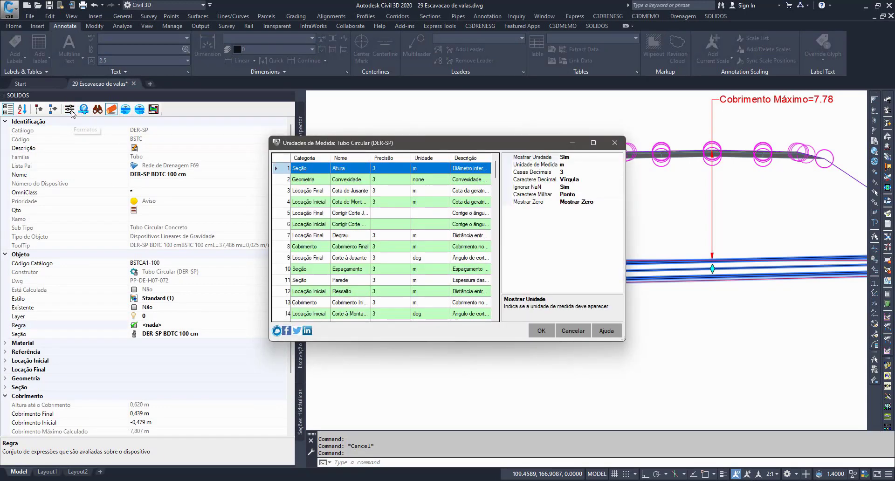
pyautogui.click(424, 258)
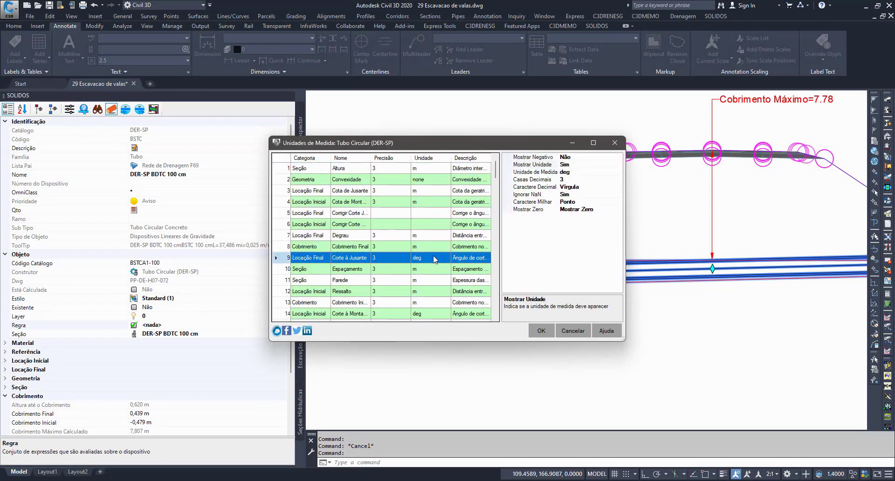
pyautogui.scroll(-7, 443, 252)
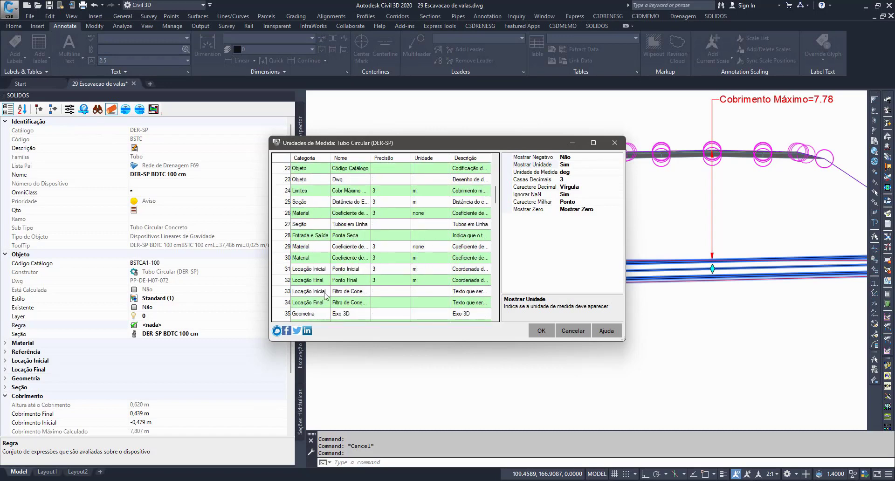
pyautogui.click(574, 330)
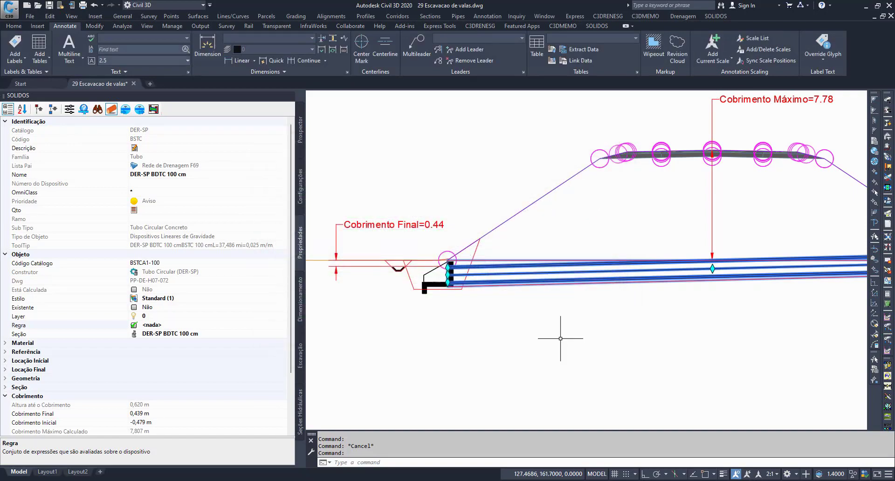